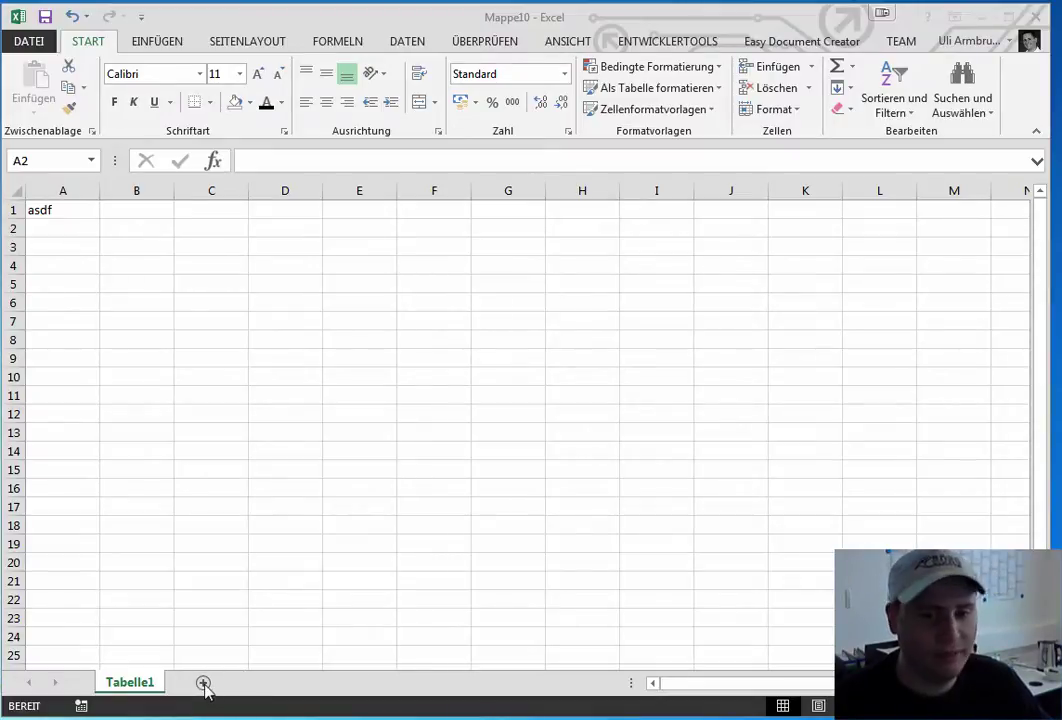
Add a new worksheet and name it Kundenstamm.
{"action": "left_click", "coordinate": [204, 686]}
{"action": "left_click", "coordinate": [204, 686]}
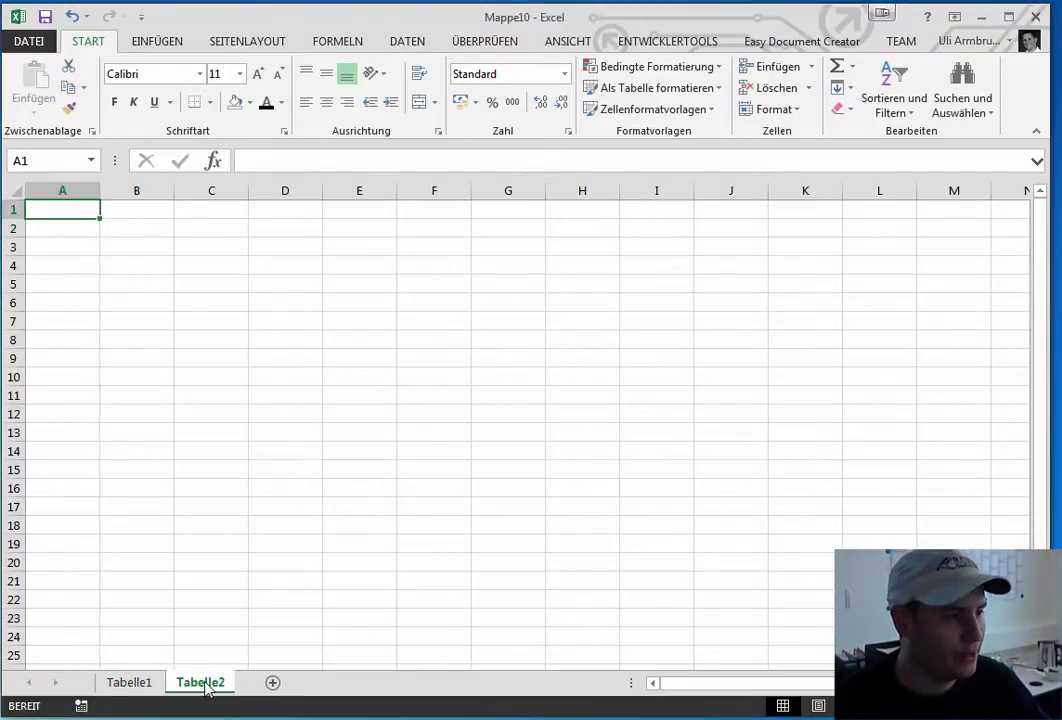
{"action": "right_click", "coordinate": [200, 682]}
{"action": "left_click", "coordinate": [257, 514]}
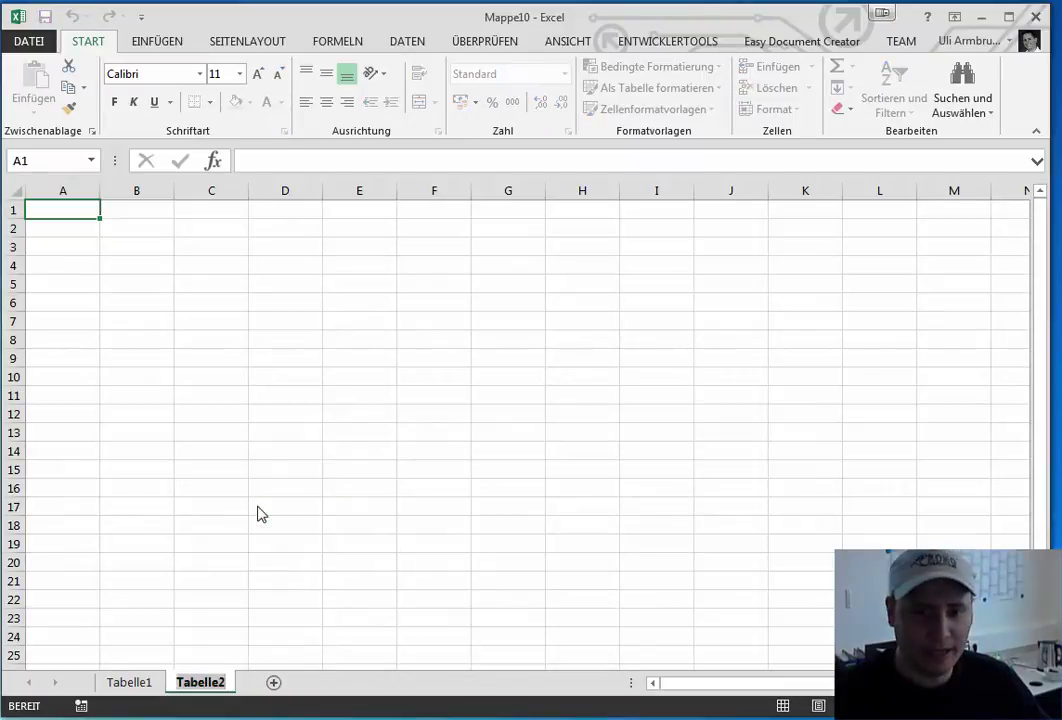
{"action": "type", "text": "Kunde"}
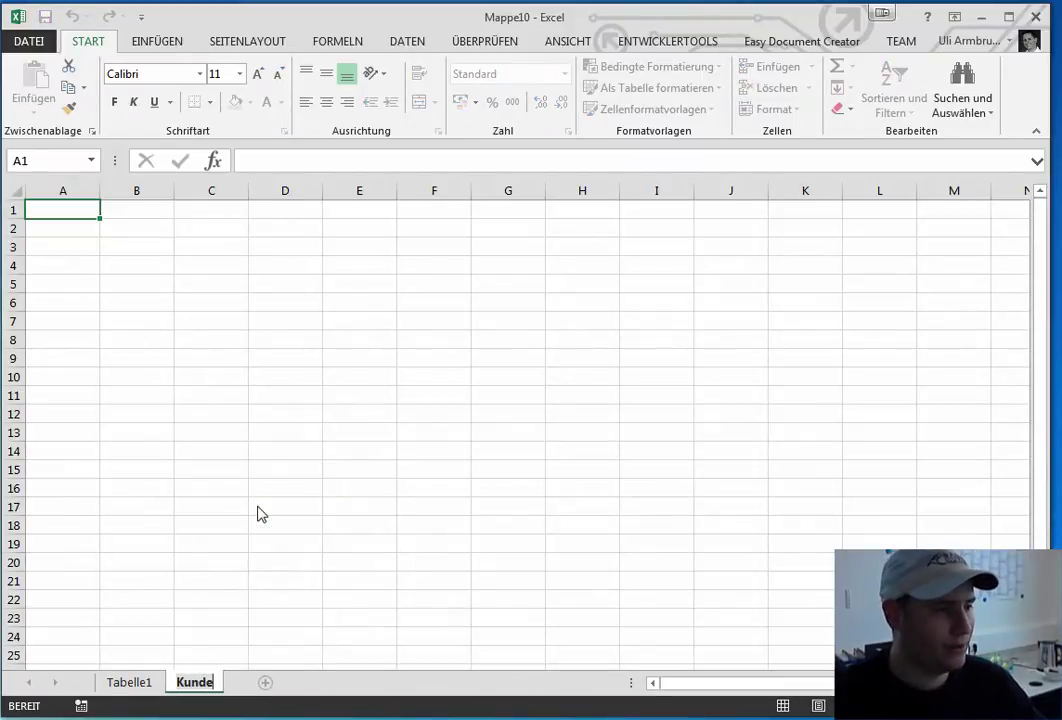
{"action": "type", "text": "nstamm"}
{"action": "key", "text": "Return"}
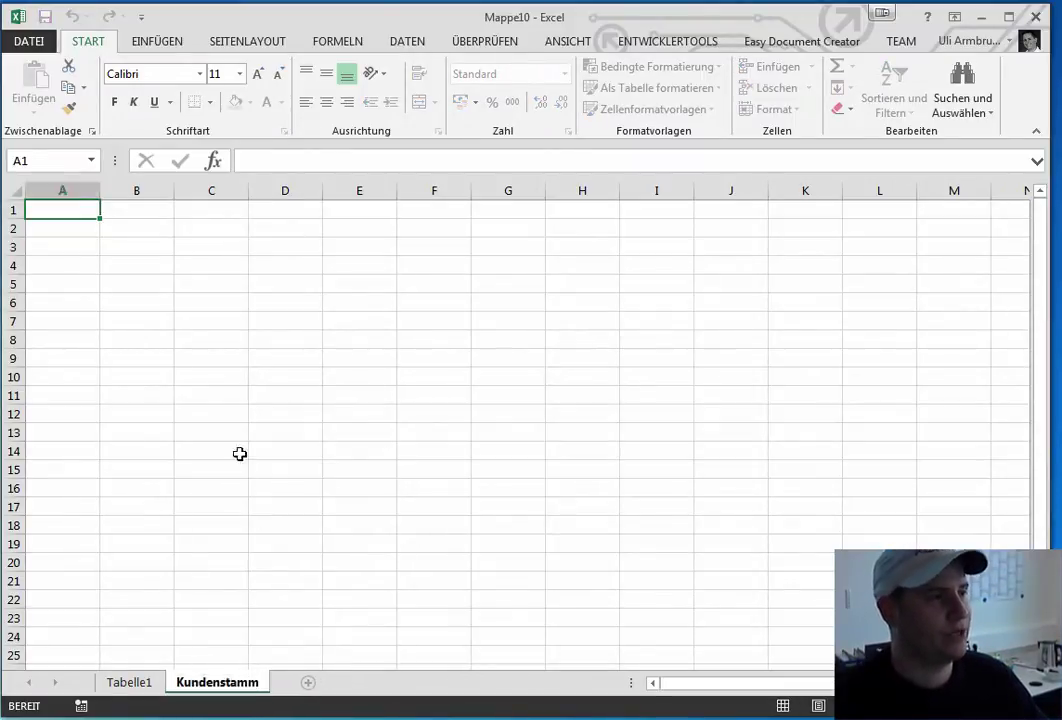
Drag the borders of columns A and B to make both columns wider.
{"action": "left_click", "coordinate": [225, 469]}
{"action": "left_click_drag", "start_coordinate": [100, 191], "coordinate": [123, 191]}
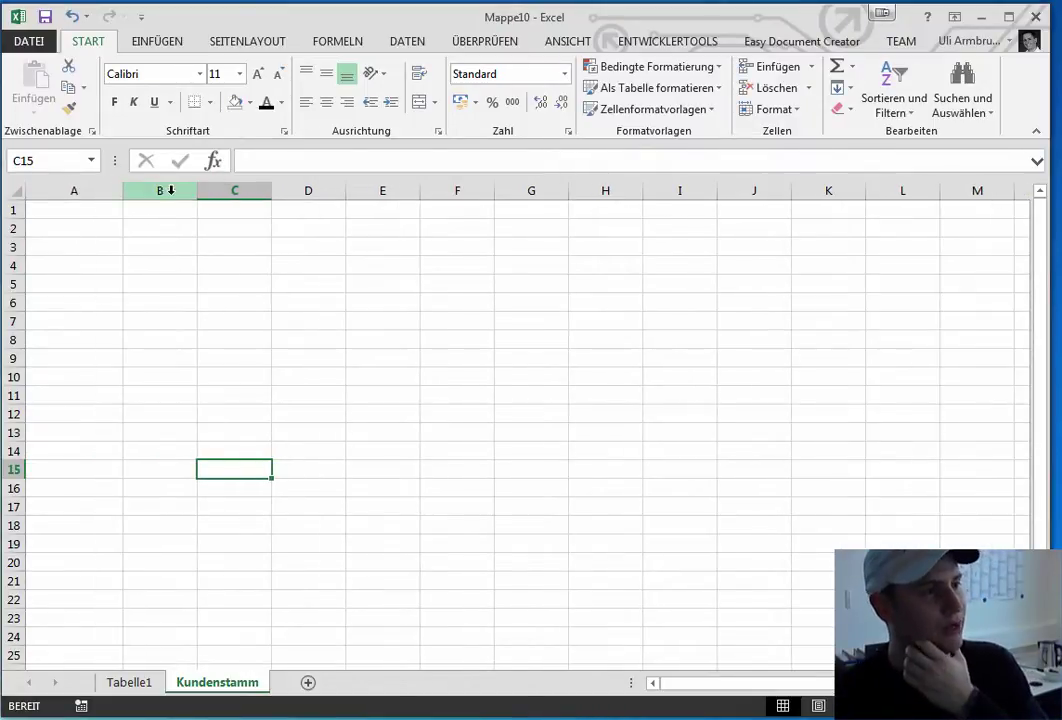
{"action": "left_click_drag", "start_coordinate": [199, 191], "coordinate": [225, 191]}
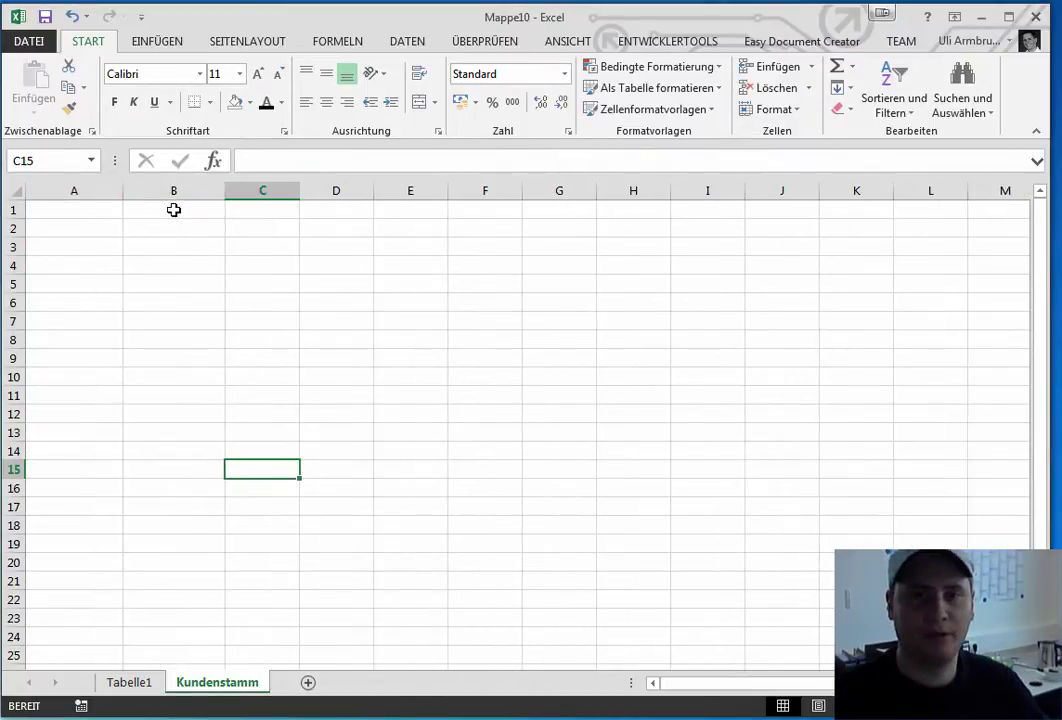
Enter the Kürzel header and the codes SVS, TBW and DST in A1:A4.
{"action": "left_click", "coordinate": [94, 212]}
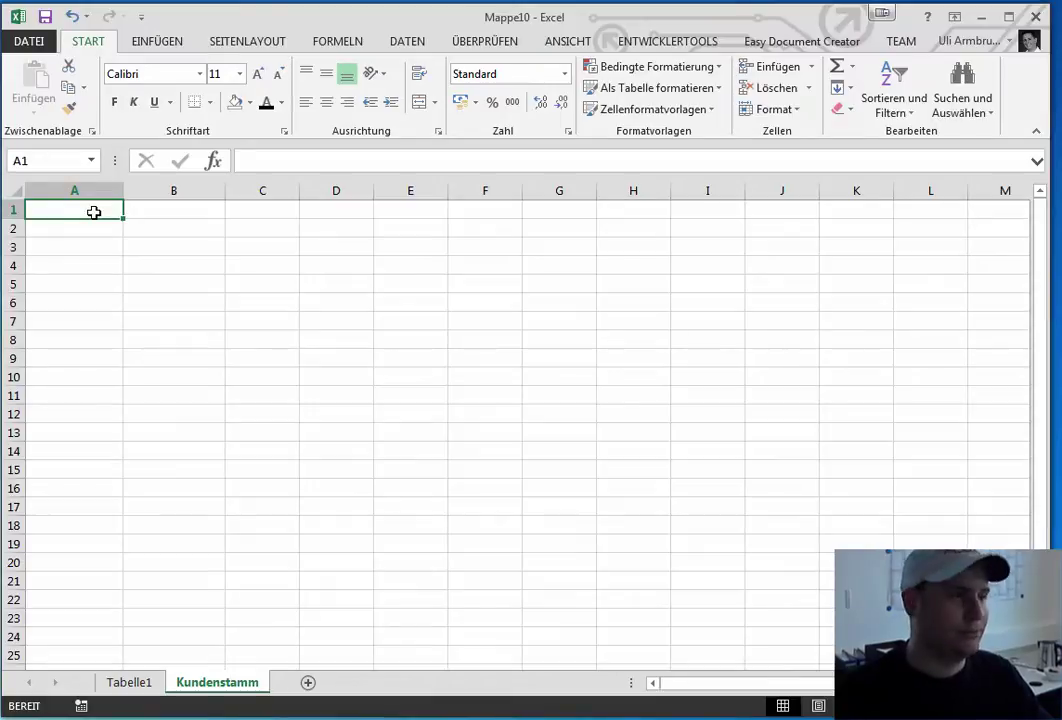
{"action": "type", "text": "Kürzel"}
{"action": "key", "text": "Return"}
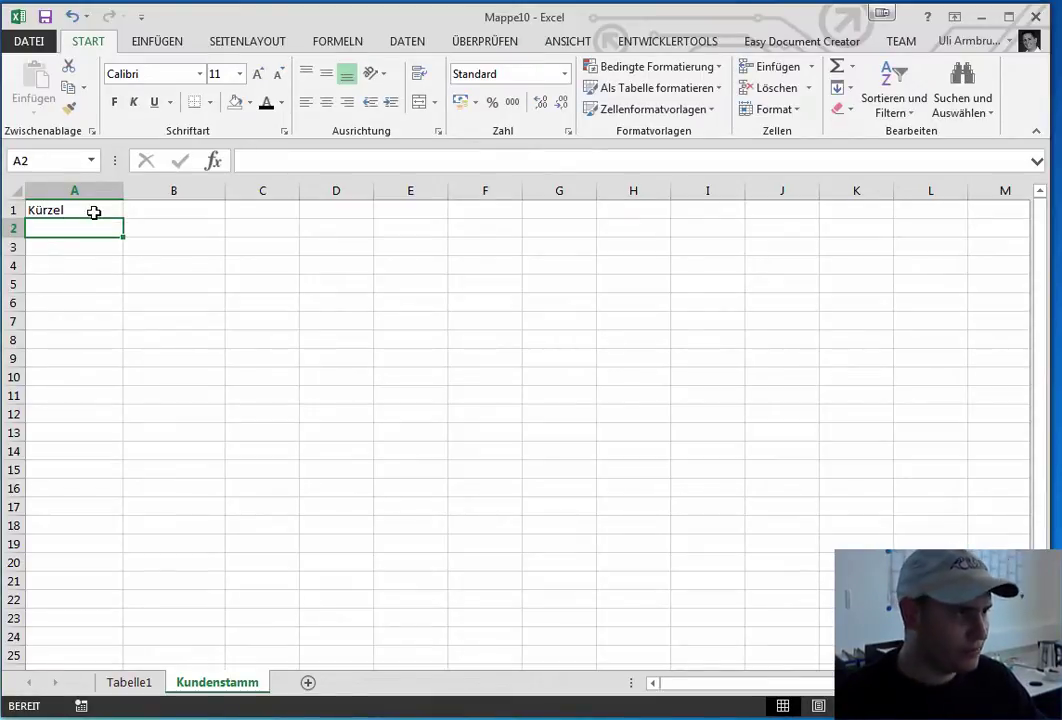
{"action": "type", "text": "SVS"}
{"action": "key", "text": "Return"}
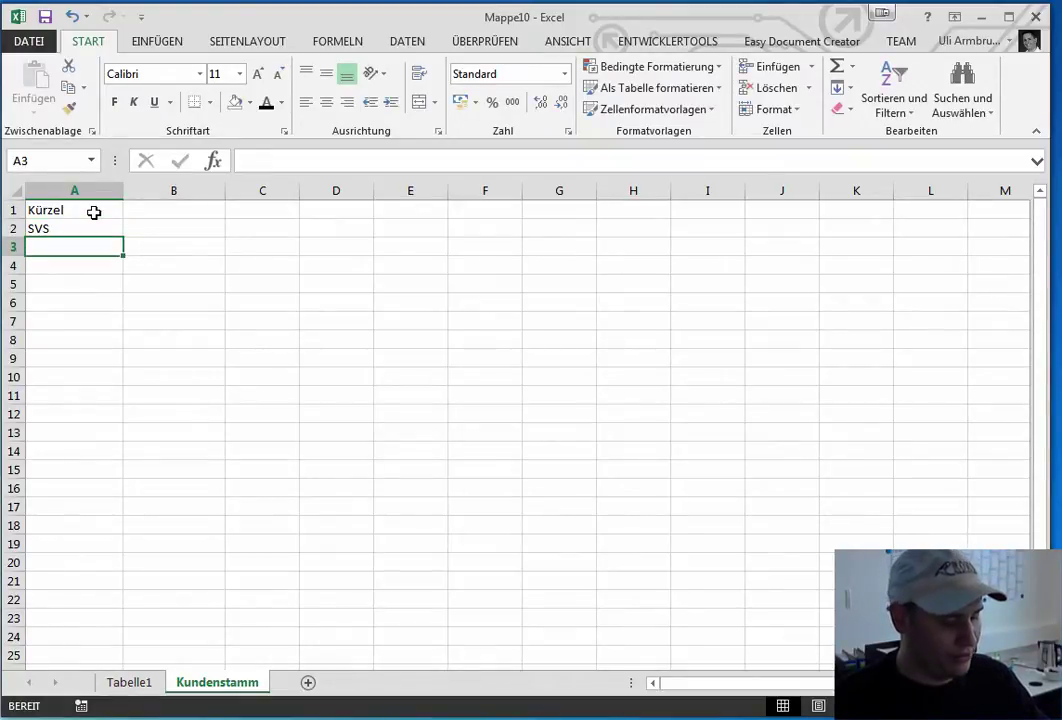
{"action": "type", "text": "T"}
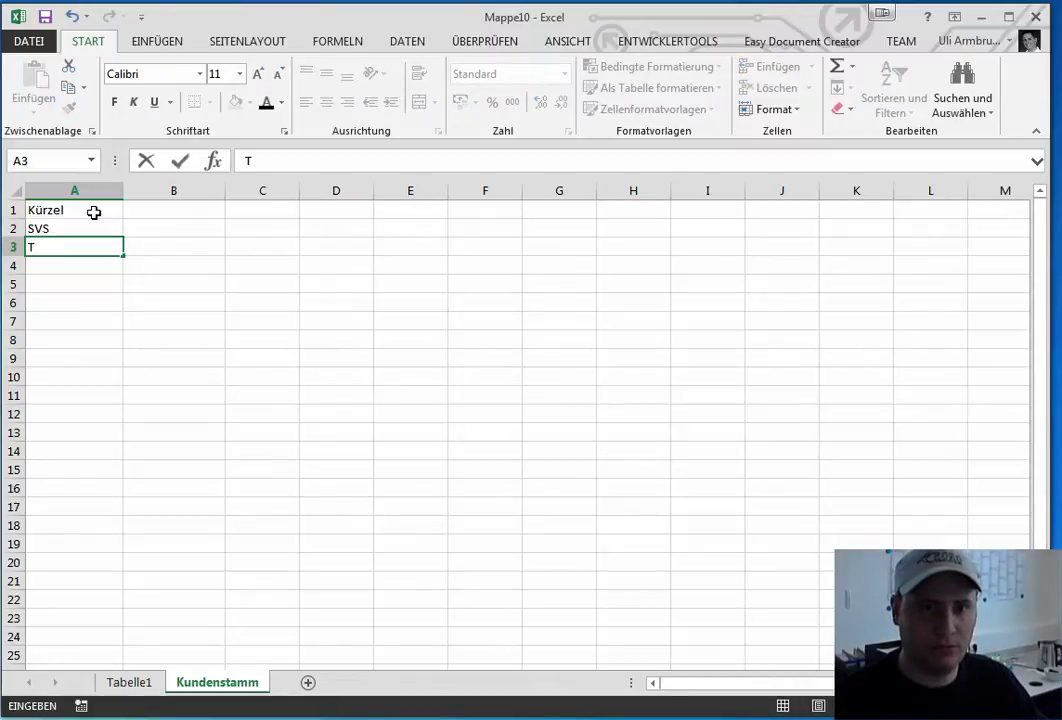
{"action": "type", "text": "BW"}
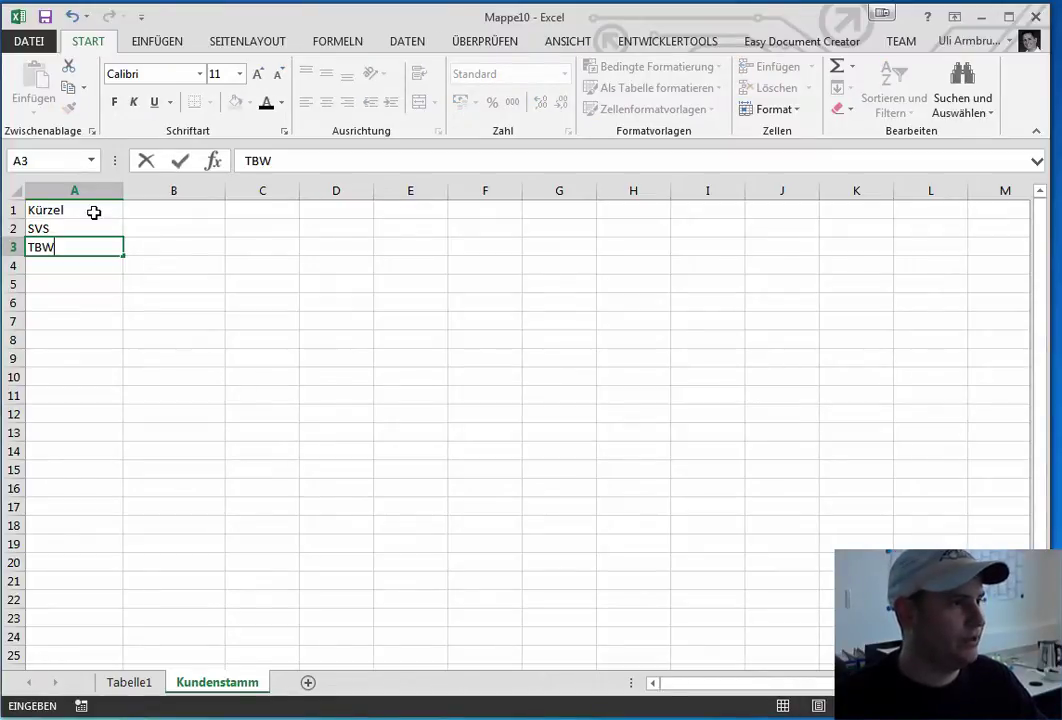
{"action": "key", "text": "Return"}
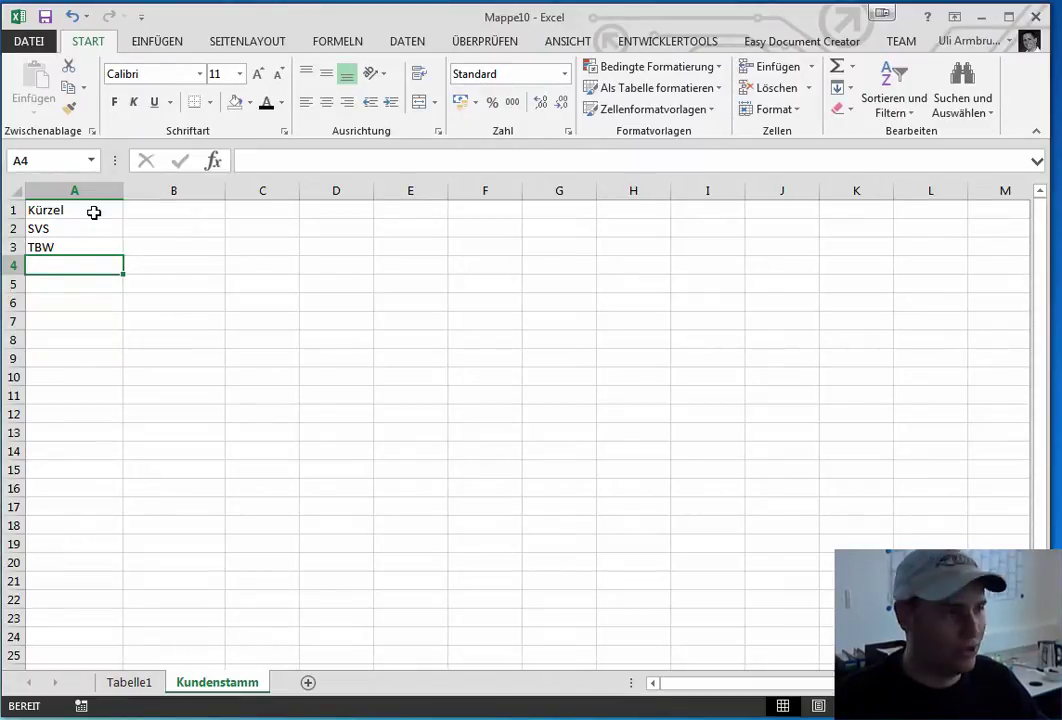
{"action": "type", "text": "DST"}
{"action": "key", "text": "Return"}
Enter Kundenname with SV Sasbach, Turnerbund Wilferdingen and Foo in B1:B4.
{"action": "key", "text": "Up"}
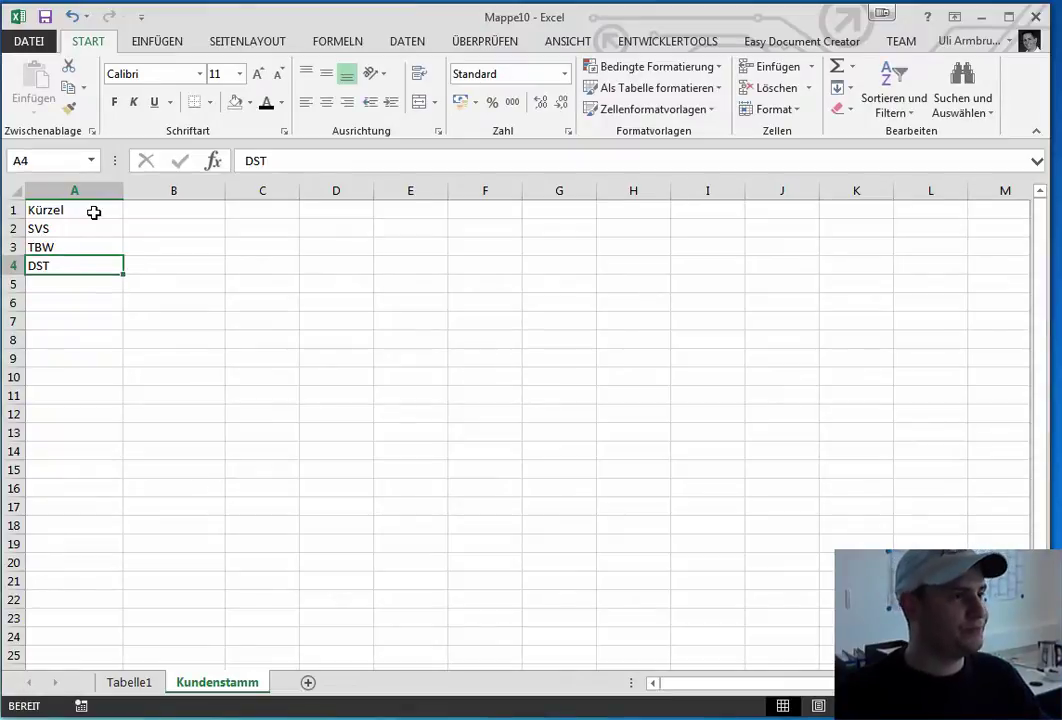
{"action": "key", "text": "Right"}
{"action": "key", "text": "Up"}
{"action": "key", "text": "Up"}
{"action": "key", "text": "Up"}
{"action": "key", "text": "Down"}
{"action": "key", "text": "Up"}
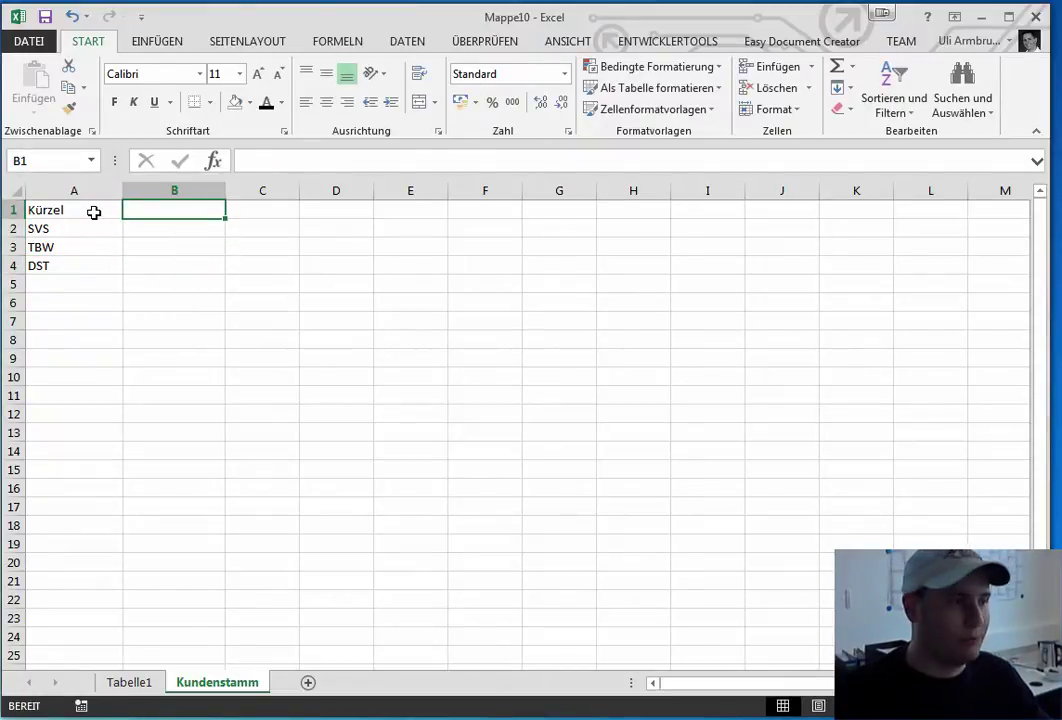
{"action": "type", "text": "Kundenname"}
{"action": "key", "text": "Return"}
{"action": "type", "text": "SV "}
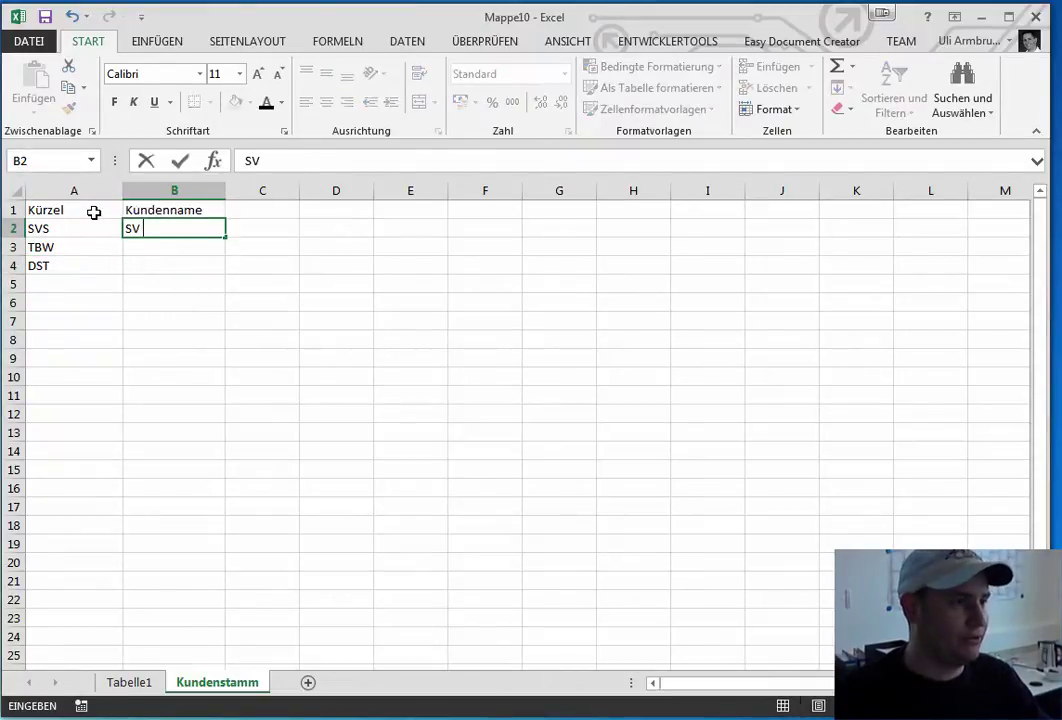
{"action": "type", "text": "Sasbach"}
{"action": "key", "text": "Return"}
{"action": "type", "text": "T"}
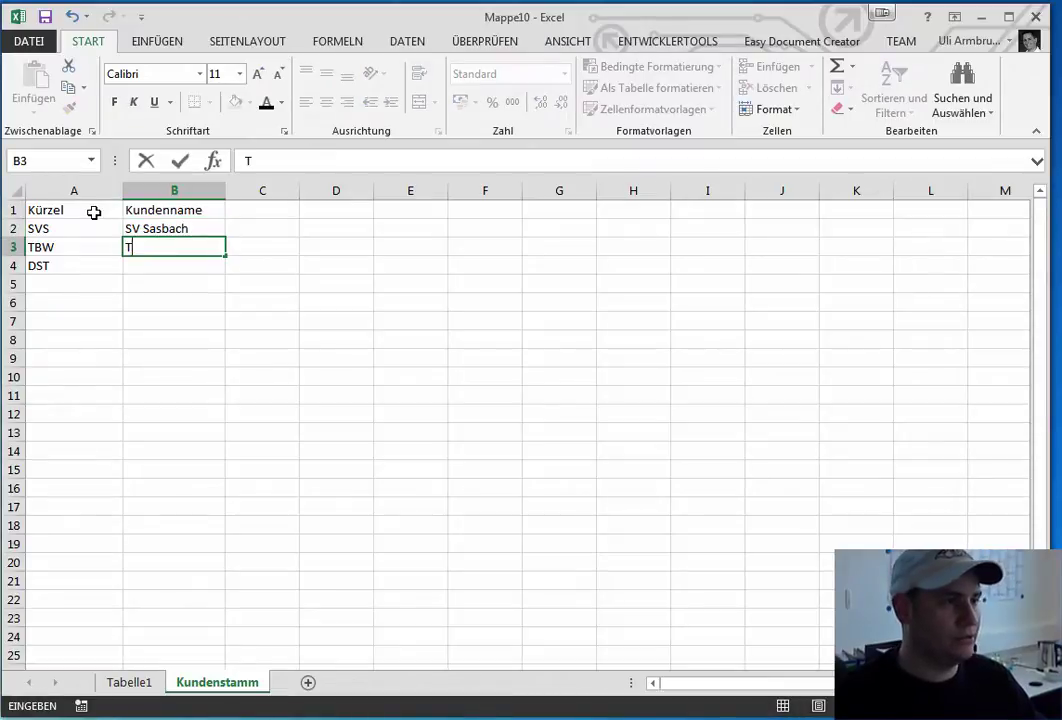
{"action": "type", "text": "urnerbund Wilf"}
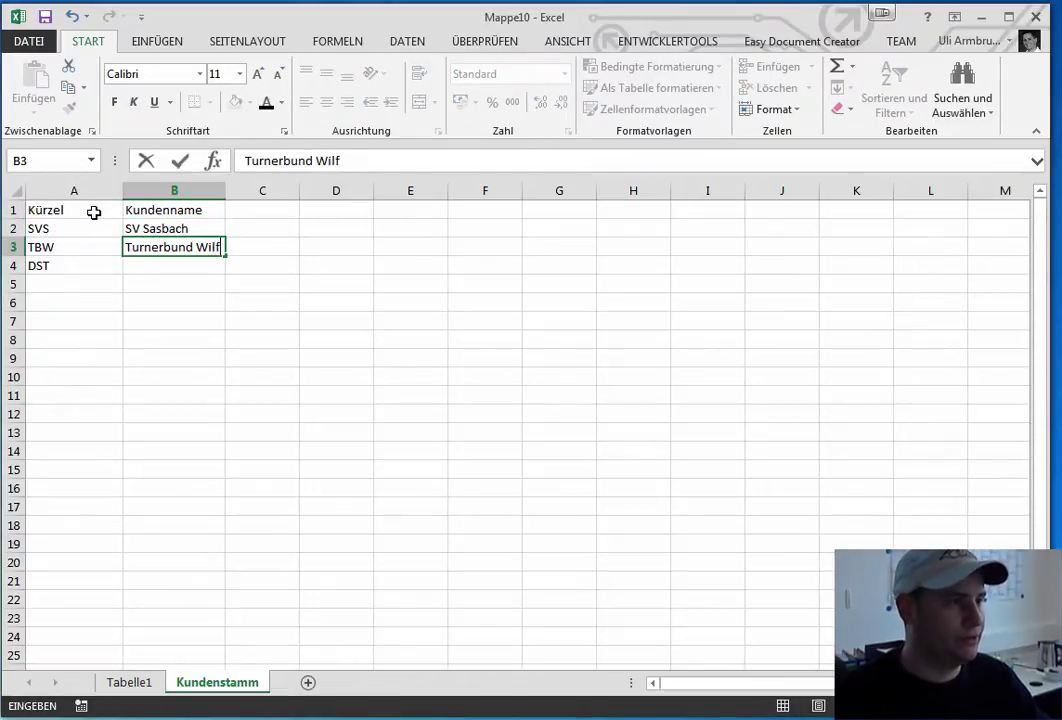
{"action": "type", "text": "erdingen"}
{"action": "key", "text": "Return"}
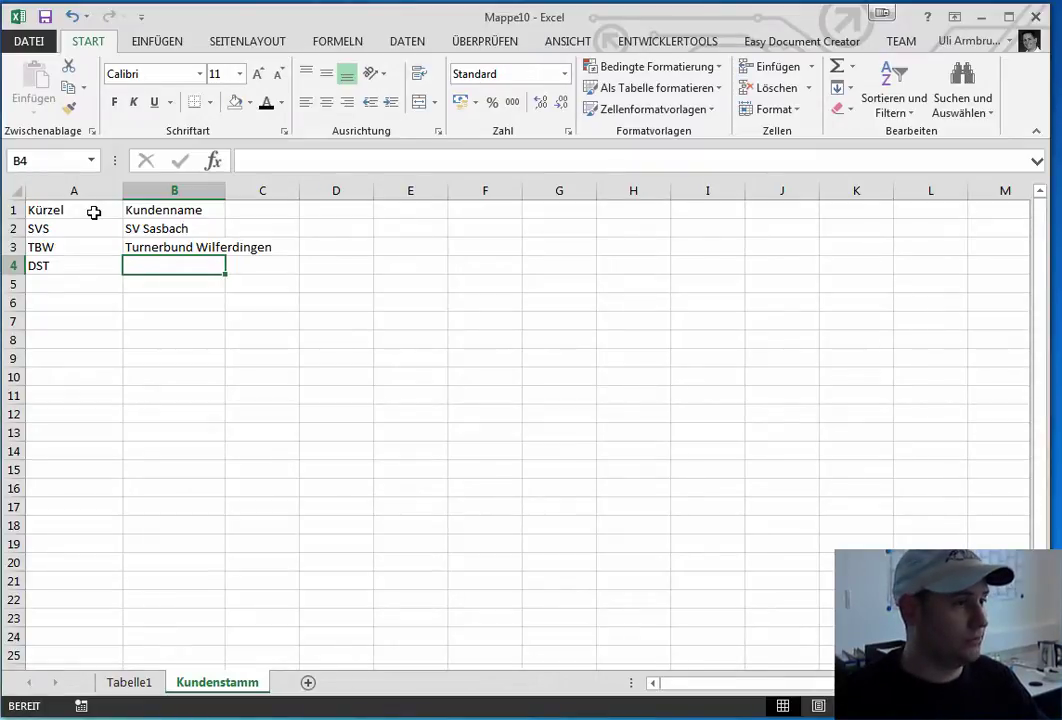
{"action": "type", "text": "Foo"}
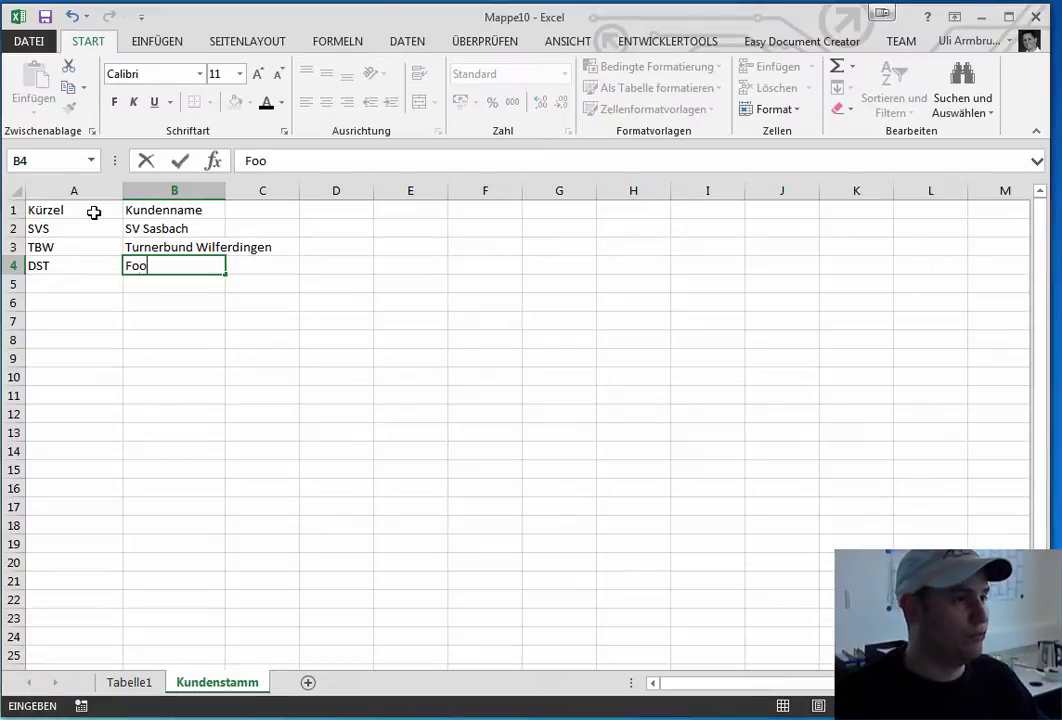
{"action": "key", "text": "Tab"}
{"action": "key", "text": "ctrl+Up"}
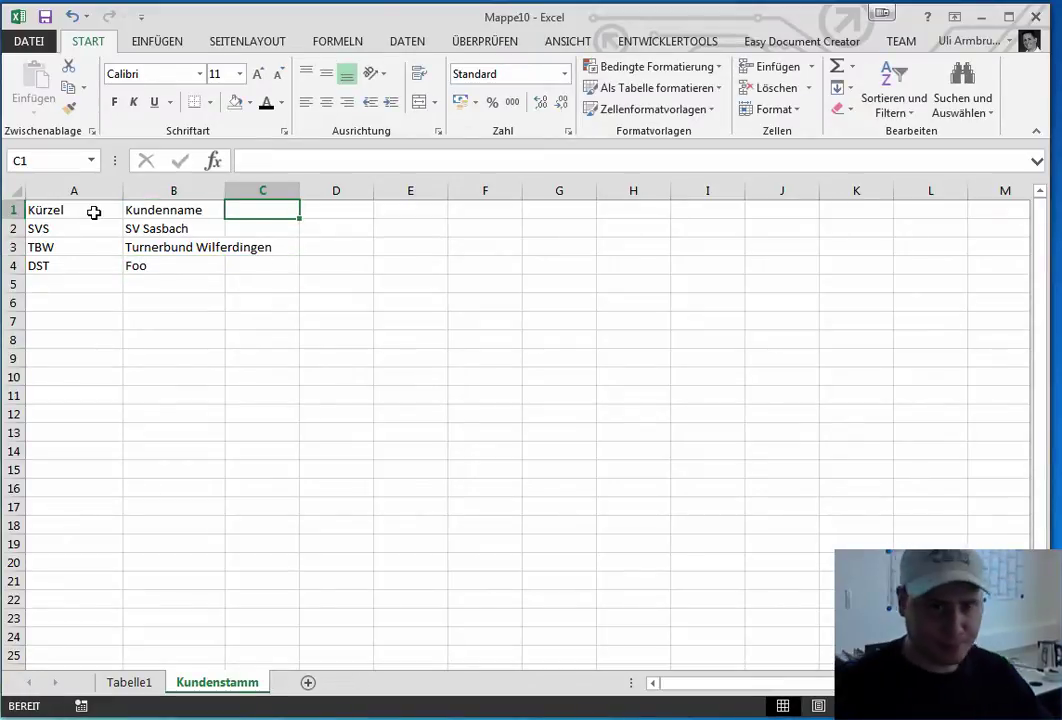
Add an Adresse header in C1 and a two-line street-and-town address in C2.
{"action": "type", "text": "Adresse"}
{"action": "key", "text": "Return"}
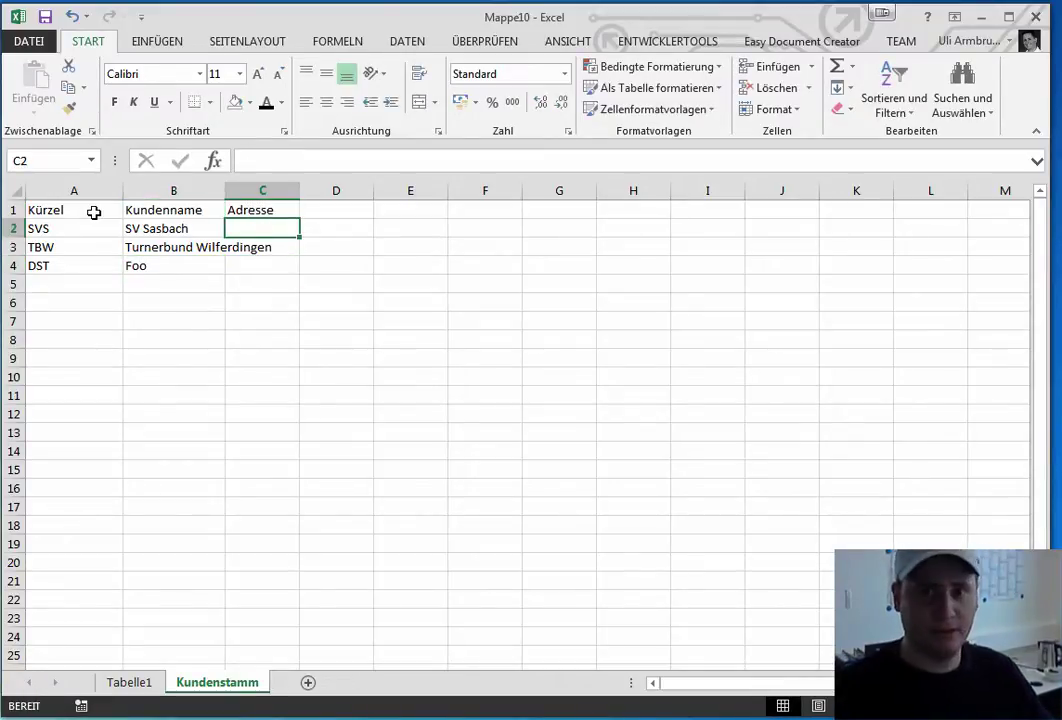
{"action": "type", "text": "I"}
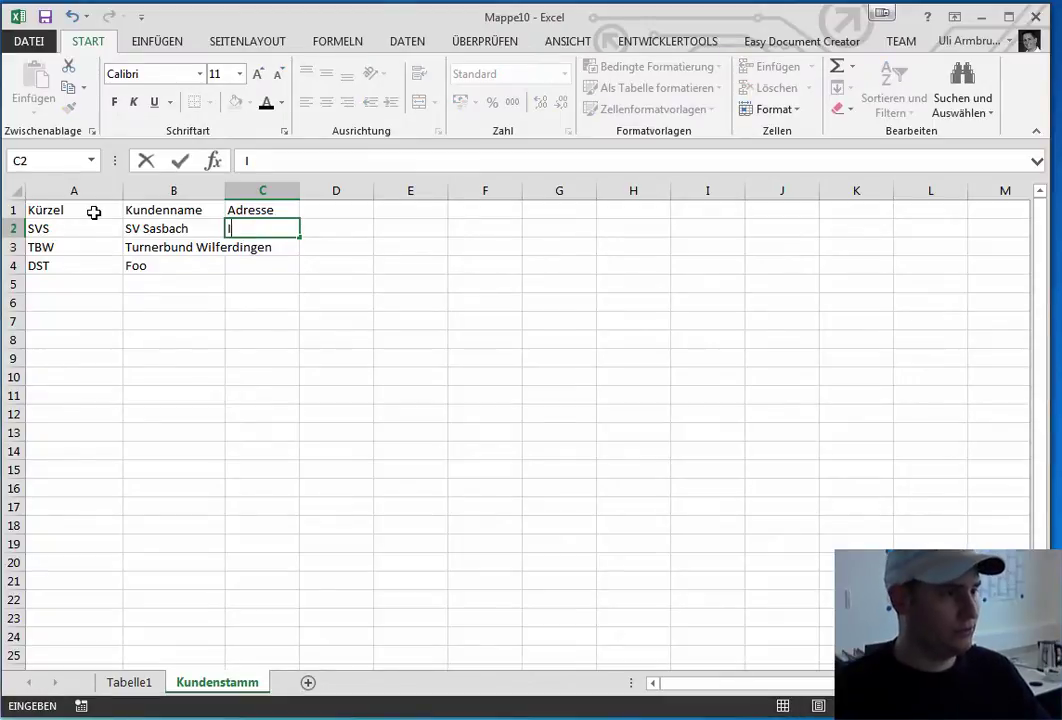
{"action": "type", "text": "n den Schneider"}
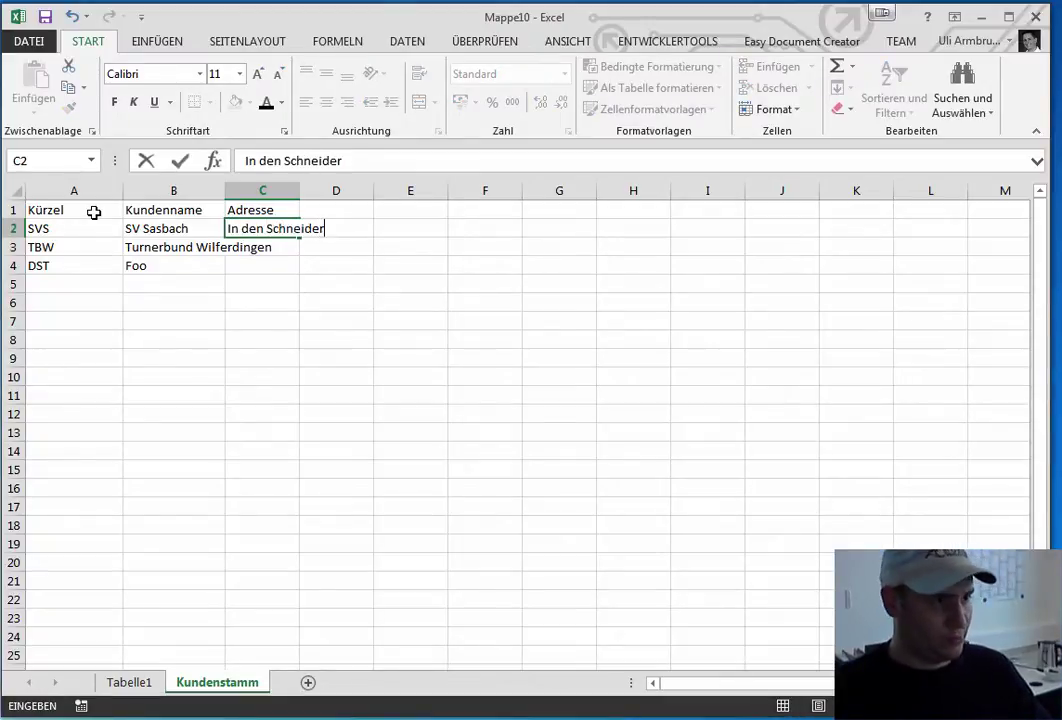
{"action": "type", "text": "gärten "}
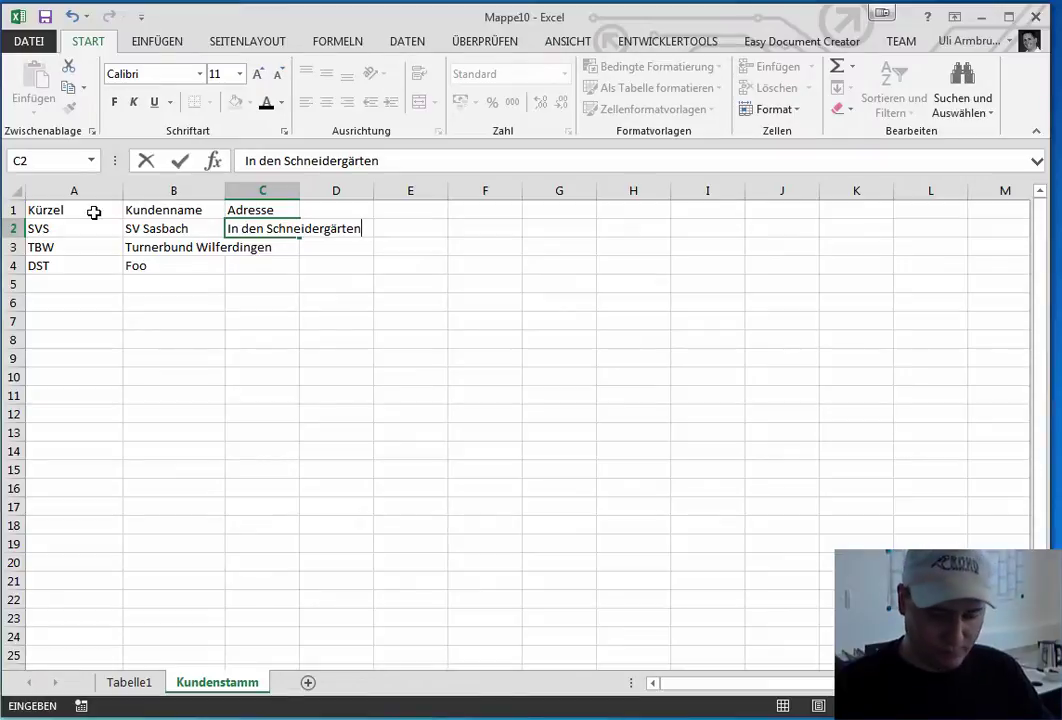
{"action": "type", "text": "1,"}
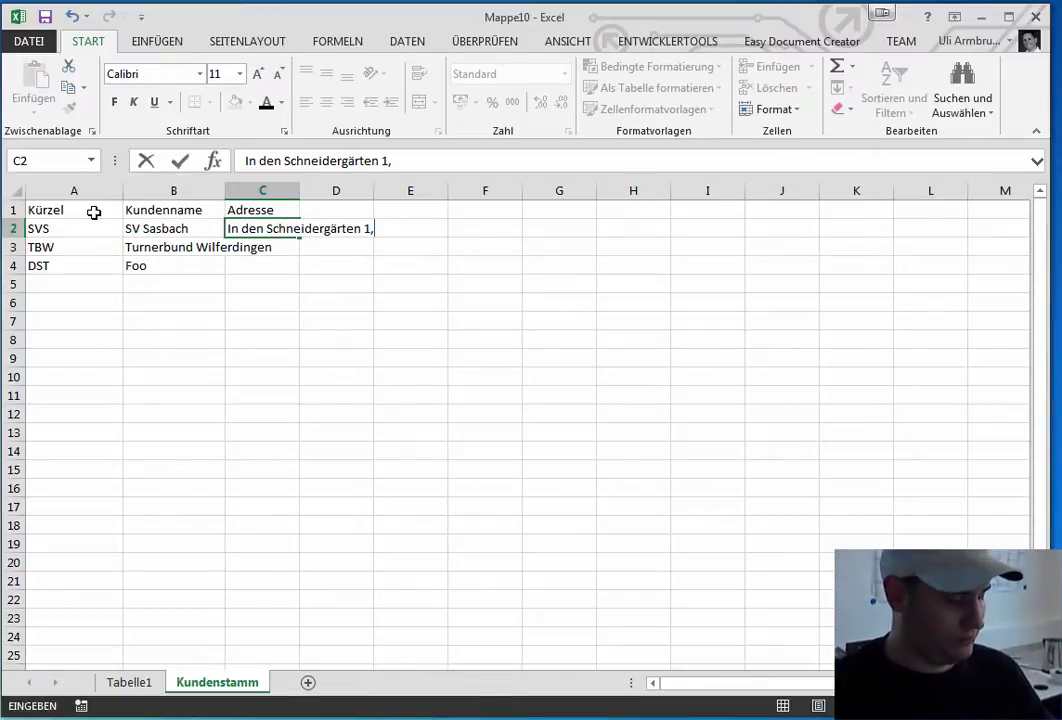
{"action": "key", "text": "alt+Return"}
{"action": "type", "text": "77880"}
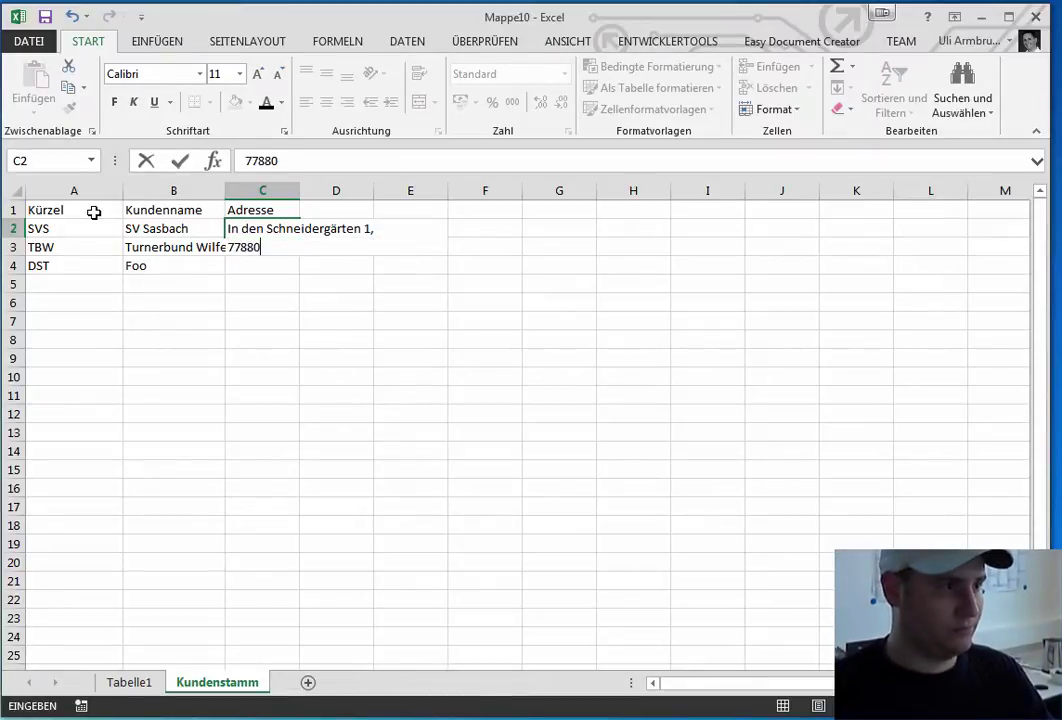
{"action": "type", "text": " Sasbach"}
{"action": "key", "text": "Return"}
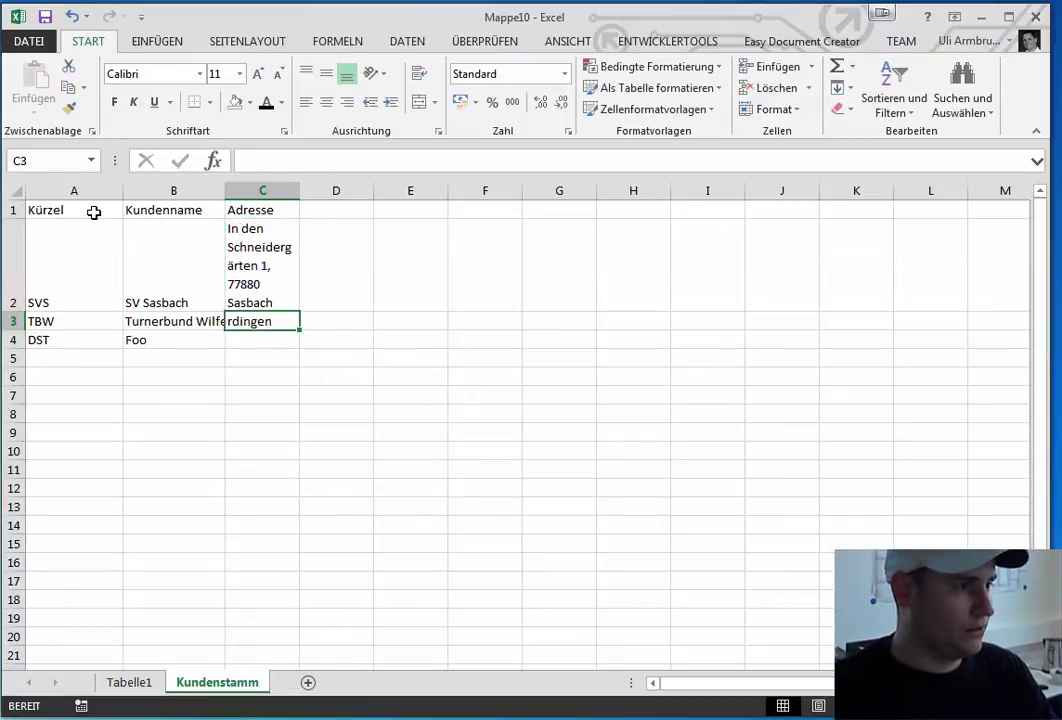
Copy the C2 address into C3 and C4.
{"action": "key", "text": "Up"}
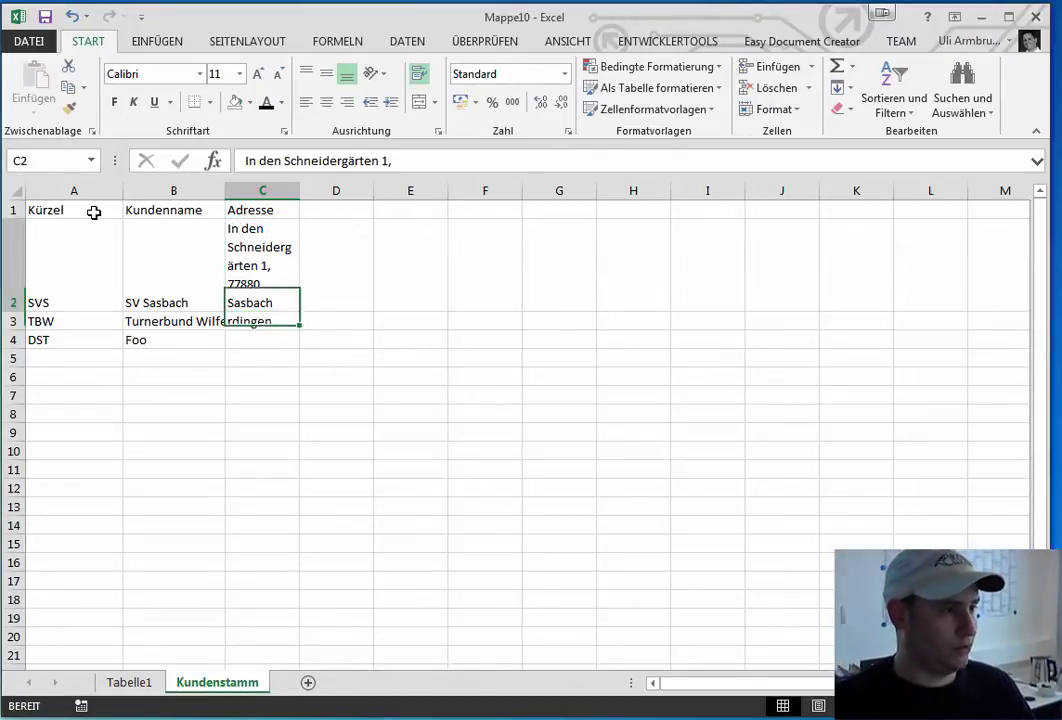
{"action": "key", "text": "ctrl+c"}
{"action": "key", "text": "Down"}
{"action": "key", "text": "ctrl+v"}
{"action": "key", "text": "Down"}
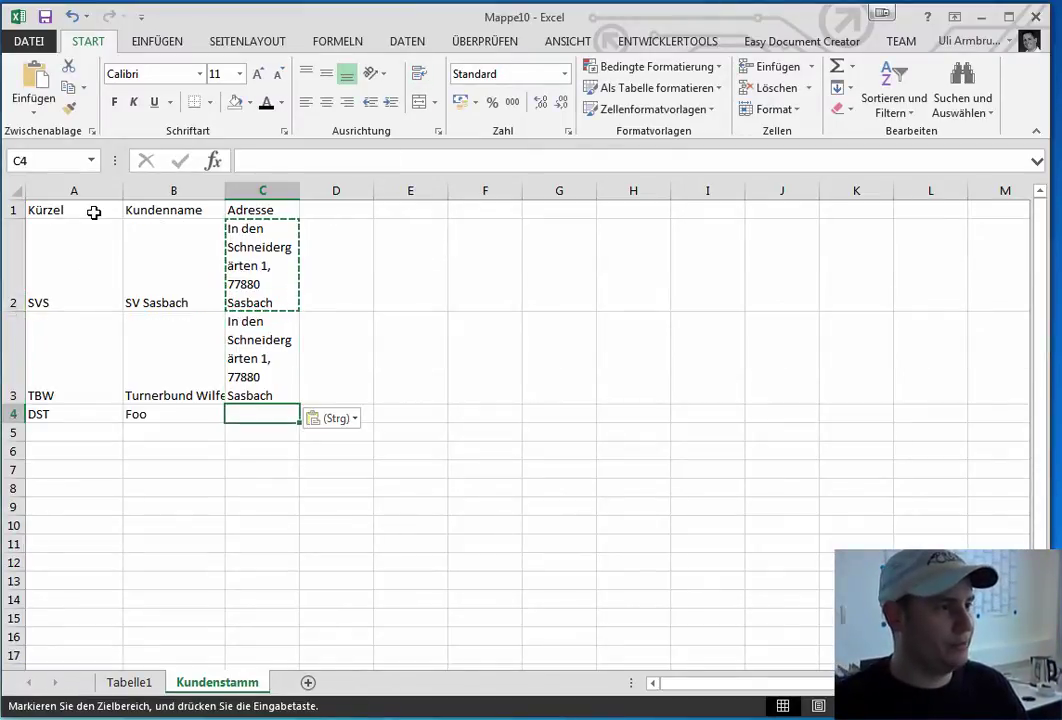
{"action": "key", "text": "ctrl+v"}
Change the house number, postal code and town in the TBW address in C3.
{"action": "key", "text": "Escape"}
{"action": "key", "text": "F2"}
{"action": "key", "text": "Left"}
{"action": "key", "text": "Left"}
{"action": "key", "text": "Left"}
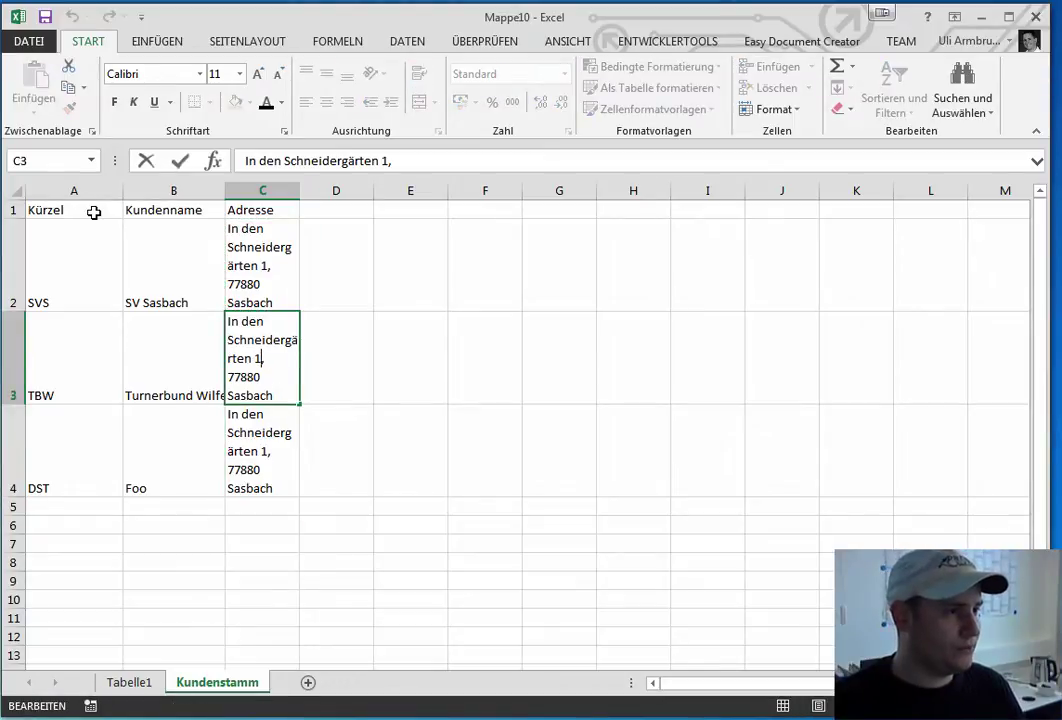
{"action": "key", "text": "BackSpace"}
{"action": "type", "text": "5"}
{"action": "key", "text": "Down"}
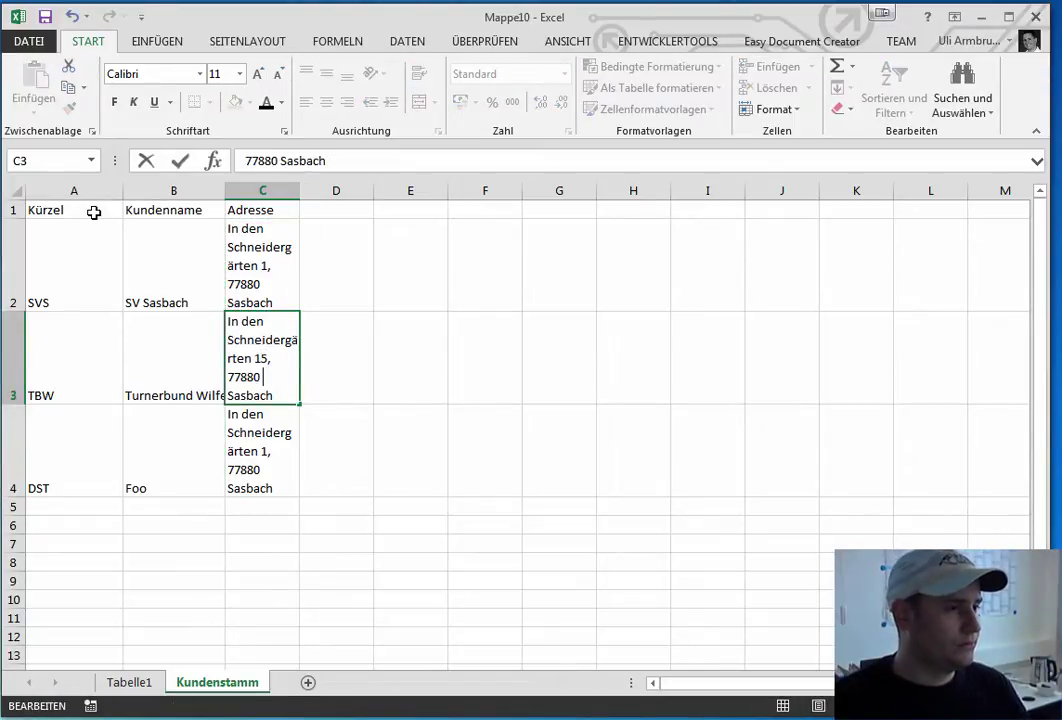
{"action": "key", "text": "BackSpace"}
{"action": "type", "text": "6"}
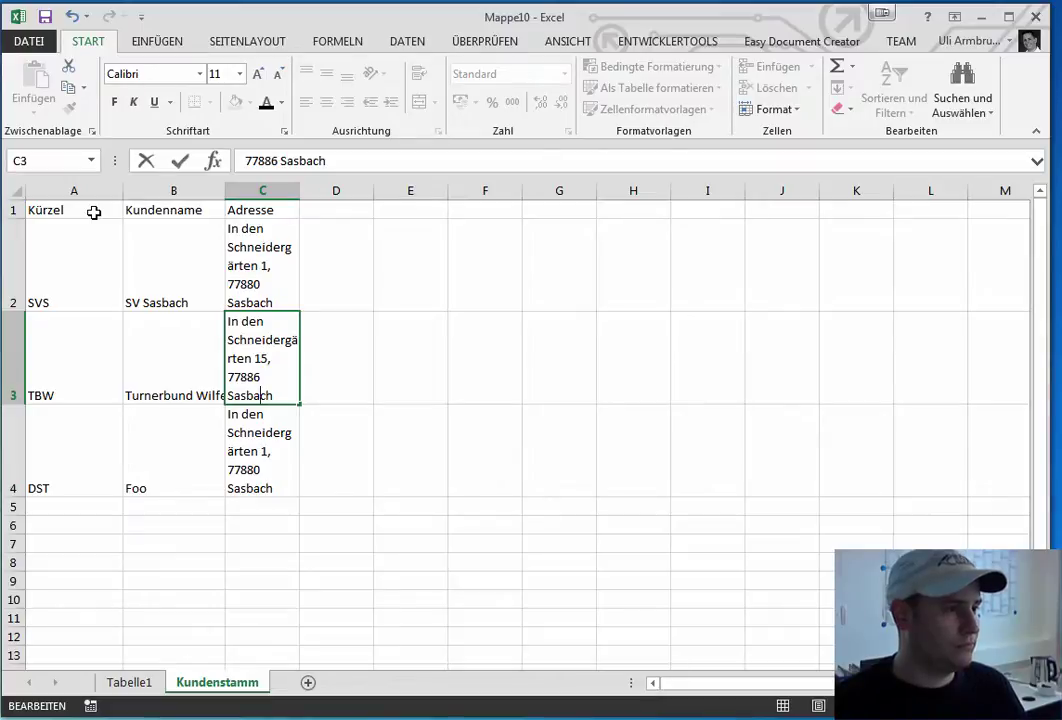
{"action": "key", "text": "Home"}
{"action": "key", "text": "shift+End"}
{"action": "type", "text": "Obe"}
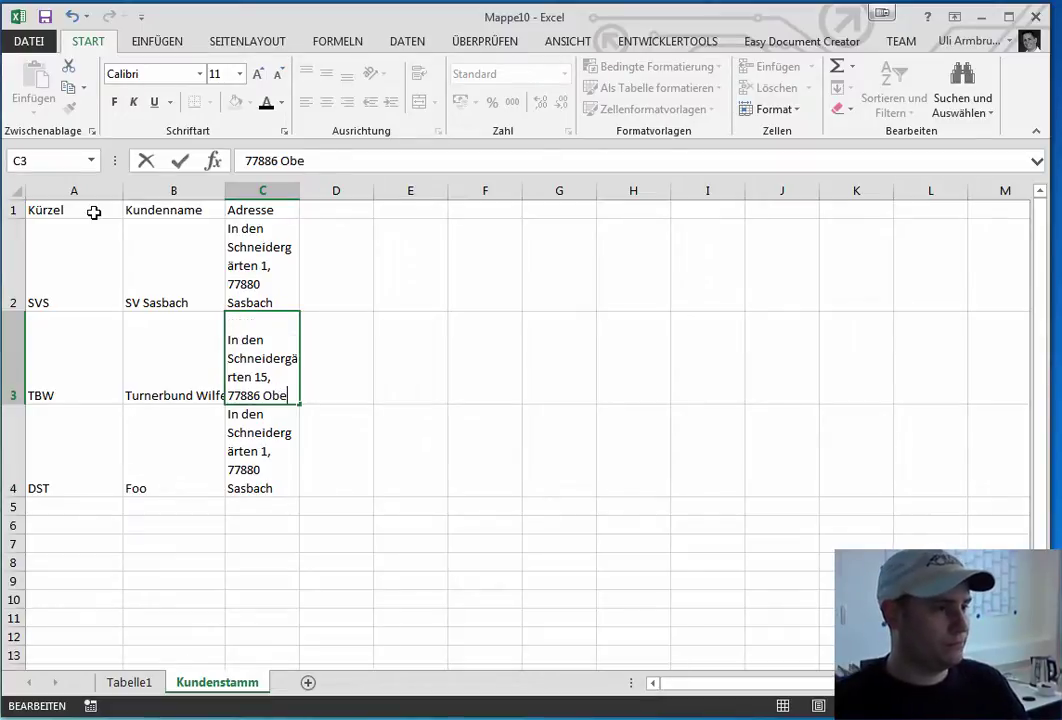
{"action": "type", "text": "rachern"}
{"action": "key", "text": "Return"}
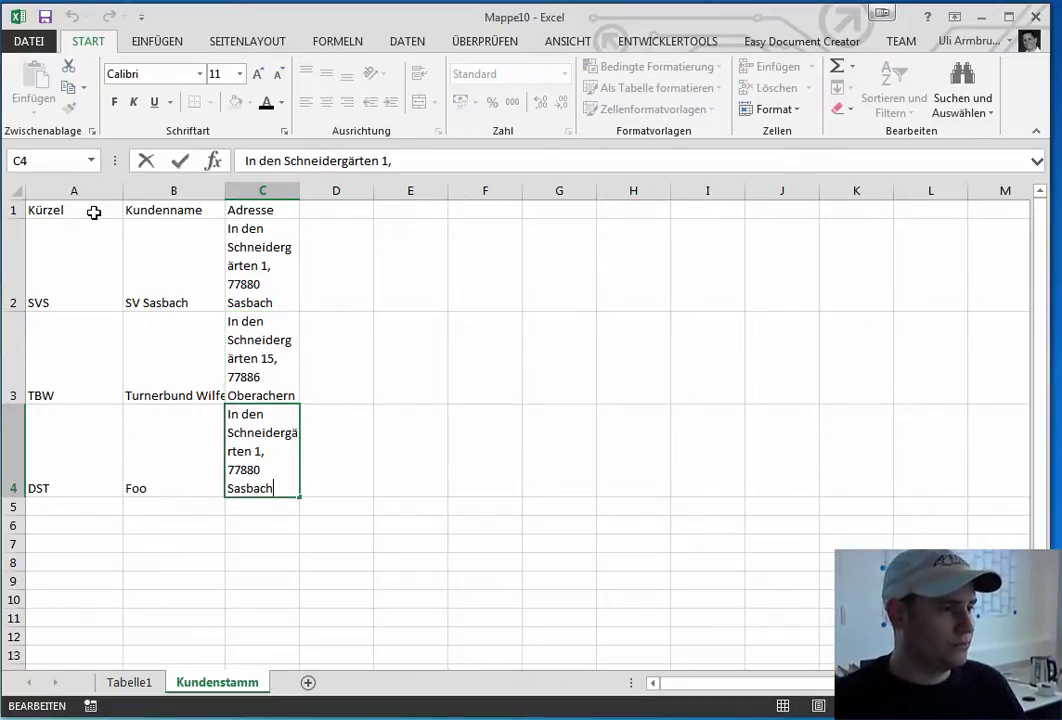
Change the town, postal code and house number in the DST address in C4.
{"action": "key", "text": "F2"}
{"action": "key", "text": "ctrl+shift+Left"}
{"action": "type", "text": "Karls"}
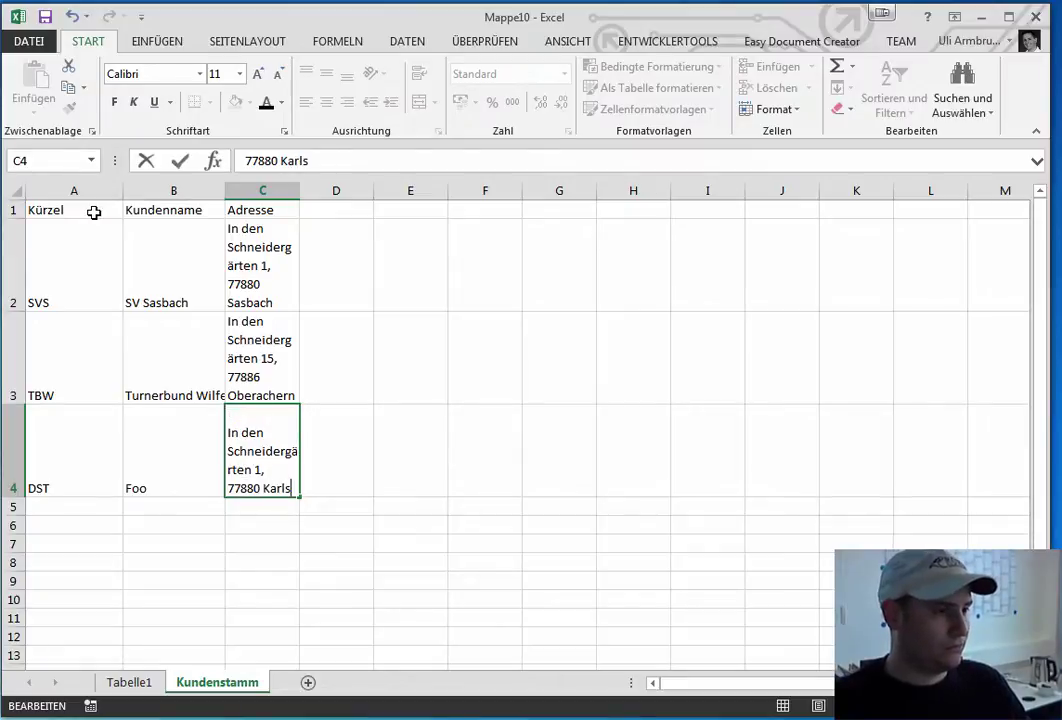
{"action": "type", "text": "bad"}
{"action": "key", "text": "ctrl+shift+Right"}
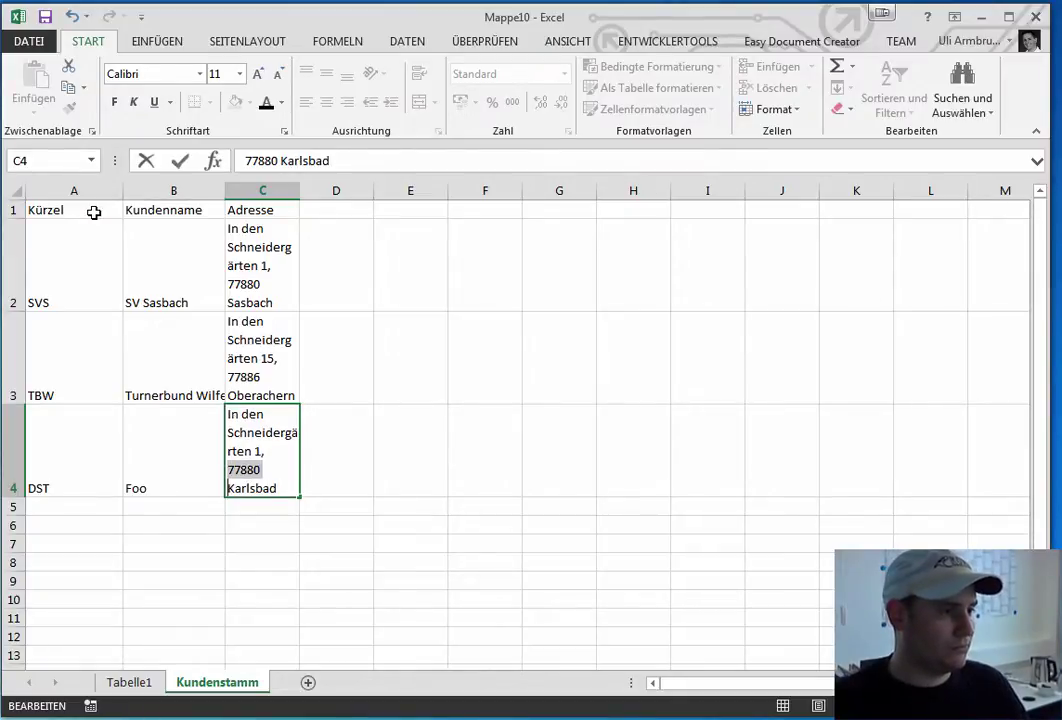
{"action": "type", "text": "76307"}
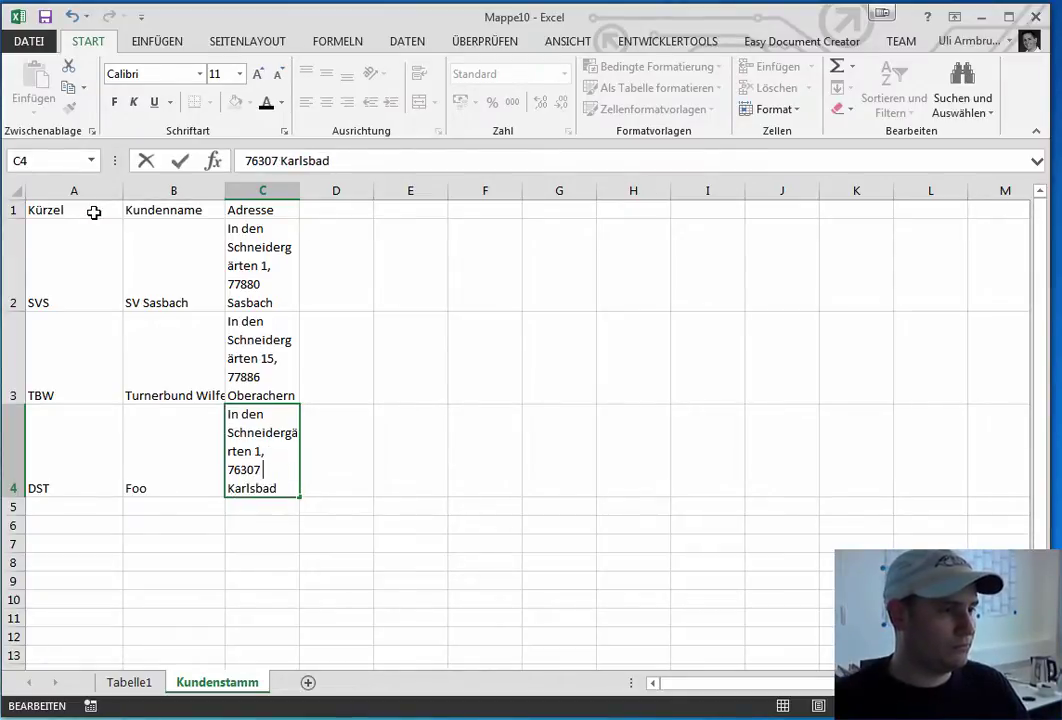
{"action": "key", "text": "Up"}
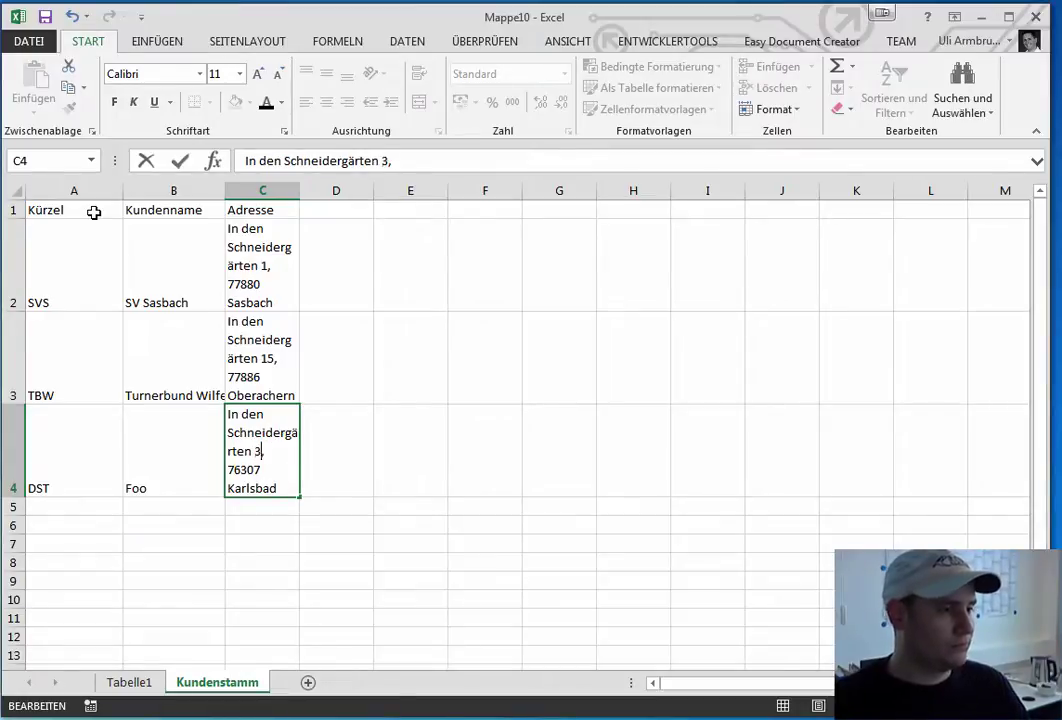
{"action": "type", "text": "0"}
{"action": "key", "text": "Return"}
{"action": "key", "text": "Right"}
{"action": "key", "text": "Up"}
{"action": "key", "text": "Up"}
{"action": "key", "text": "Up"}
{"action": "key", "text": "Up"}
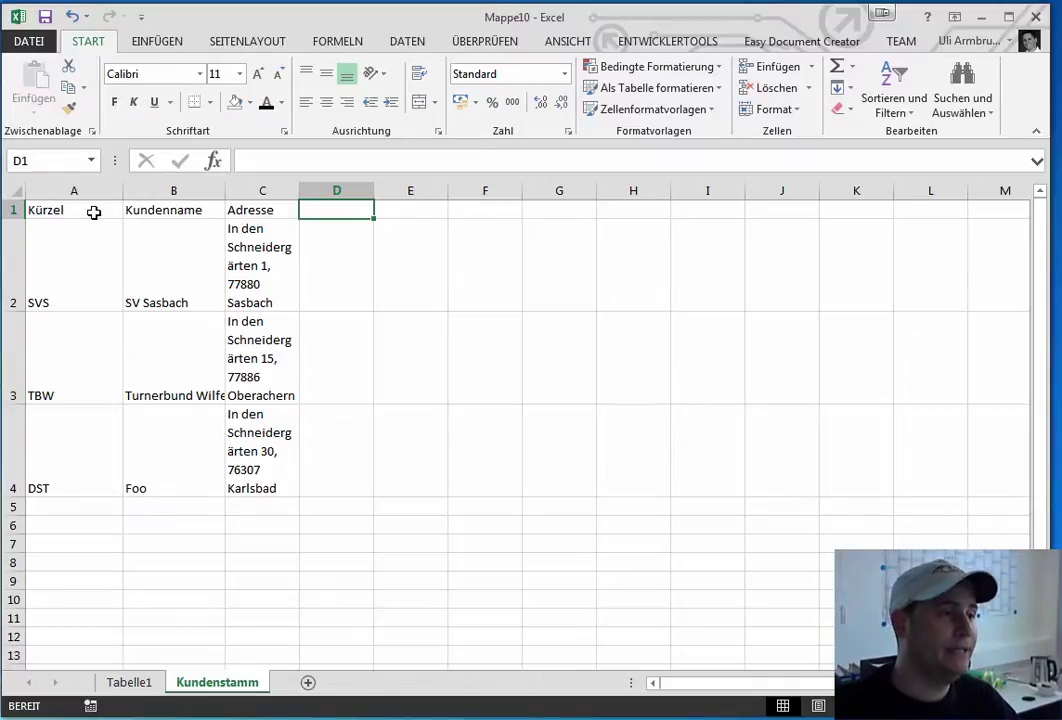
Enter the Einfacher Weg header in D1 with distances 16,7, 25,2 and 101 below it.
{"action": "type", "text": "Einfacher"}
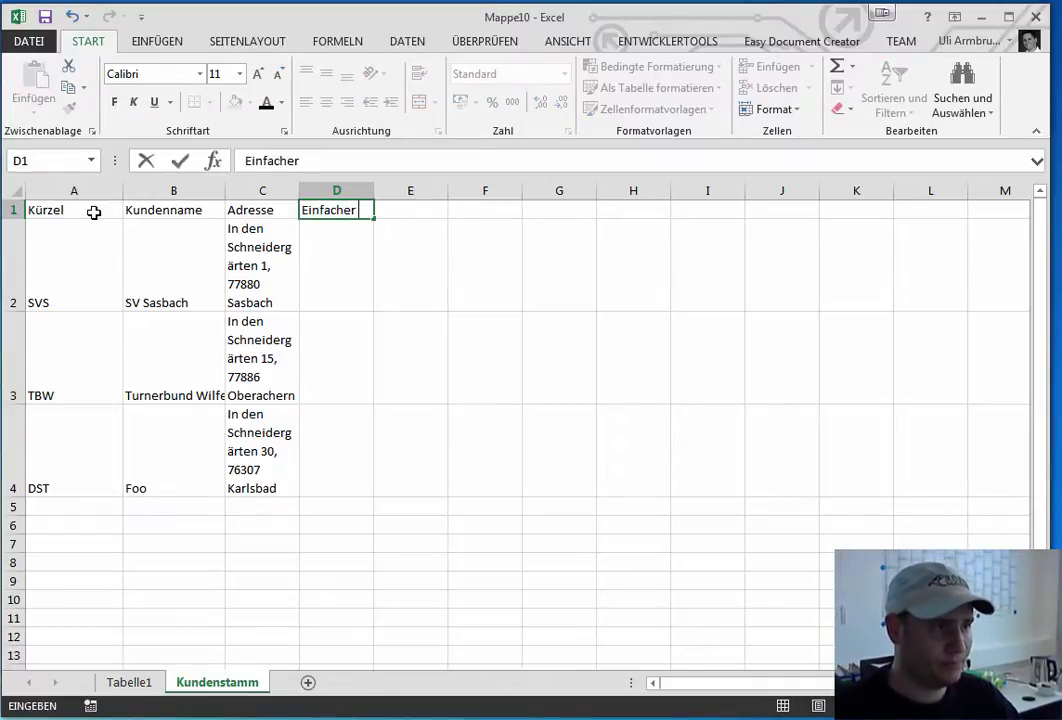
{"action": "type", "text": " Weg"}
{"action": "key", "text": "Return"}
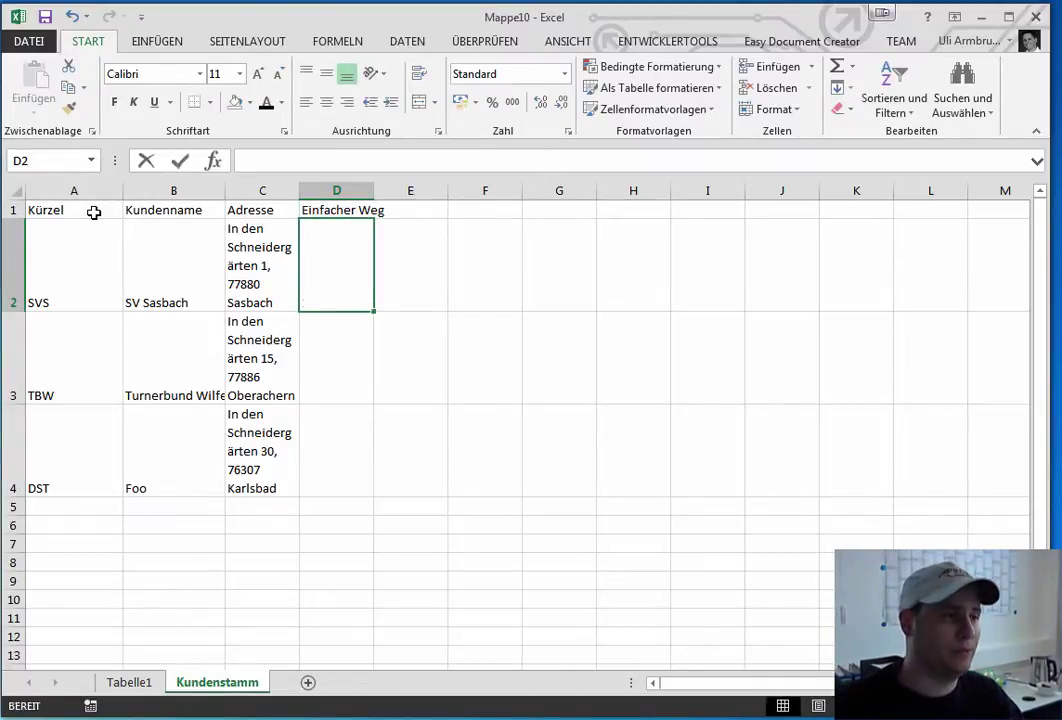
{"action": "type", "text": "16,7"}
{"action": "key", "text": "Return"}
{"action": "type", "text": "25"}
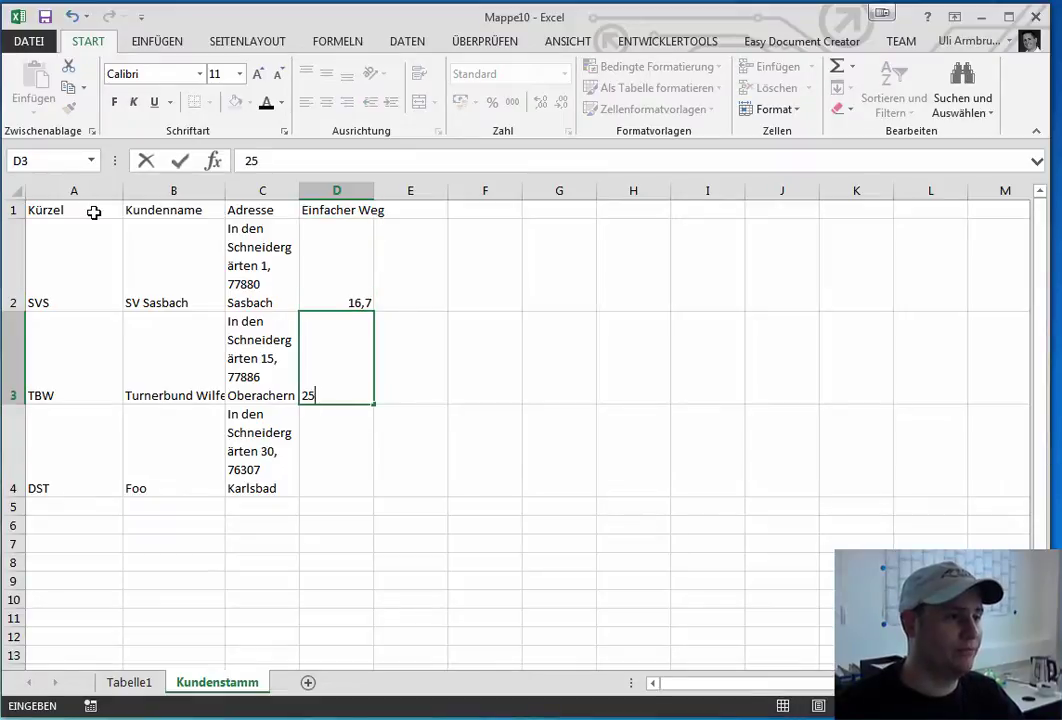
{"action": "type", "text": ",2"}
{"action": "key", "text": "Return"}
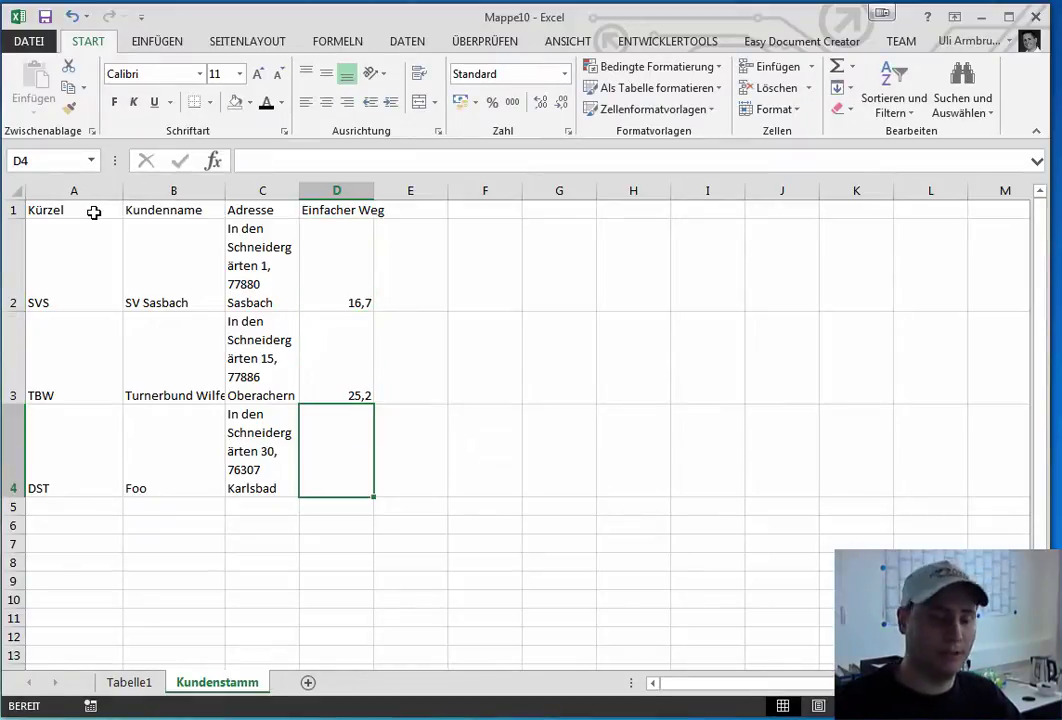
{"action": "type", "text": "101"}
{"action": "key", "text": "Return"}
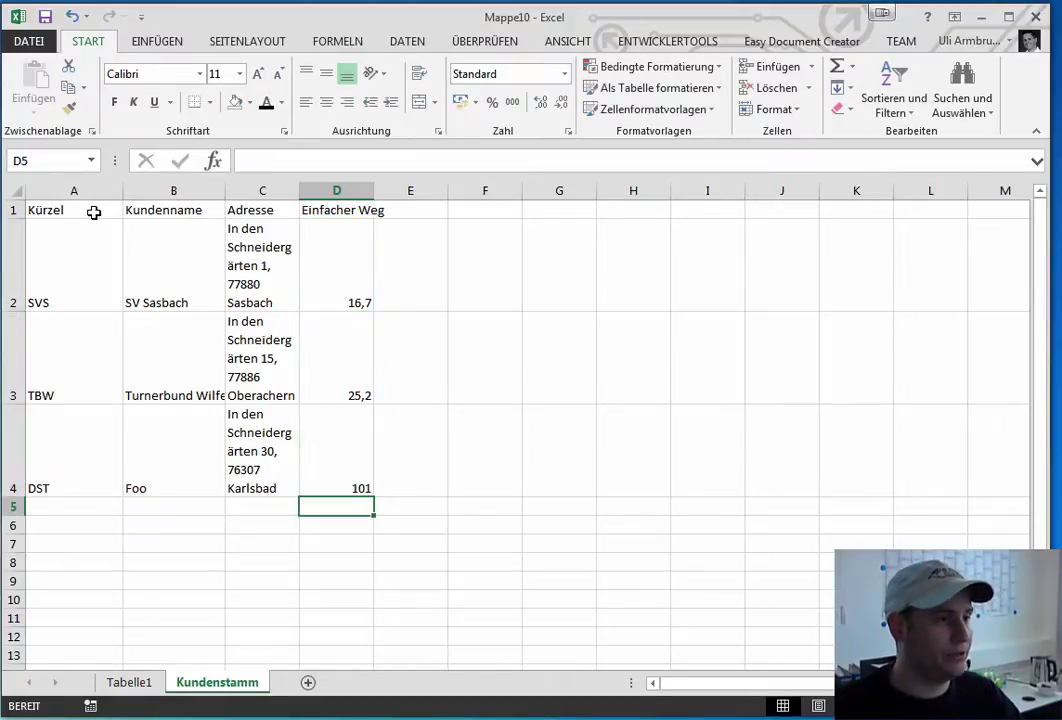
Format the distances in D2:D4 as numbers with one decimal place.
{"action": "left_click_drag", "start_coordinate": [344, 265], "coordinate": [352, 440]}
{"action": "left_click", "coordinate": [564, 73]}
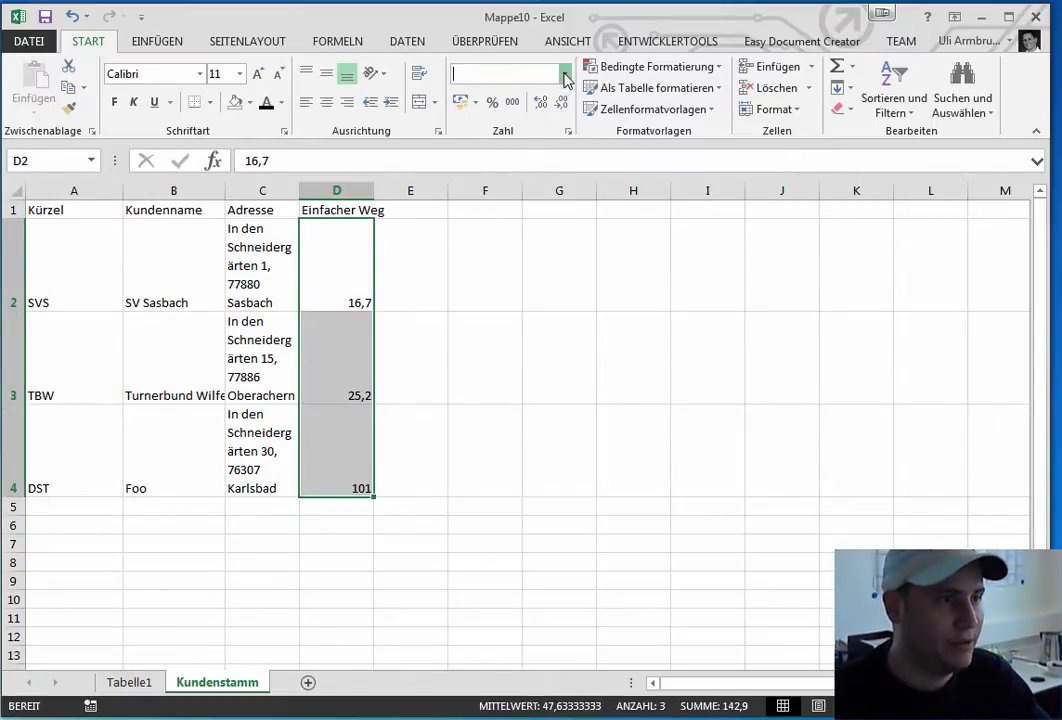
{"action": "left_click", "coordinate": [556, 150]}
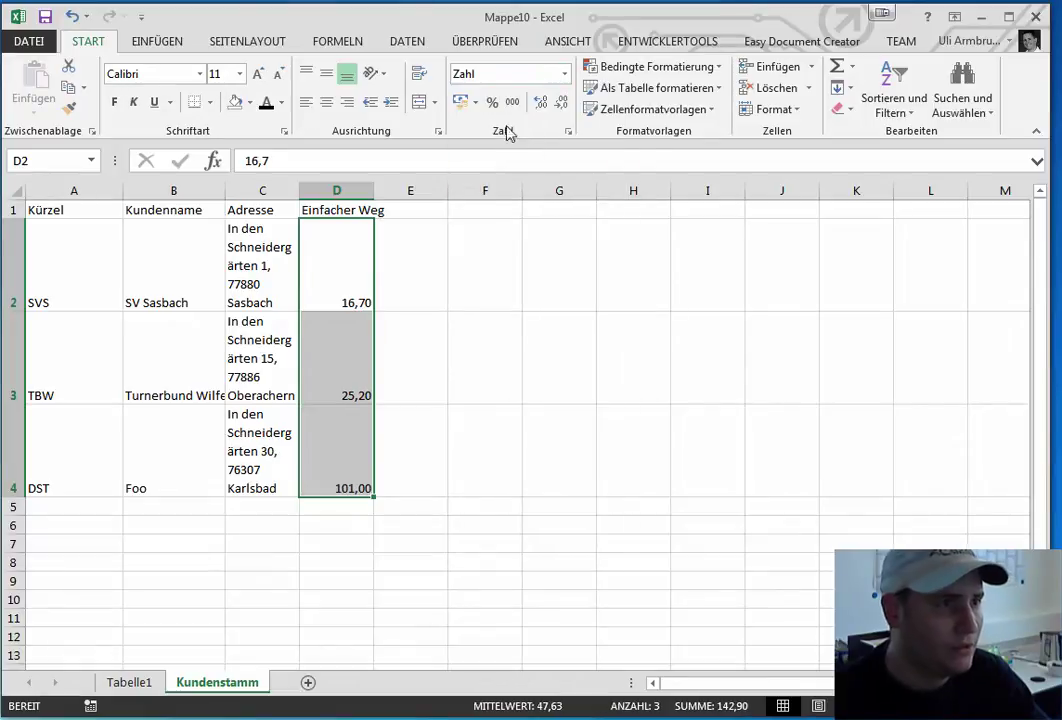
{"action": "left_click", "coordinate": [561, 102]}
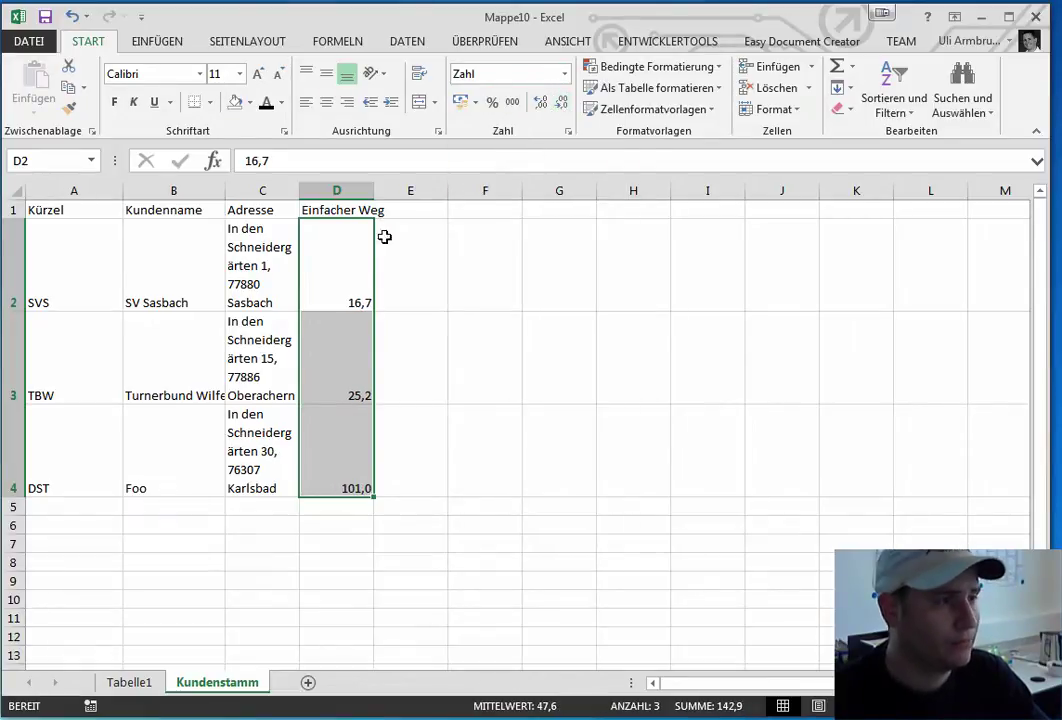
{"action": "left_click", "coordinate": [369, 300]}
Auto-fit the column widths and row heights of columns A through D.
{"action": "left_click_drag", "start_coordinate": [374, 190], "coordinate": [330, 192]}
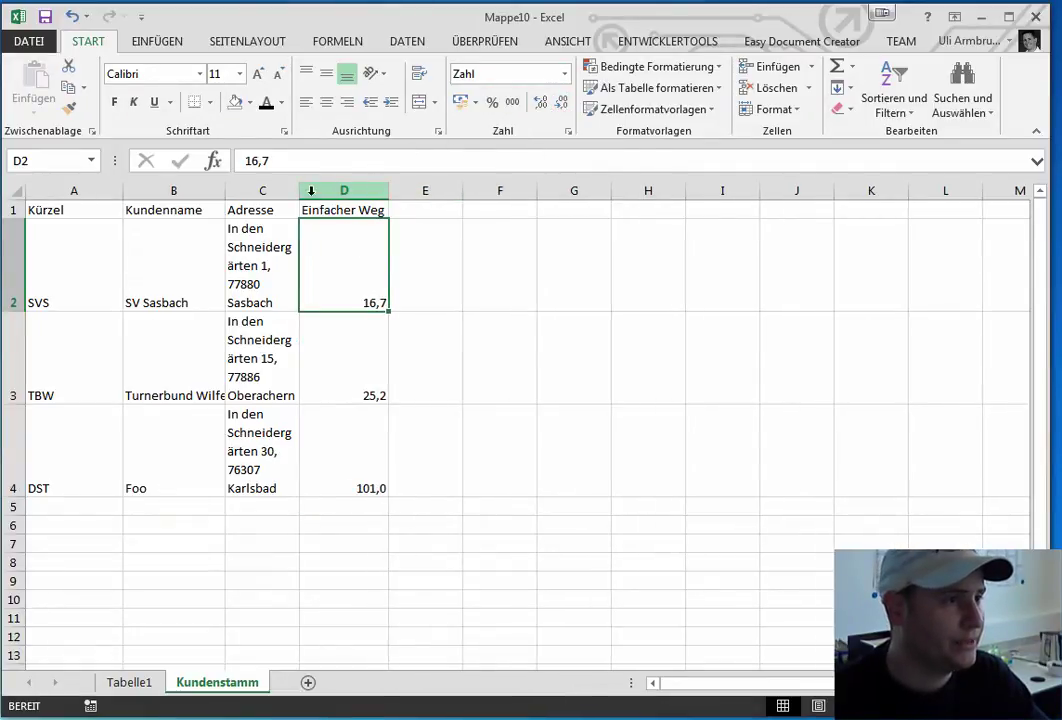
{"action": "double_click", "coordinate": [330, 191]}
{"action": "left_click_drag", "start_coordinate": [83, 190], "coordinate": [438, 182]}
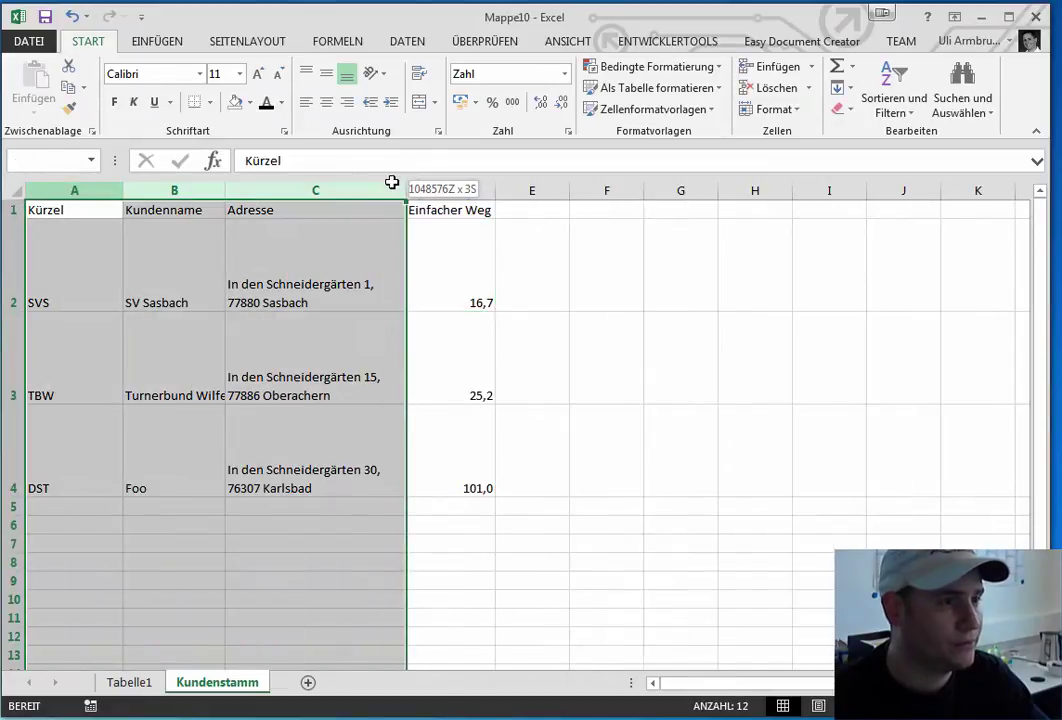
{"action": "left_click", "coordinate": [778, 109]}
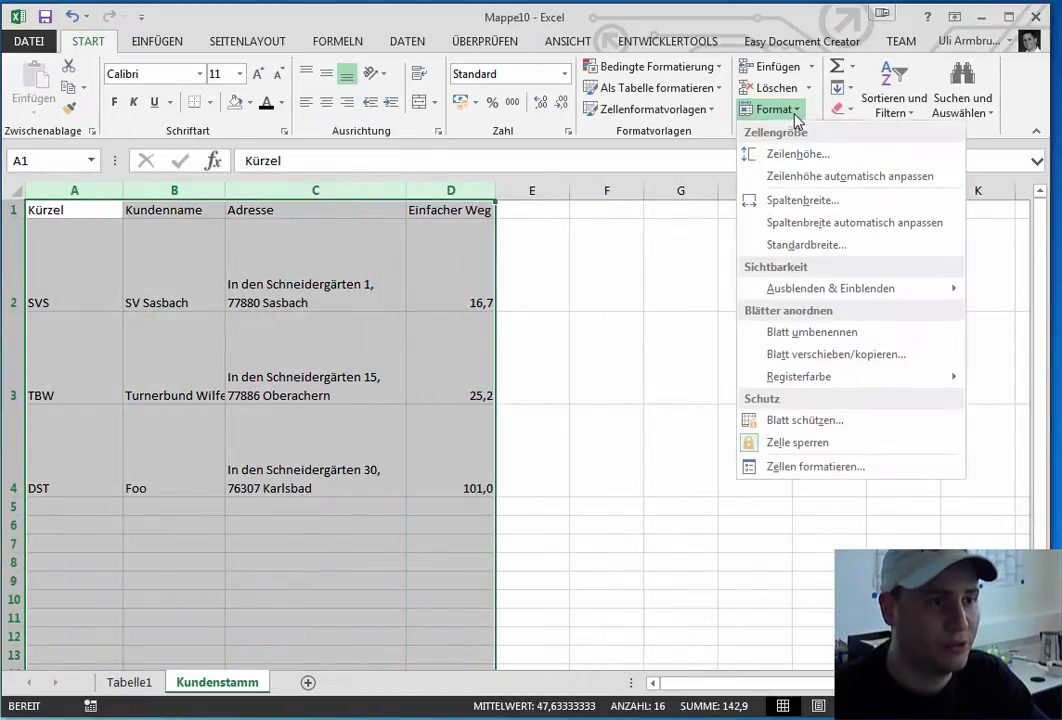
{"action": "left_click", "coordinate": [855, 223]}
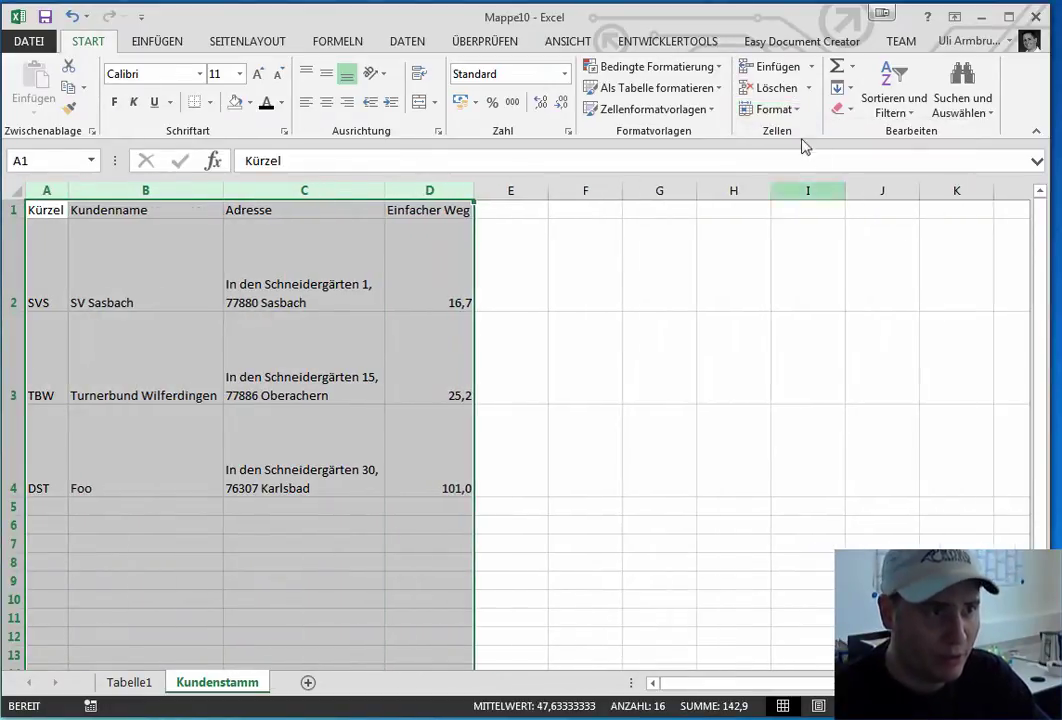
{"action": "left_click", "coordinate": [790, 110]}
{"action": "left_click", "coordinate": [818, 177]}
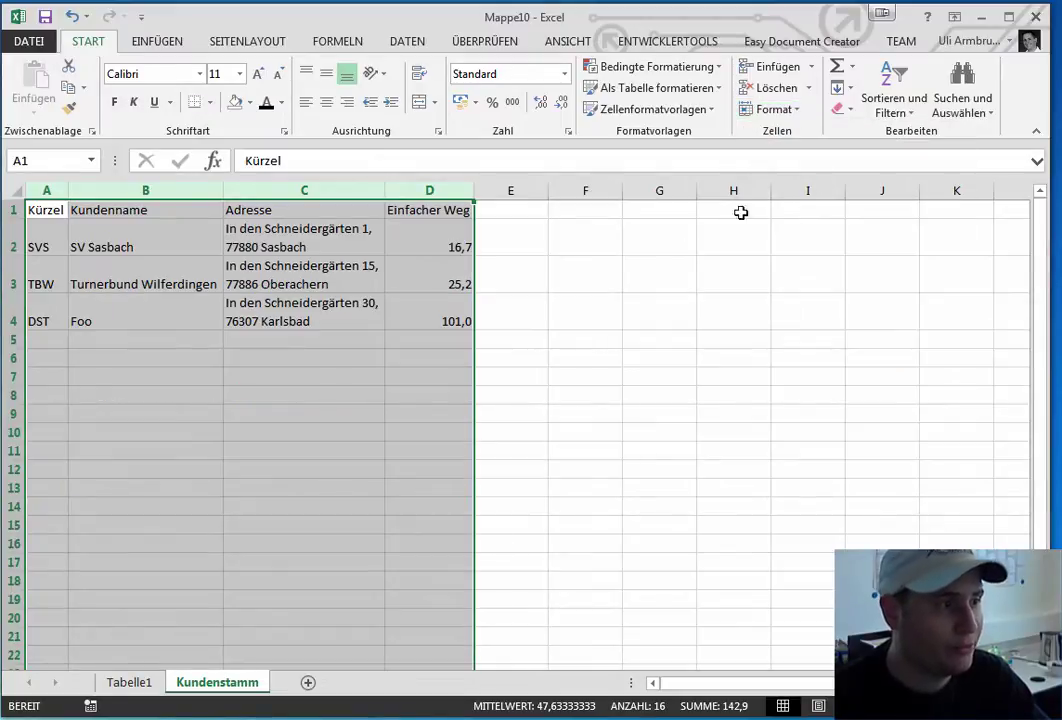
{"action": "left_click", "coordinate": [552, 376]}
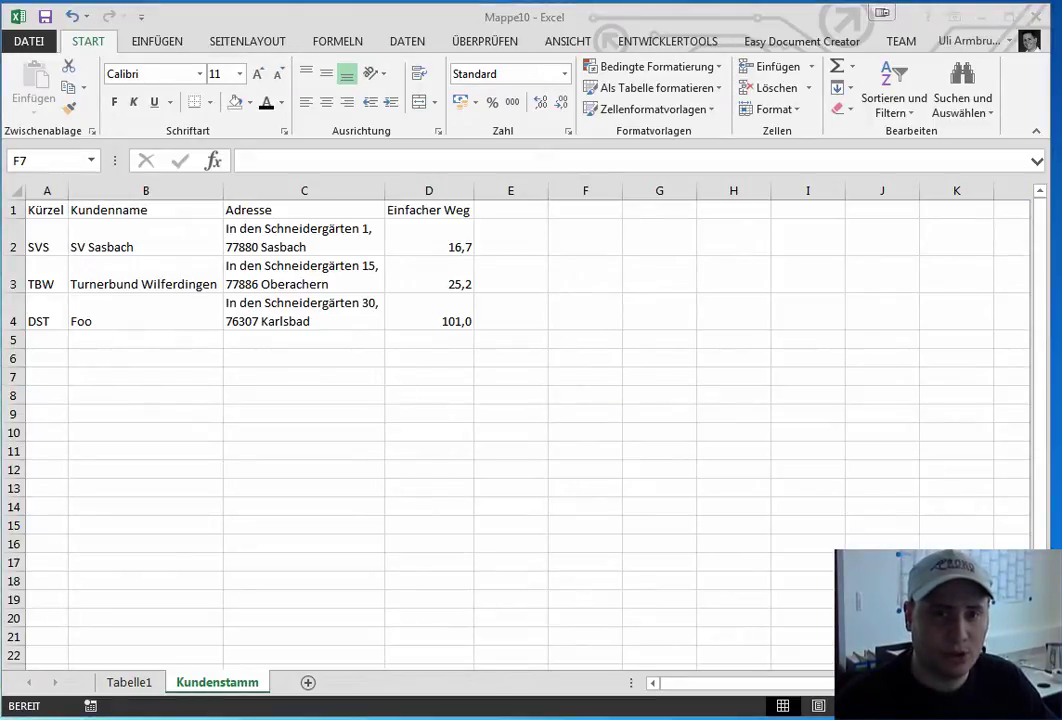
Add a new worksheet named Gründe.
{"action": "left_click", "coordinate": [308, 683]}
{"action": "right_click", "coordinate": [305, 682]}
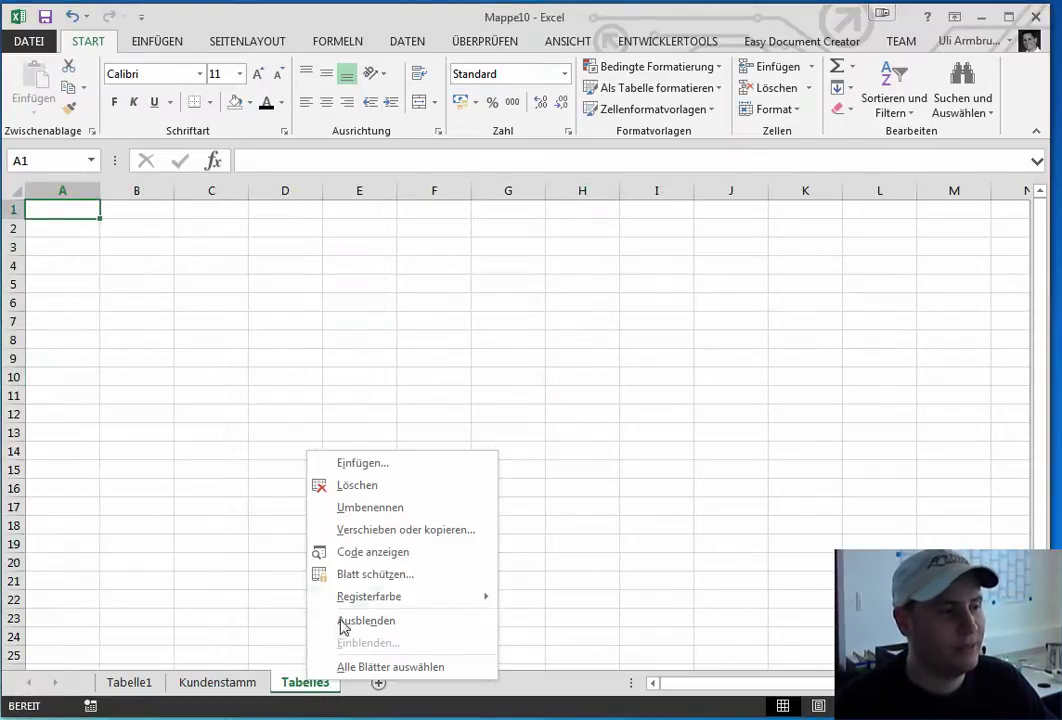
{"action": "left_click", "coordinate": [362, 508]}
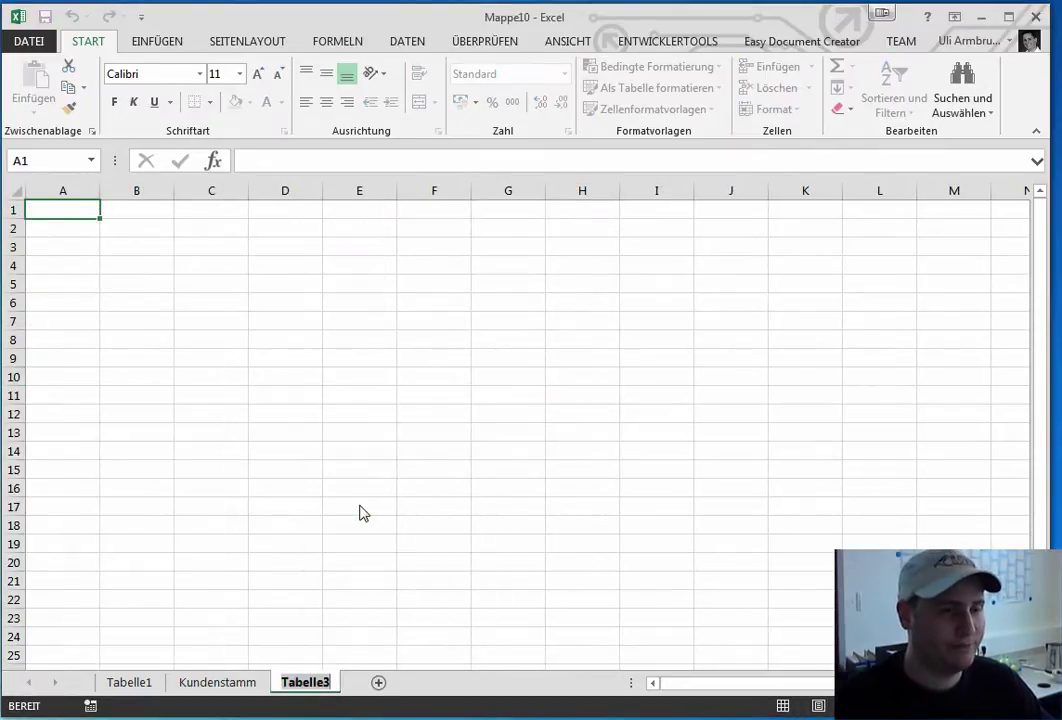
{"action": "type", "text": "Gründe"}
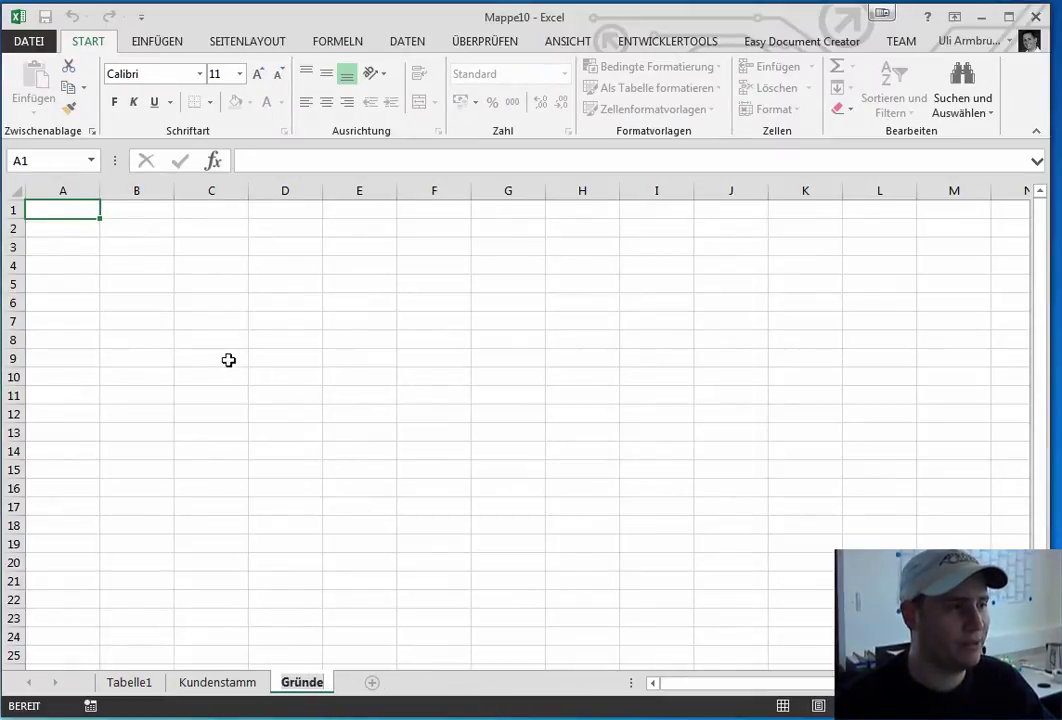
{"action": "left_click", "coordinate": [228, 360]}
List Dienstleistung vor Ort, Kundenbesuch, Neukundenakquise and Geschäftsessen in A1:A4, then auto-fit column A.
{"action": "left_click", "coordinate": [66, 214]}
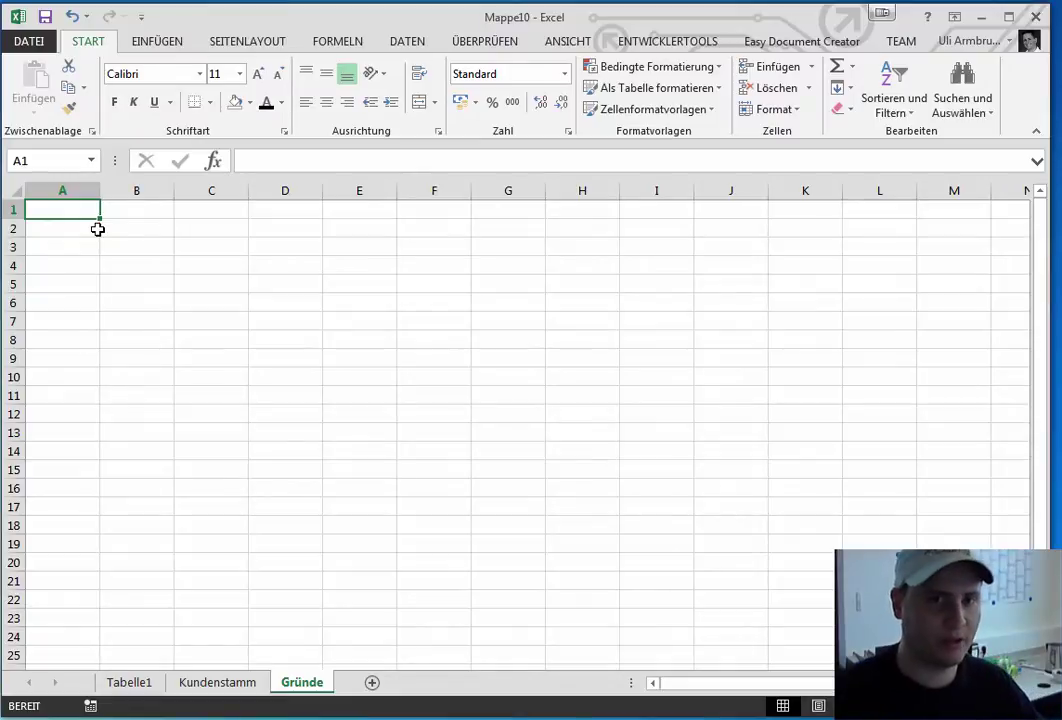
{"action": "type", "text": "Dienstle"}
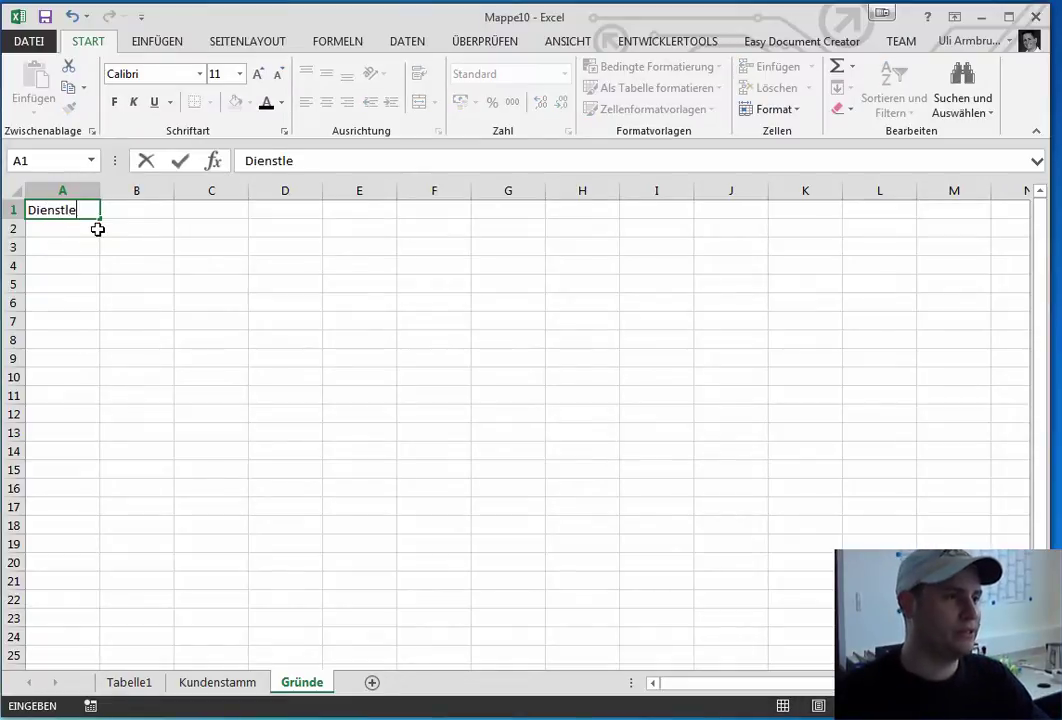
{"action": "type", "text": "istung vor Ort"}
{"action": "key", "text": "Return"}
{"action": "type", "text": "K"}
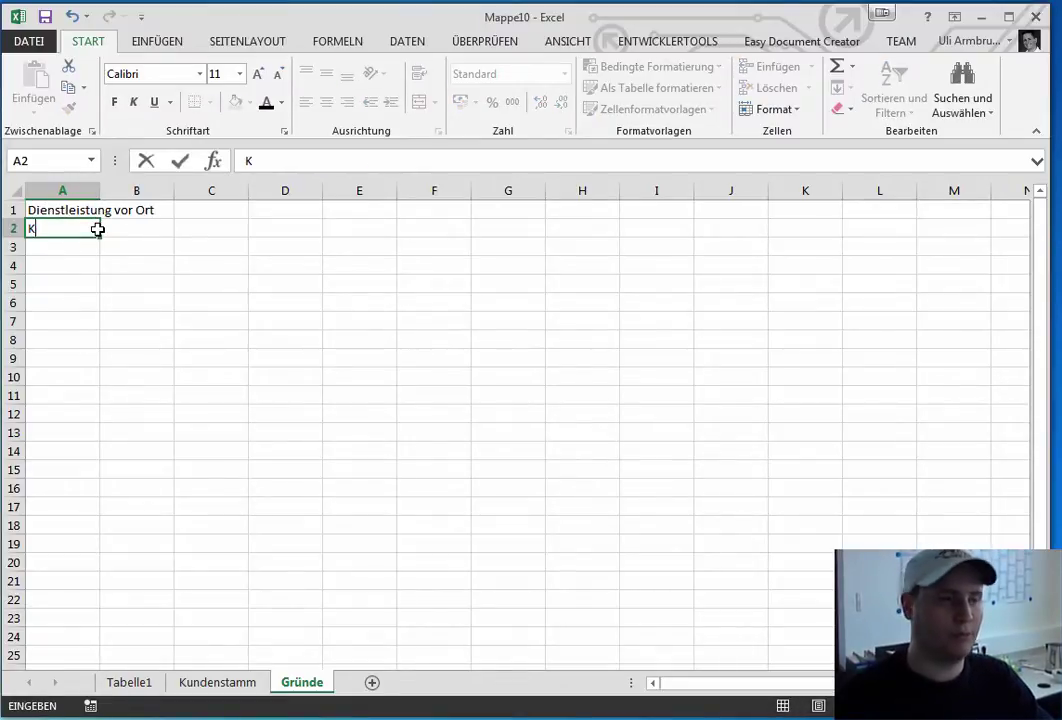
{"action": "type", "text": "undenbesuch"}
{"action": "key", "text": "Return"}
{"action": "type", "text": "Ne"}
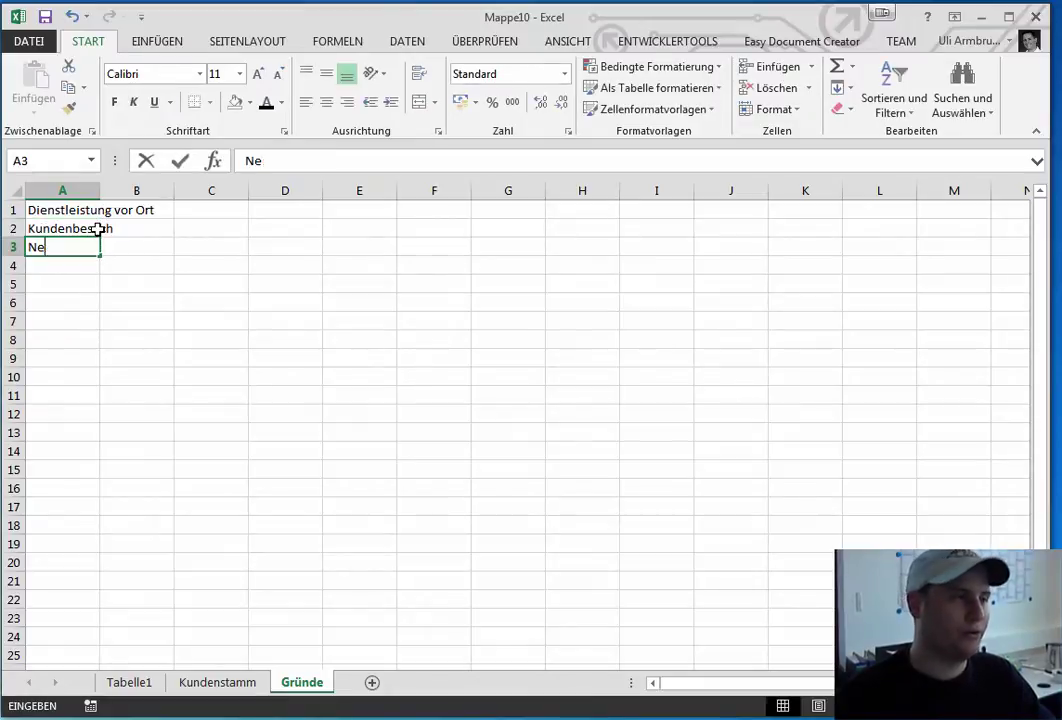
{"action": "type", "text": "ukun"}
{"action": "key", "text": "BackSpace"}
{"action": "key", "text": "BackSpace"}
{"action": "type", "text": "nd"}
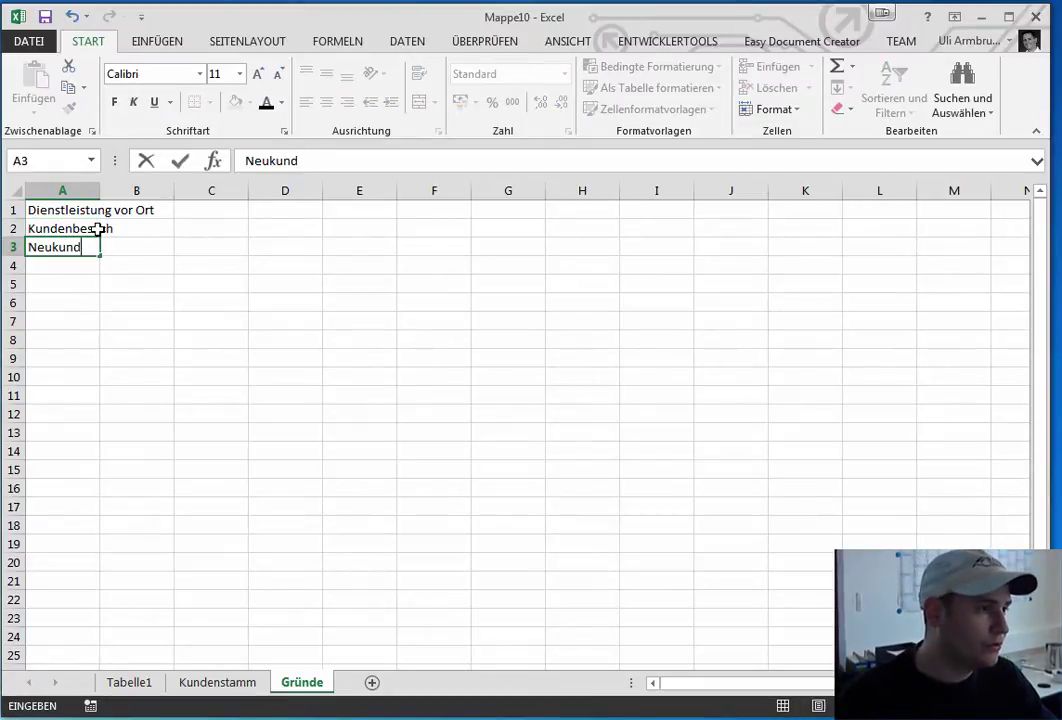
{"action": "type", "text": "enakquise"}
{"action": "key", "text": "Return"}
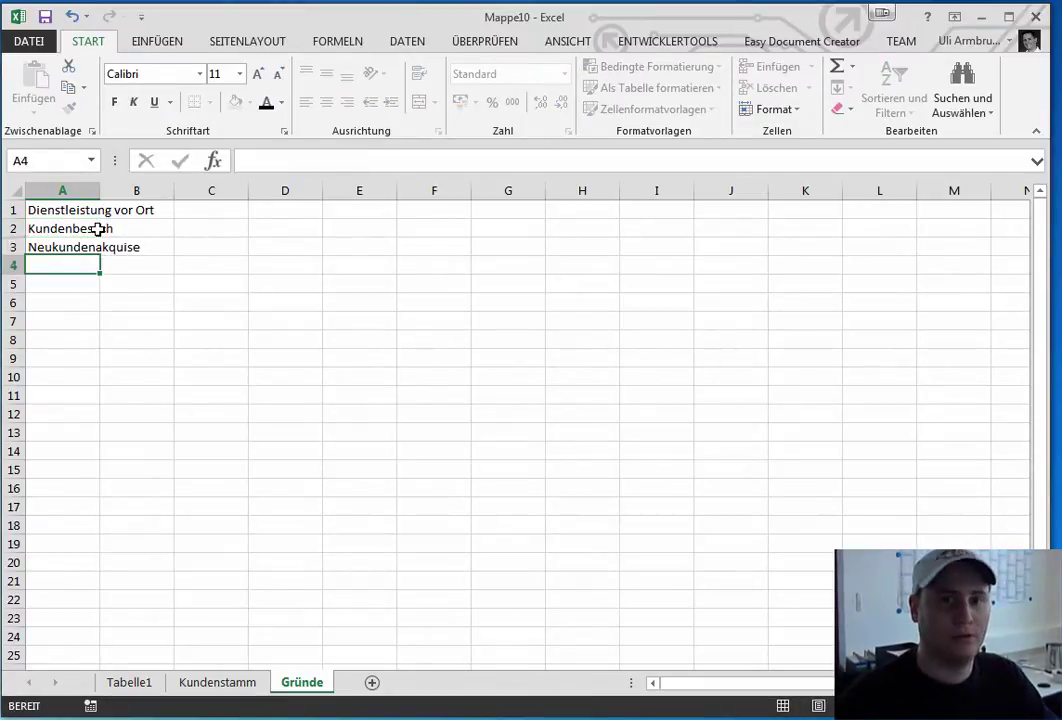
{"action": "type", "text": "Geschäft"}
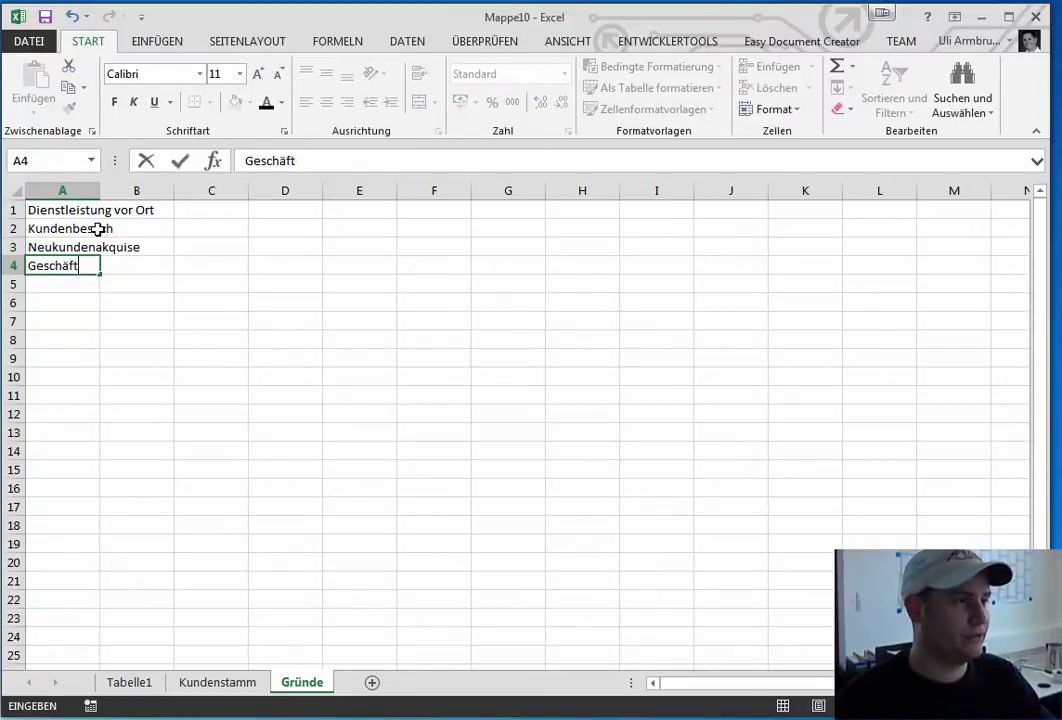
{"action": "type", "text": "sessen"}
{"action": "key", "text": "Return"}
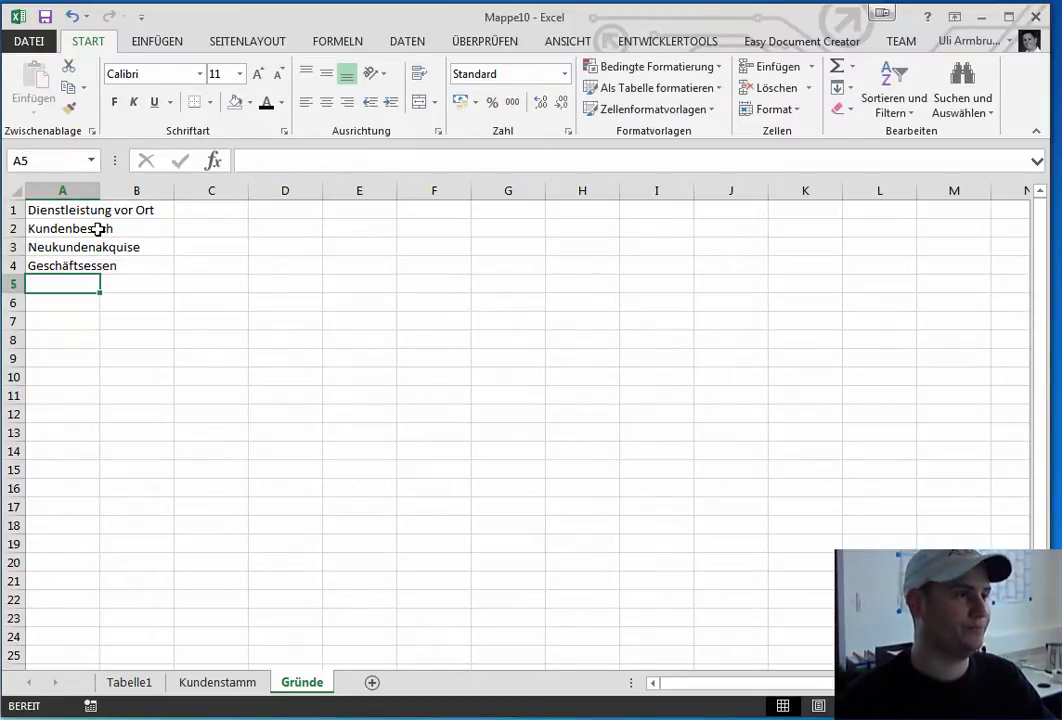
{"action": "double_click", "coordinate": [100, 191]}
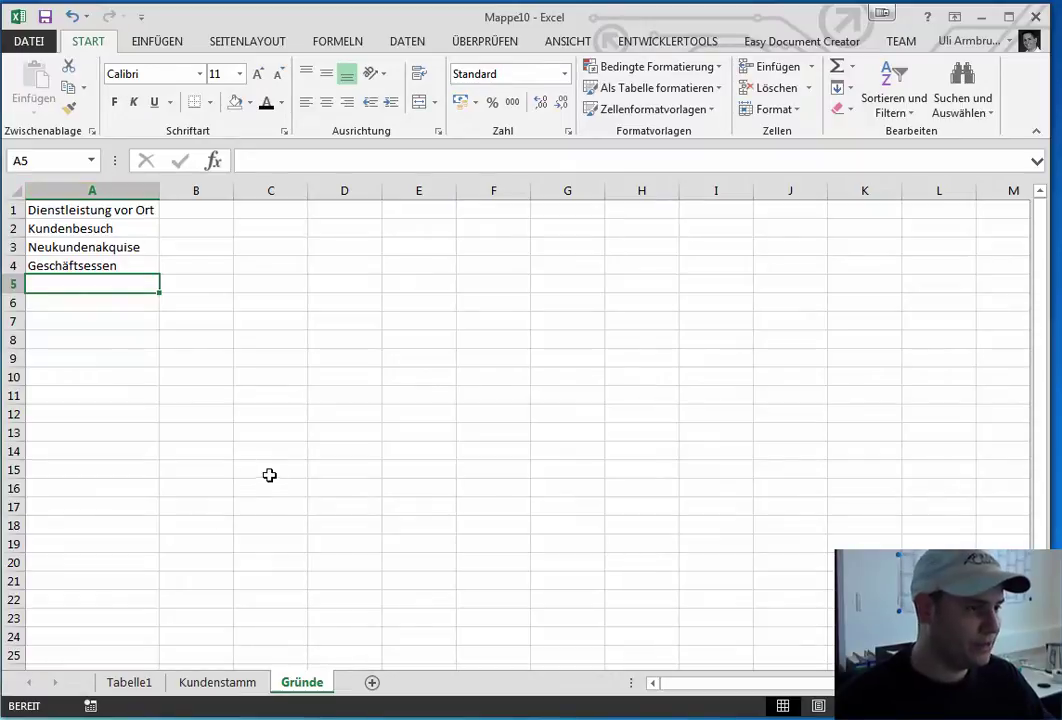
{"action": "left_click", "coordinate": [141, 690]}
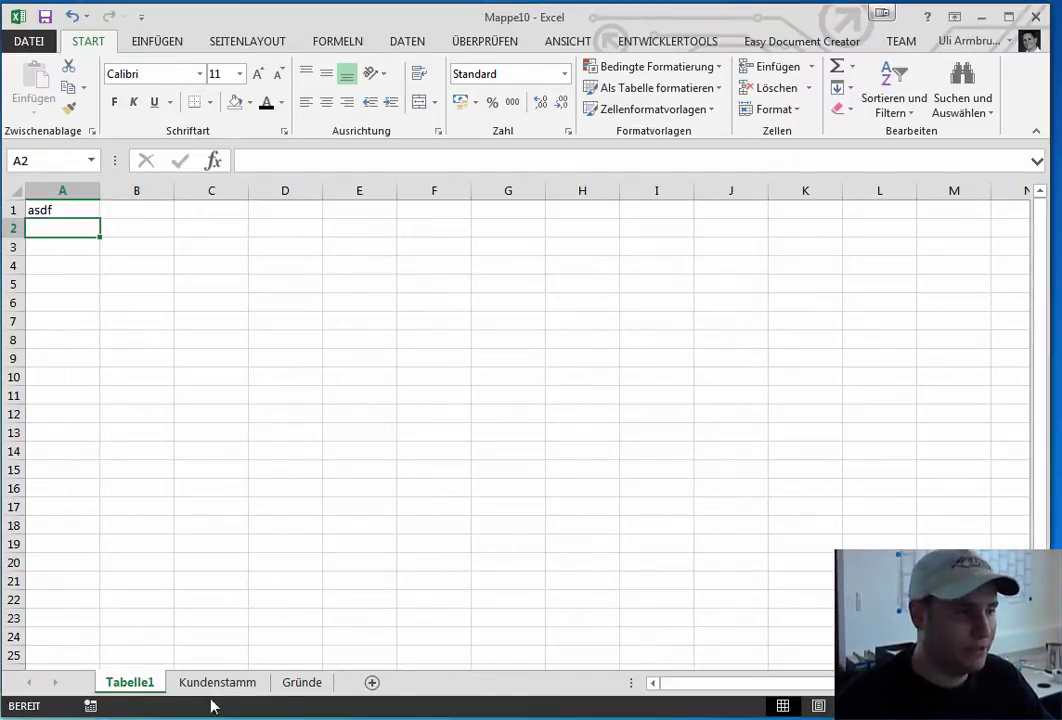
Rename the Tabelle1 sheet tab to Fahrten and select cell A1.
{"action": "right_click", "coordinate": [143, 690]}
{"action": "left_click", "coordinate": [219, 507]}
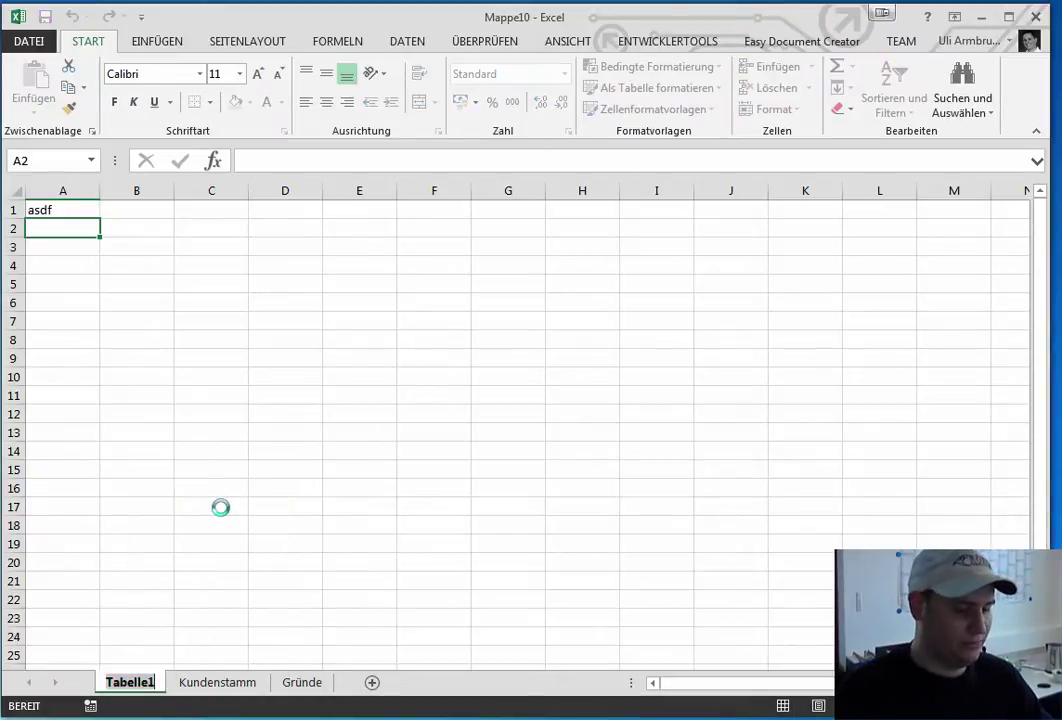
{"action": "type", "text": "Fahrten"}
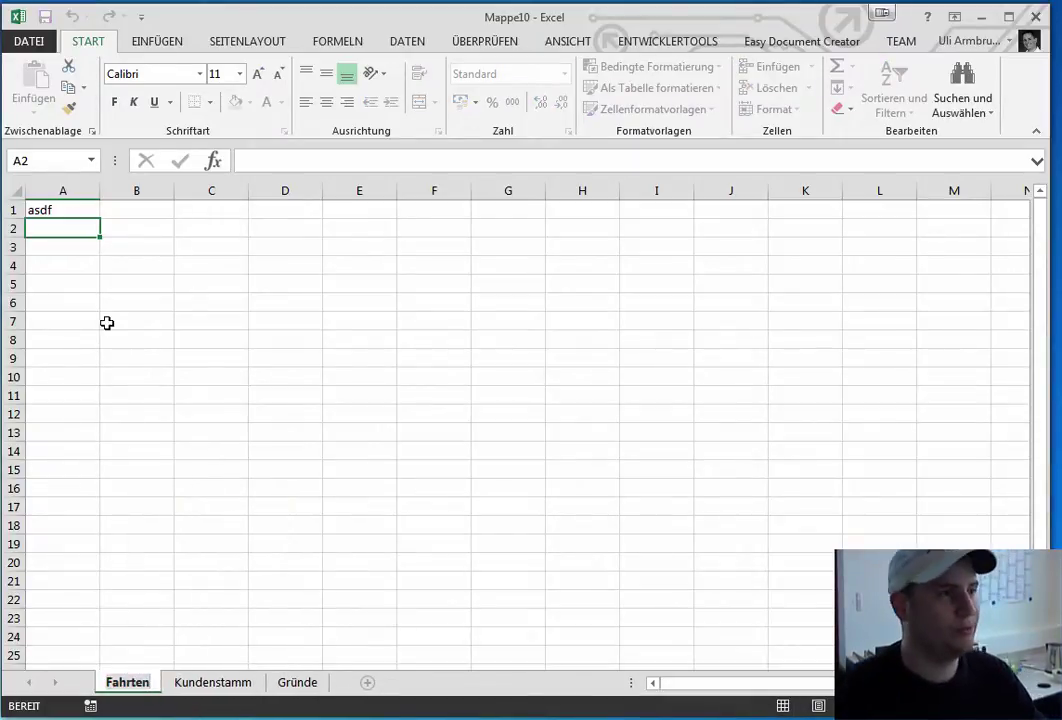
{"action": "left_click", "coordinate": [107, 322]}
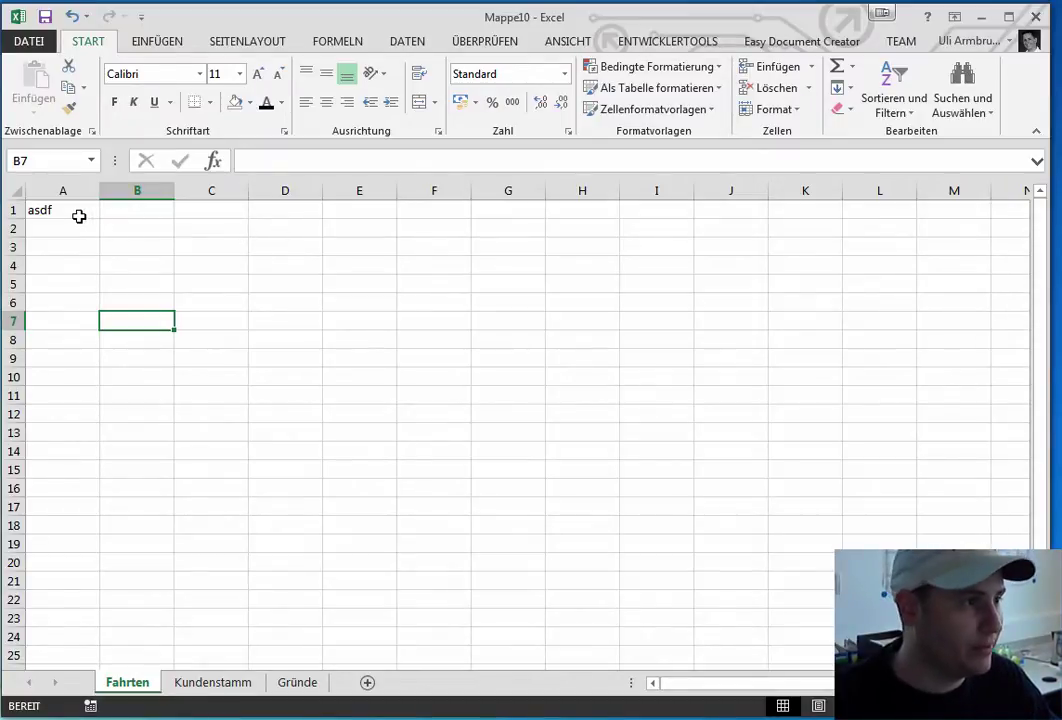
{"action": "left_click", "coordinate": [82, 212]}
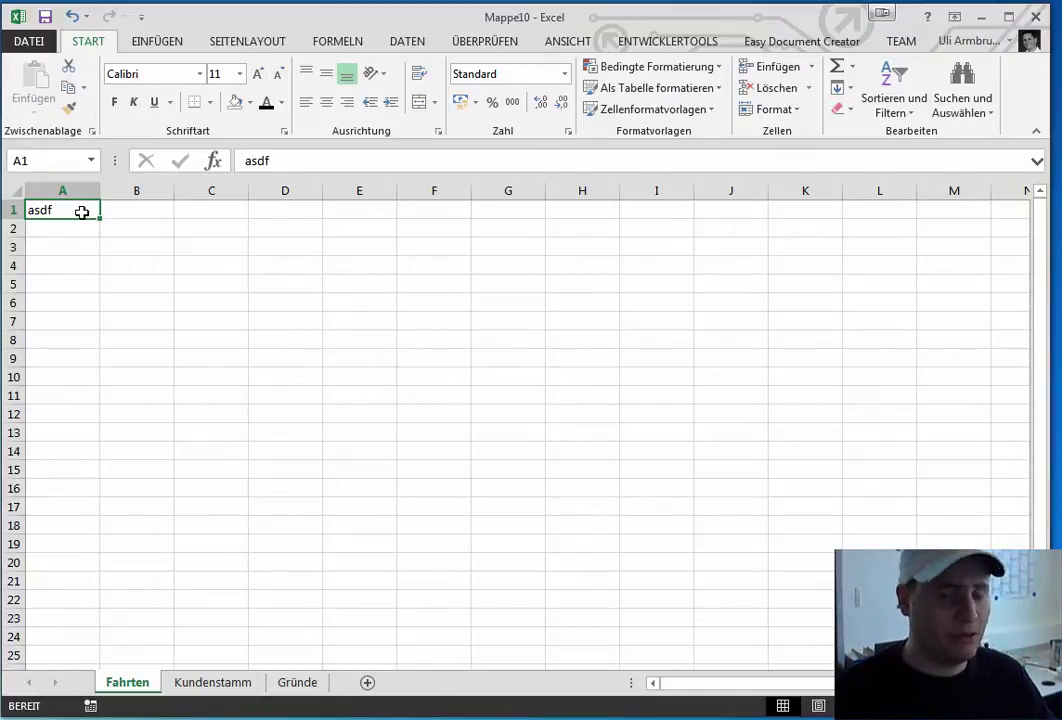
Clear A1, enter row-7 headings Datum and Anzahl Wege, and fit column B.
{"action": "key", "text": "Delete"}
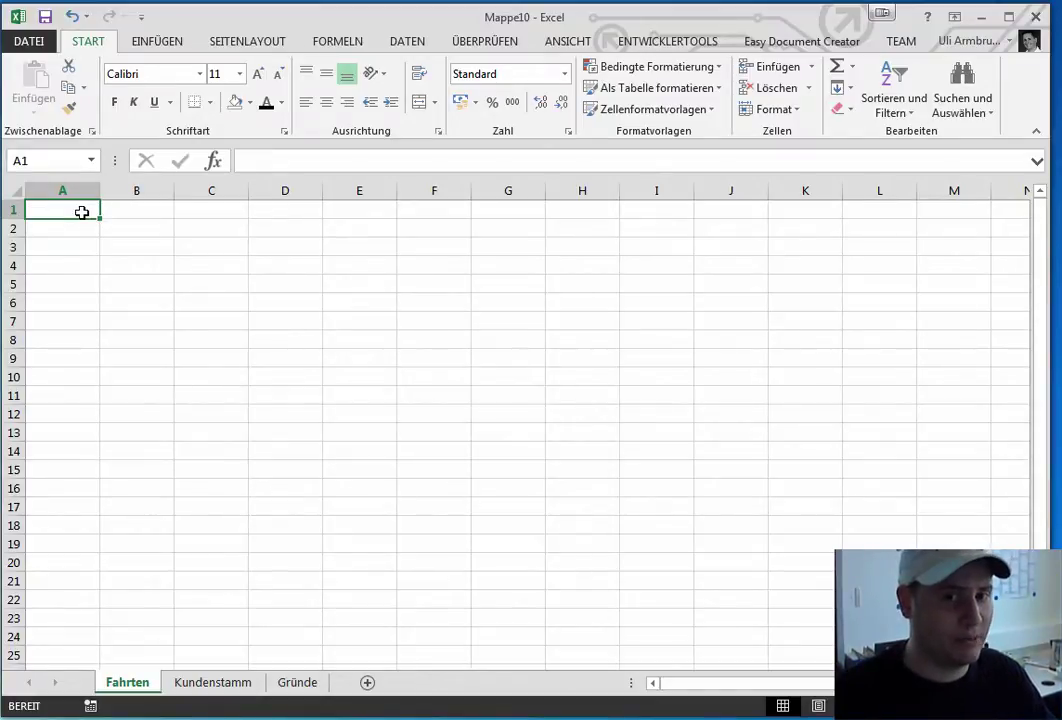
{"action": "key", "text": "Down"}
{"action": "key", "text": "Down"}
{"action": "key", "text": "Down"}
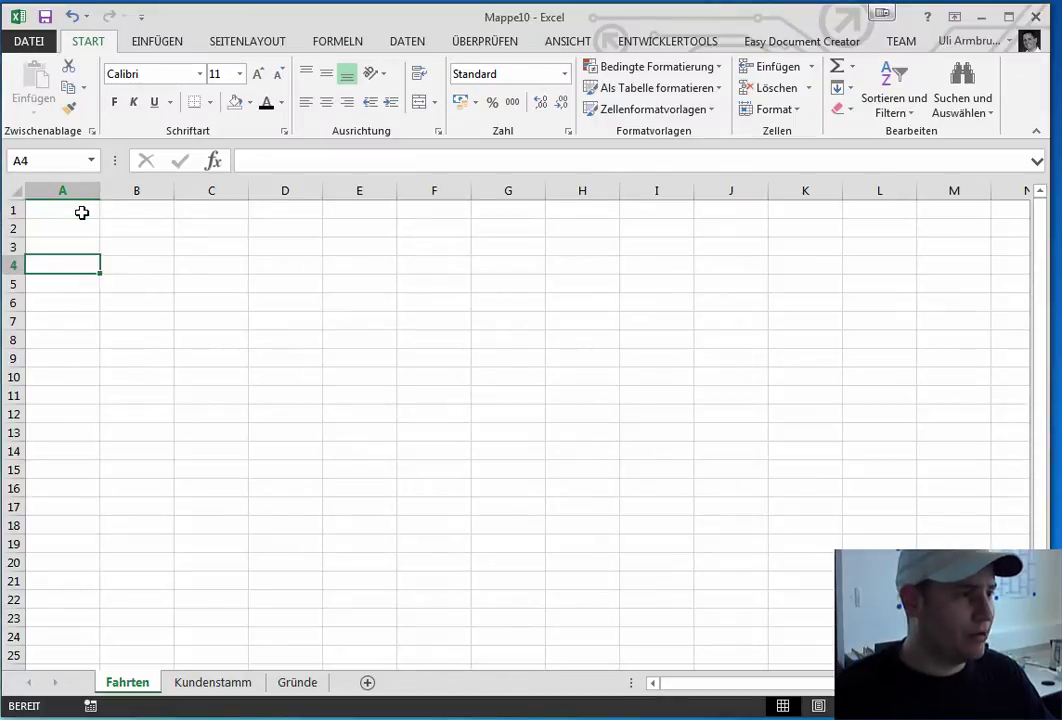
{"action": "key", "text": "Down"}
{"action": "key", "text": "Down"}
{"action": "key", "text": "Down"}
{"action": "key", "text": "Down"}
{"action": "key", "text": "Up"}
{"action": "type", "text": "Dat"}
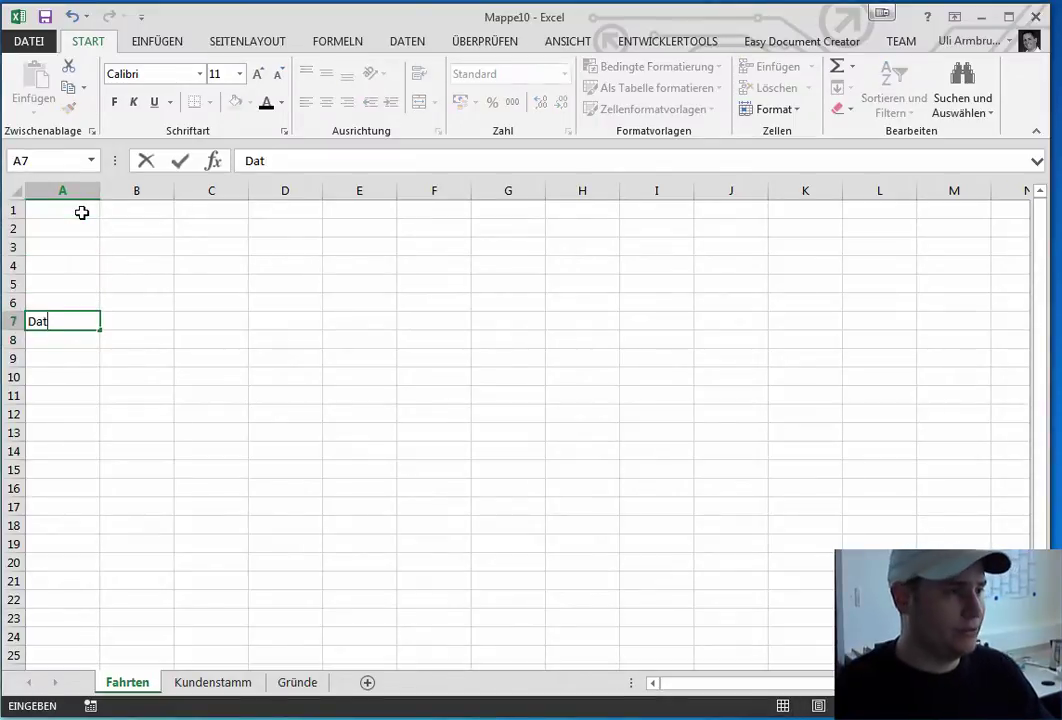
{"action": "type", "text": "um"}
{"action": "key", "text": "Tab"}
{"action": "type", "text": "A"}
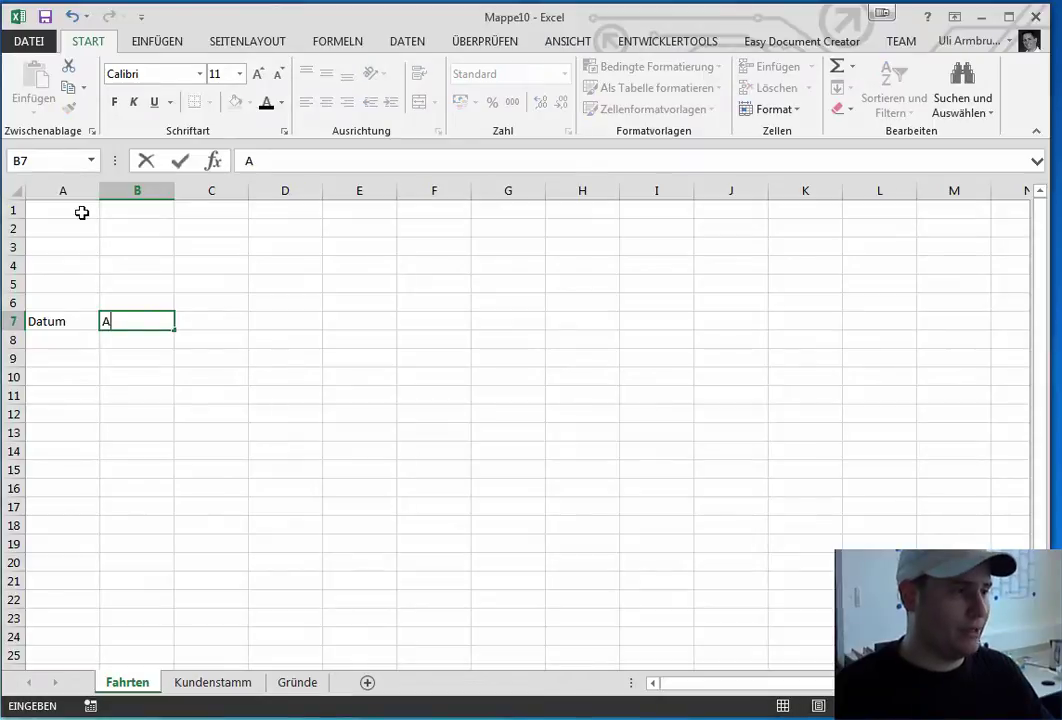
{"action": "type", "text": "nzahl Wege"}
{"action": "key", "text": "Return"}
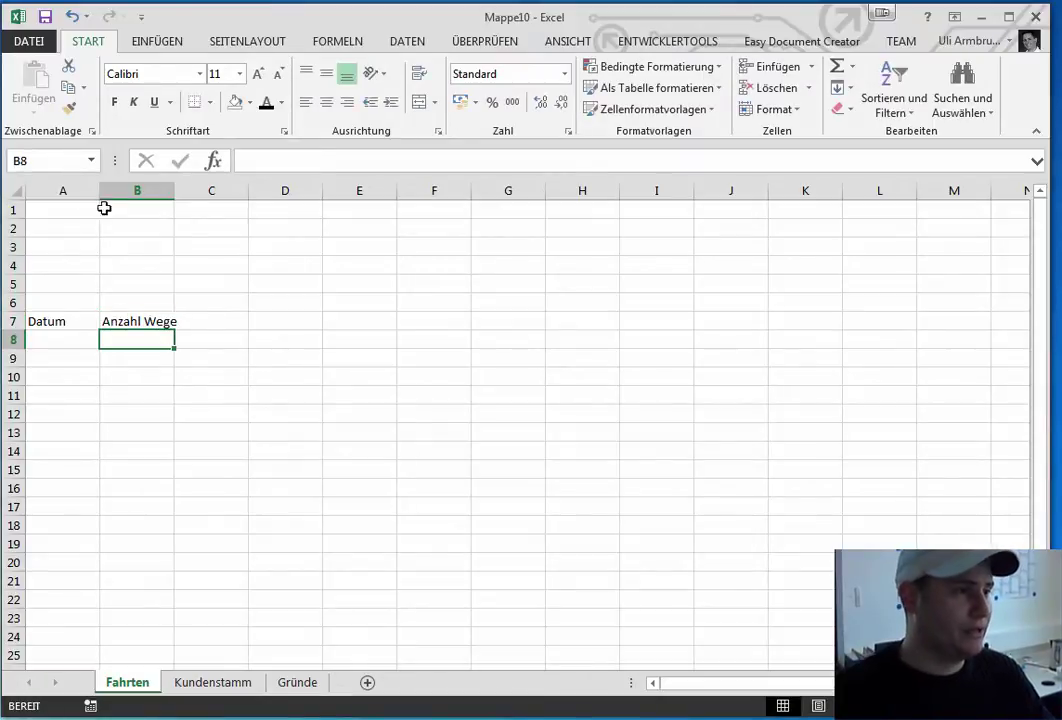
{"action": "double_click", "coordinate": [177, 192]}
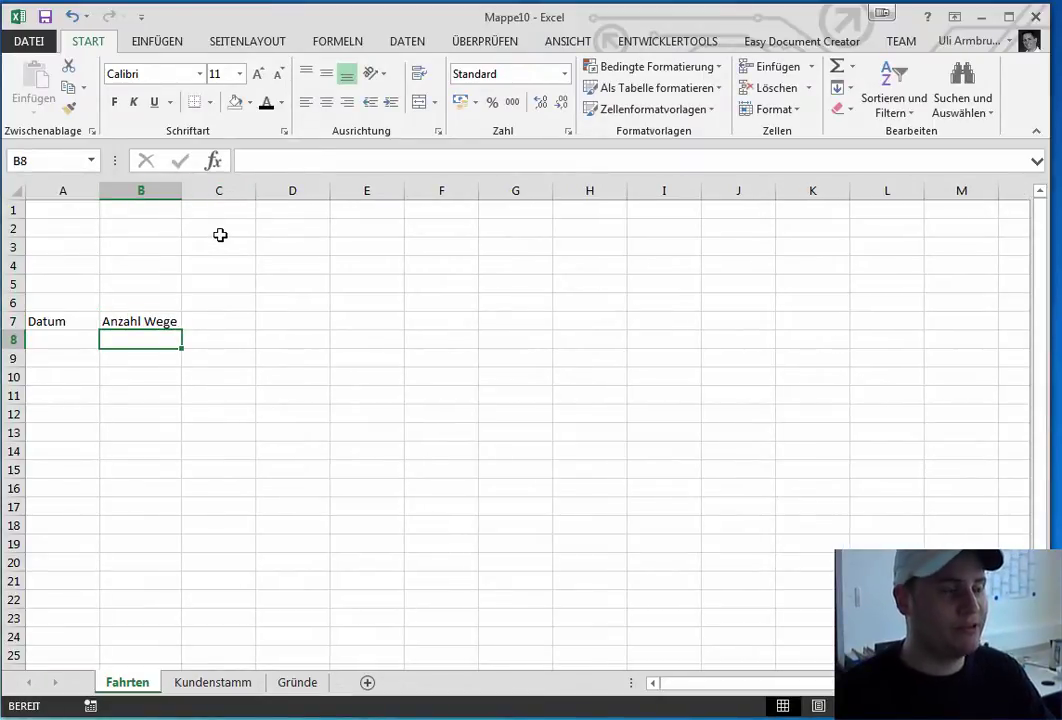
Add the headings Kürzel, Grund, Firma, Adresse and Km across row 7.
{"action": "key", "text": "Up"}
{"action": "key", "text": "Right"}
{"action": "key", "text": "Down"}
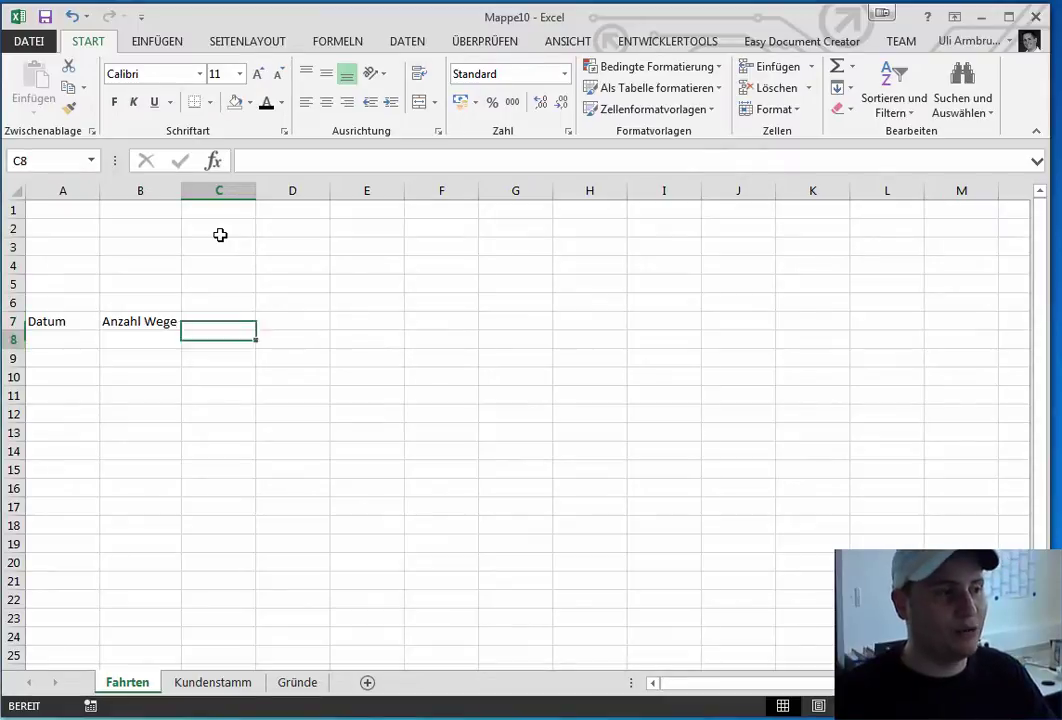
{"action": "key", "text": "Left"}
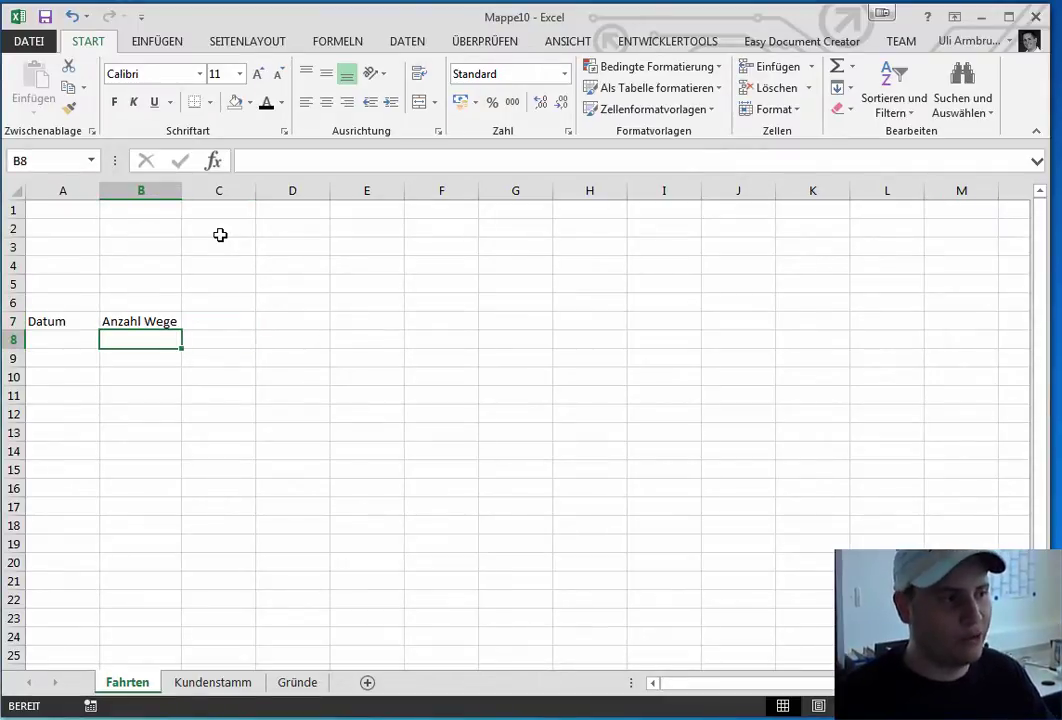
{"action": "key", "text": "Up"}
{"action": "key", "text": "Right"}
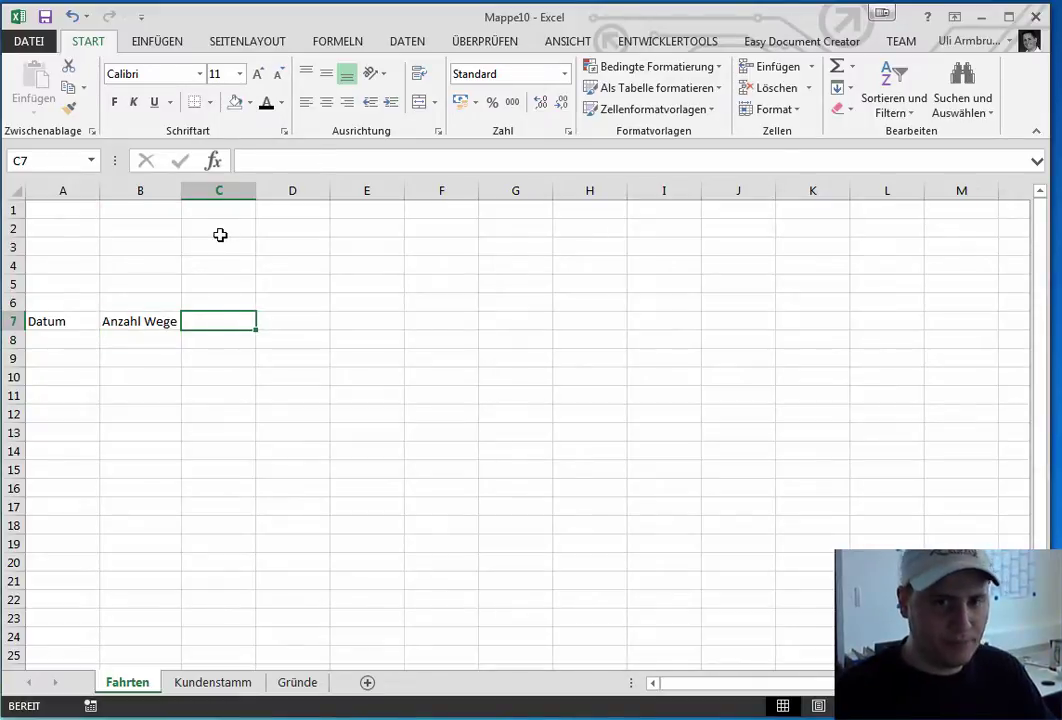
{"action": "type", "text": "Kürzel"}
{"action": "key", "text": "Tab"}
{"action": "type", "text": "Gru"}
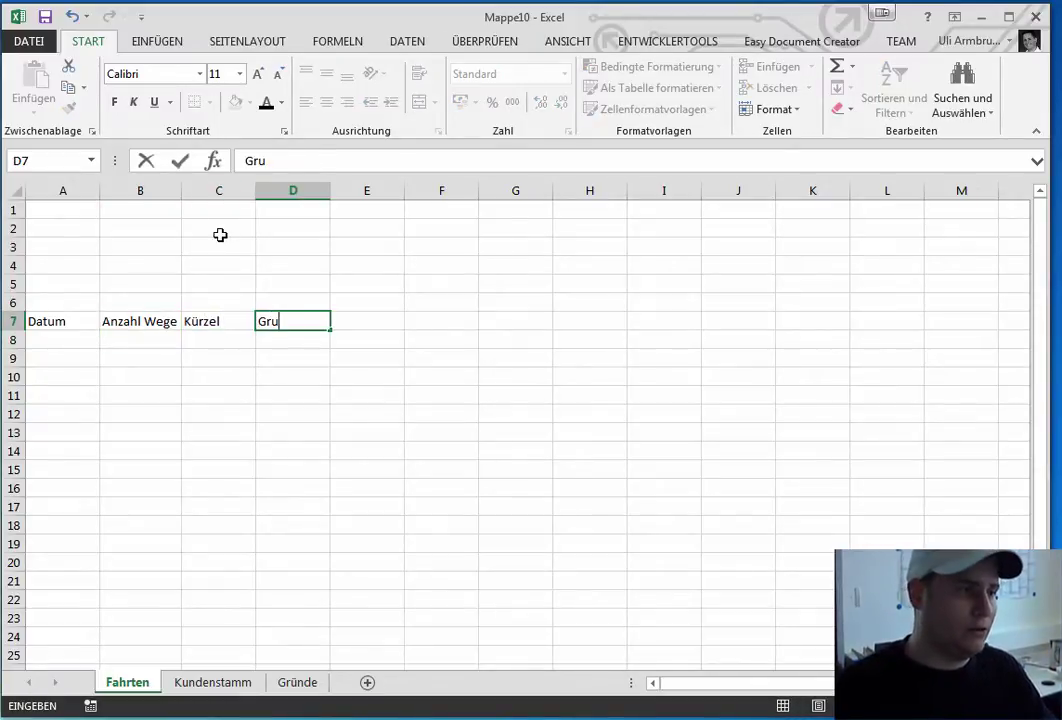
{"action": "type", "text": "nd"}
{"action": "key", "text": "Tab"}
{"action": "type", "text": "F"}
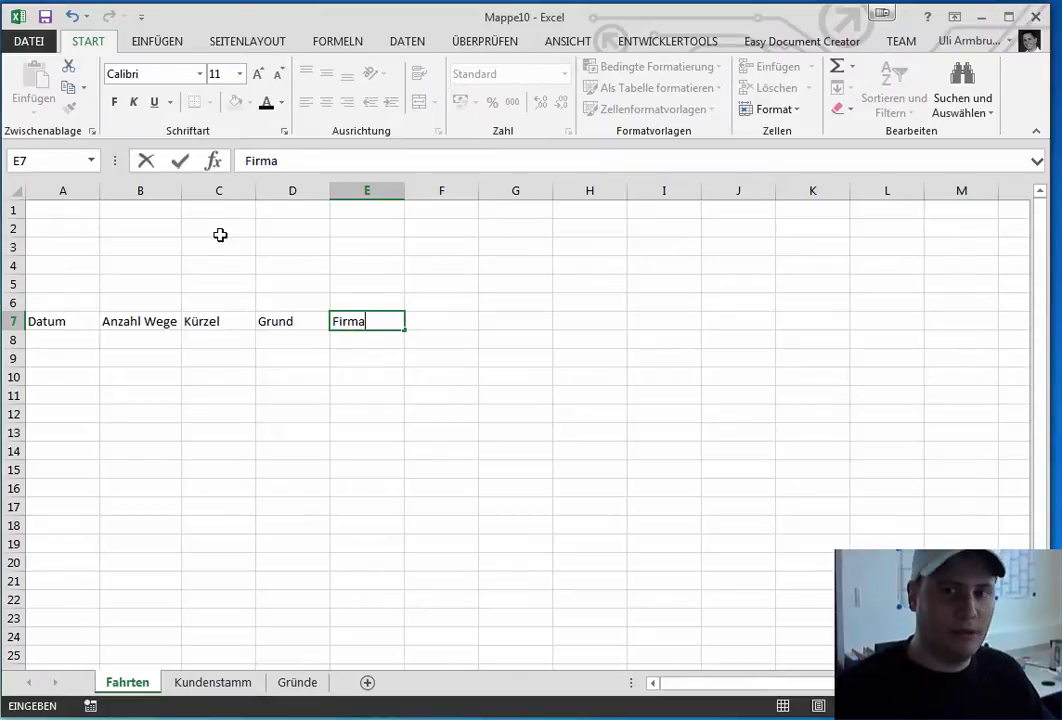
{"action": "key", "text": "Tab"}
{"action": "type", "text": "Adresse"}
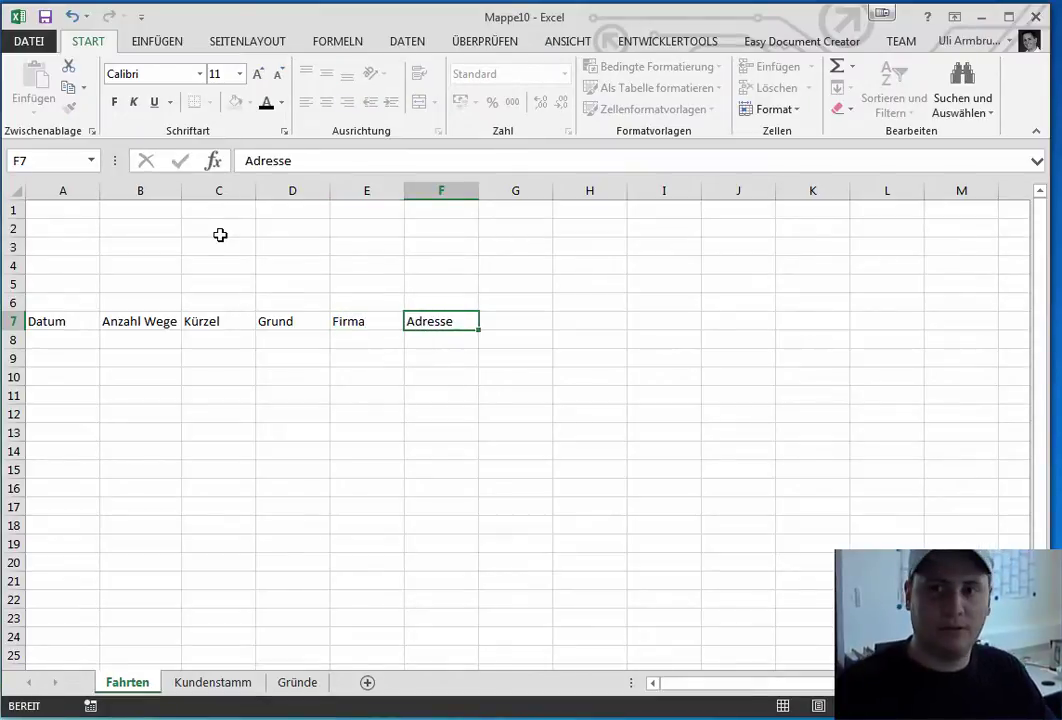
{"action": "key", "text": "Tab"}
{"action": "type", "text": "Km"}
{"action": "key", "text": "Down"}
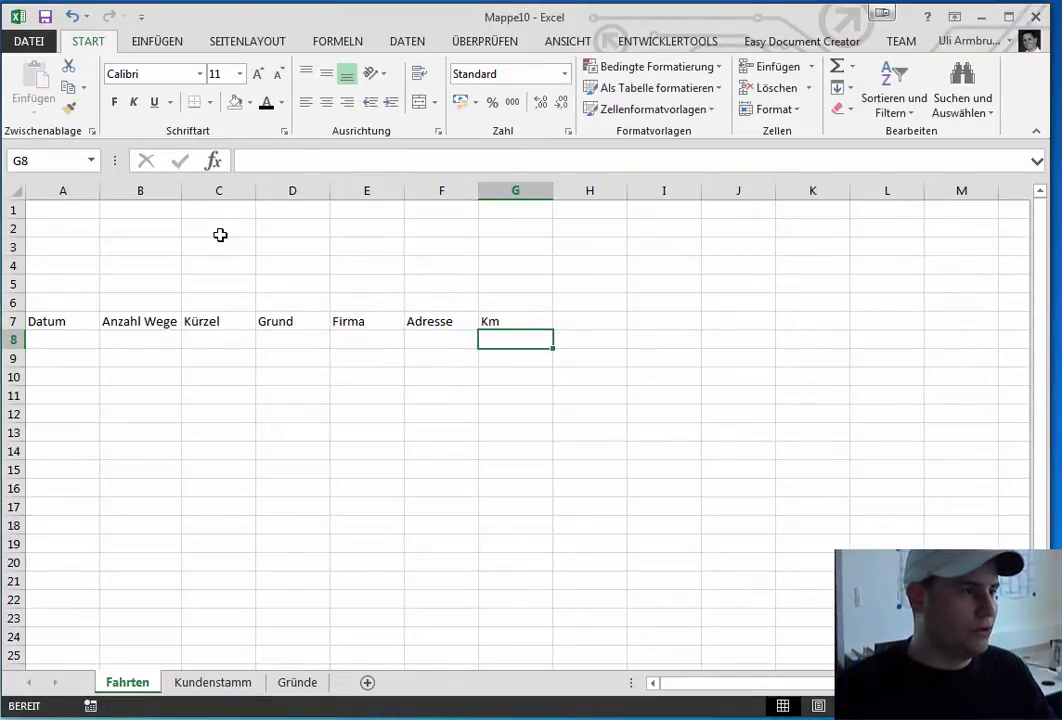
{"action": "key", "text": "Left"}
{"action": "key", "text": "Left"}
{"action": "key", "text": "Left"}
{"action": "key", "text": "Left"}
{"action": "key", "text": "Left"}
{"action": "key", "text": "Left"}
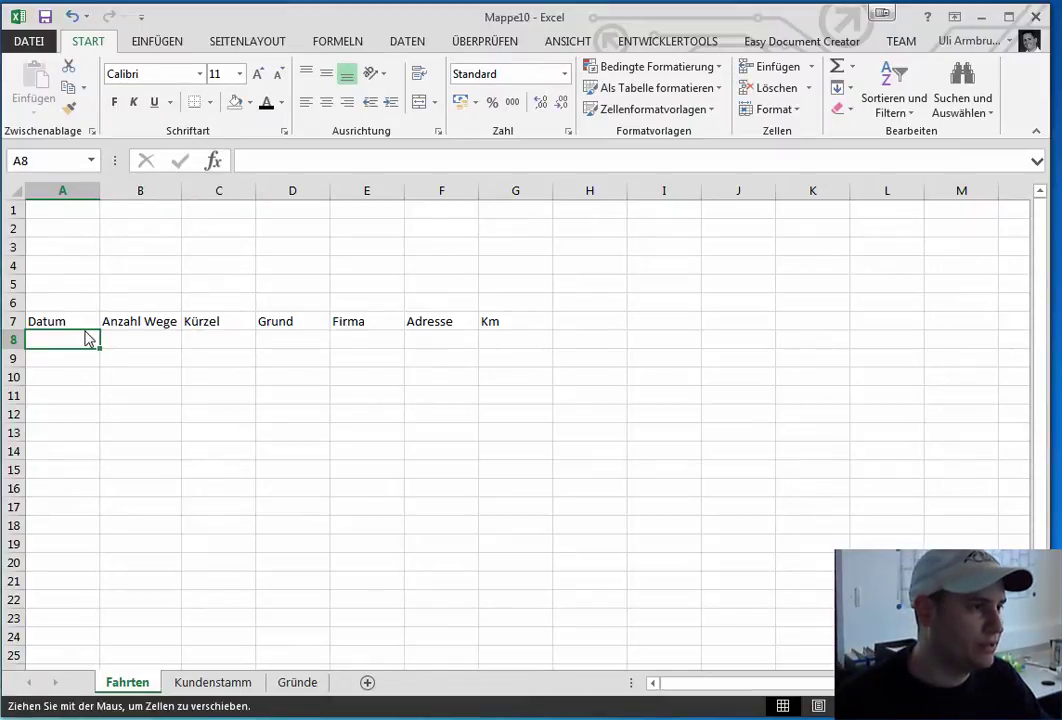
Format A8:A17 as short dates and widen column A.
{"action": "left_click_drag", "start_coordinate": [85, 339], "coordinate": [56, 507]}
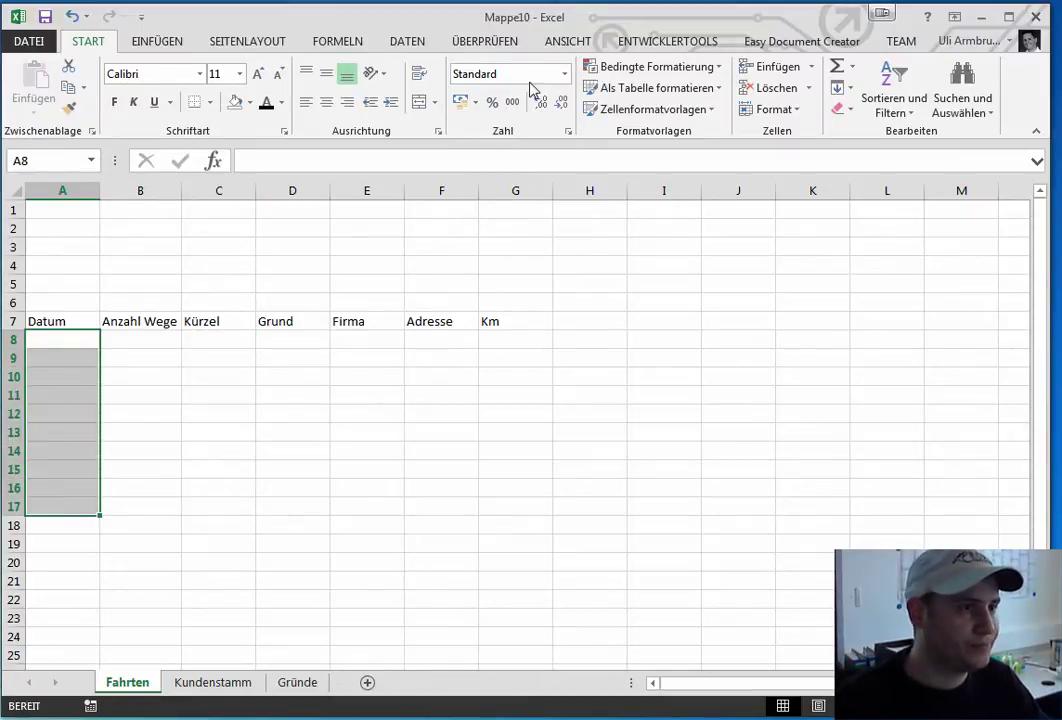
{"action": "left_click", "coordinate": [564, 74]}
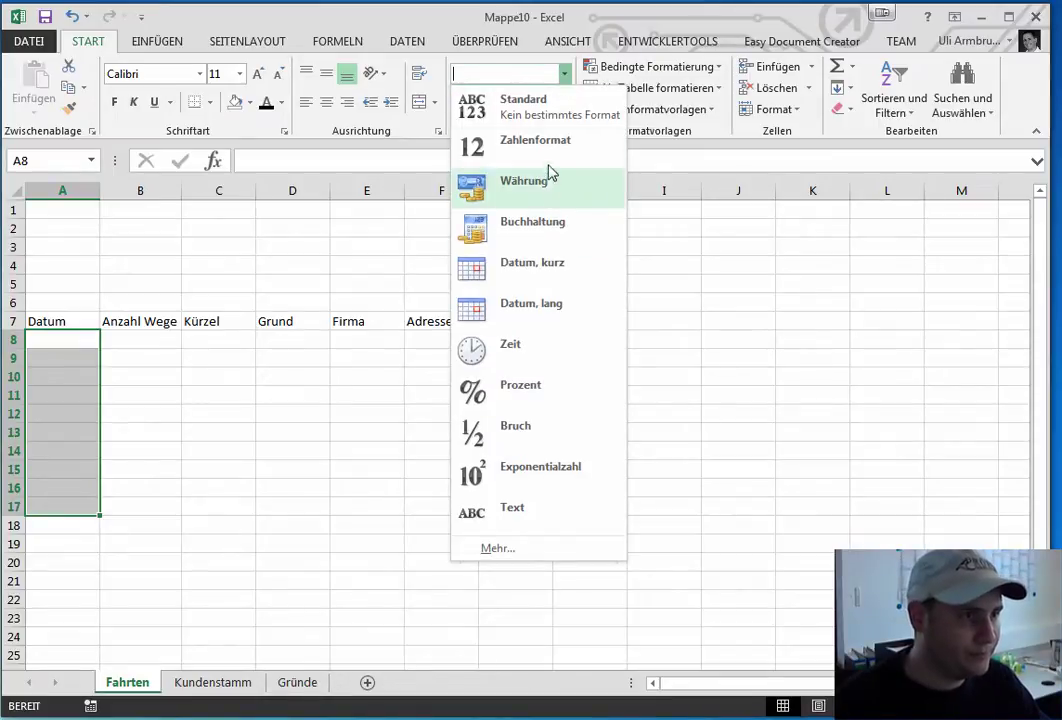
{"action": "left_click", "coordinate": [557, 272]}
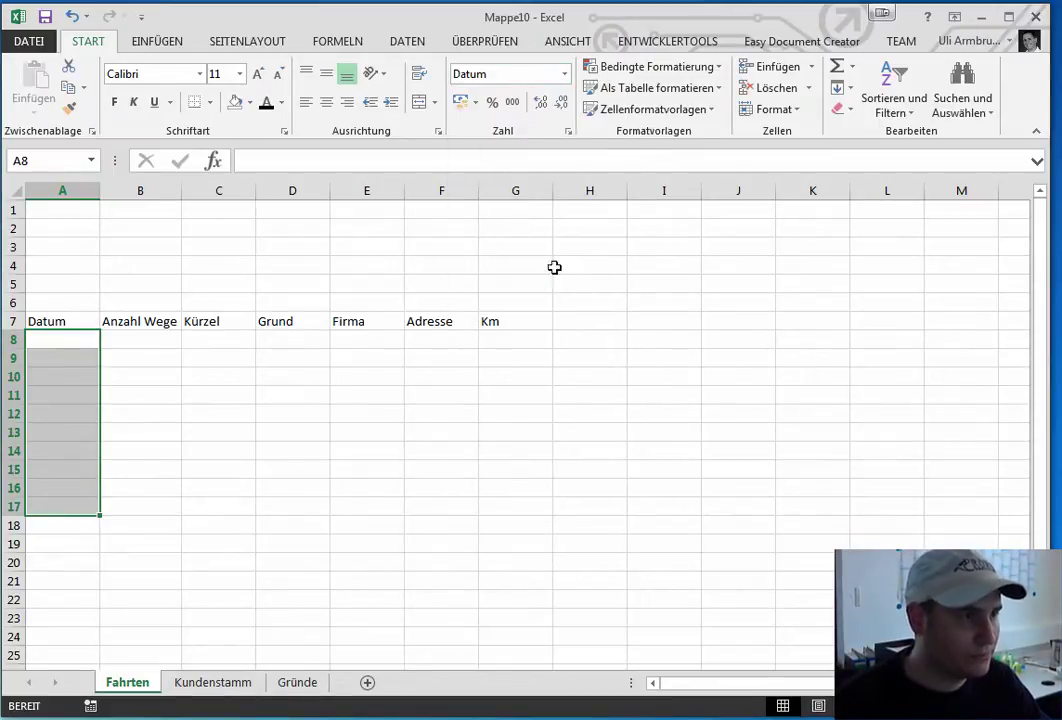
{"action": "left_click", "coordinate": [564, 74]}
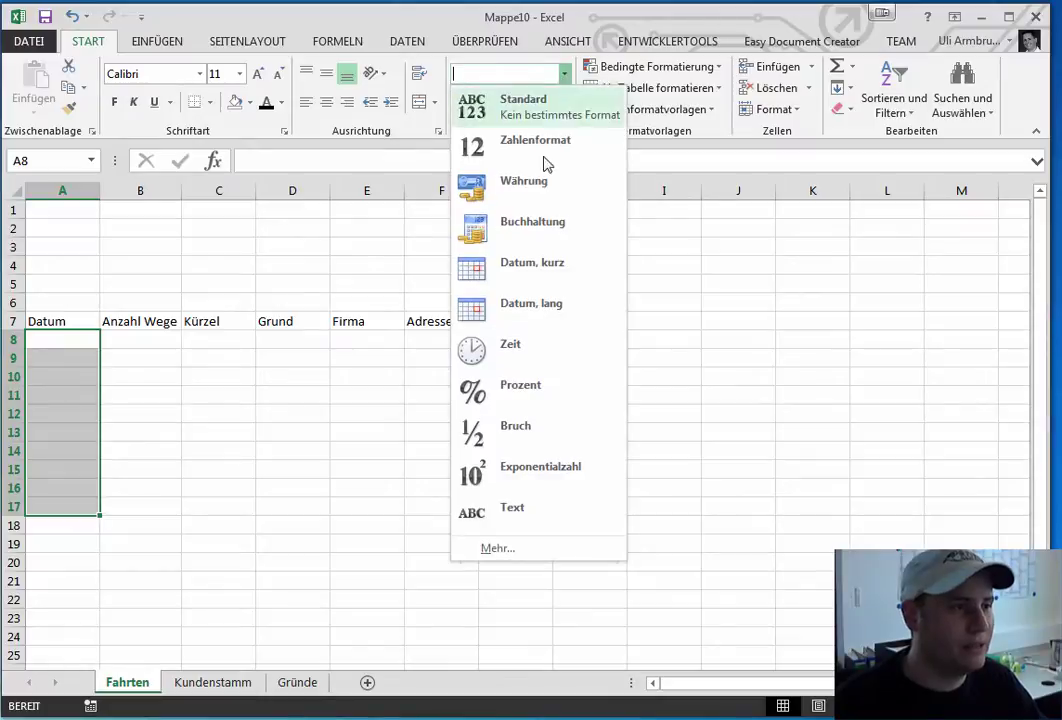
{"action": "left_click", "coordinate": [546, 282]}
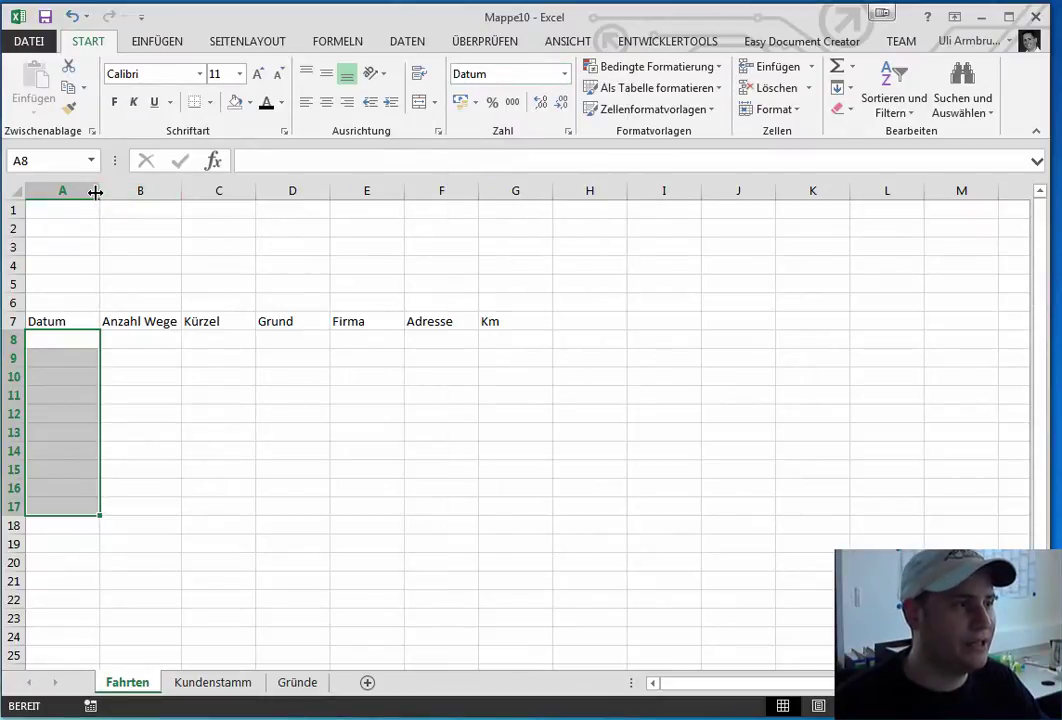
{"action": "left_click_drag", "start_coordinate": [99, 190], "coordinate": [213, 194]}
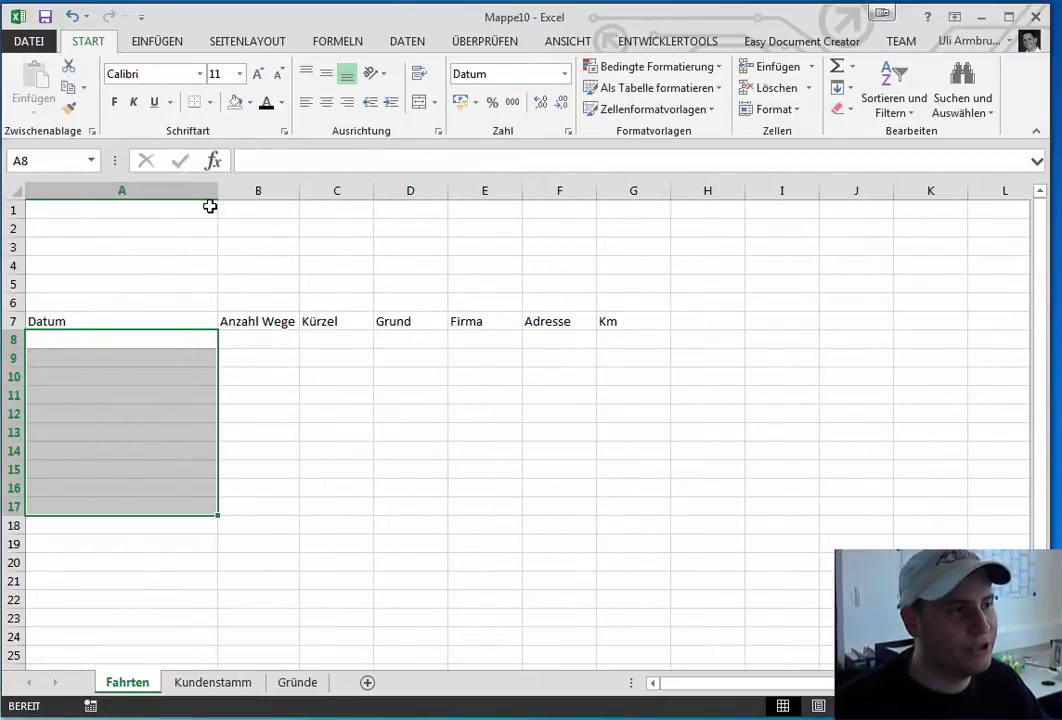
{"action": "left_click", "coordinate": [162, 335]}
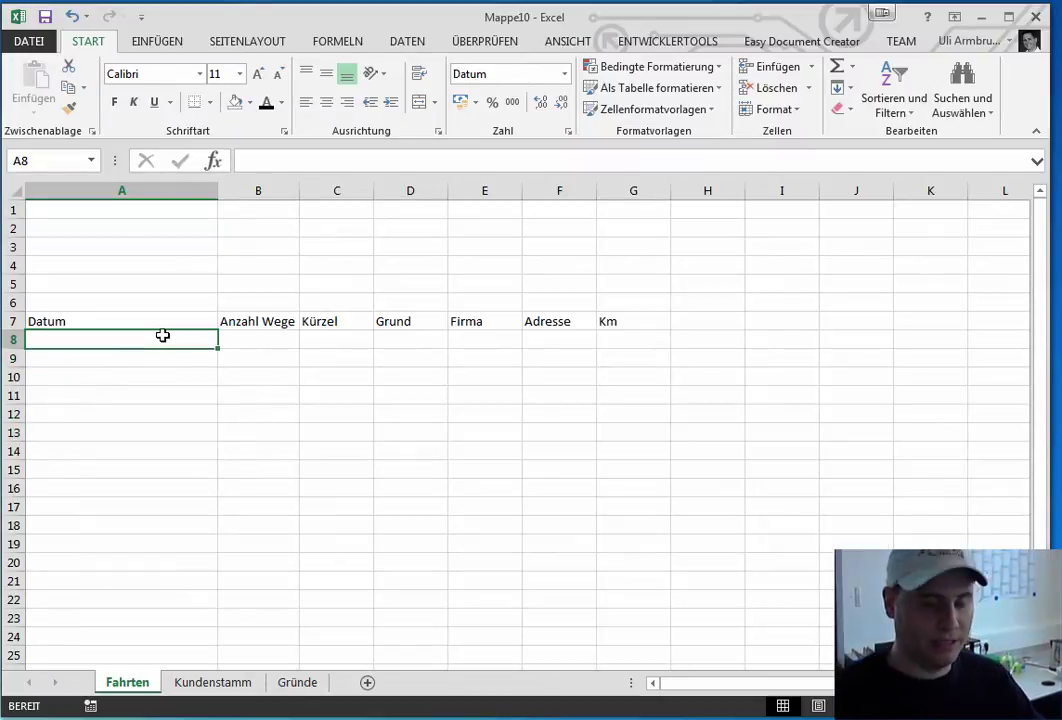
Enter 20.12.2014 in A8 and autofit column A to the long date.
{"action": "type", "text": "20.1"}
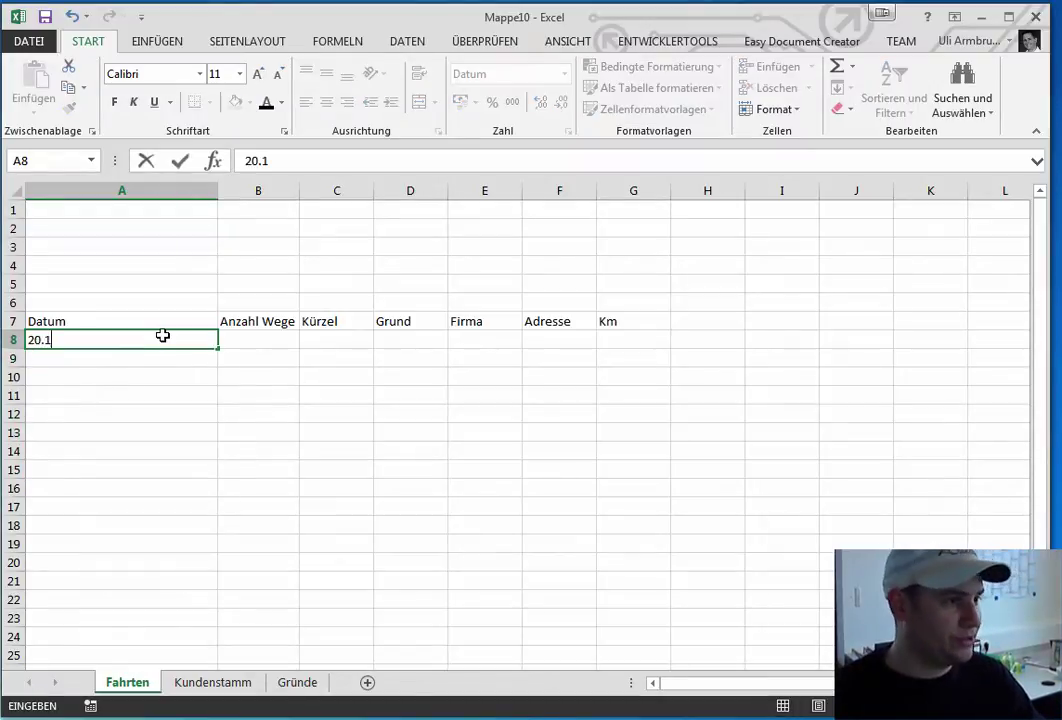
{"action": "type", "text": "2.2014"}
{"action": "key", "text": "Return"}
{"action": "left_click", "coordinate": [162, 335]}
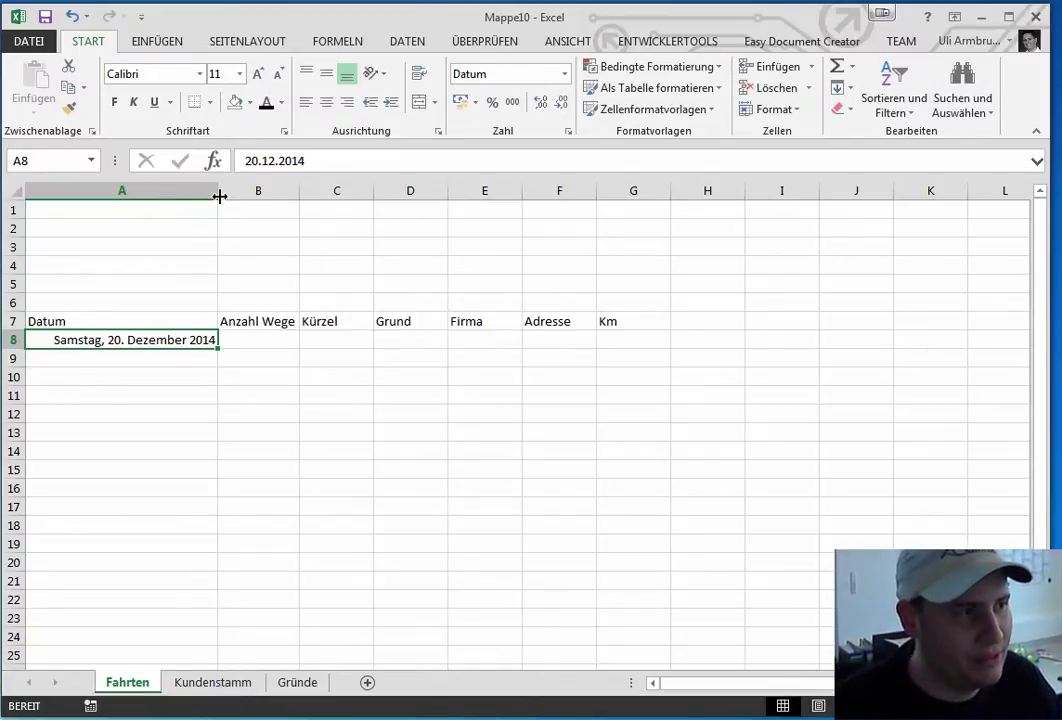
{"action": "double_click", "coordinate": [218, 191]}
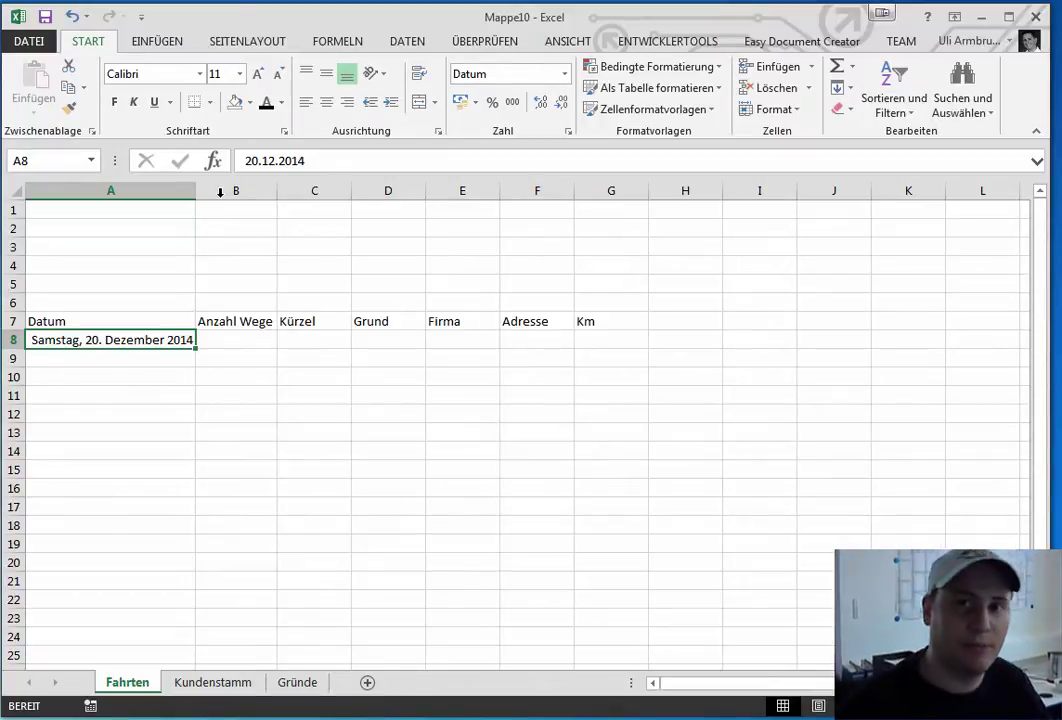
Enter 2 in B8 and the Kürzel SVS in C8.
{"action": "left_click", "coordinate": [236, 340]}
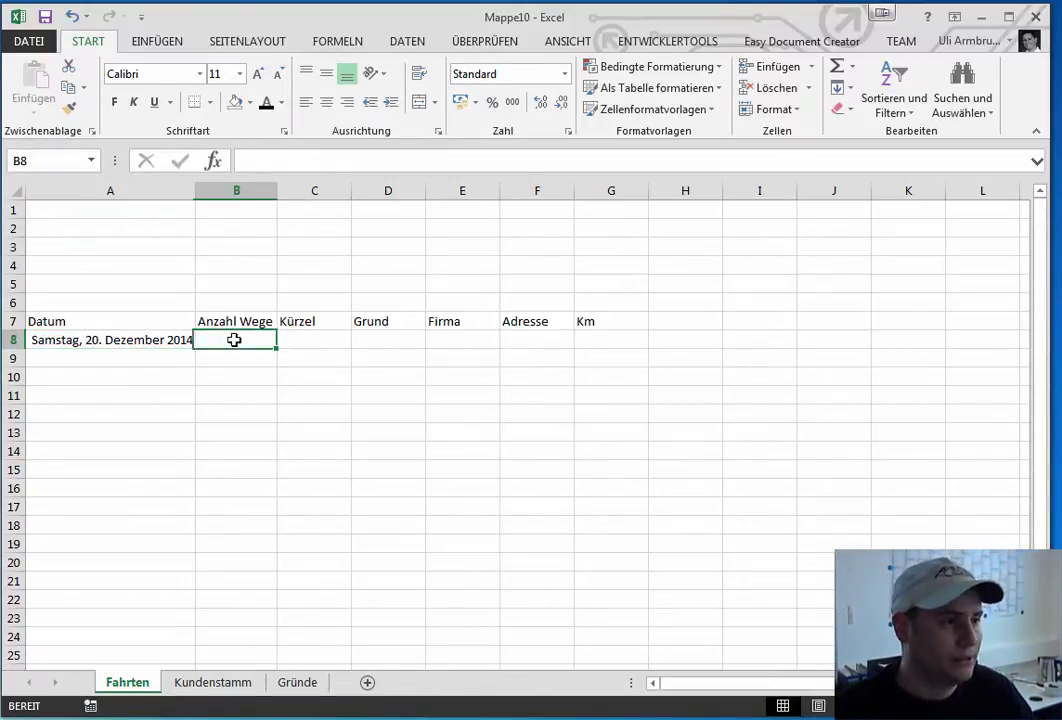
{"action": "type", "text": "2"}
{"action": "key", "text": "Return"}
{"action": "key", "text": "Tab"}
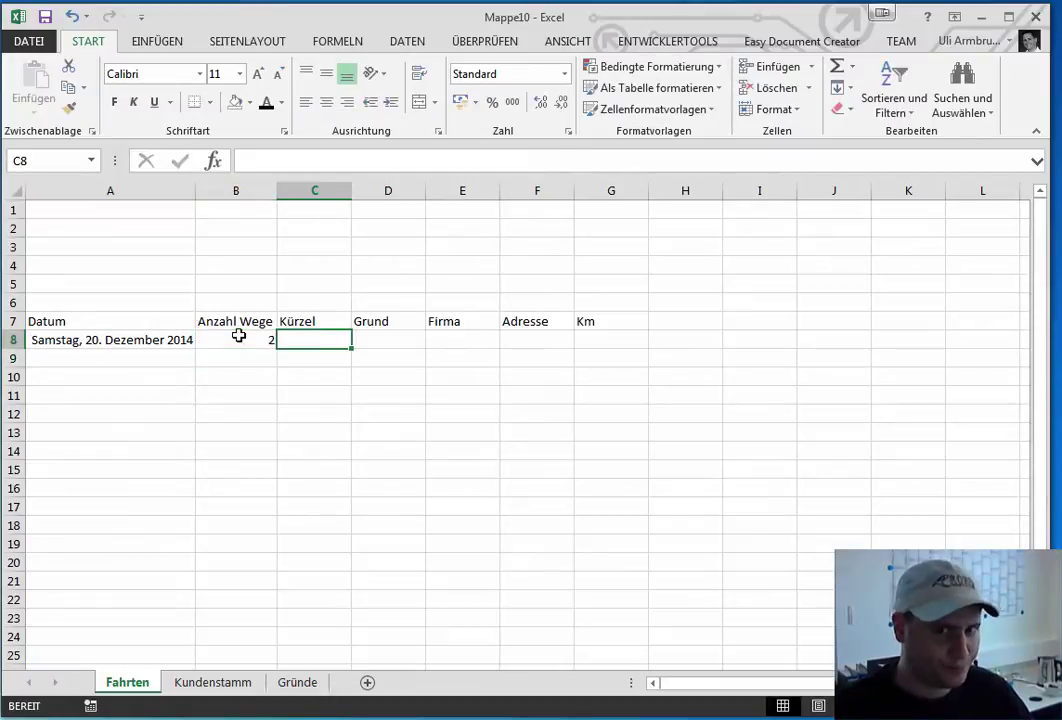
{"action": "type", "text": "SVS"}
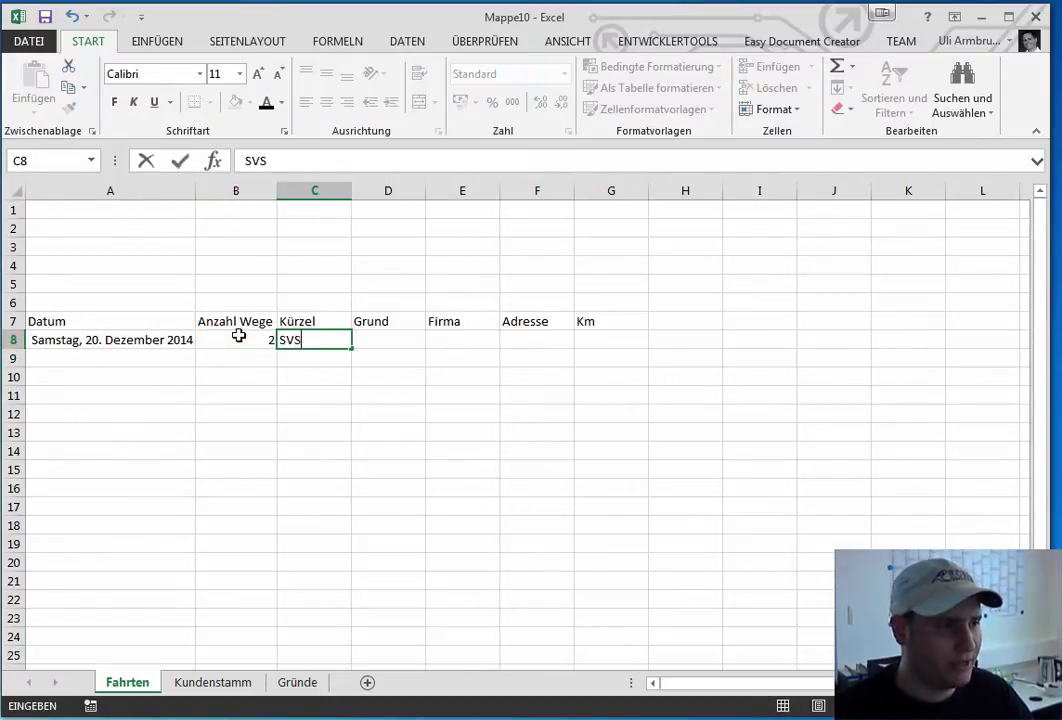
{"action": "key", "text": "Return"}
Check the reasons on the Gründe sheet, then move along row 8 of Fahrten.
{"action": "key", "text": "Up"}
{"action": "key", "text": "Tab"}
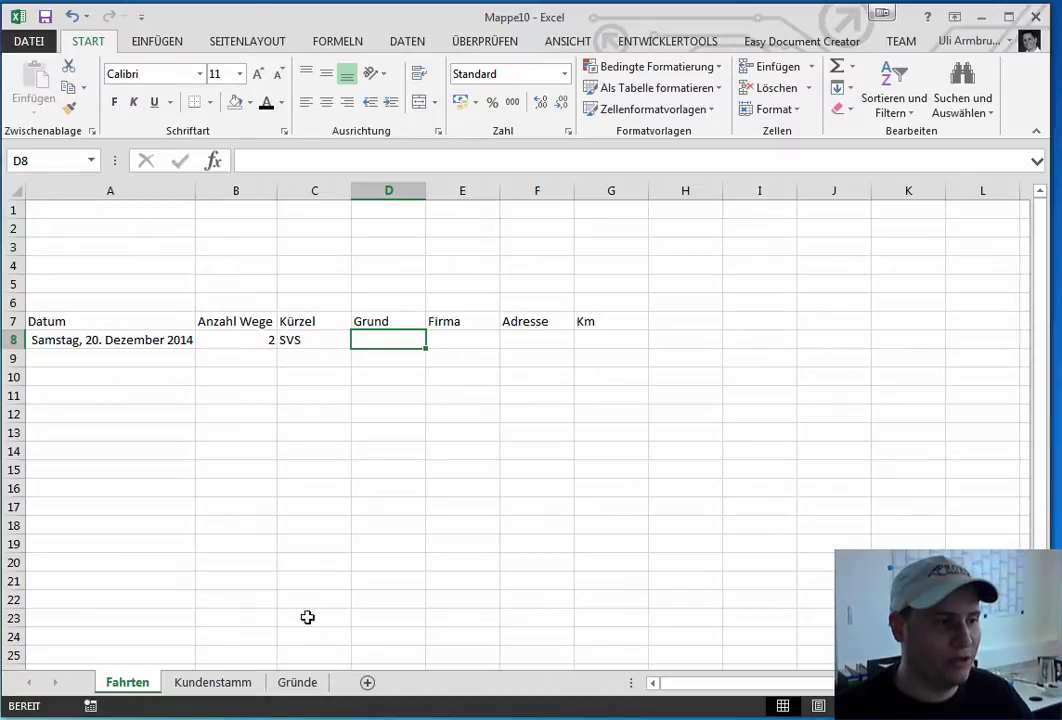
{"action": "left_click", "coordinate": [318, 680]}
{"action": "left_click", "coordinate": [127, 683]}
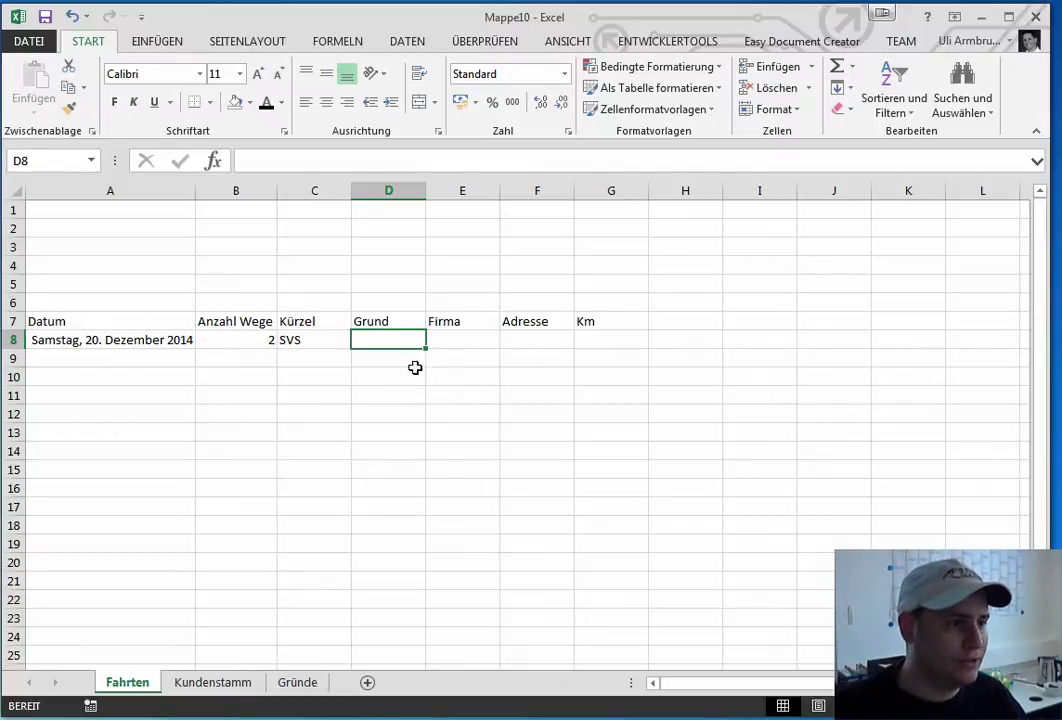
{"action": "key", "text": "Tab"}
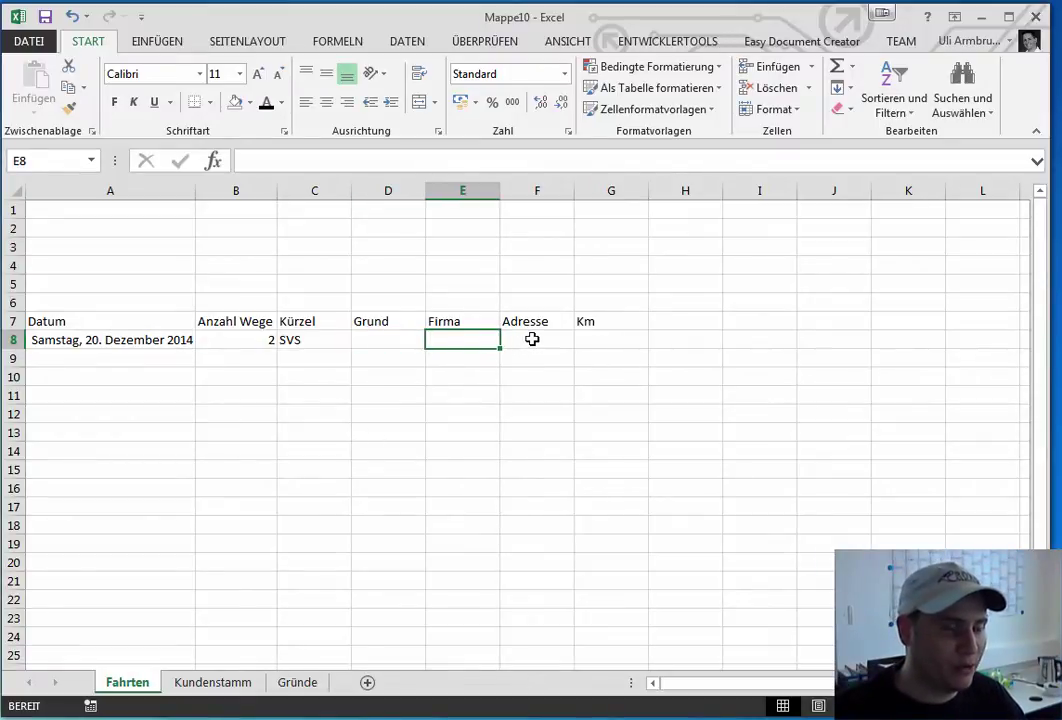
{"action": "key", "text": "Tab"}
{"action": "key", "text": "Tab"}
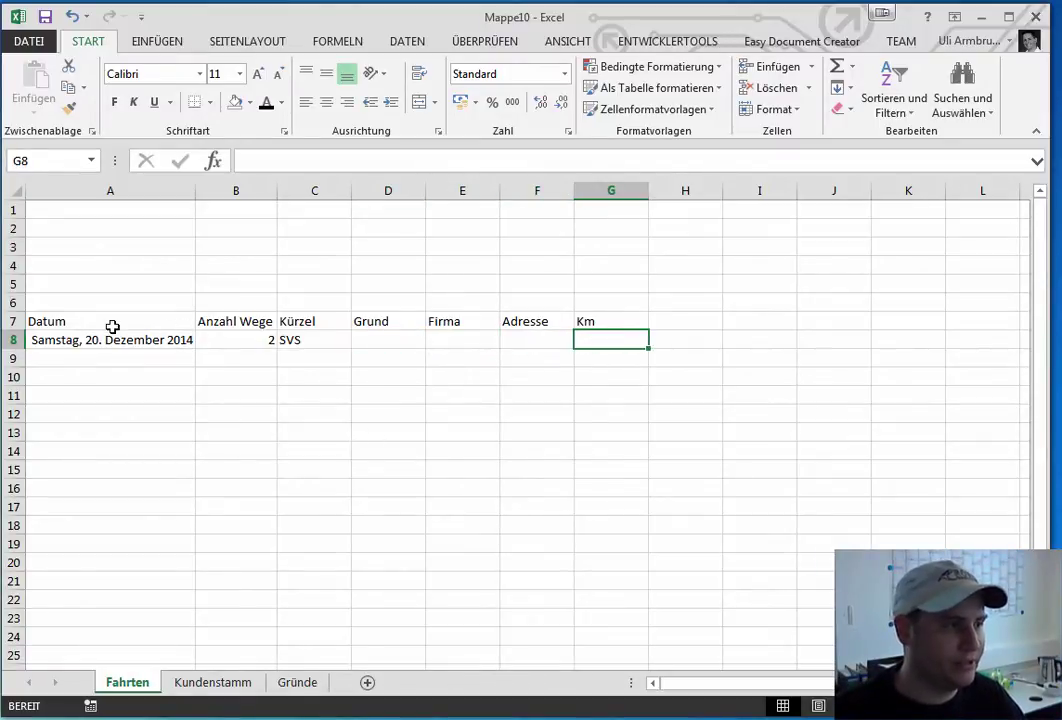
Format A7:G14 as a table in a blue Mittel style with headers.
{"action": "mouse_move", "coordinate": [111, 323]}
{"action": "left_mouse_down"}
{"action": "mouse_move", "coordinate": [682, 339]}
{"action": "mouse_move", "coordinate": [606, 446]}
{"action": "left_mouse_up"}
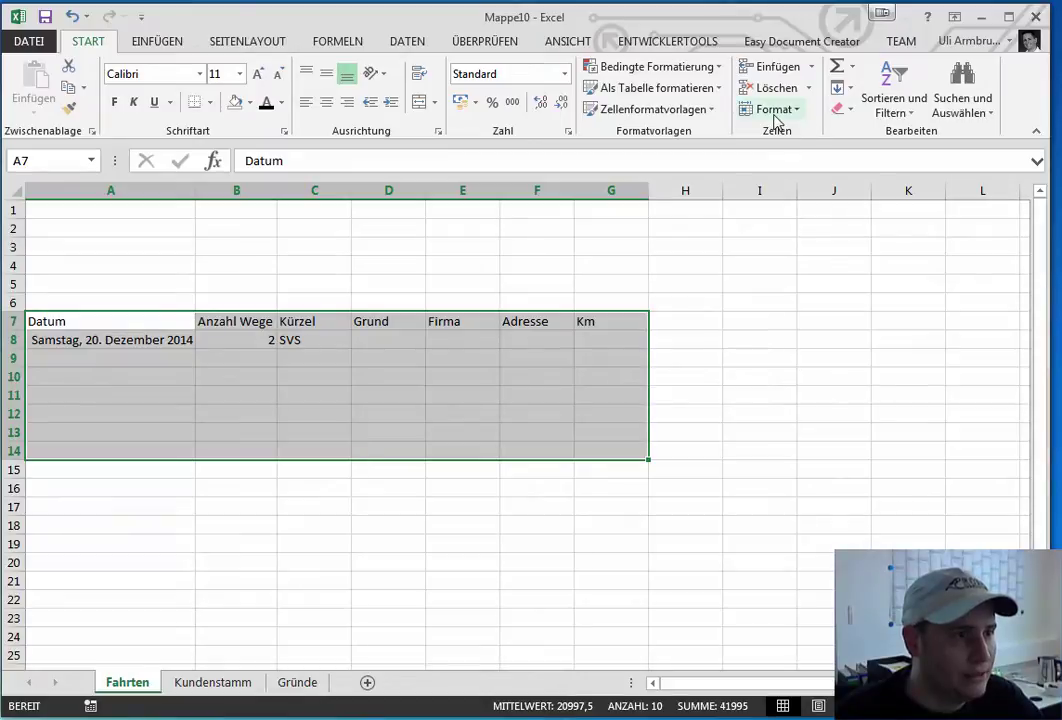
{"action": "left_click", "coordinate": [706, 90]}
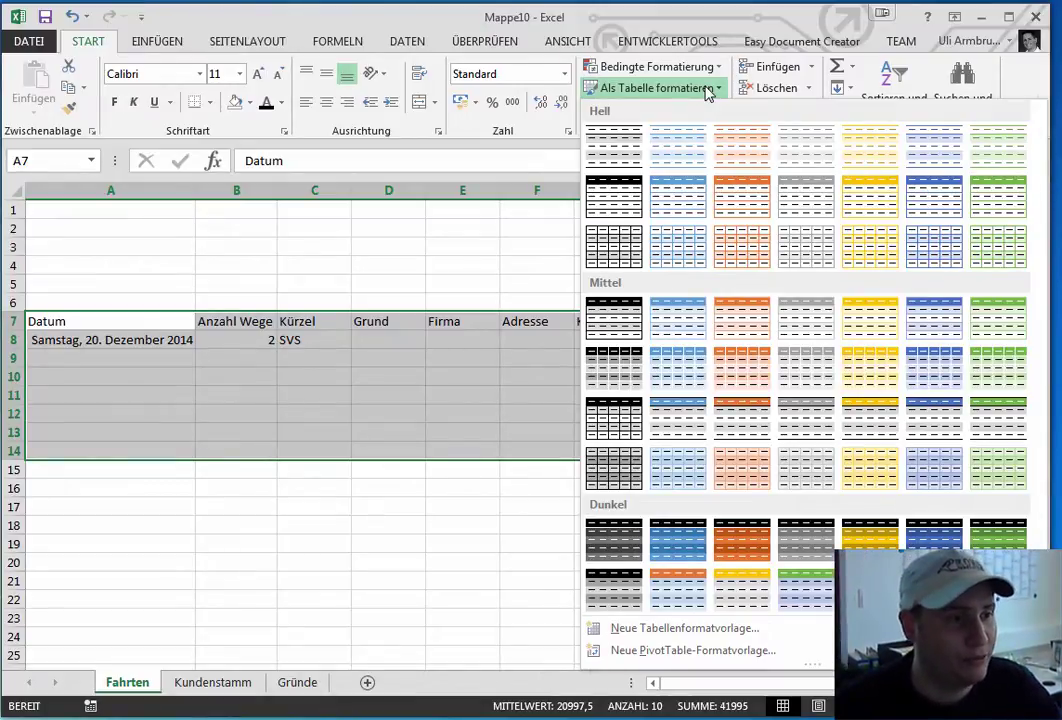
{"action": "left_click", "coordinate": [680, 316]}
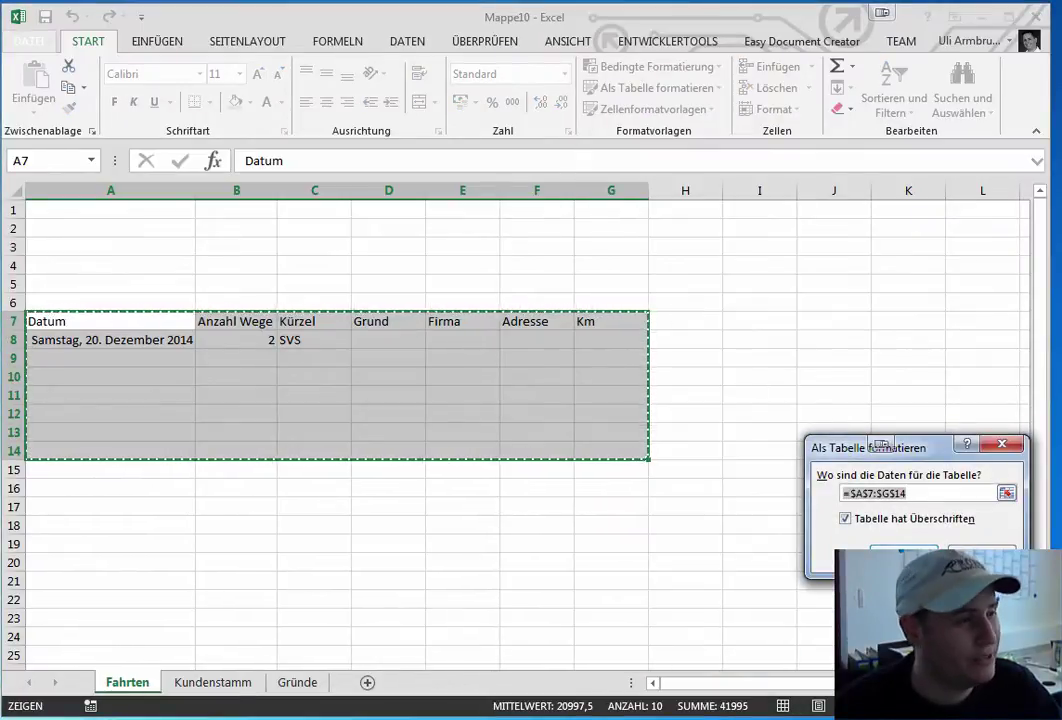
{"action": "left_click", "coordinate": [880, 551]}
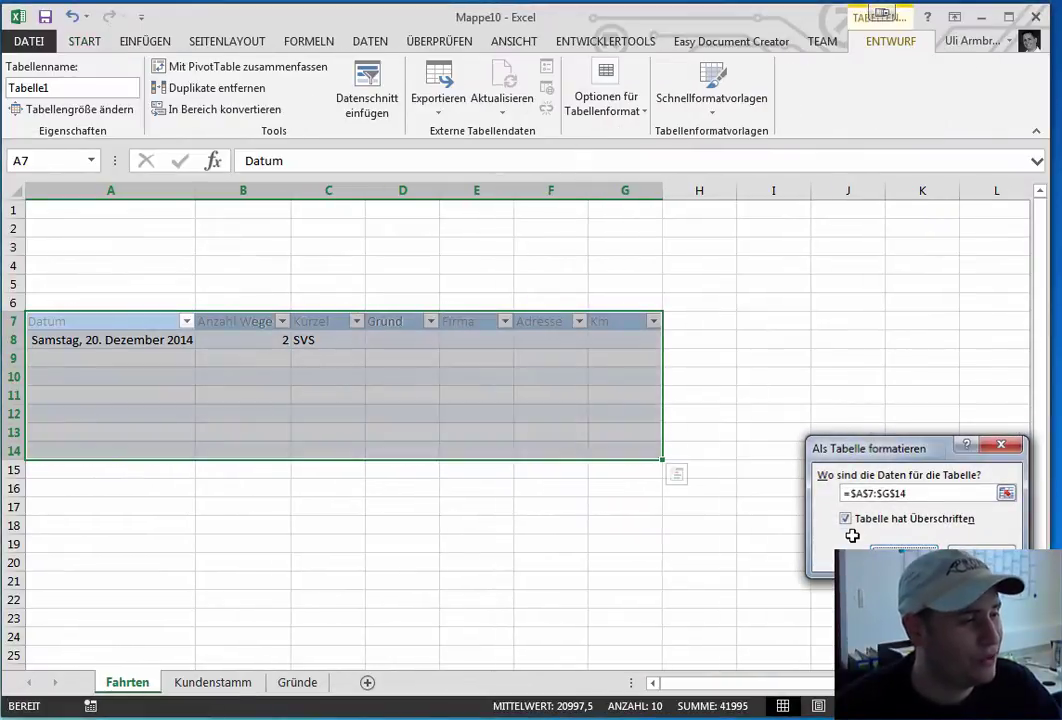
Look over the Gründe and Kundenstamm sheets, then return to Fahrten.
{"action": "left_click", "coordinate": [287, 683]}
{"action": "left_click", "coordinate": [242, 686]}
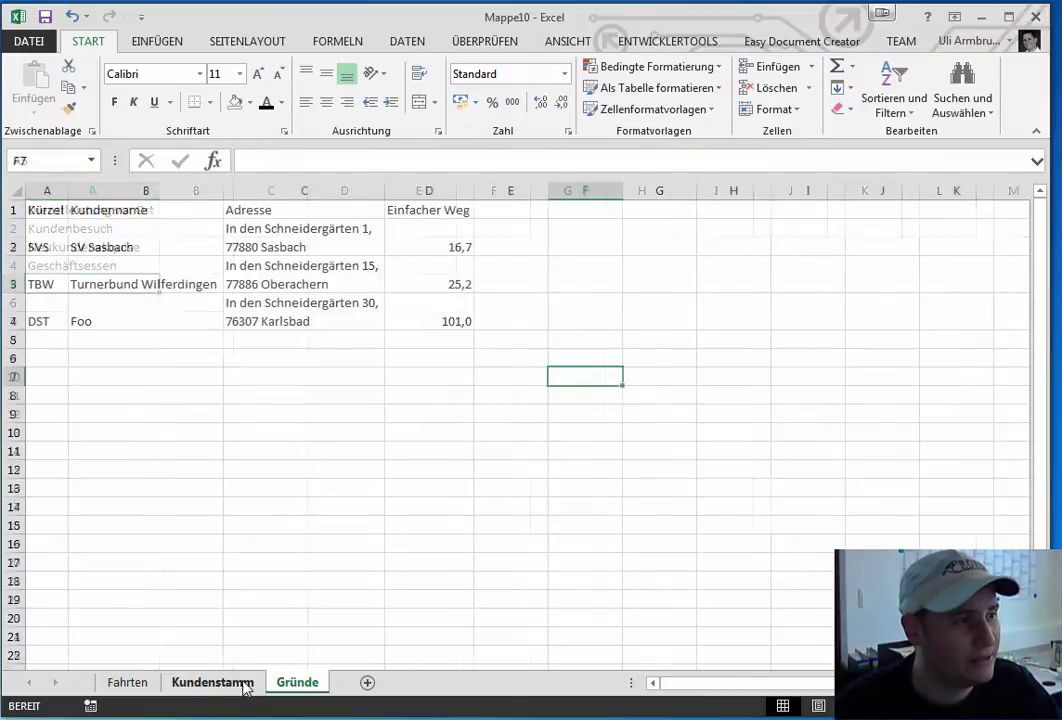
{"action": "left_click", "coordinate": [313, 686]}
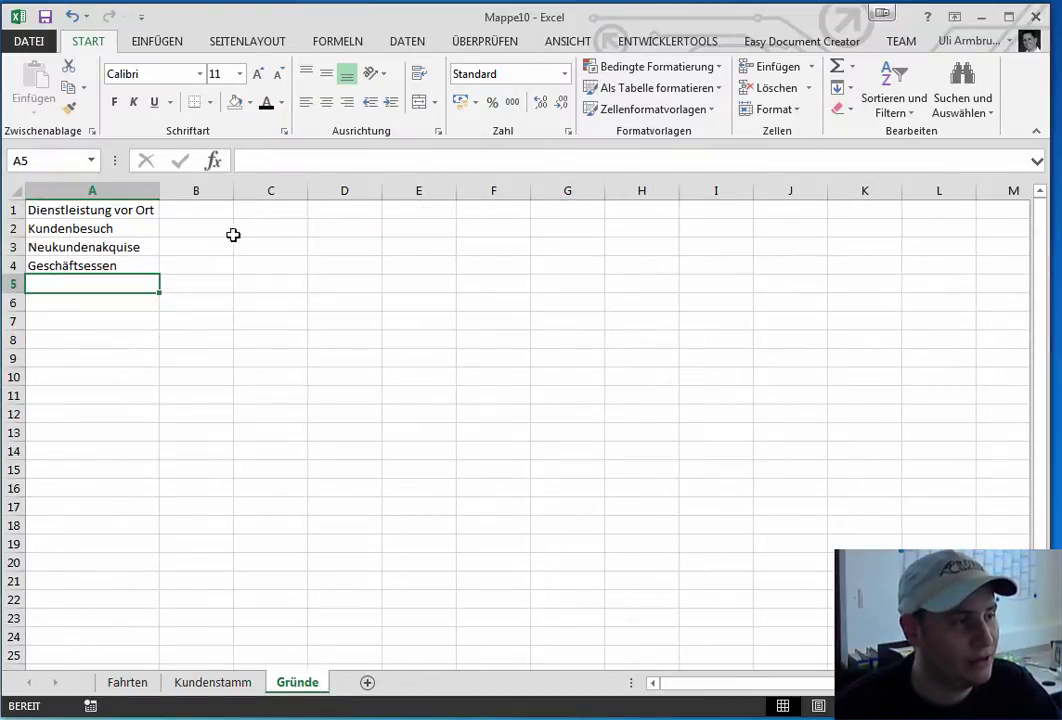
{"action": "left_click", "coordinate": [137, 684]}
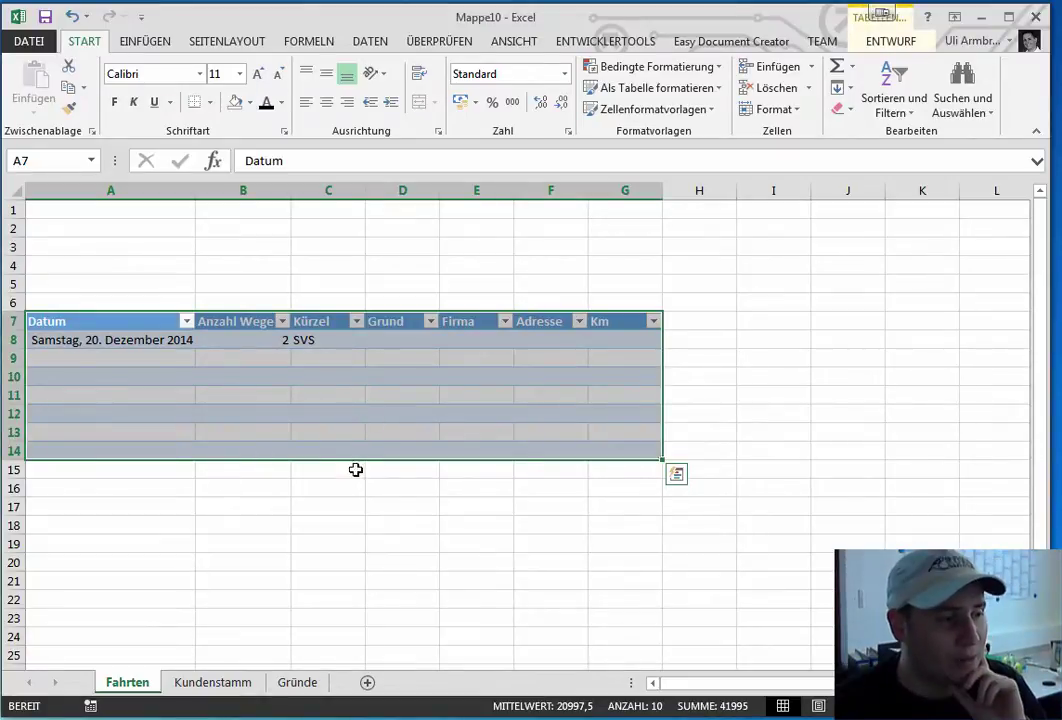
Select the Grund cells D8:D14 and open the Datenüberprüfung options.
{"action": "left_click_drag", "start_coordinate": [429, 519], "coordinate": [418, 507]}
{"action": "left_click", "coordinate": [408, 340]}
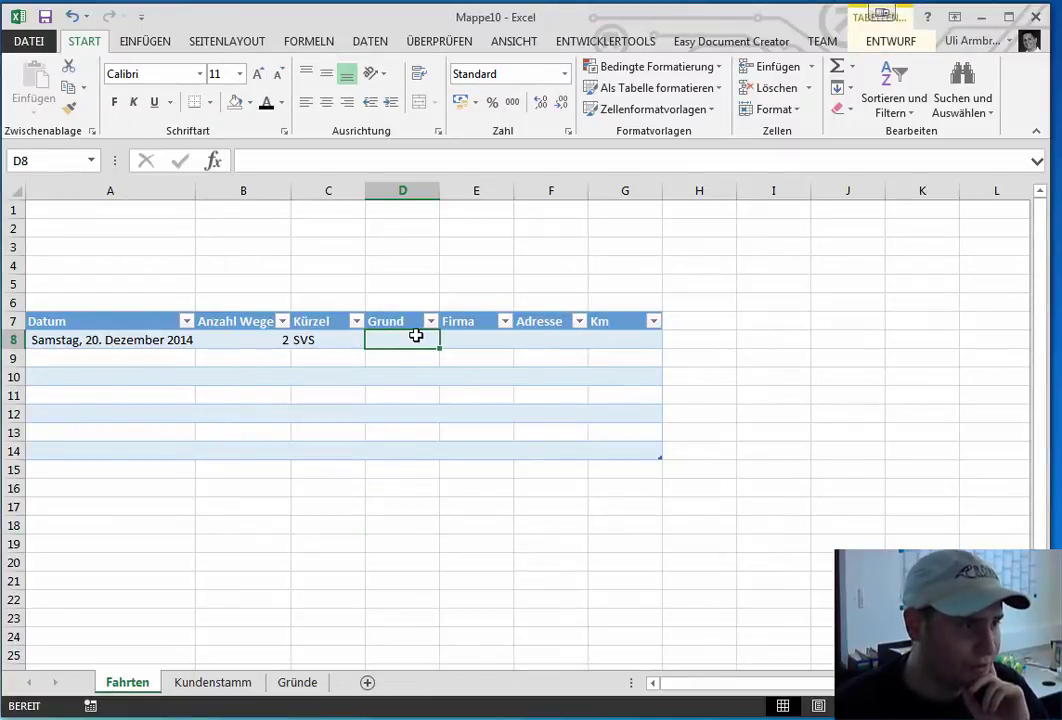
{"action": "left_click_drag", "start_coordinate": [420, 337], "coordinate": [408, 443]}
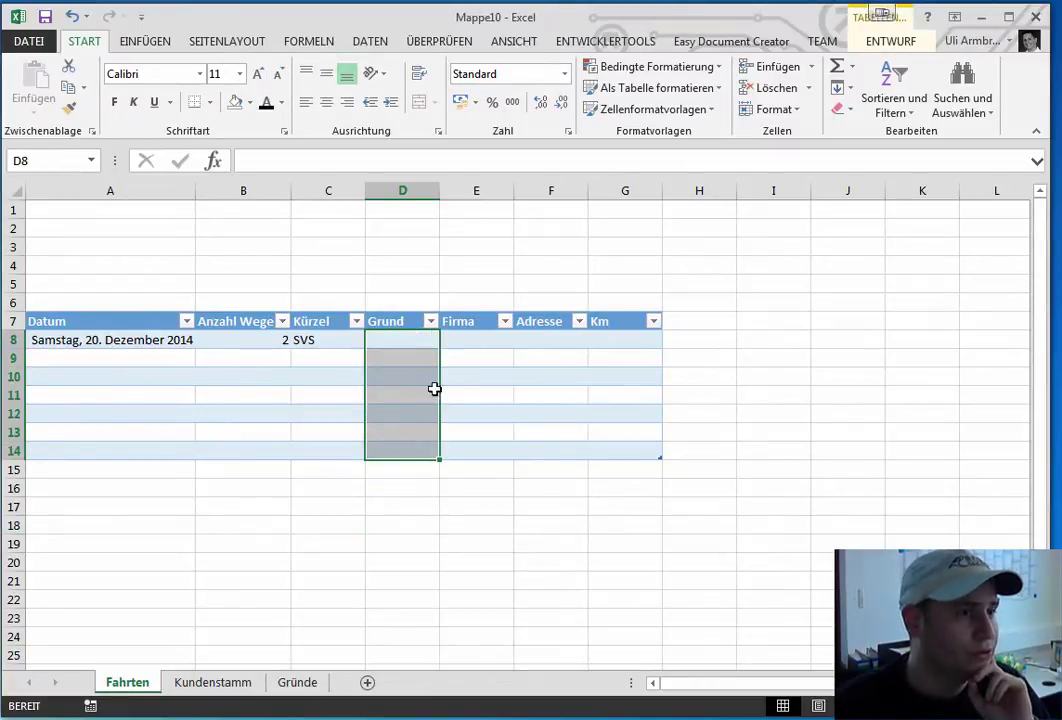
{"action": "left_click", "coordinate": [370, 41]}
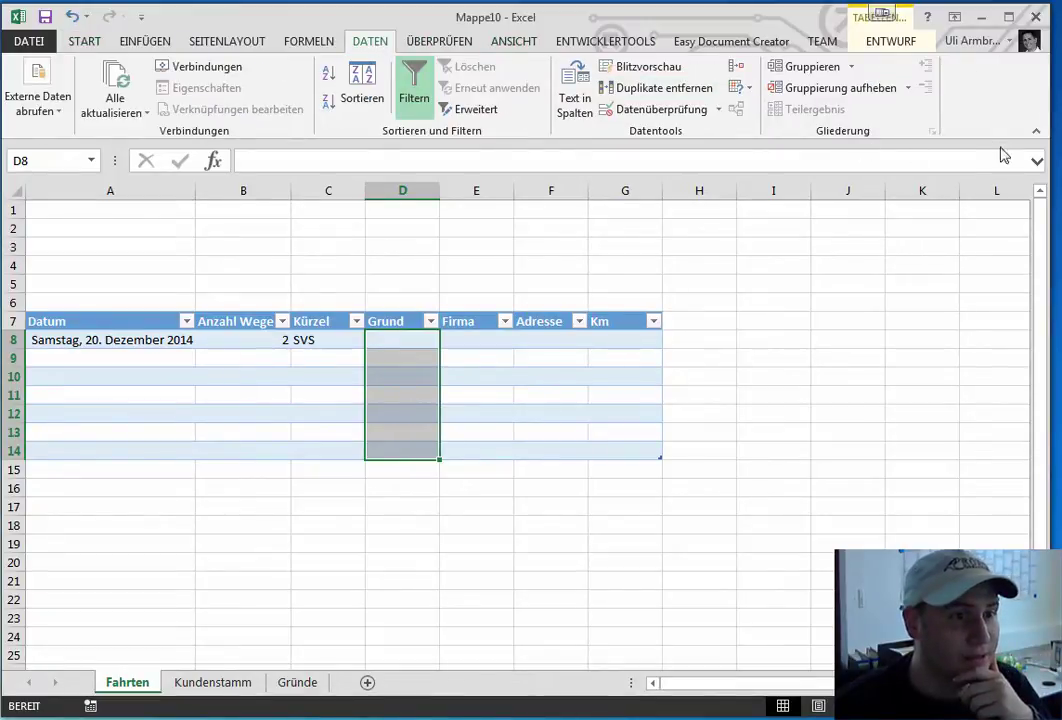
{"action": "left_click_drag", "start_coordinate": [1055, 150], "coordinate": [1055, 150]}
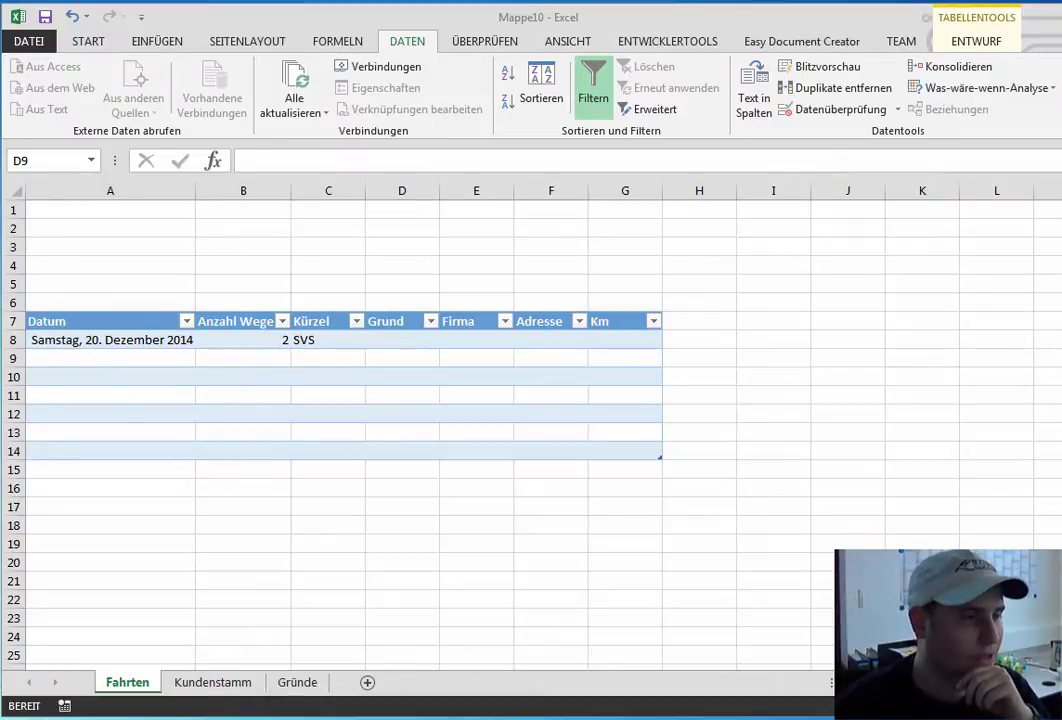
{"action": "left_click", "coordinate": [400, 354]}
{"action": "left_click", "coordinate": [405, 319]}
{"action": "left_click", "coordinate": [408, 314]}
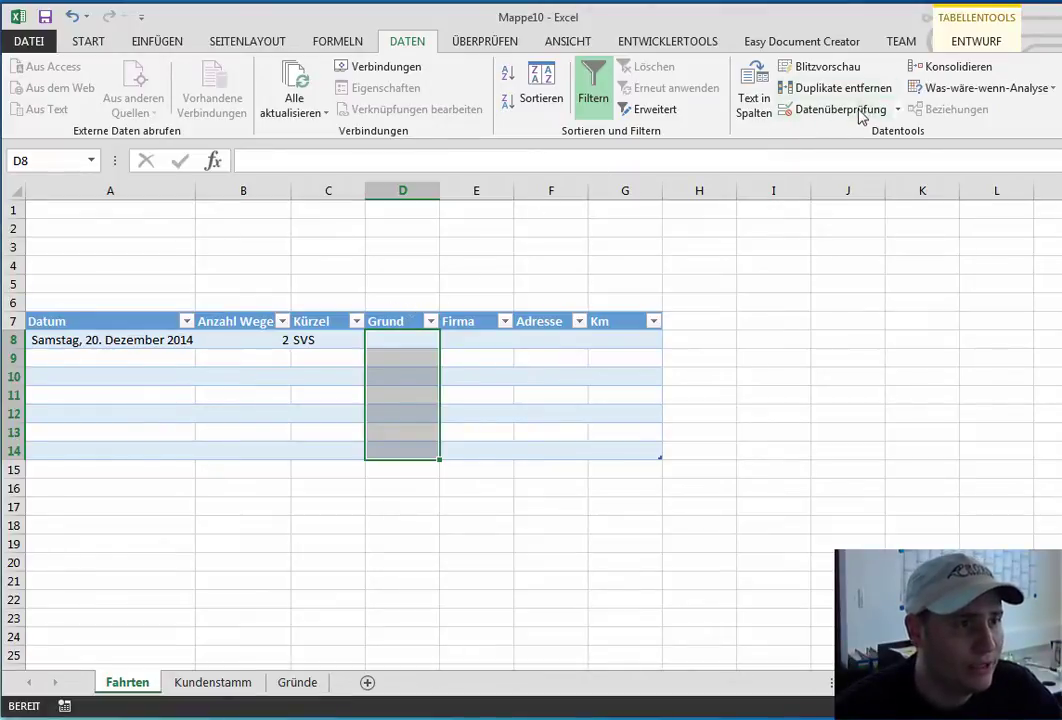
{"action": "left_click", "coordinate": [899, 112]}
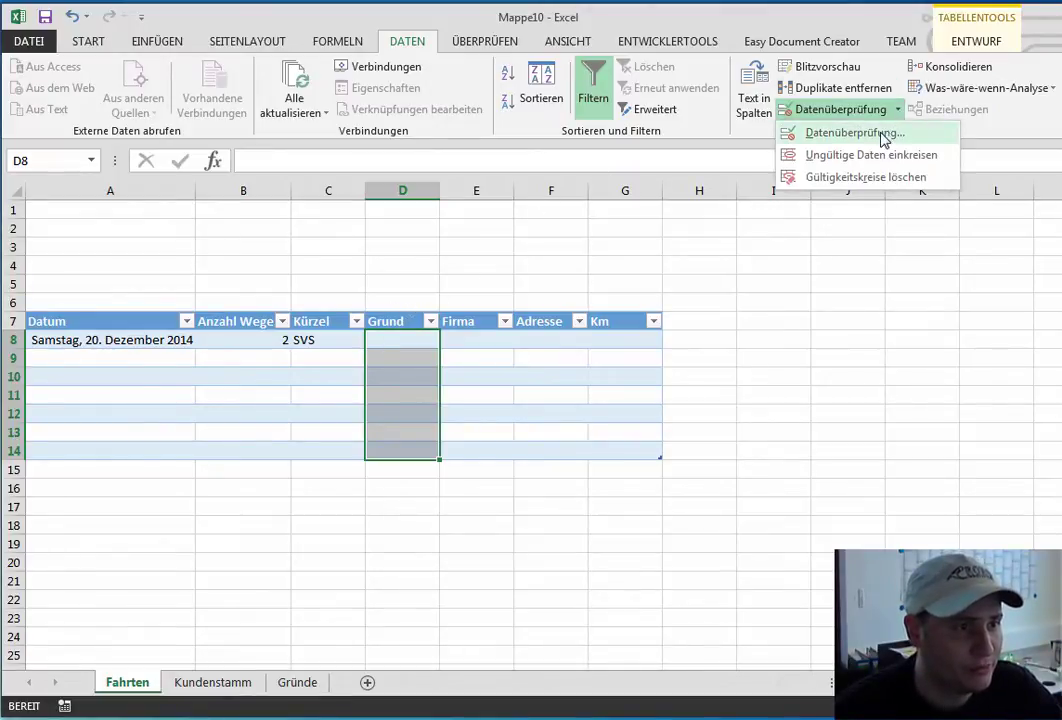
Set validation to Liste with source =Gründe!$A:$A and uncheck Leere Zellen ignorieren.
{"action": "left_click", "coordinate": [835, 133]}
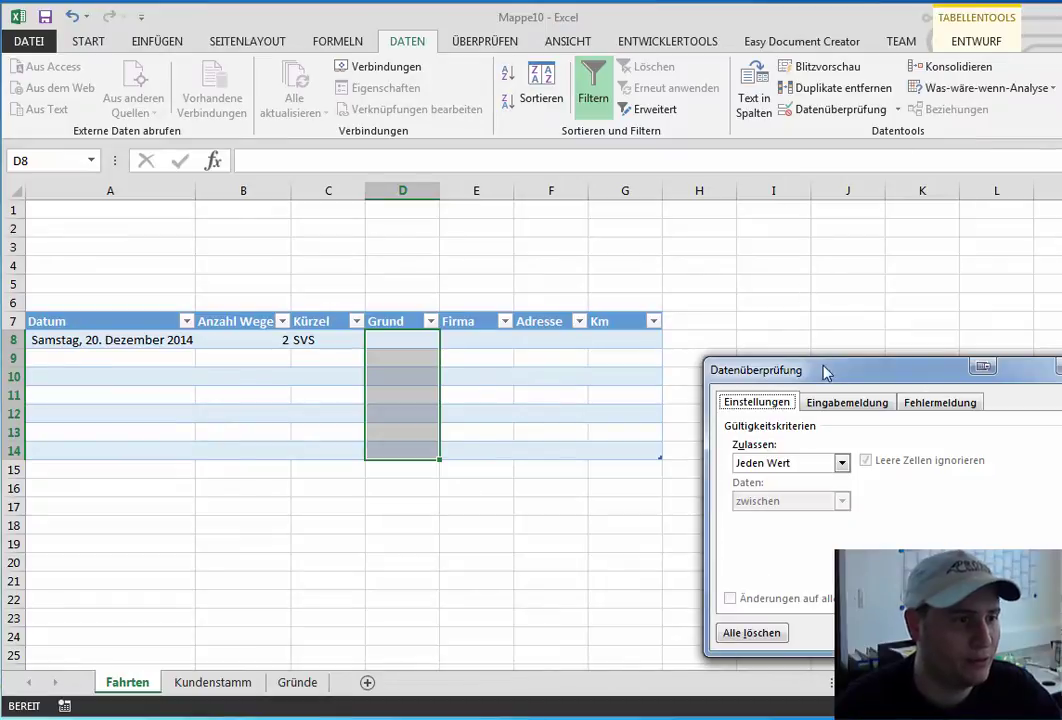
{"action": "left_click", "coordinate": [842, 463]}
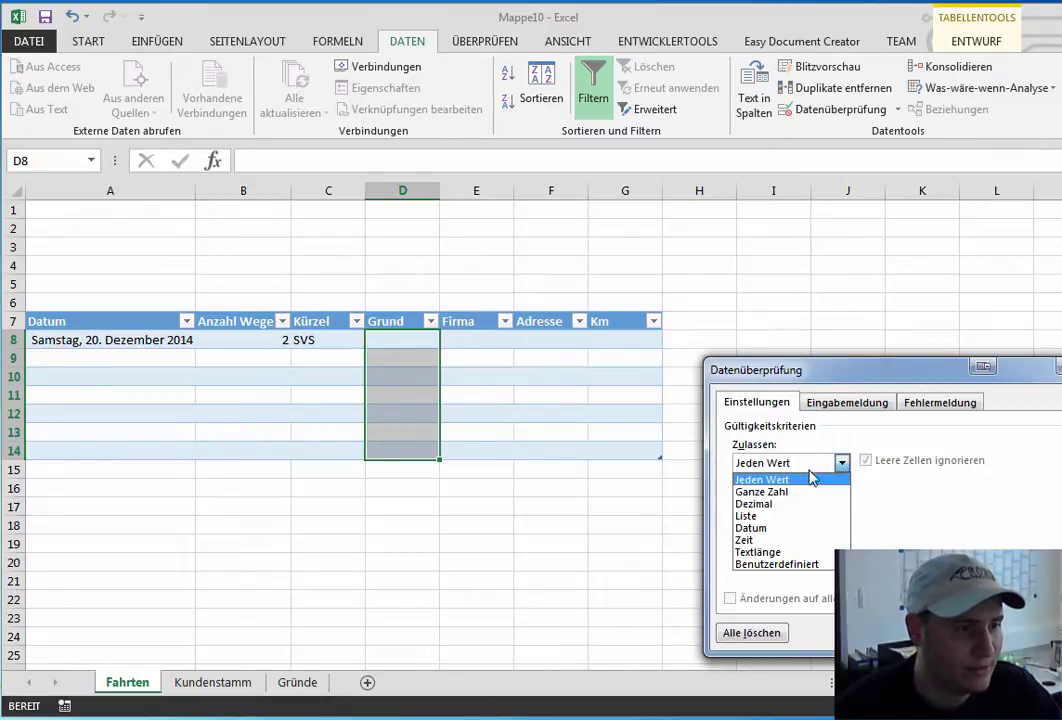
{"action": "left_click", "coordinate": [775, 516]}
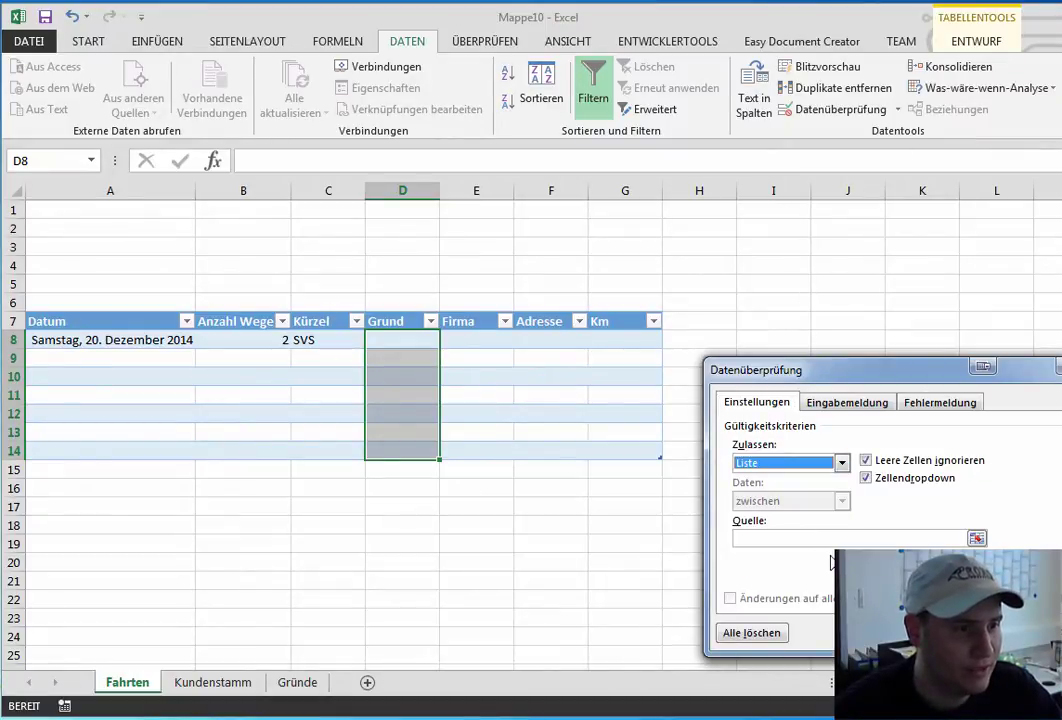
{"action": "left_click", "coordinate": [931, 537]}
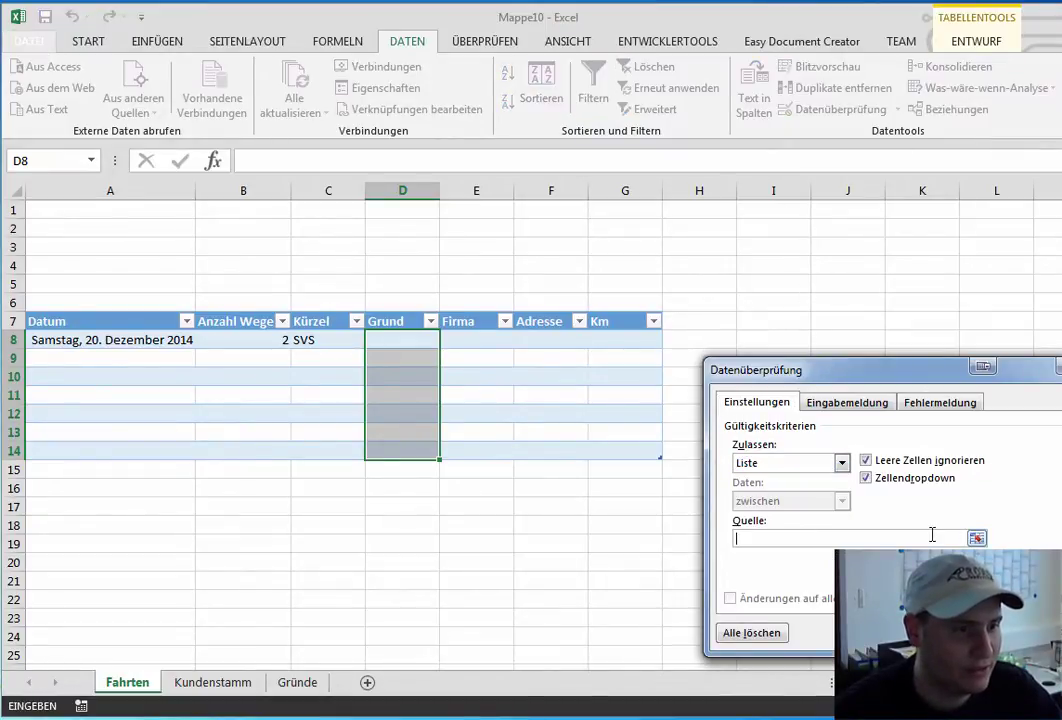
{"action": "left_click", "coordinate": [298, 682]}
{"action": "left_click", "coordinate": [132, 191]}
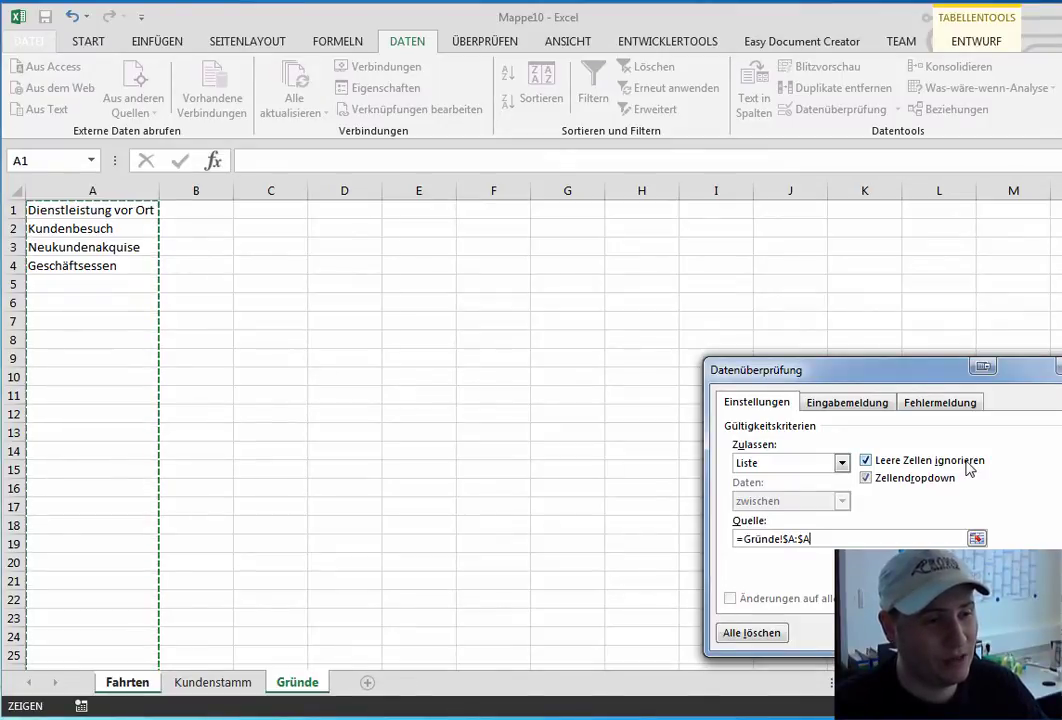
{"action": "left_click", "coordinate": [966, 463]}
{"action": "left_click", "coordinate": [846, 402]}
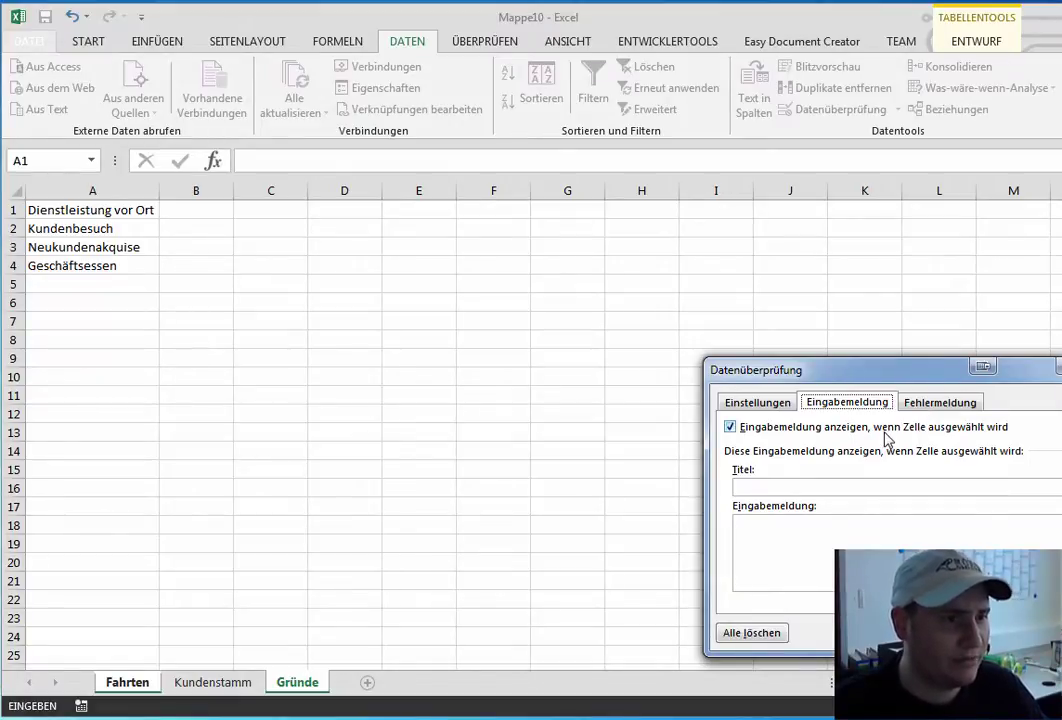
Fill in the Ungültiger Grund stop-alert message, then return to the input message settings.
{"action": "left_click", "coordinate": [856, 488]}
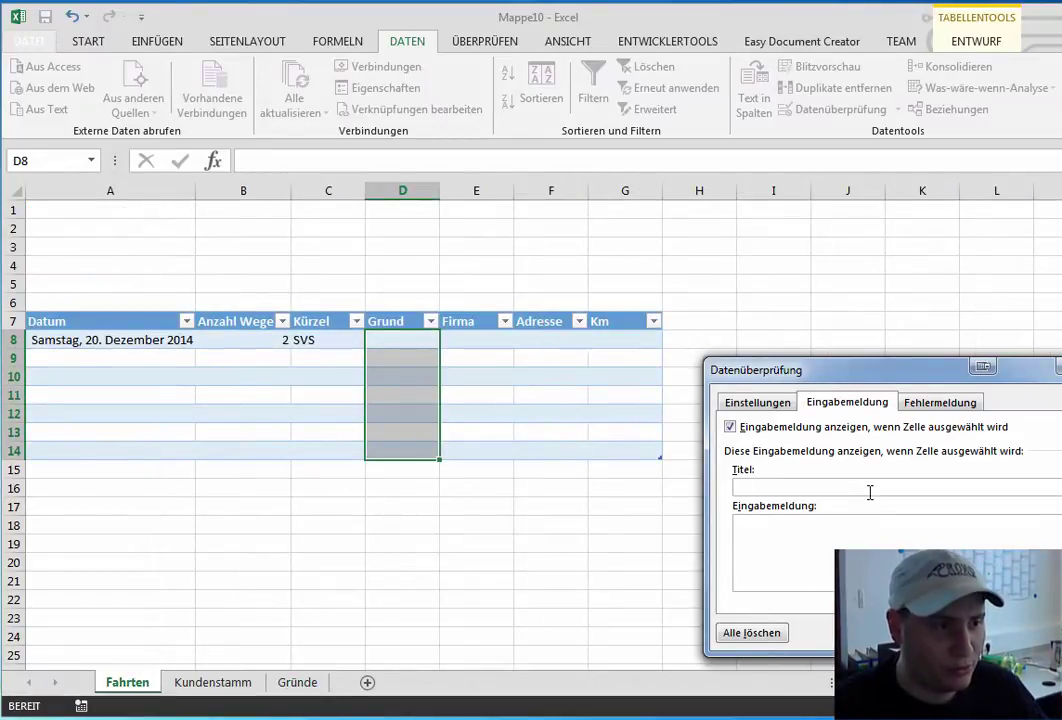
{"action": "left_click", "coordinate": [940, 403]}
{"action": "type", "text": "Ungültiger Grund"}
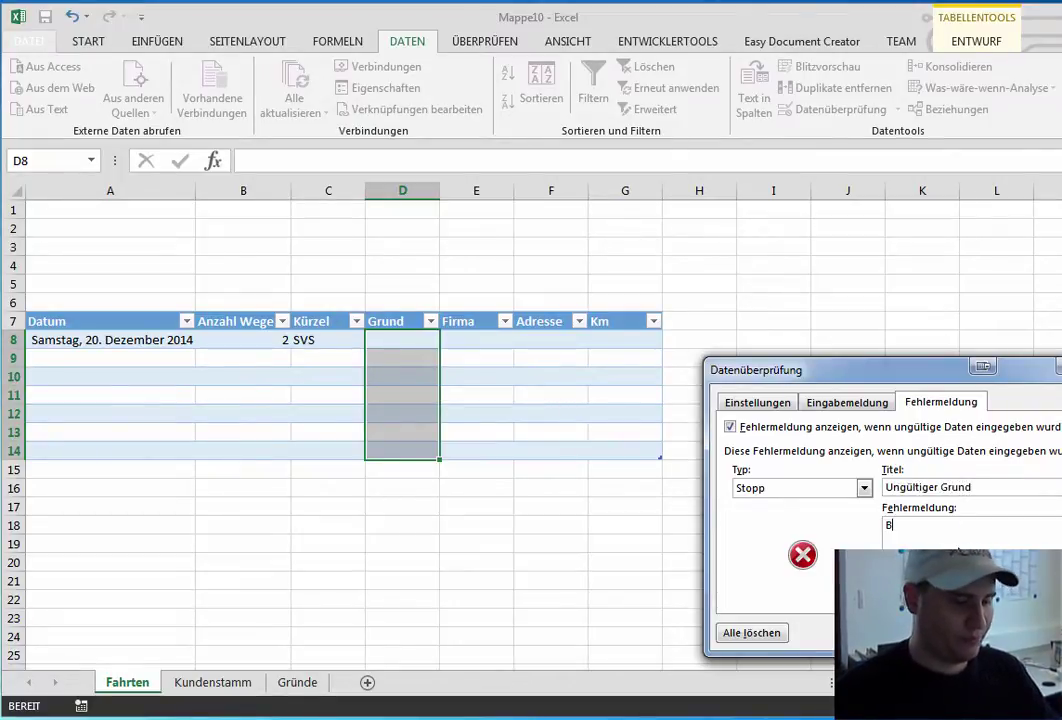
{"action": "type", "text": "itte"}
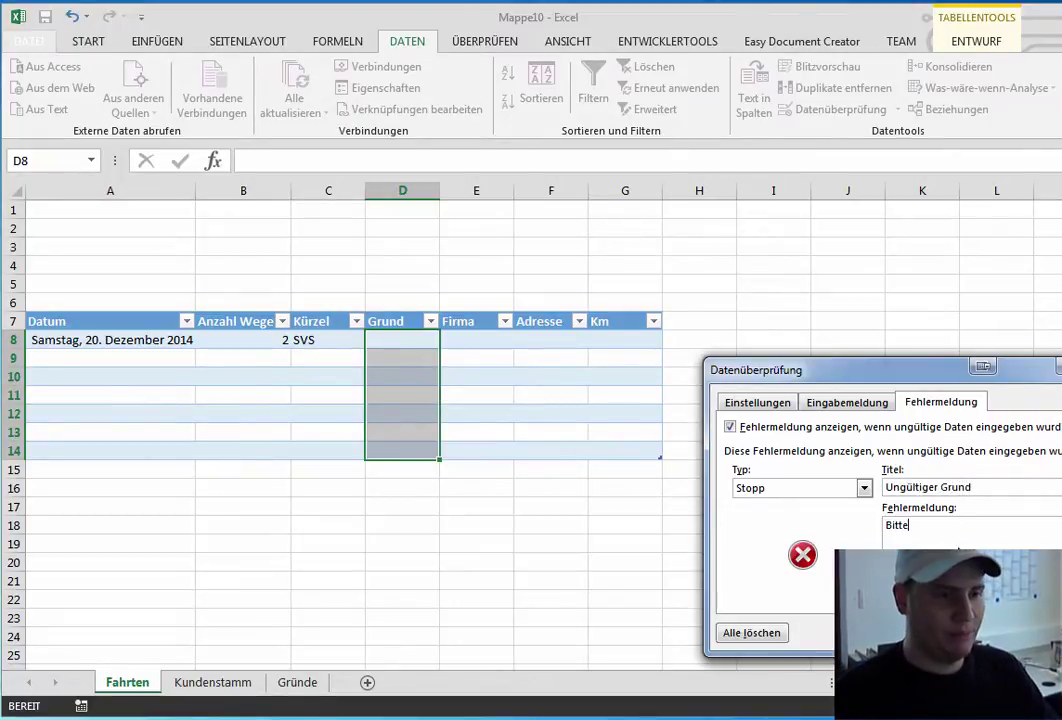
{"action": "type", "text": " wählen Sie einen Grund aus d"}
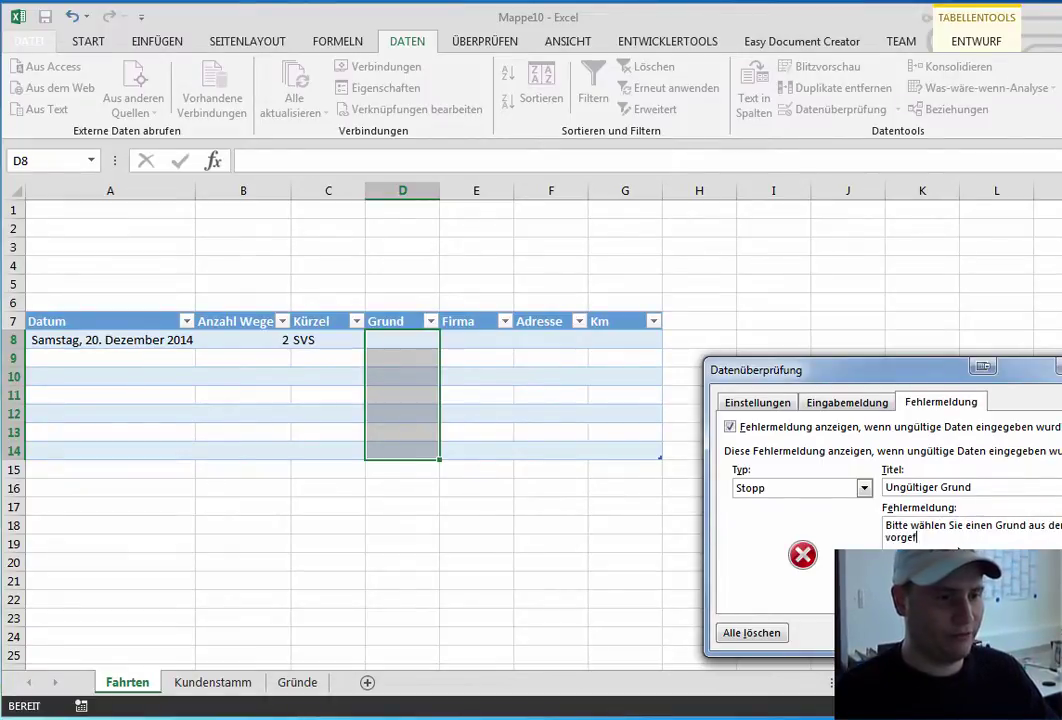
{"action": "type", "text": "ertigten Texten aus"}
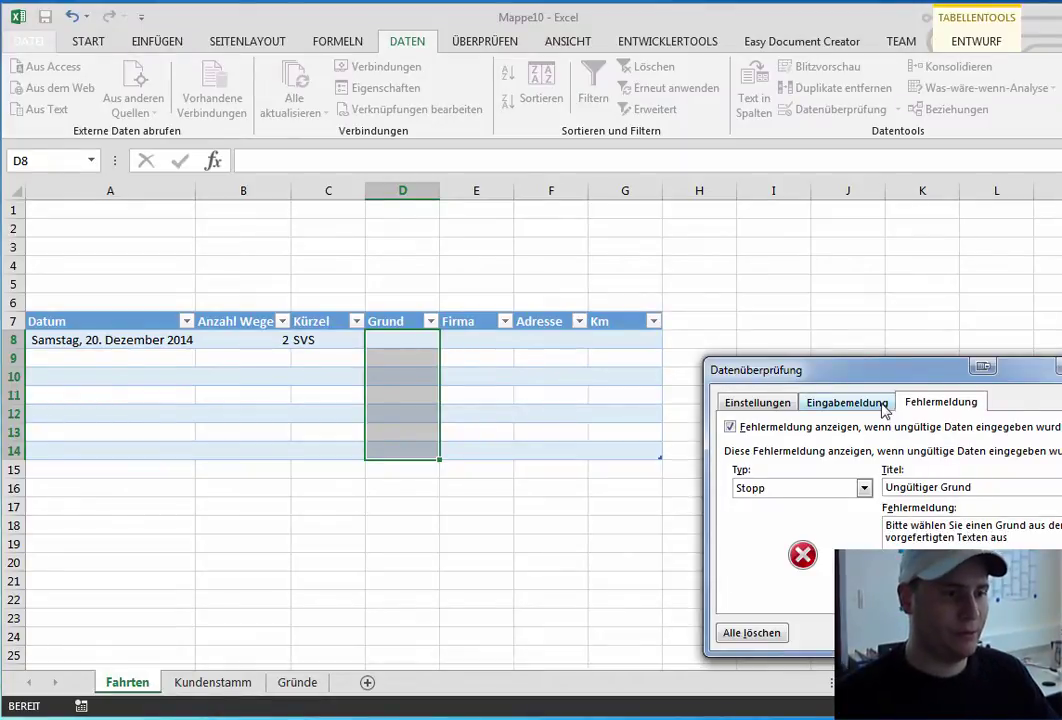
{"action": "left_click", "coordinate": [860, 402]}
{"action": "type", "text": "Für die Kollegen beim Finanz"}
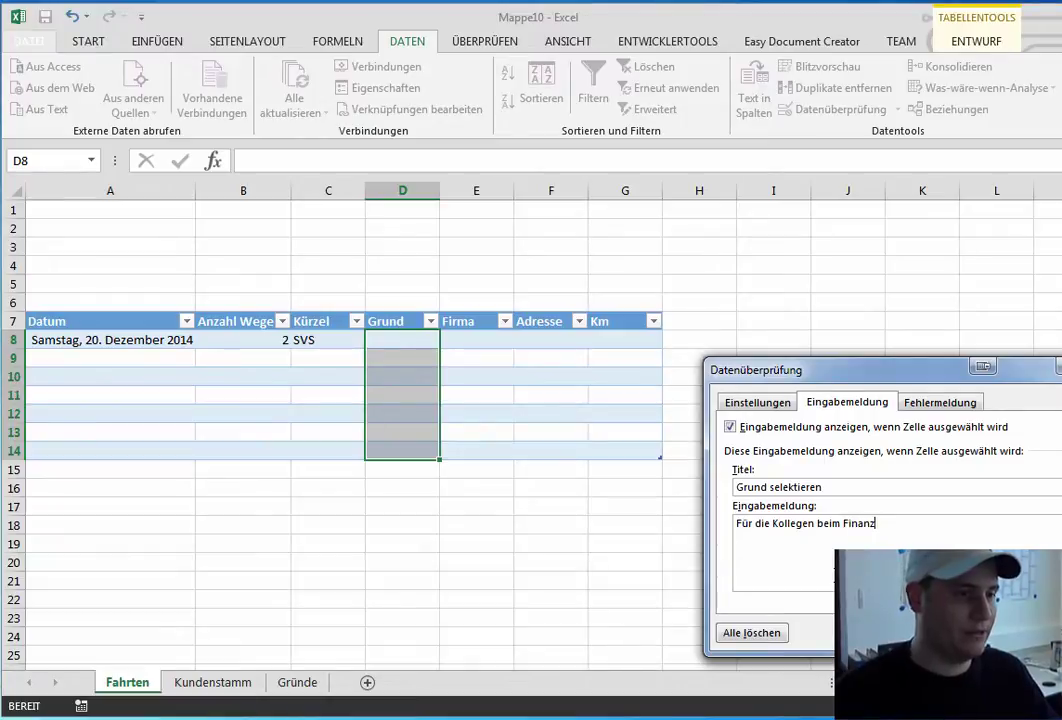
Confirm the validation, then pick Dienstleistung vor Ort in D8 and Neukundenakquise in D9.
{"action": "type", "text": "amt"}
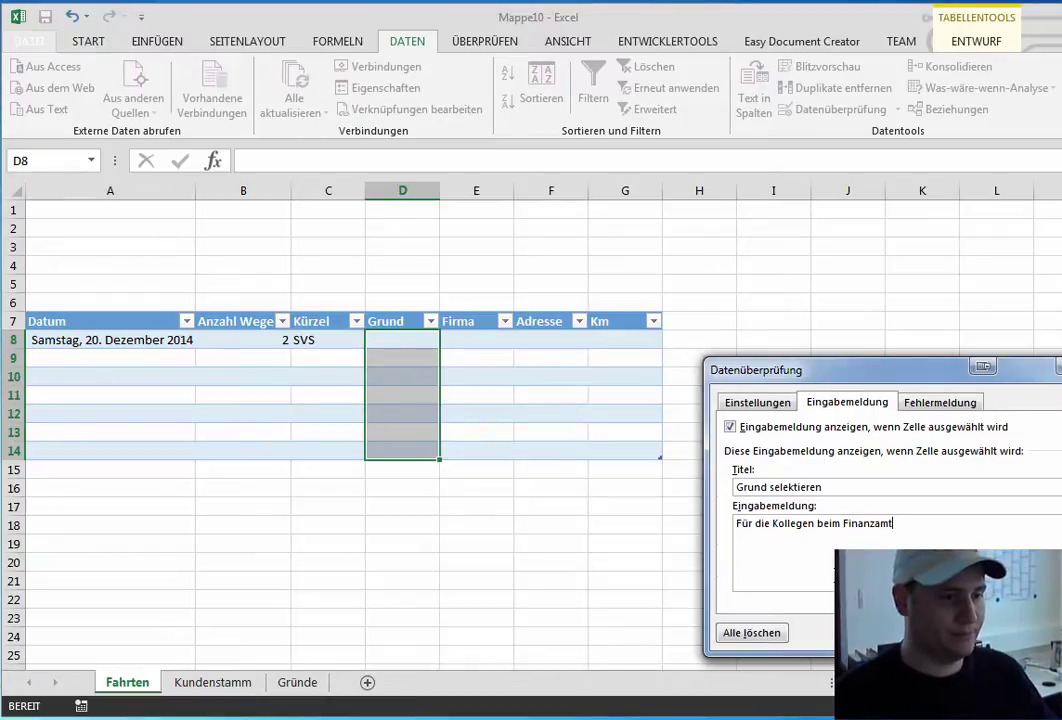
{"action": "left_click", "coordinate": [925, 632]}
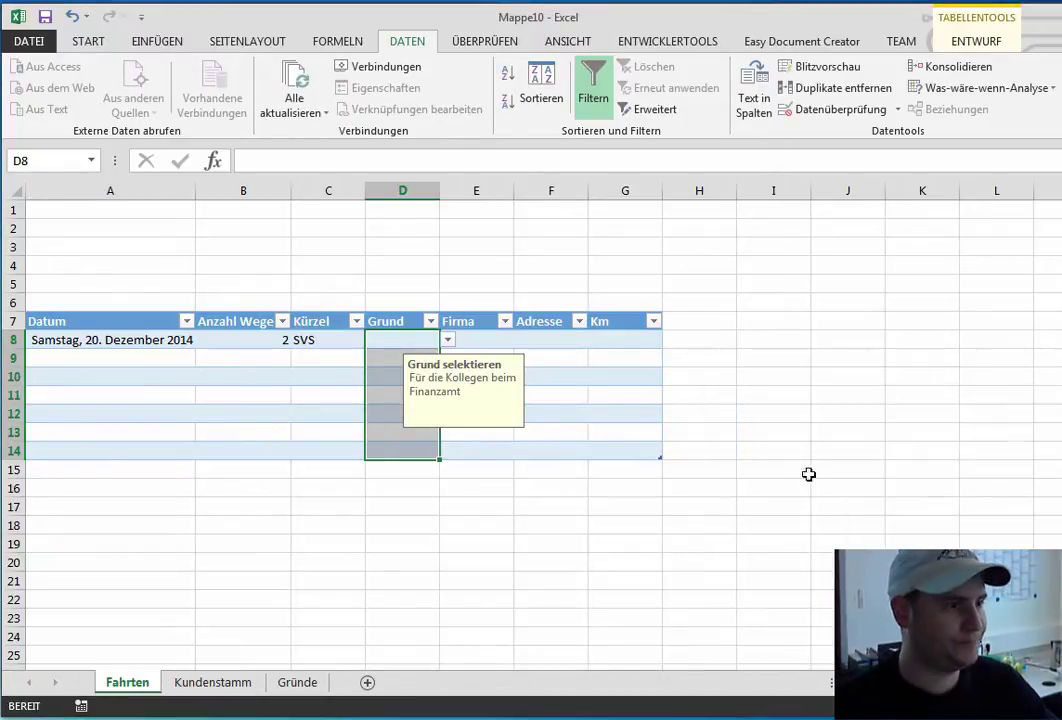
{"action": "left_click", "coordinate": [519, 490]}
{"action": "left_click", "coordinate": [417, 341]}
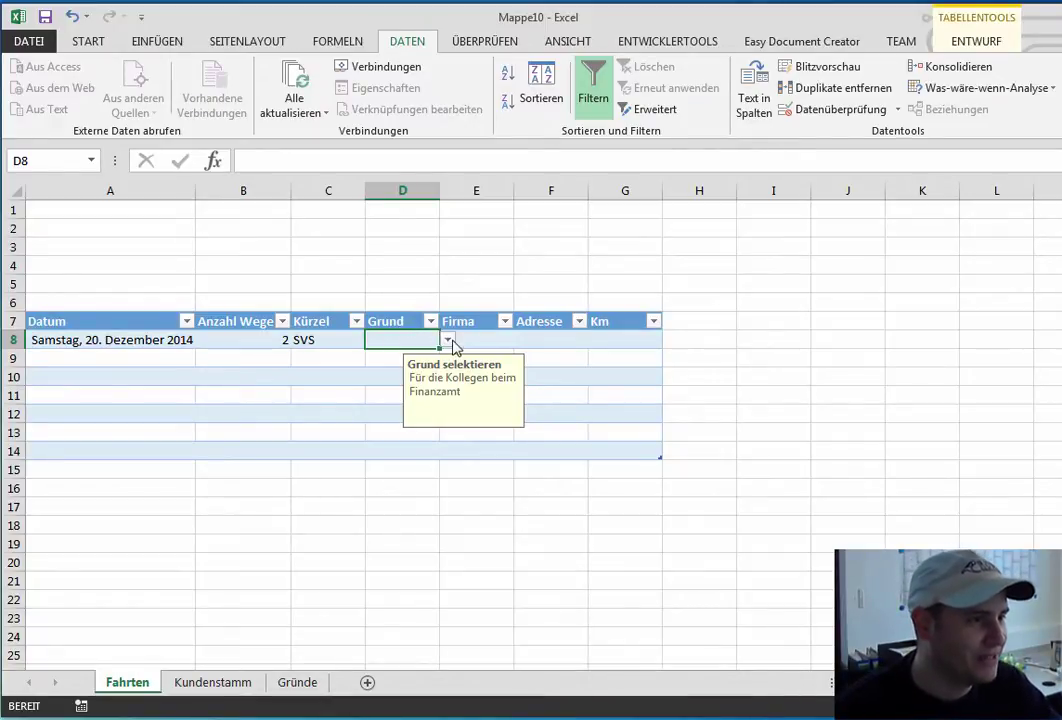
{"action": "left_click", "coordinate": [447, 341]}
{"action": "left_click", "coordinate": [408, 355]}
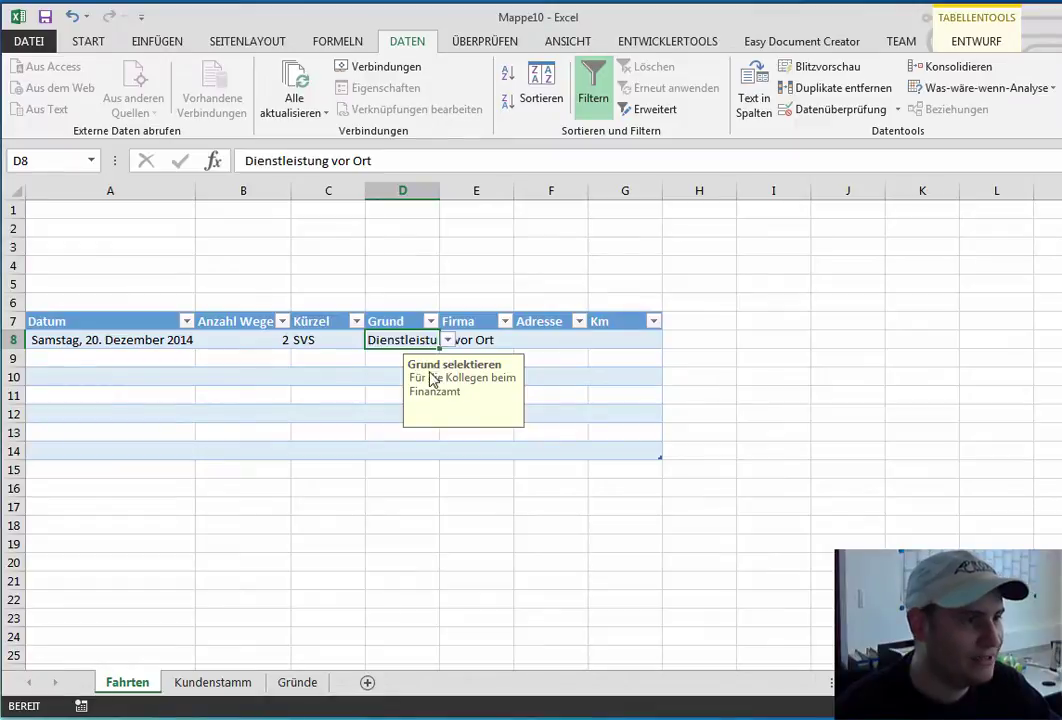
{"action": "left_click", "coordinate": [383, 360]}
{"action": "left_click", "coordinate": [447, 358]}
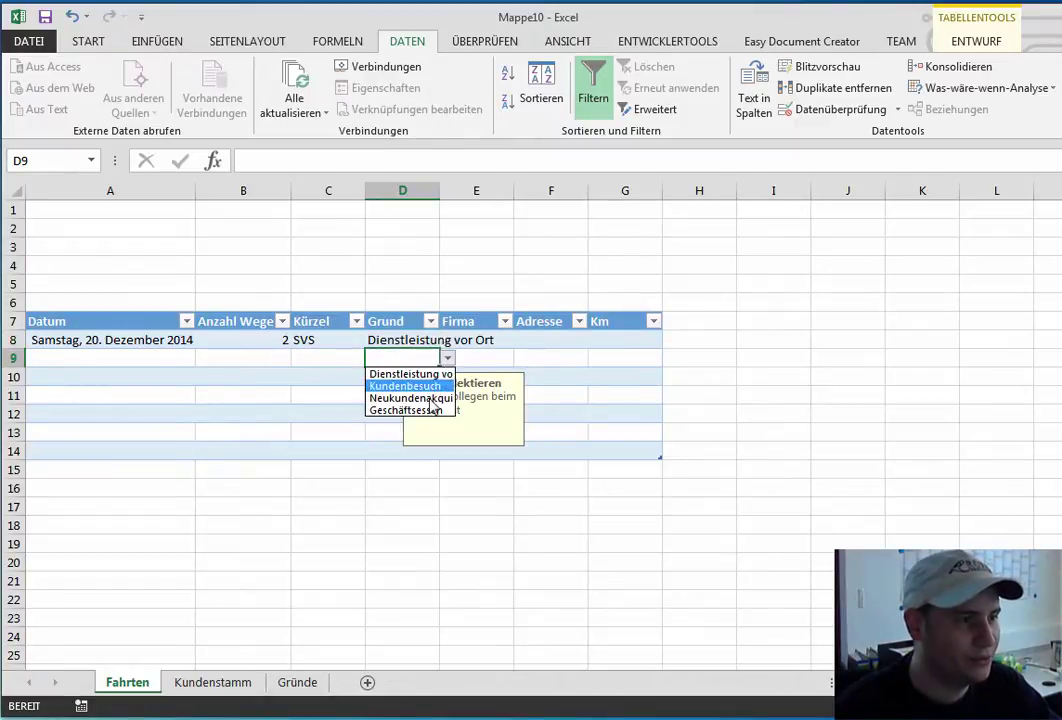
{"action": "left_click", "coordinate": [420, 397]}
Verify junk text in D10 is rejected, cancel it, and autofit the Grund column.
{"action": "key", "text": "Return"}
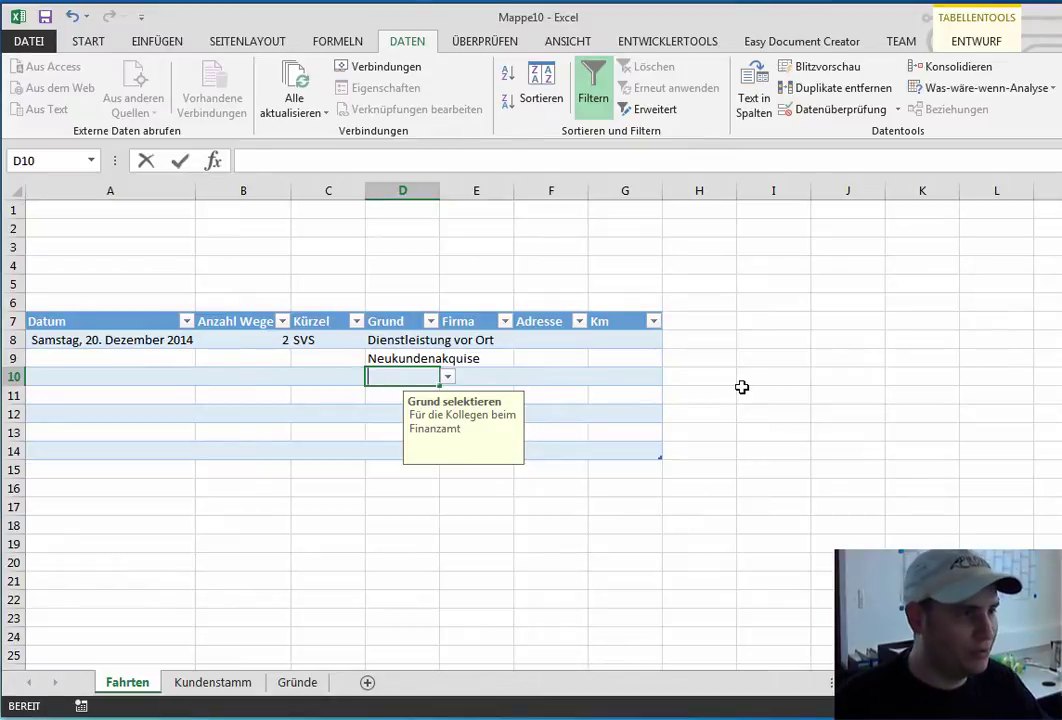
{"action": "type", "text": "lkjasdfasdf"}
{"action": "key", "text": "Return"}
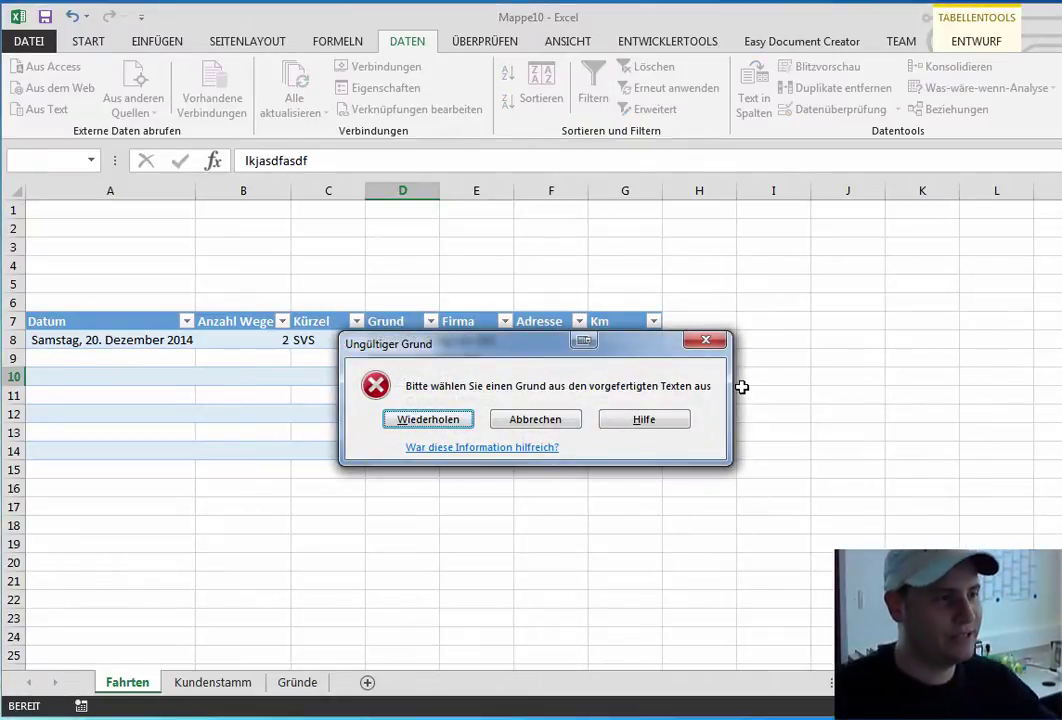
{"action": "left_click", "coordinate": [448, 419]}
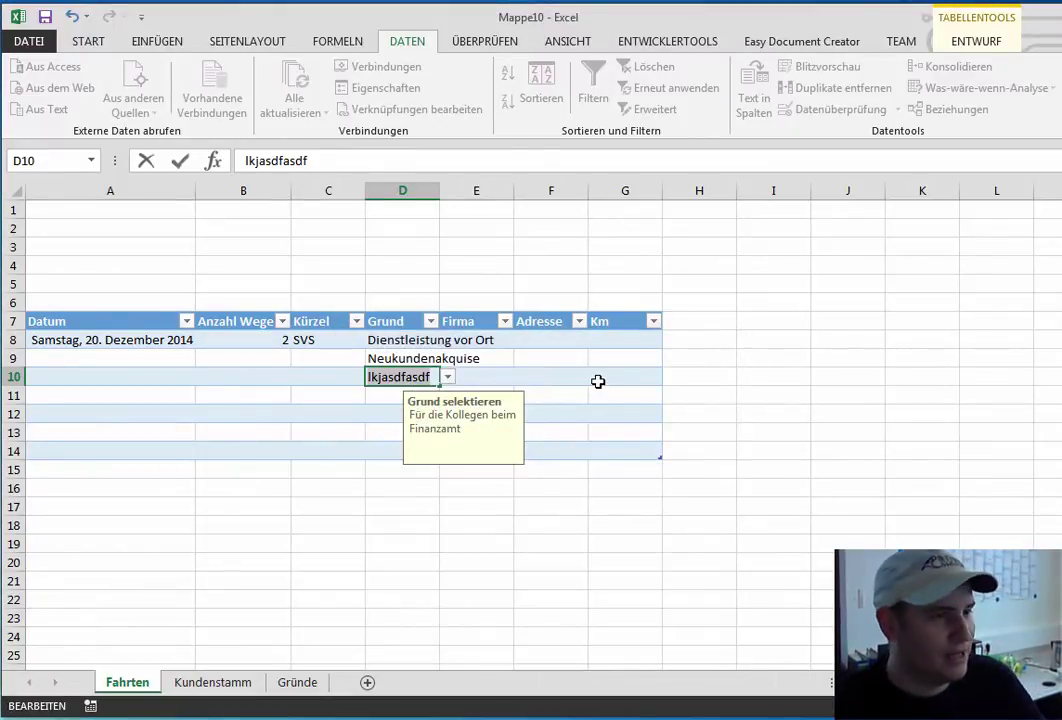
{"action": "key", "text": "Escape"}
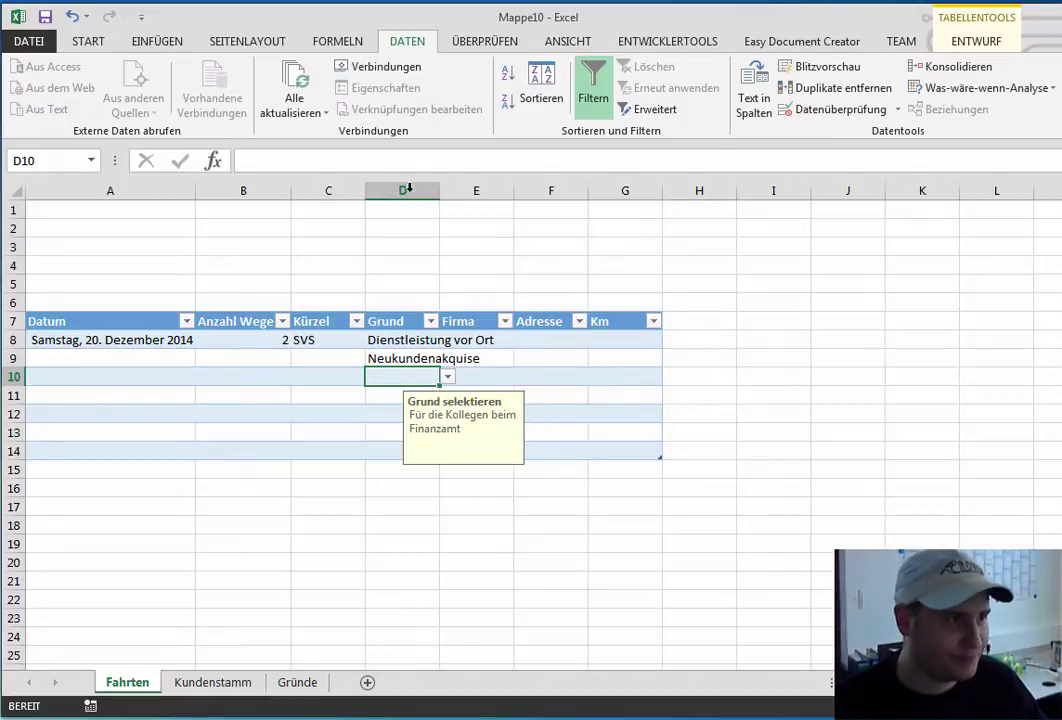
{"action": "double_click", "coordinate": [440, 188]}
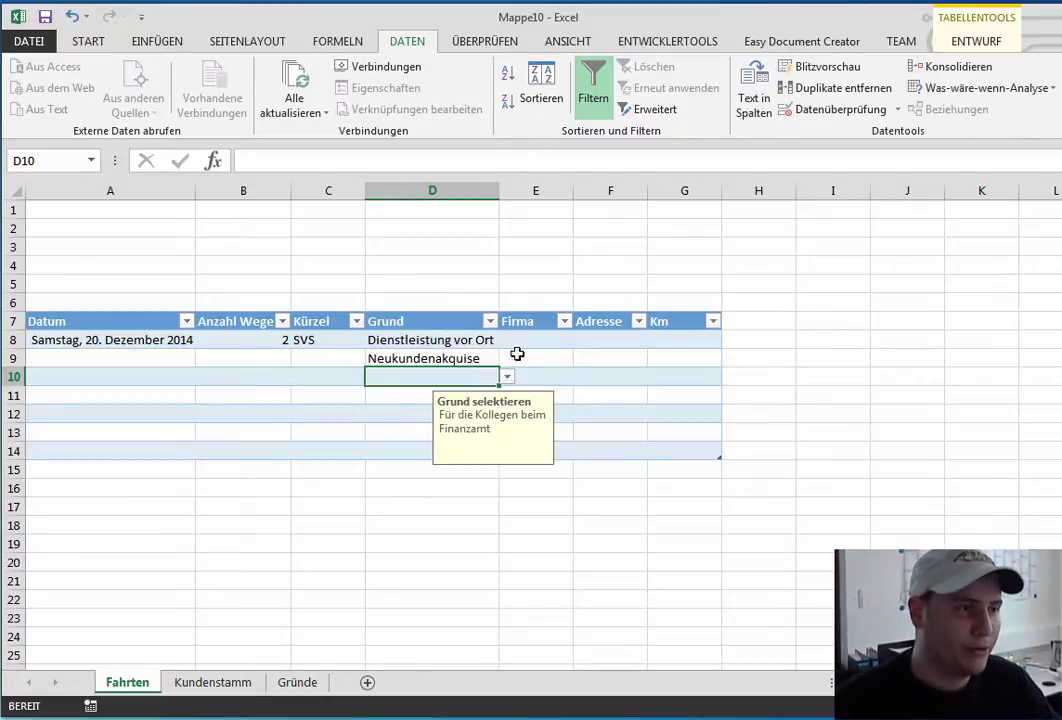
{"action": "left_click", "coordinate": [537, 341]}
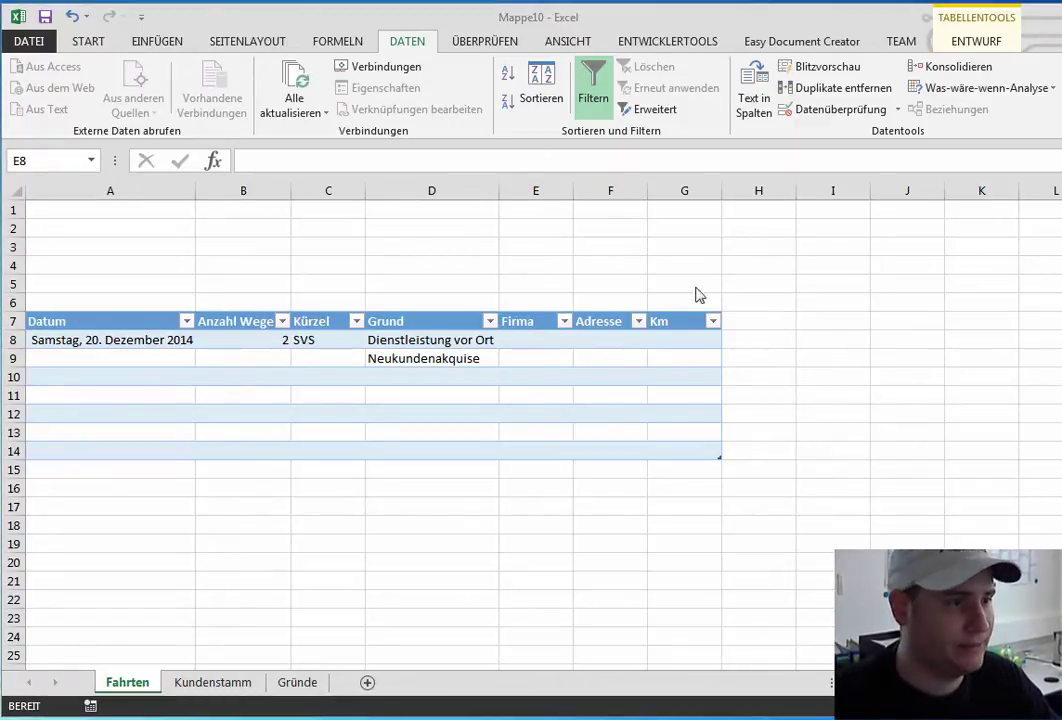
{"action": "left_click", "coordinate": [521, 340]}
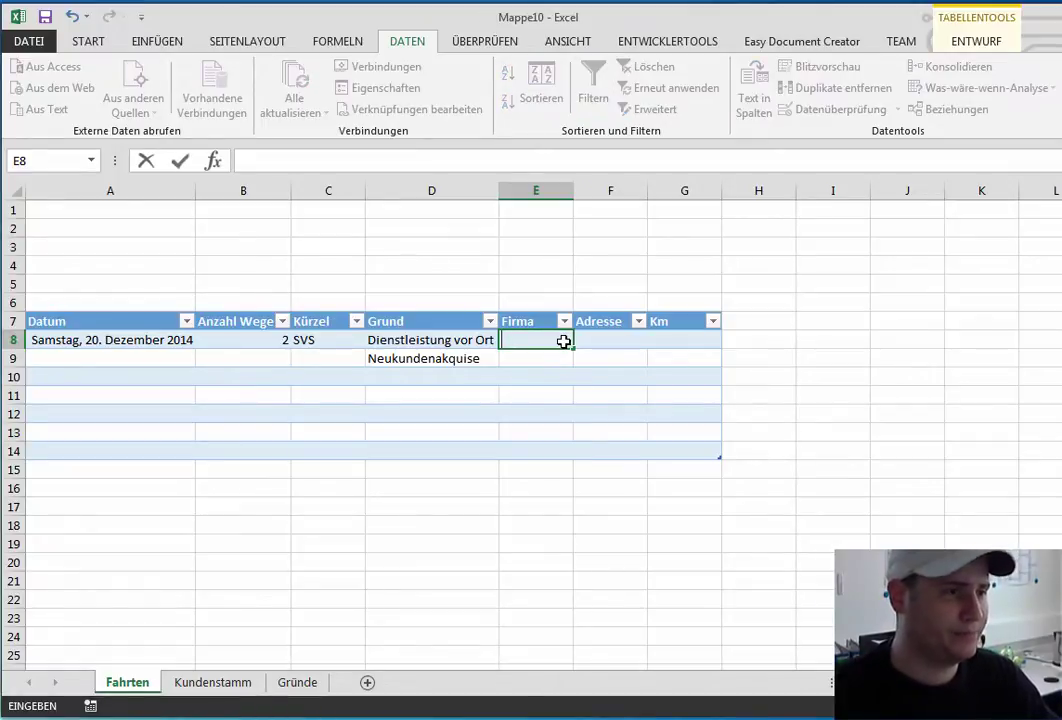
{"action": "type", "text": "=Sv"}
{"action": "key", "text": "Tab"}
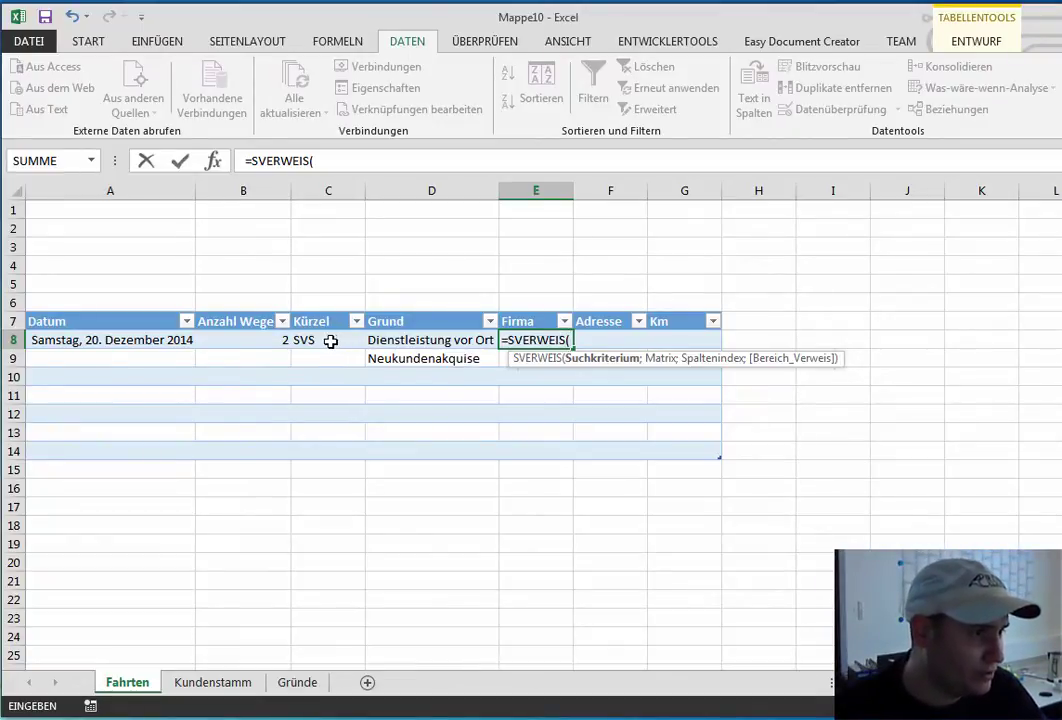
{"action": "left_click", "coordinate": [330, 341]}
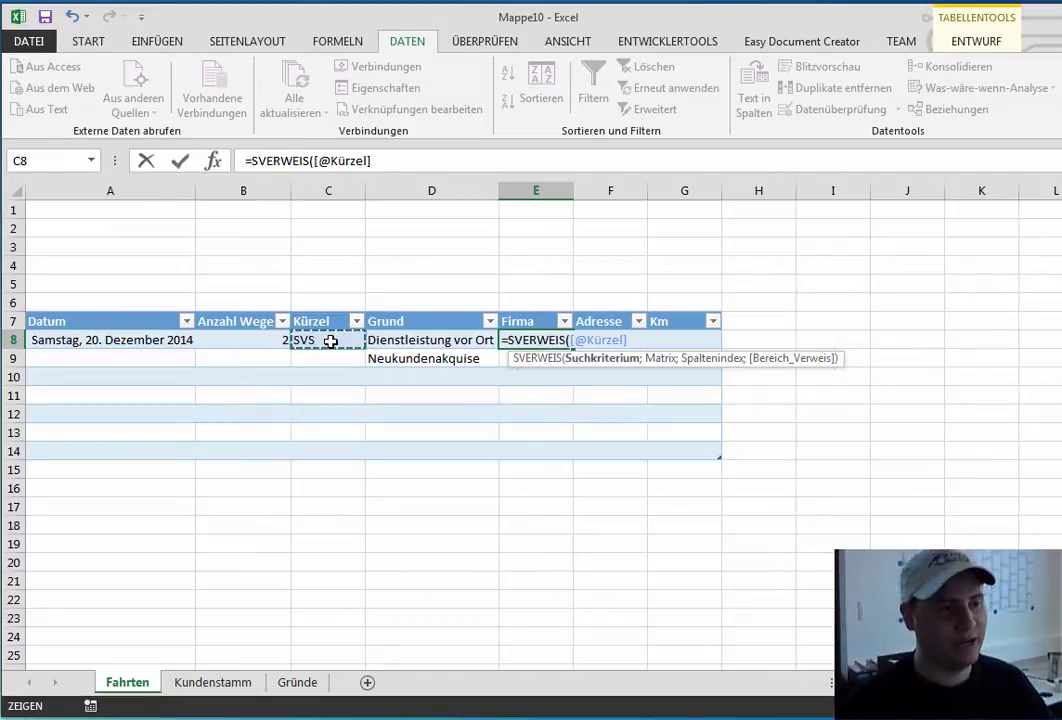
{"action": "type", "text": ";"}
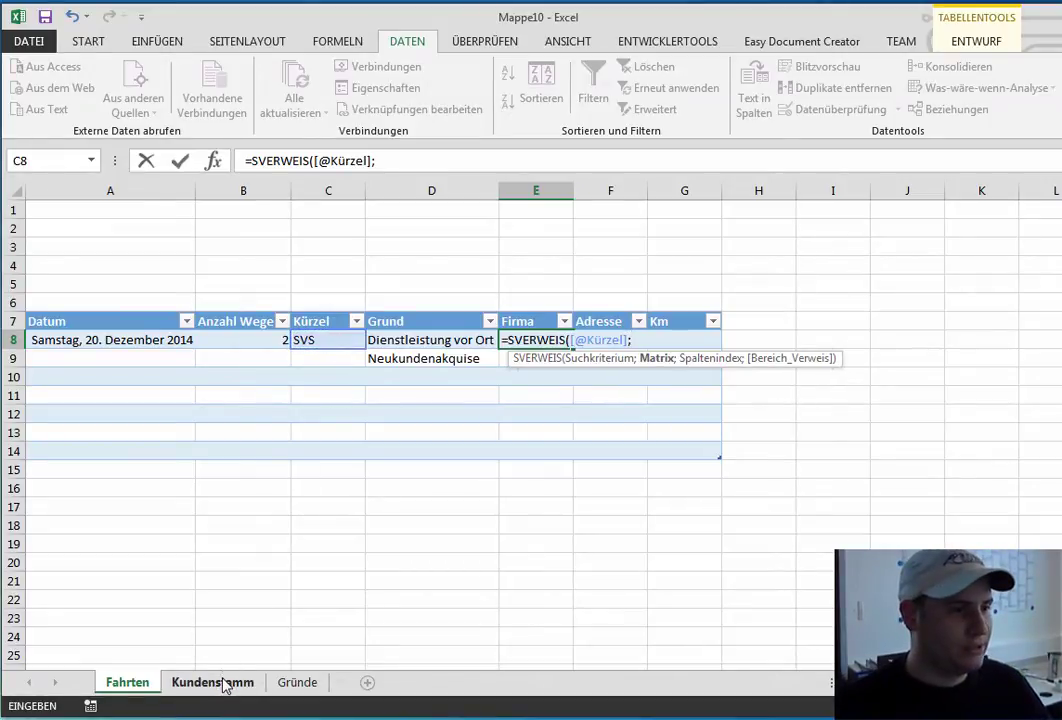
{"action": "left_click", "coordinate": [224, 684]}
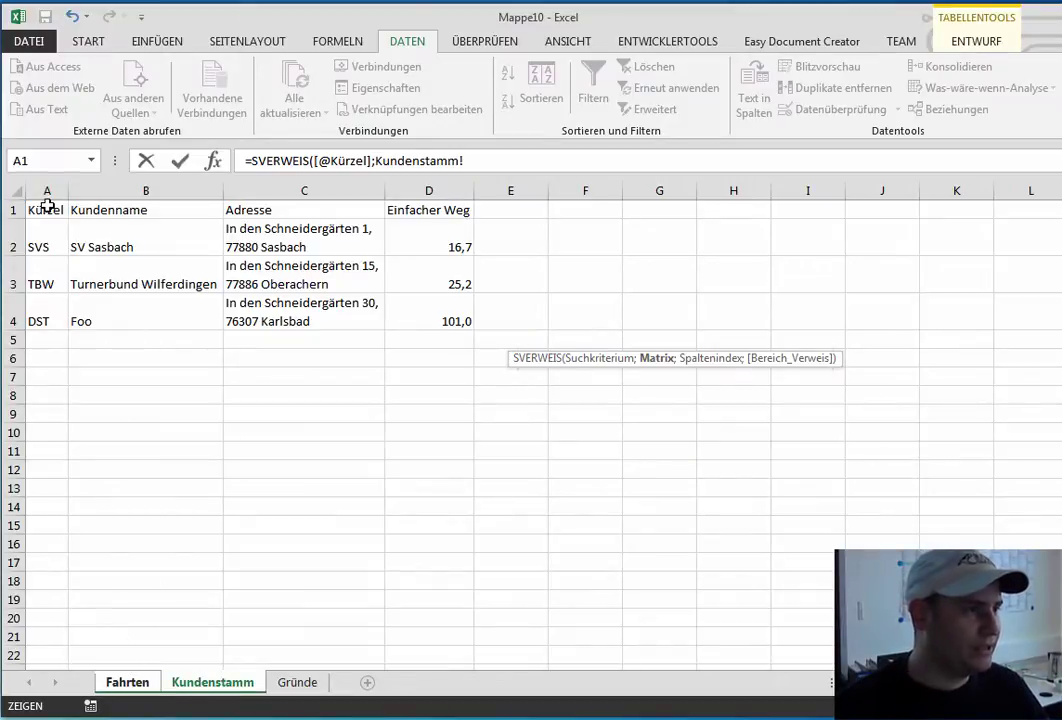
{"action": "left_click_drag", "start_coordinate": [44, 210], "coordinate": [436, 452]}
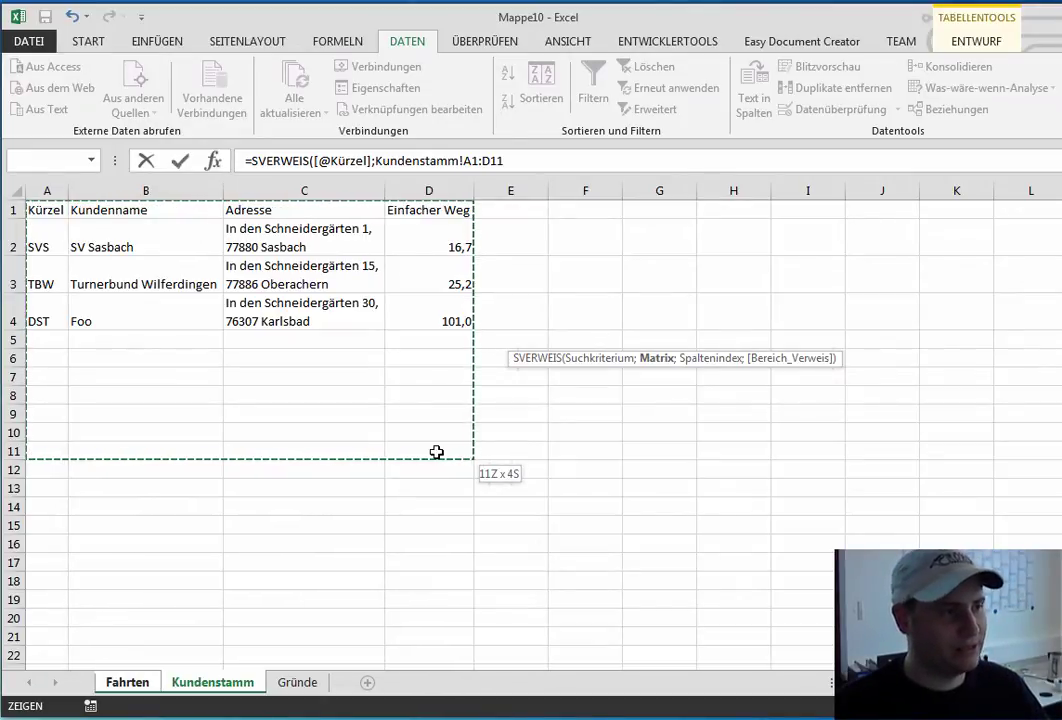
{"action": "left_click_drag", "start_coordinate": [436, 452], "coordinate": [436, 452]}
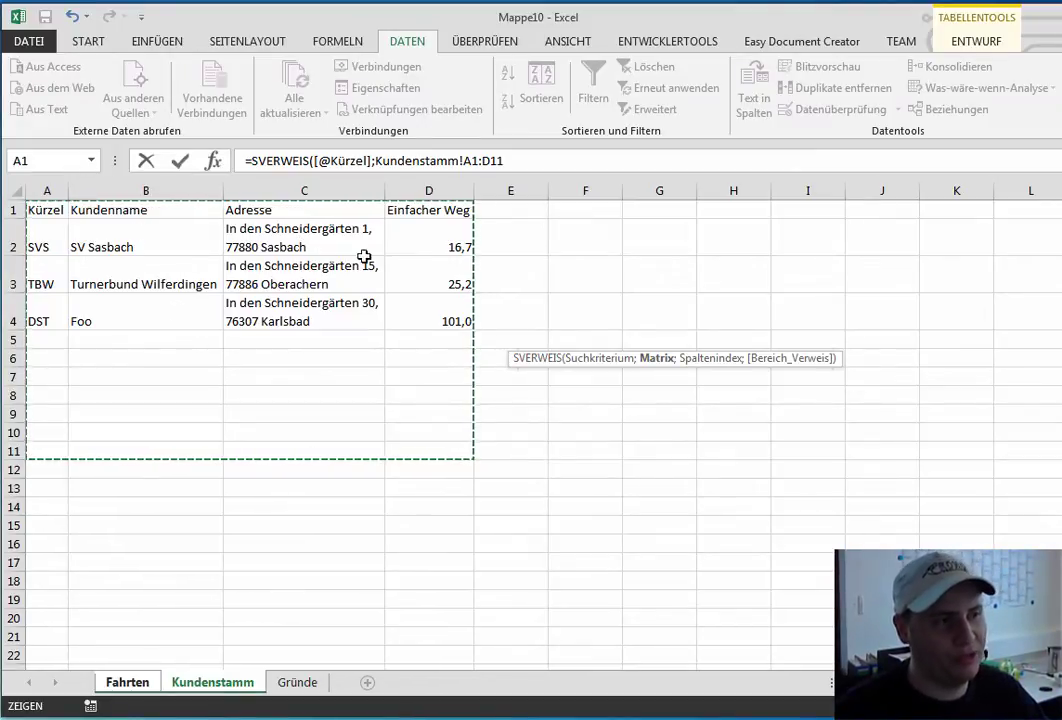
{"action": "type", "text": ";"}
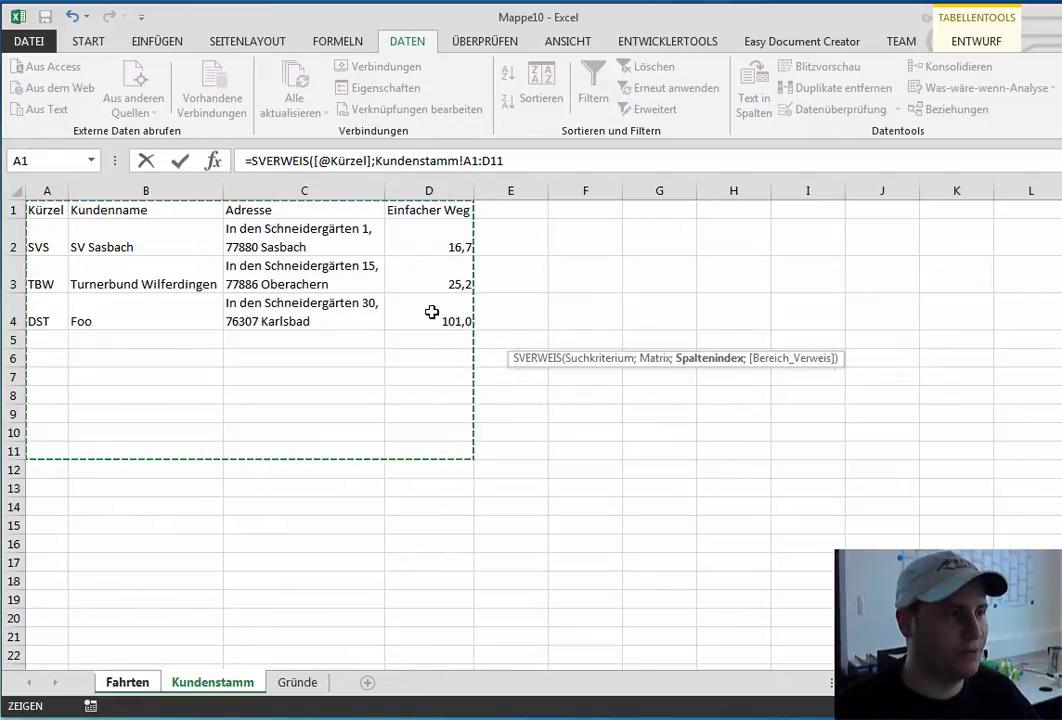
Complete the E8 formula with column 2 and FALSCH so Firma shows SV Sasbach.
{"action": "left_click", "coordinate": [531, 163]}
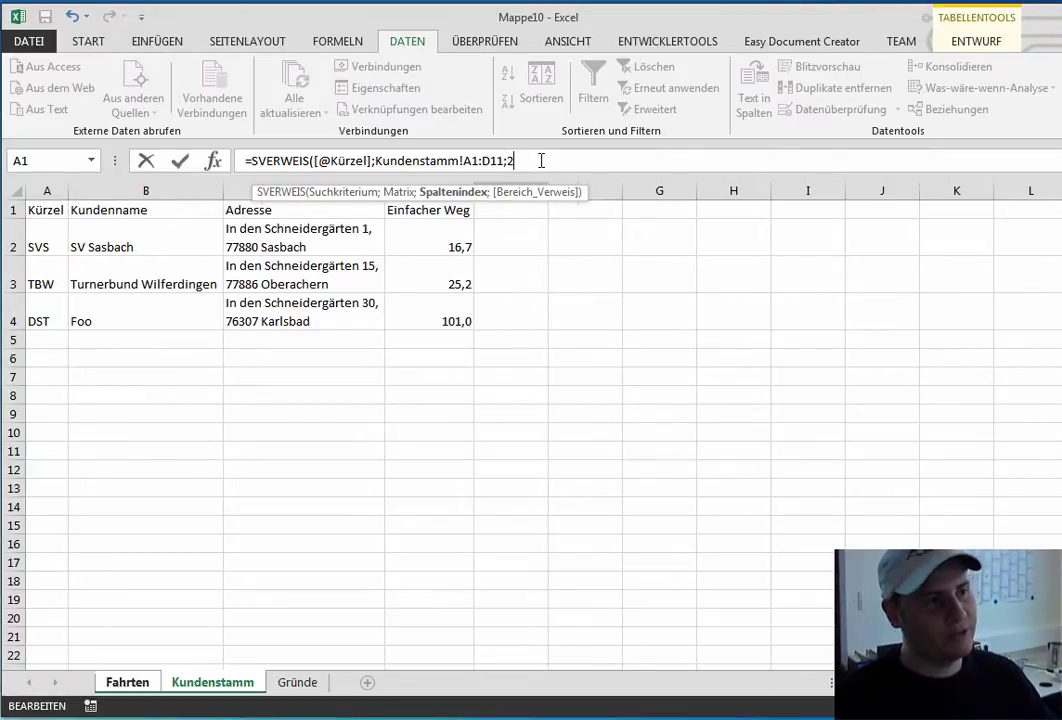
{"action": "type", "text": ";"}
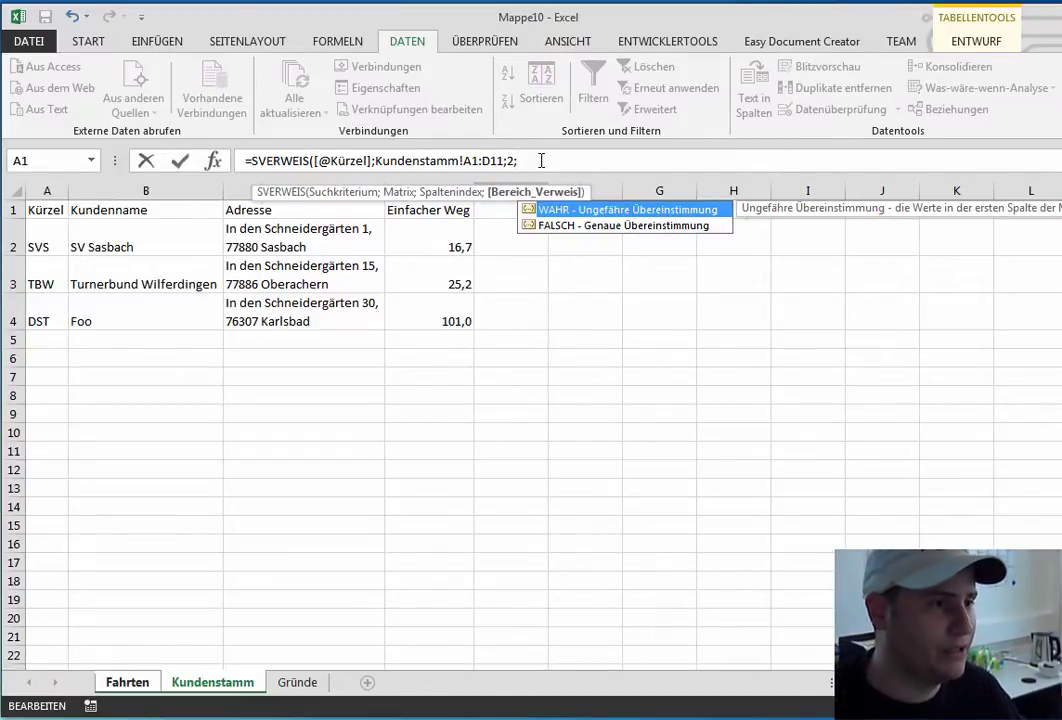
{"action": "key", "text": "Down"}
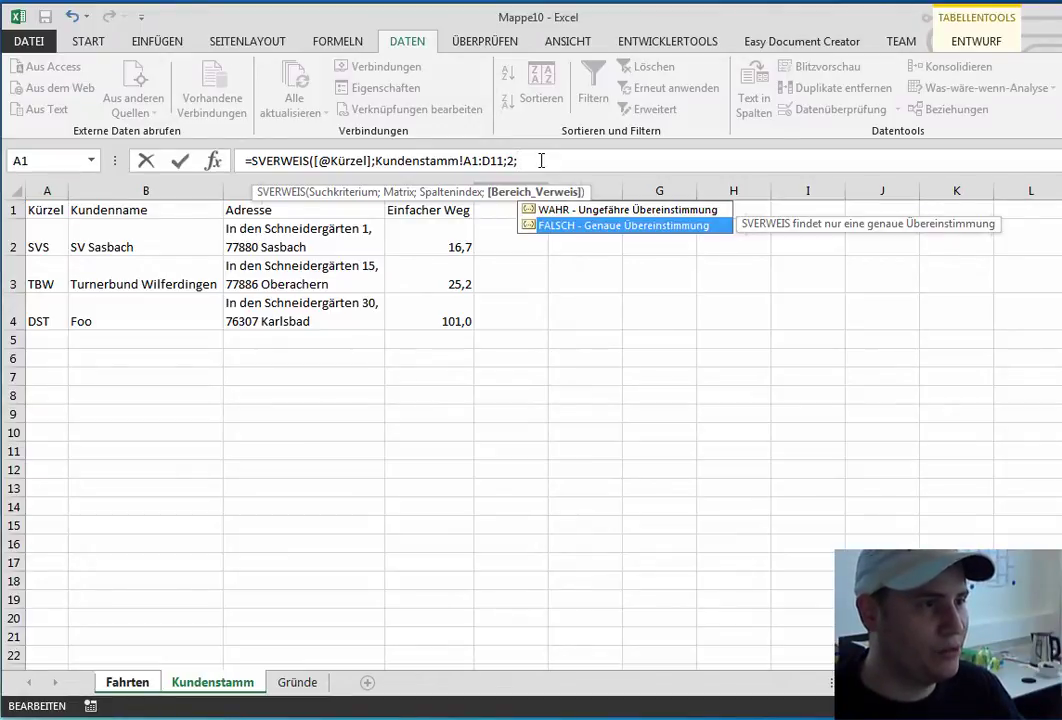
{"action": "key", "text": "Tab"}
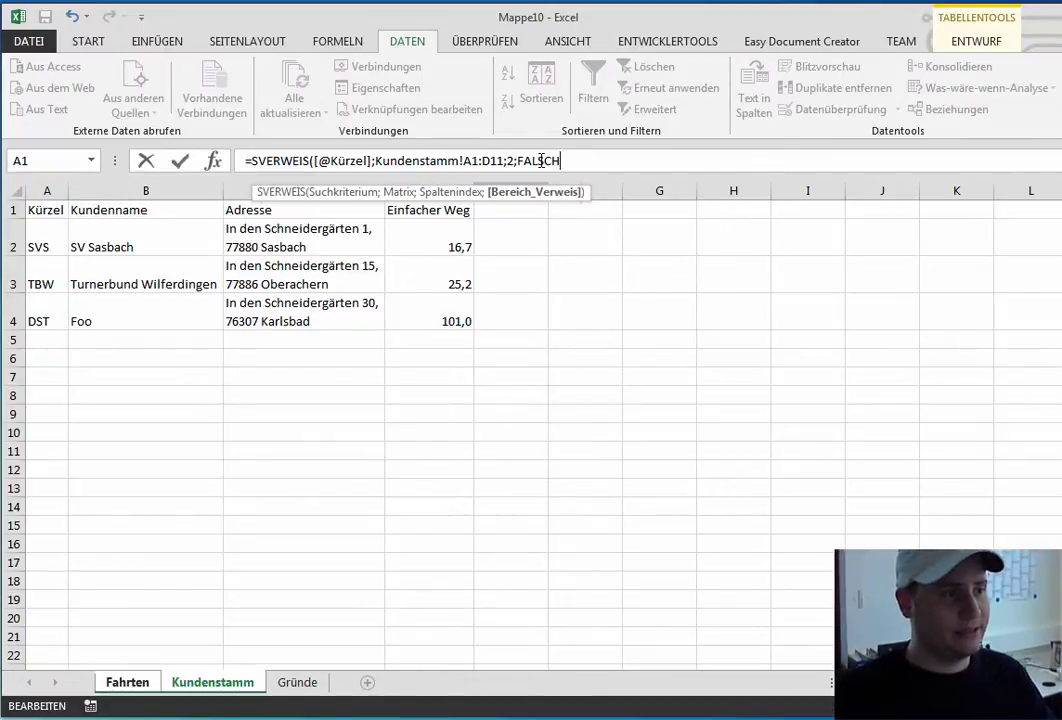
{"action": "key", "text": "Return"}
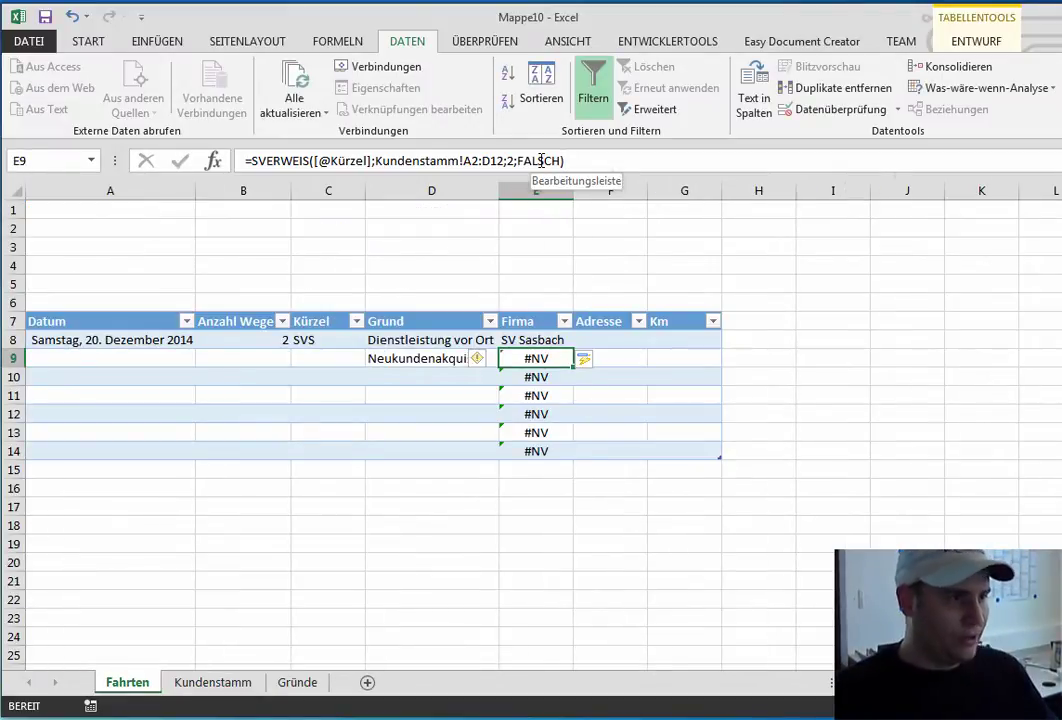
{"action": "left_click", "coordinate": [552, 339]}
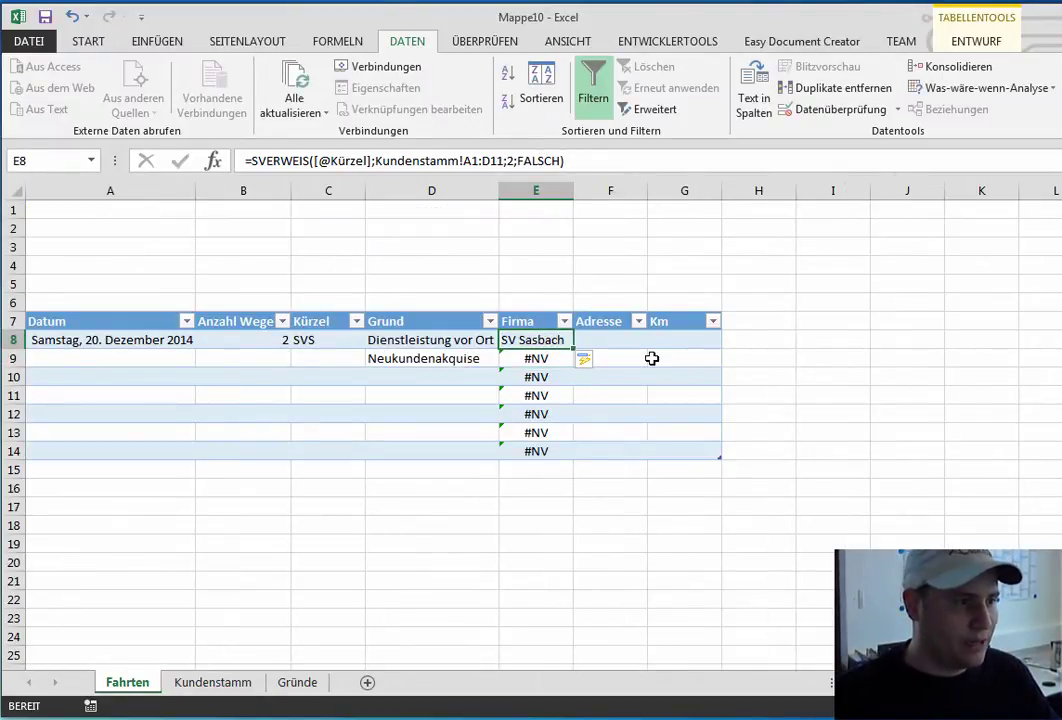
In F8, start an SVERWEIS on the row's Kürzel over Kundenstamm!A1:D17.
{"action": "left_click", "coordinate": [622, 339]}
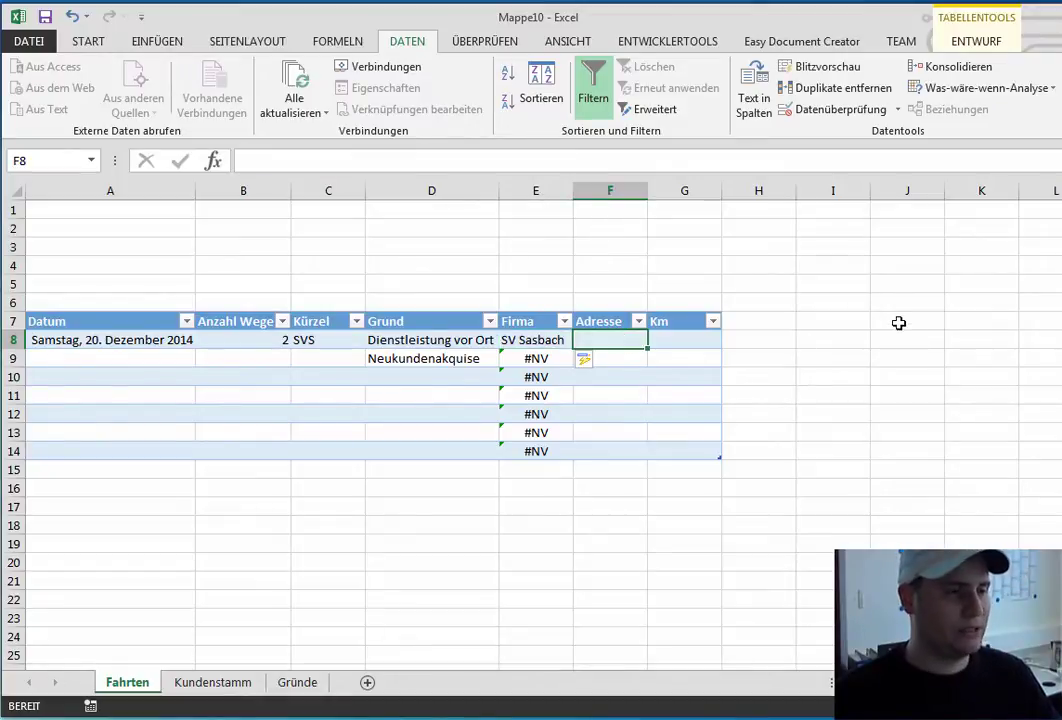
{"action": "type", "text": "="}
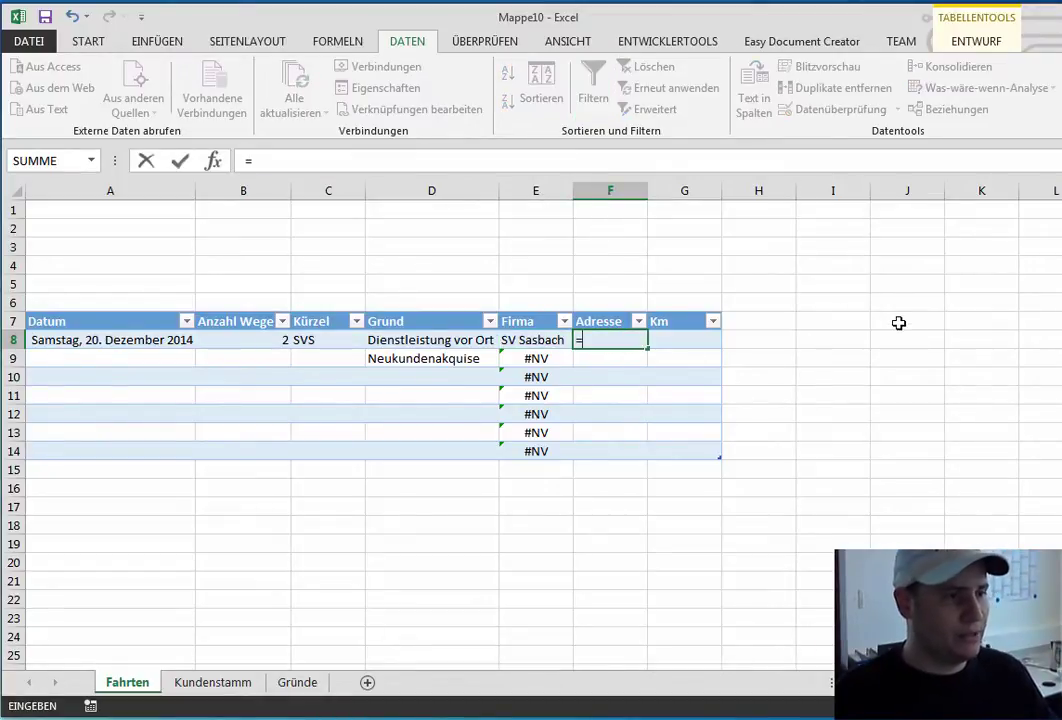
{"action": "type", "text": "SV"}
{"action": "key", "text": "Tab"}
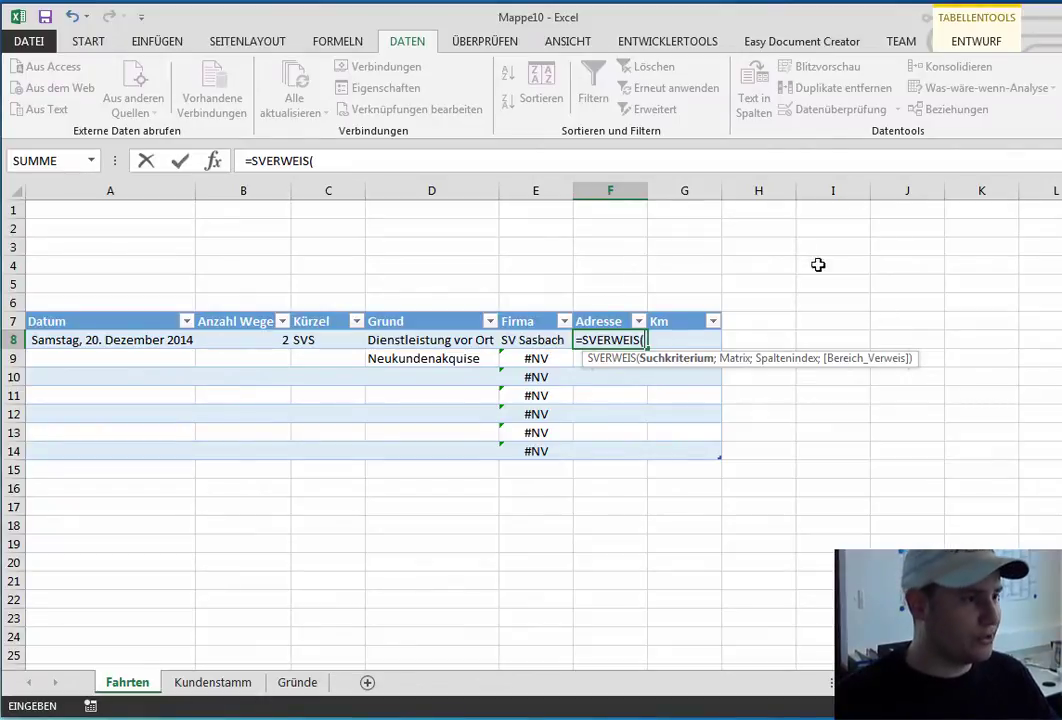
{"action": "left_click", "coordinate": [316, 338]}
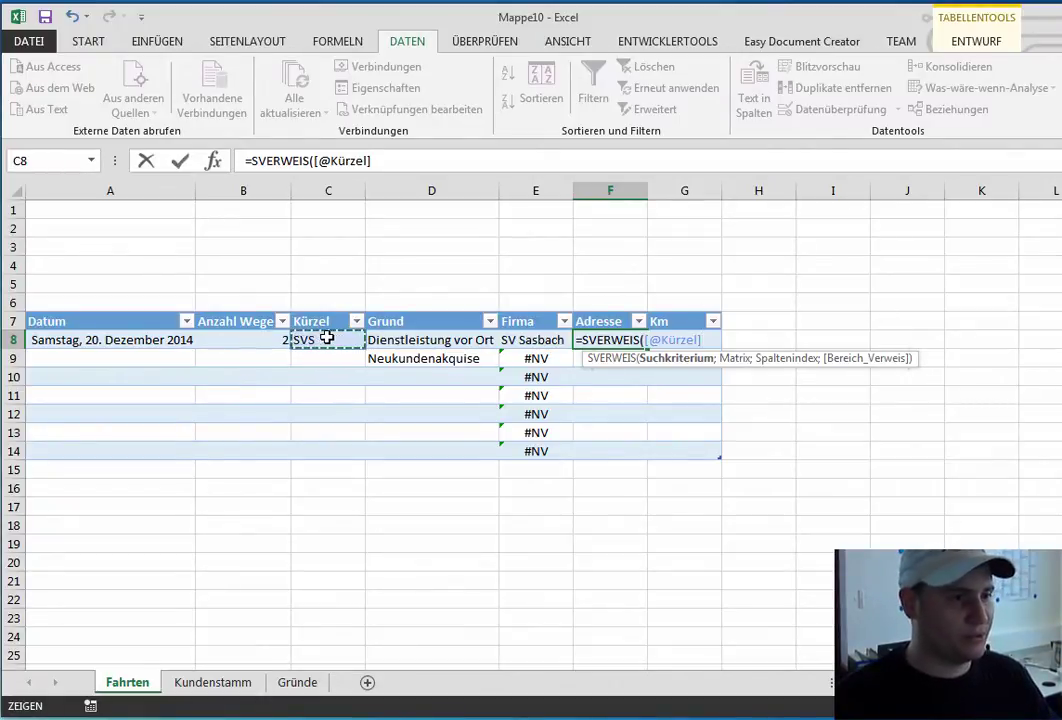
{"action": "type", "text": ";"}
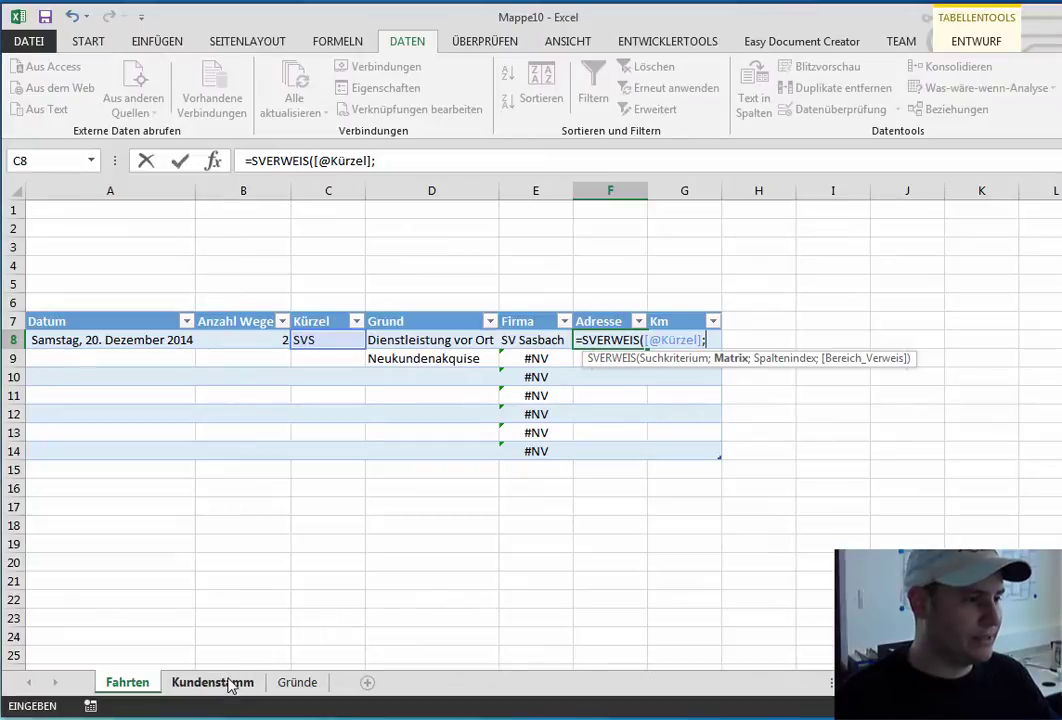
{"action": "left_click", "coordinate": [216, 683]}
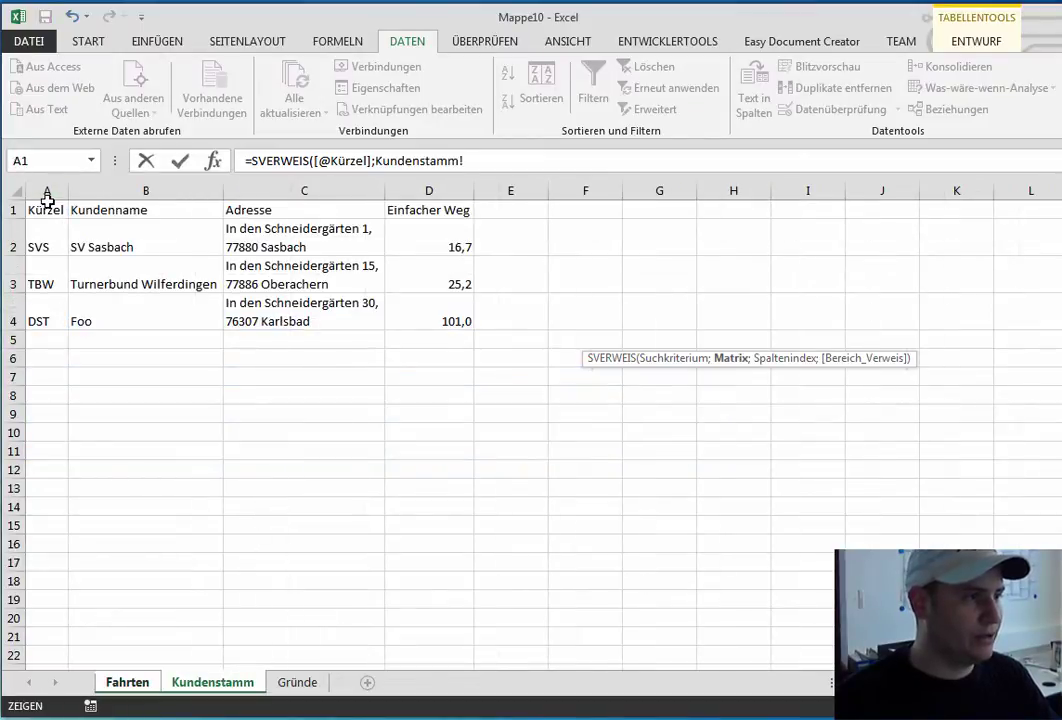
{"action": "left_click_drag", "start_coordinate": [46, 190], "coordinate": [408, 193]}
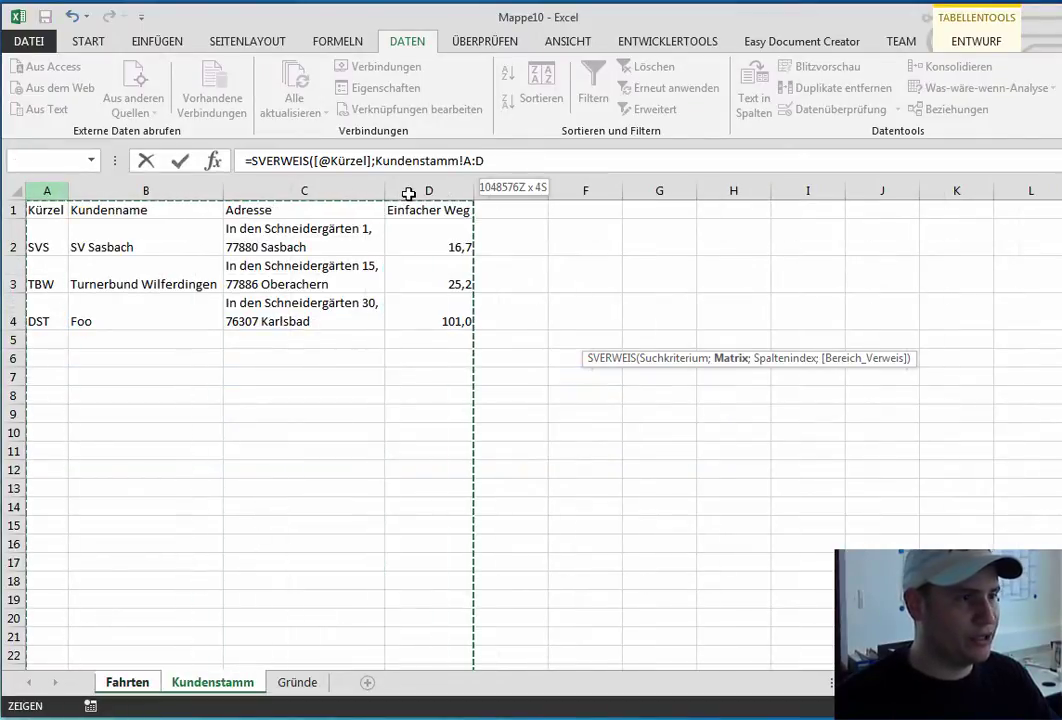
{"action": "left_click", "coordinate": [90, 240]}
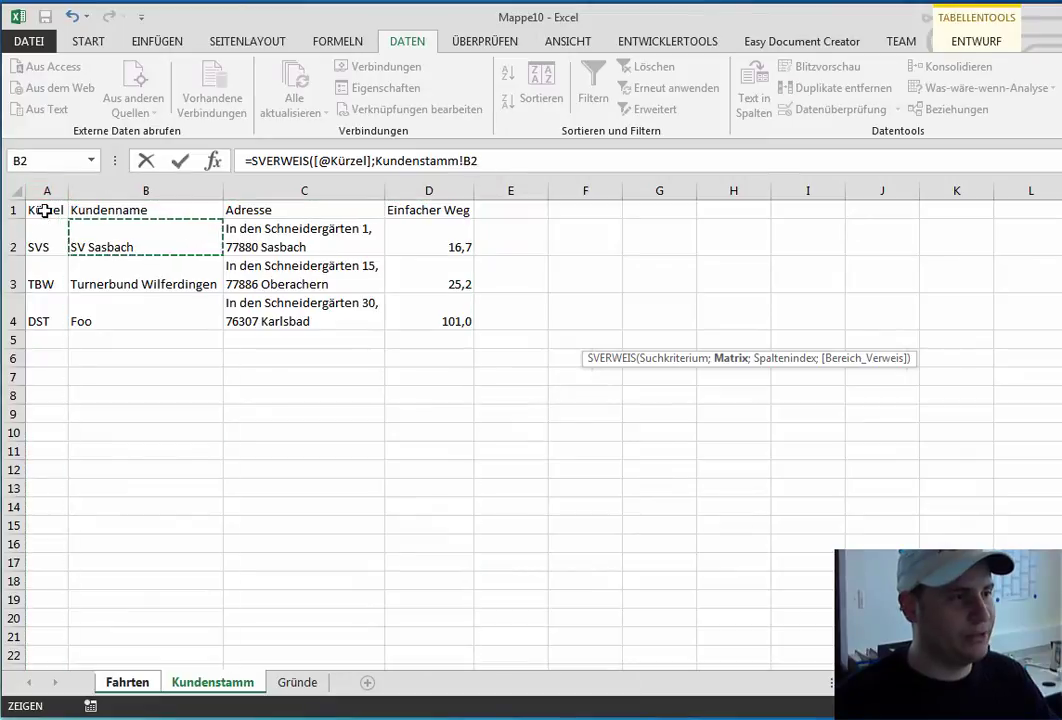
{"action": "mouse_move", "coordinate": [47, 212]}
{"action": "left_mouse_down"}
{"action": "mouse_move", "coordinate": [400, 430]}
{"action": "mouse_move", "coordinate": [403, 555]}
{"action": "left_mouse_up"}
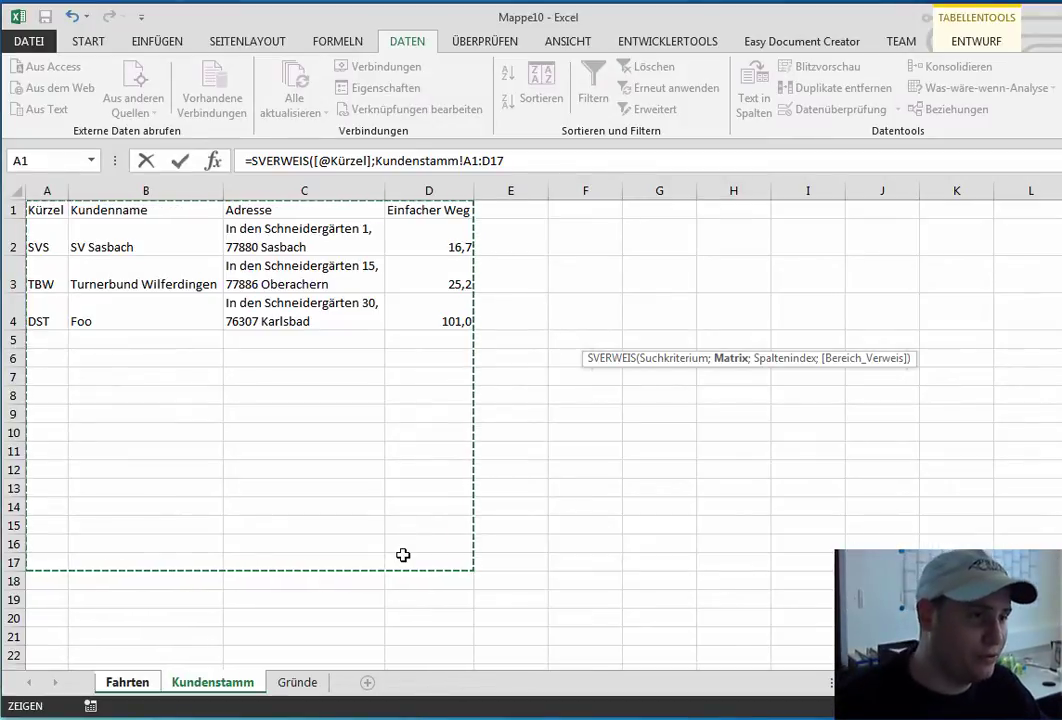
Finish the address lookup with column 3 and FALSCH, showing SV Sasbach's address.
{"action": "type", "text": ";3"}
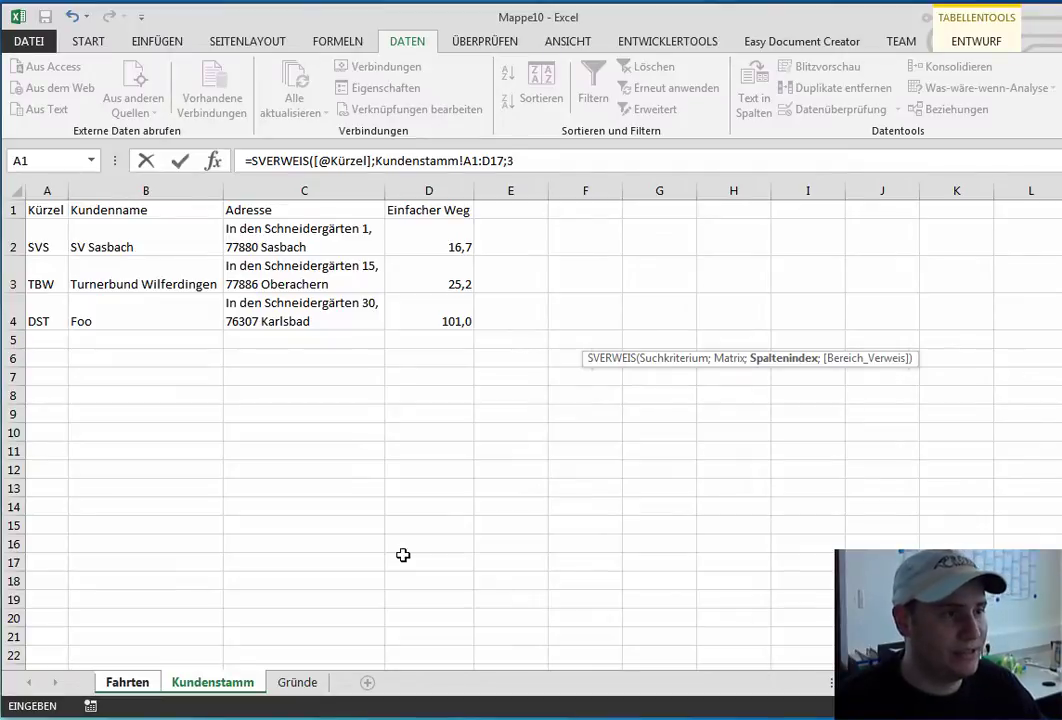
{"action": "type", "text": ";"}
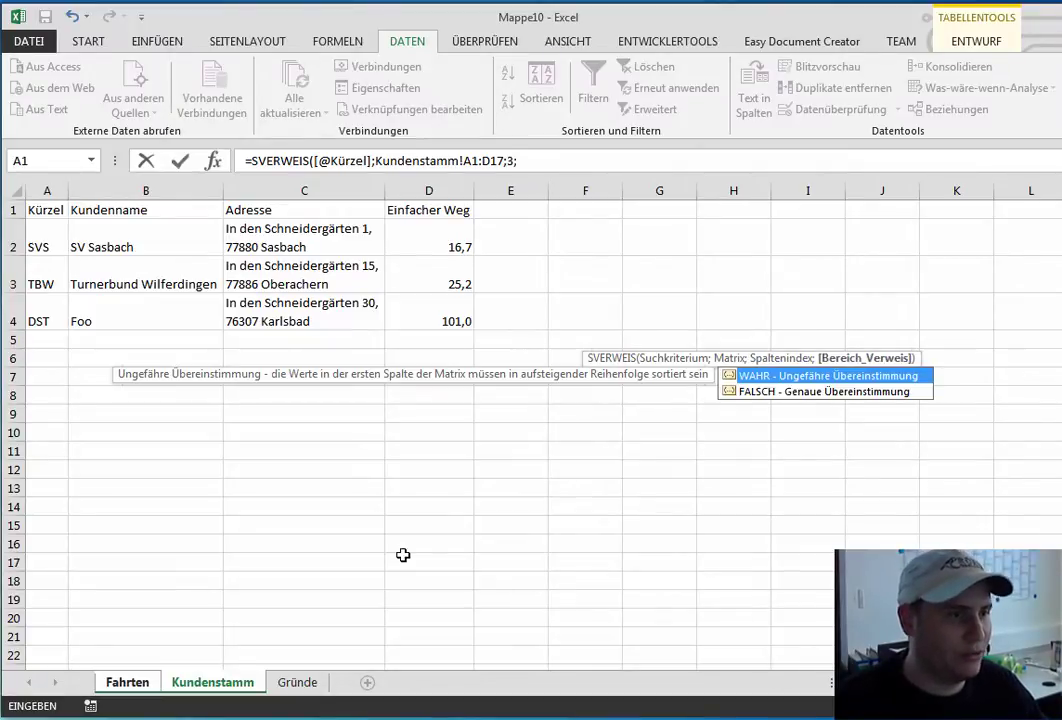
{"action": "key", "text": "Down"}
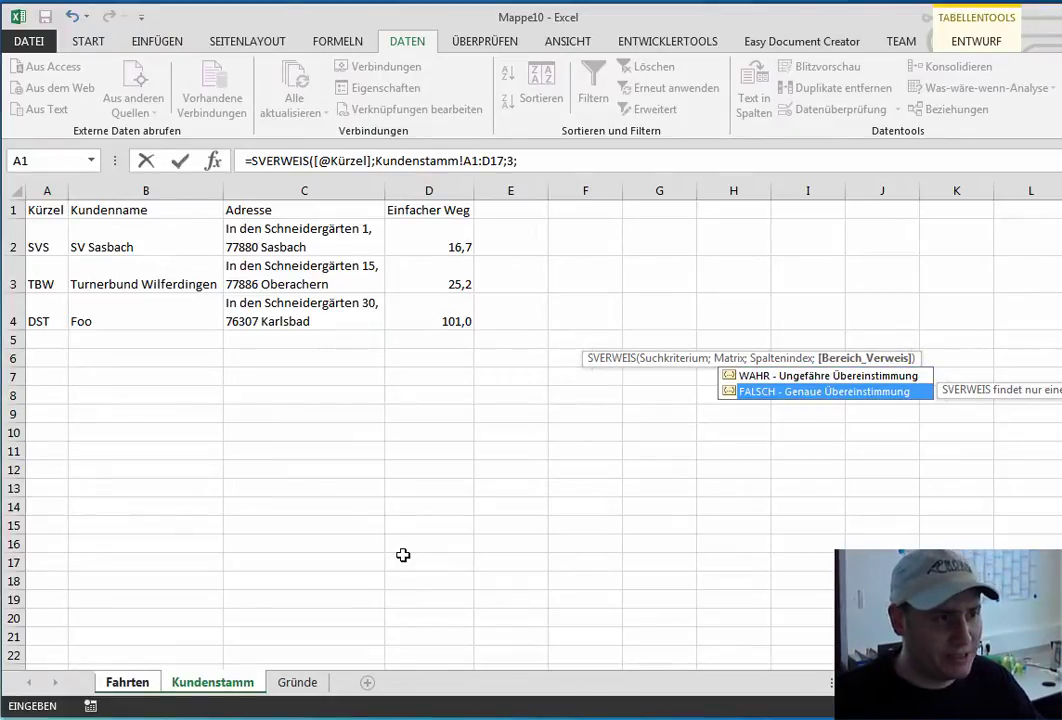
{"action": "key", "text": "Tab"}
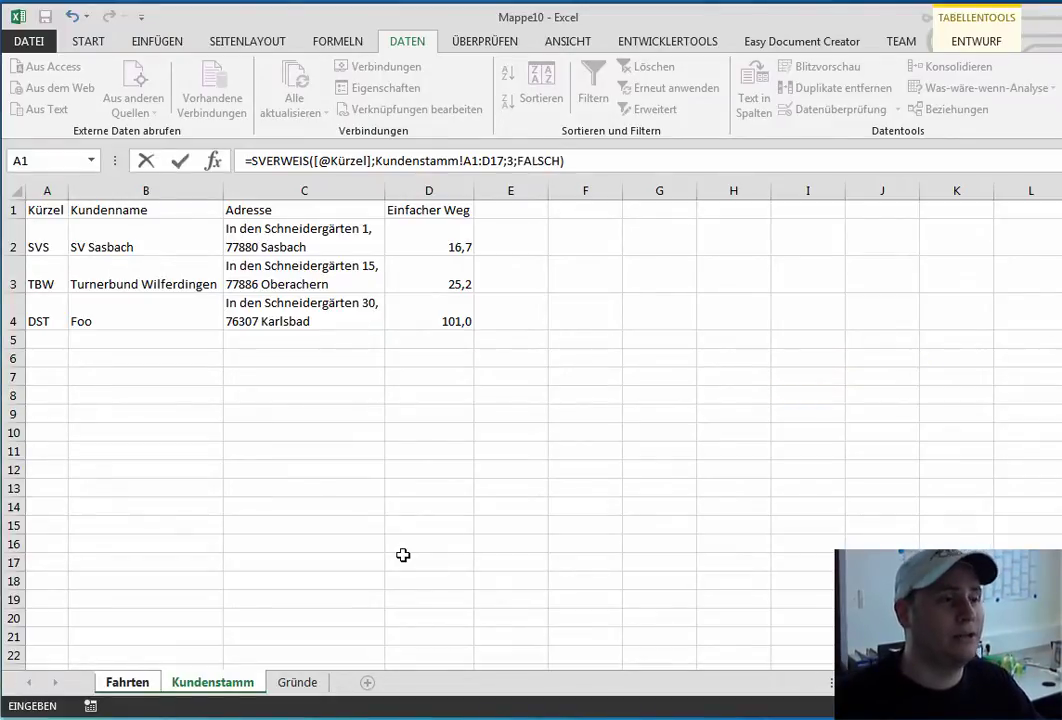
{"action": "key", "text": "Return"}
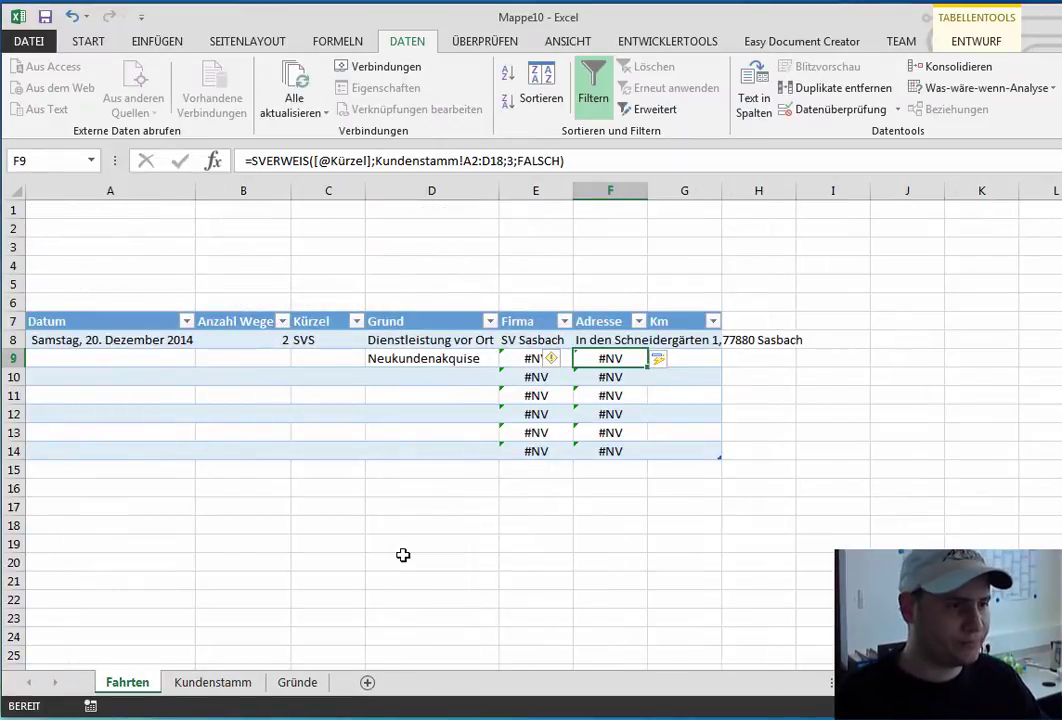
{"action": "left_click", "coordinate": [631, 344]}
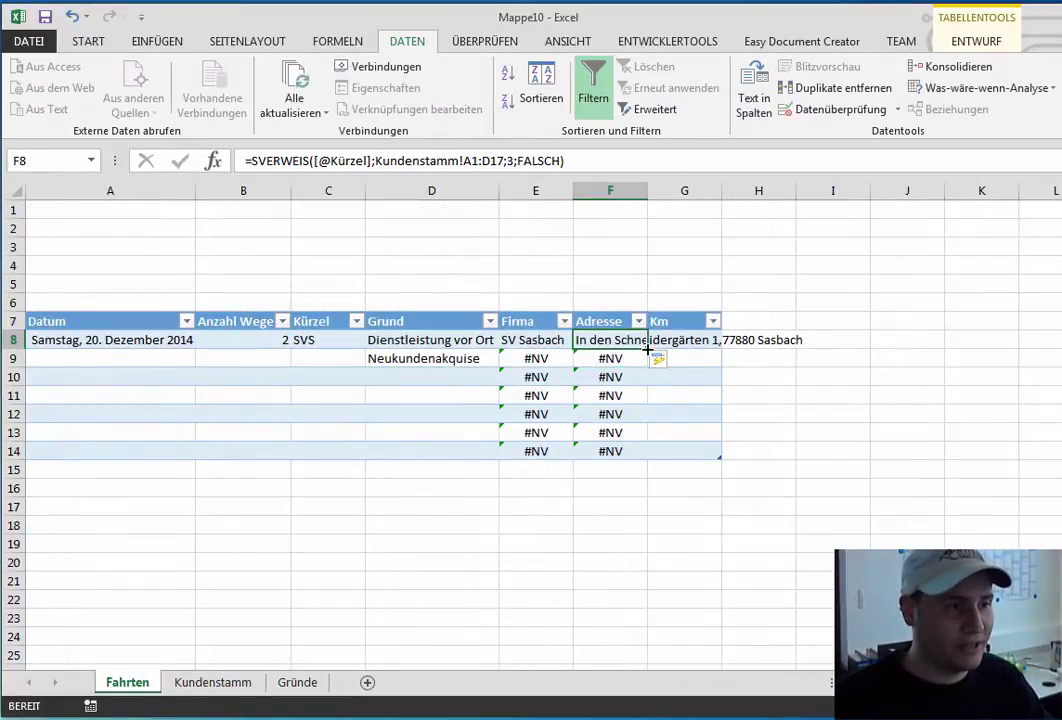
Copy F8's SVERWEIS address lookup into Km cell G8 and change its column index to 3.
{"action": "left_click_drag", "start_coordinate": [647, 347], "coordinate": [688, 342]}
{"action": "left_click", "coordinate": [688, 340]}
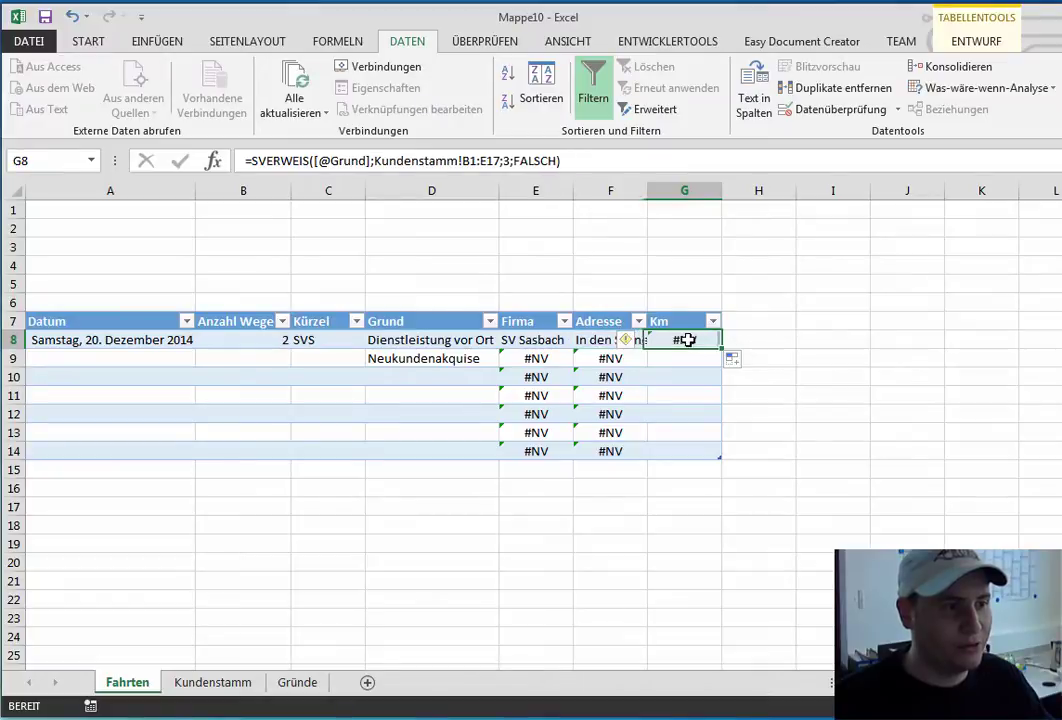
{"action": "left_click", "coordinate": [380, 161]}
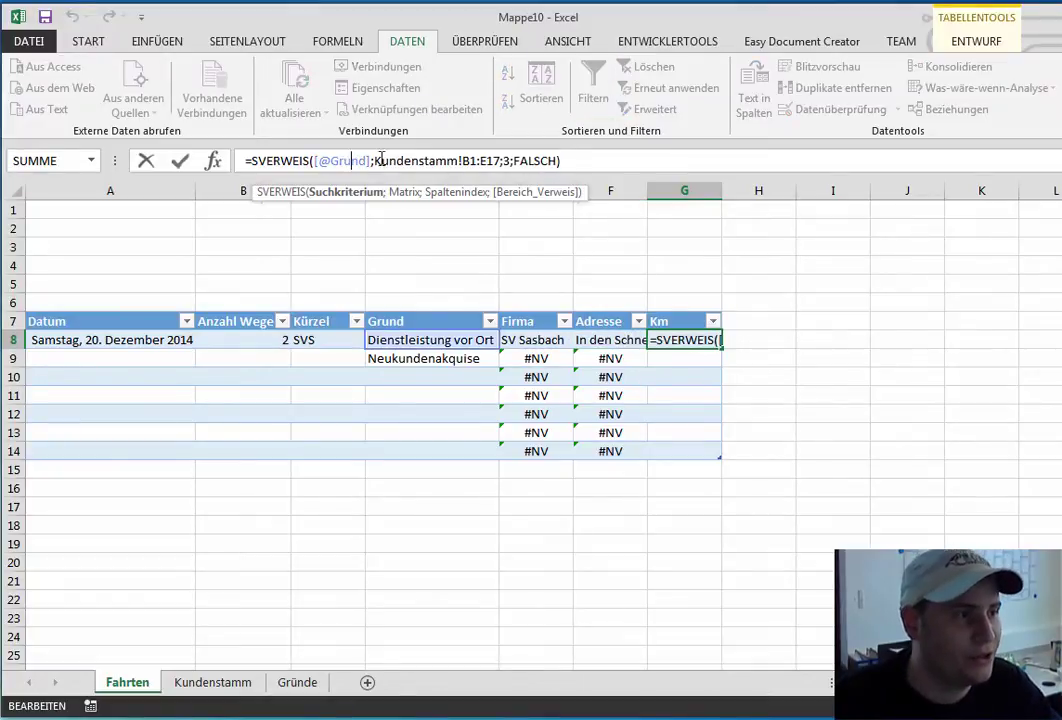
{"action": "left_click", "coordinate": [420, 161]}
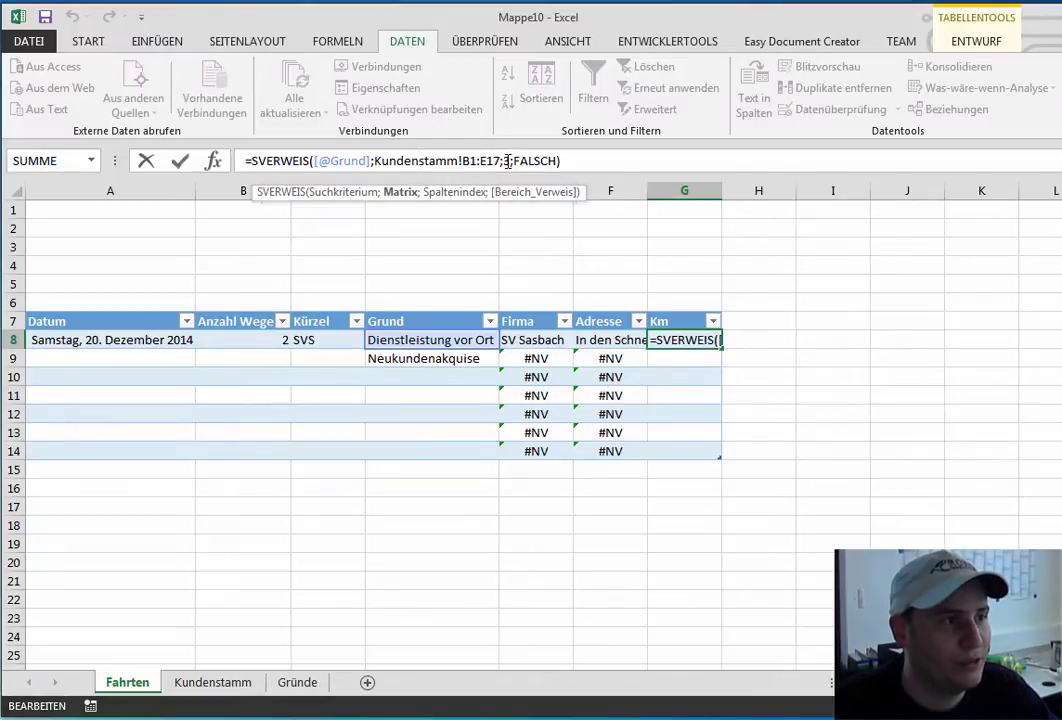
{"action": "left_click", "coordinate": [508, 161]}
{"action": "type", "text": "3"}
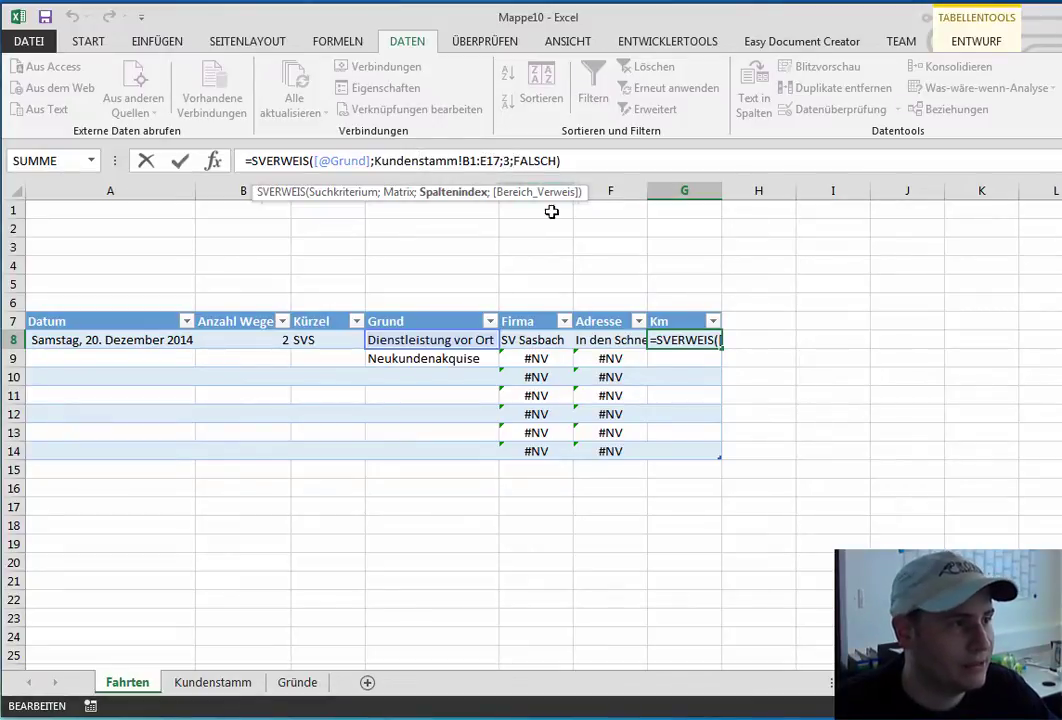
{"action": "left_click", "coordinate": [216, 160]}
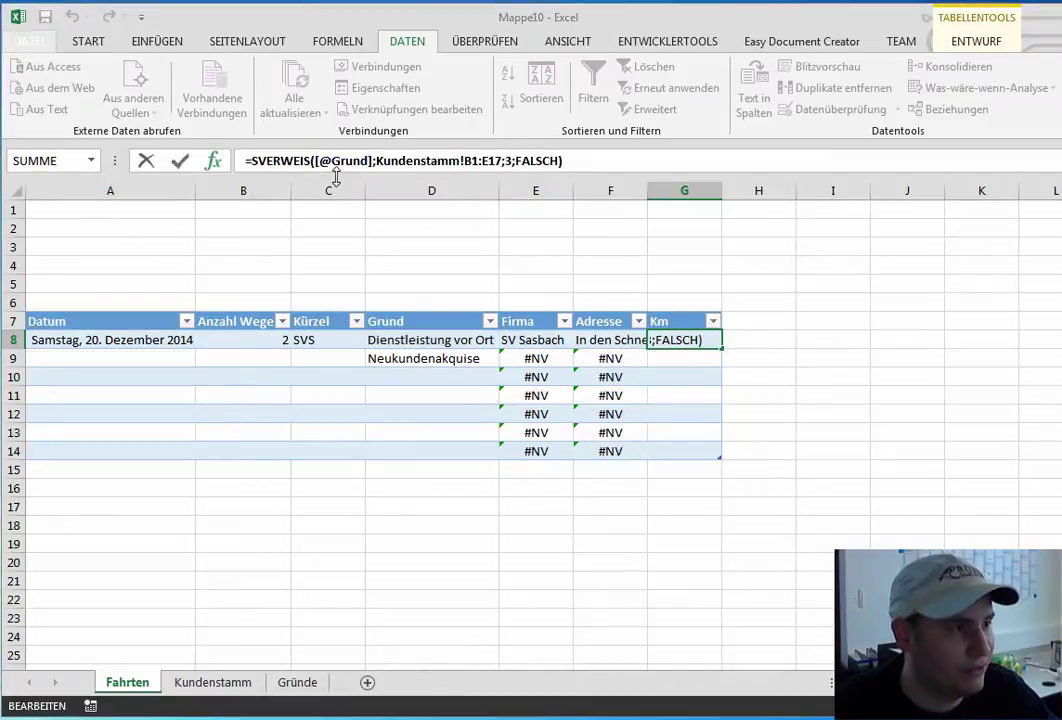
{"action": "left_click_drag", "start_coordinate": [890, 356], "coordinate": [1036, 331]}
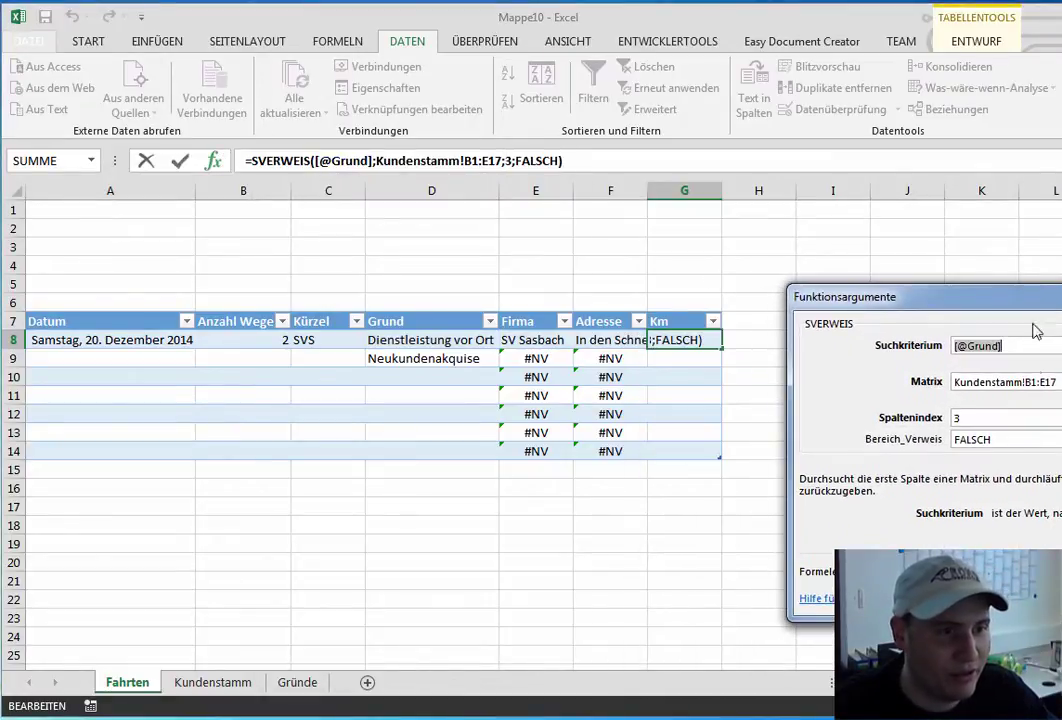
{"action": "left_click", "coordinate": [1007, 419]}
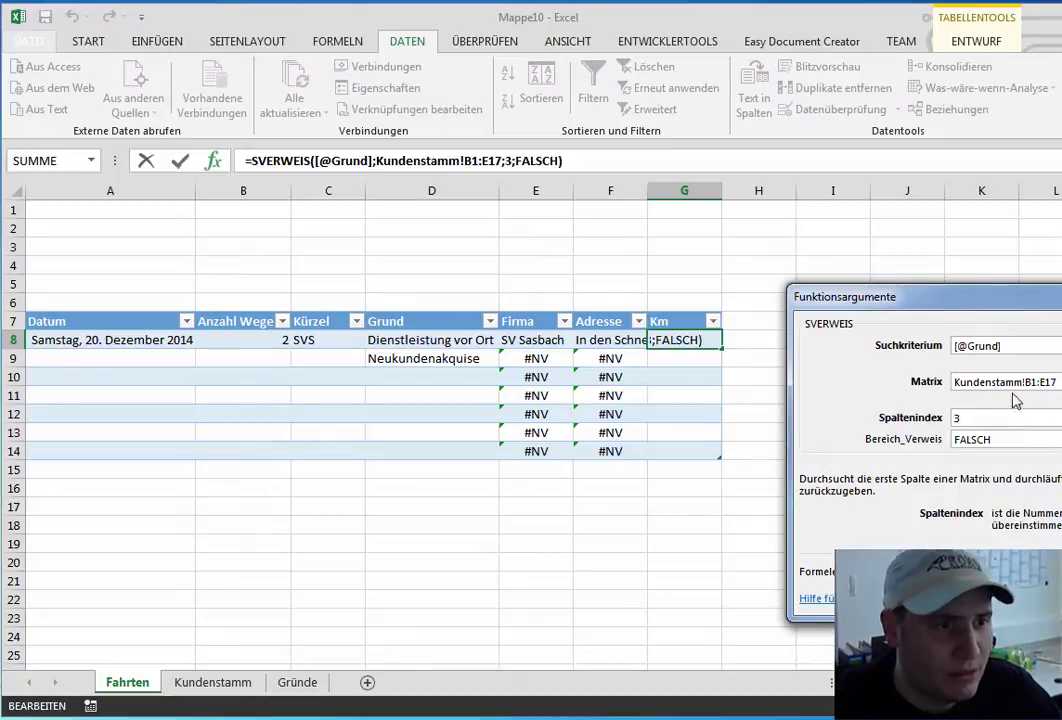
{"action": "left_click", "coordinate": [1047, 348]}
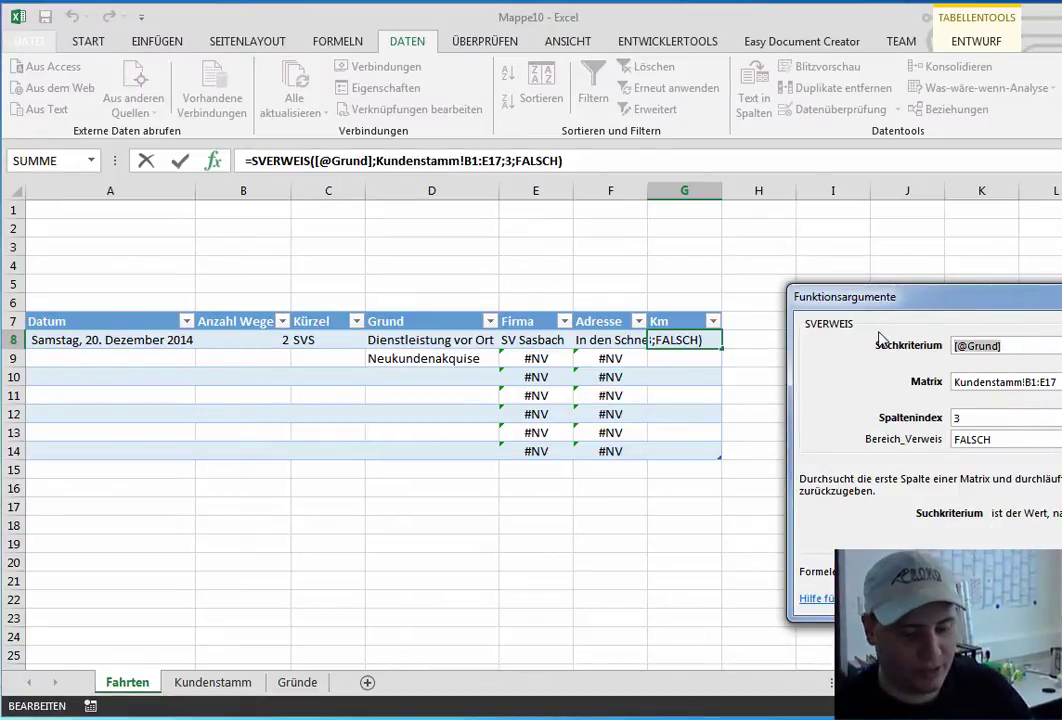
{"action": "key", "text": "BackSpace"}
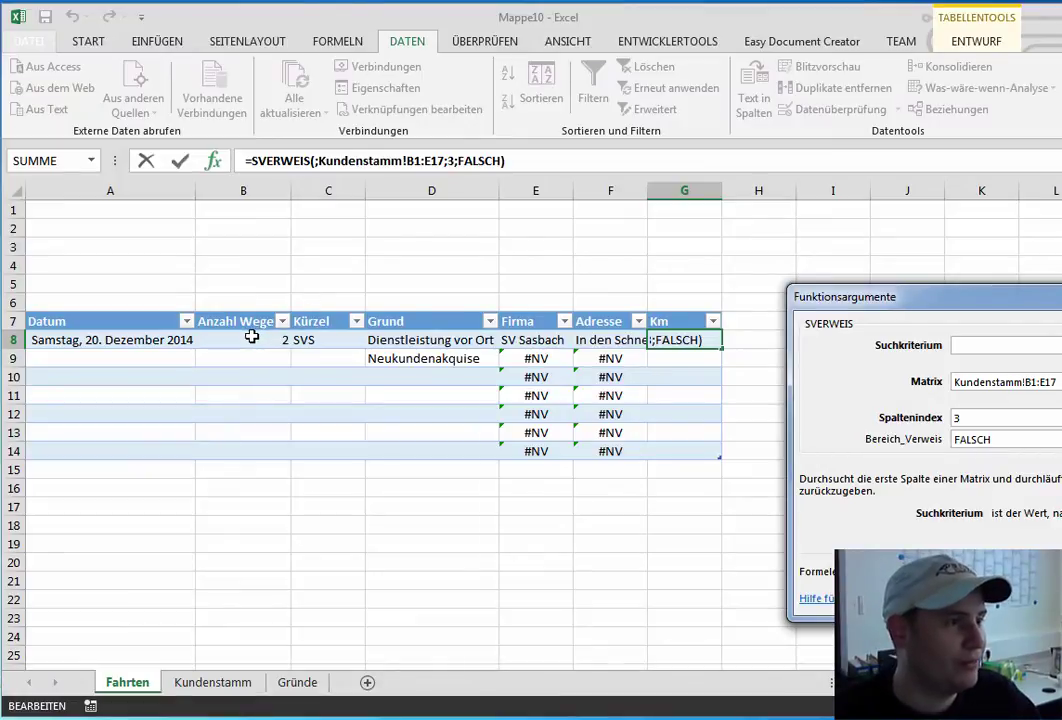
{"action": "left_click", "coordinate": [252, 337]}
{"action": "left_click", "coordinate": [326, 341]}
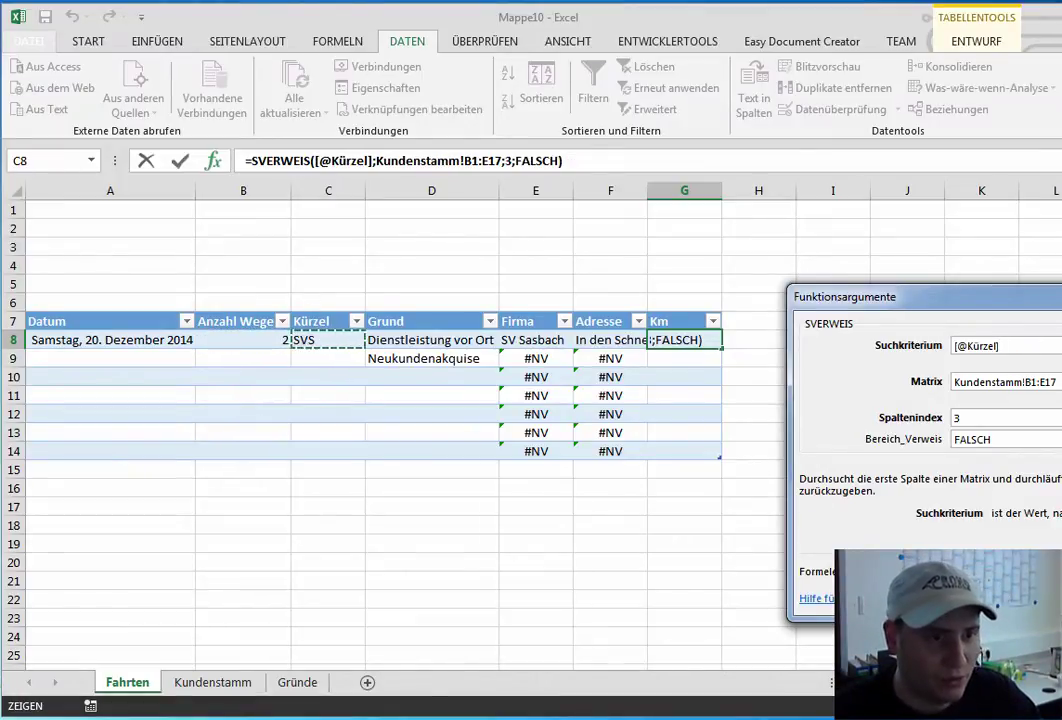
Set Spaltenindex to 4 and Matrix to Kundenstamm!A1:D7, then commit the Km formula.
{"action": "left_click", "coordinate": [980, 415]}
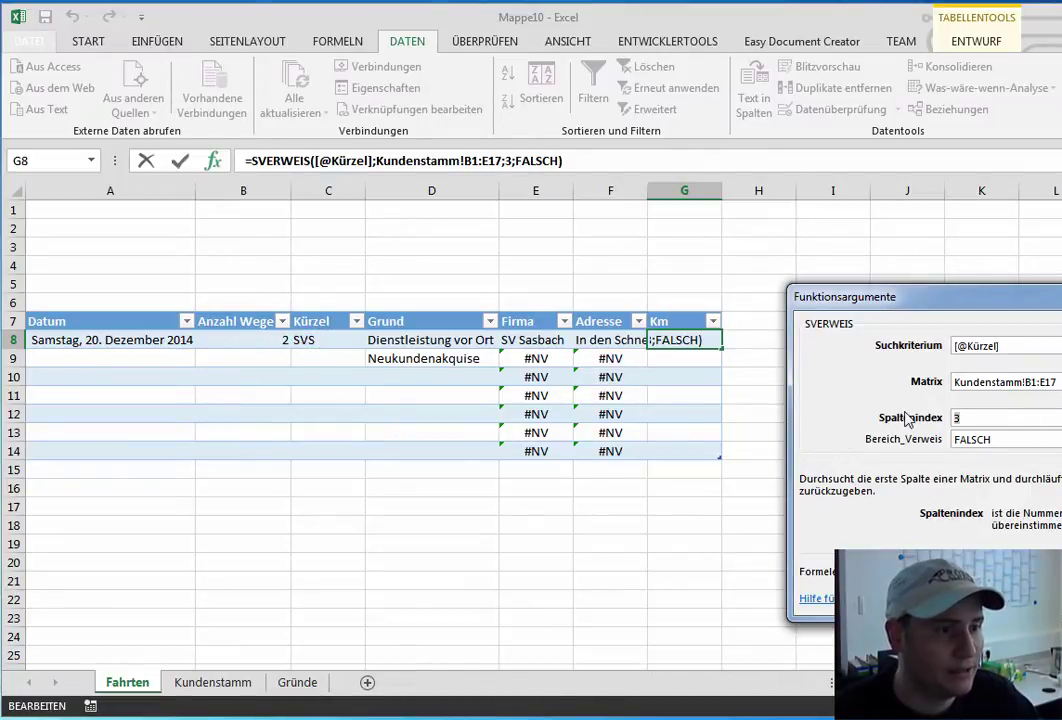
{"action": "left_click", "coordinate": [212, 682]}
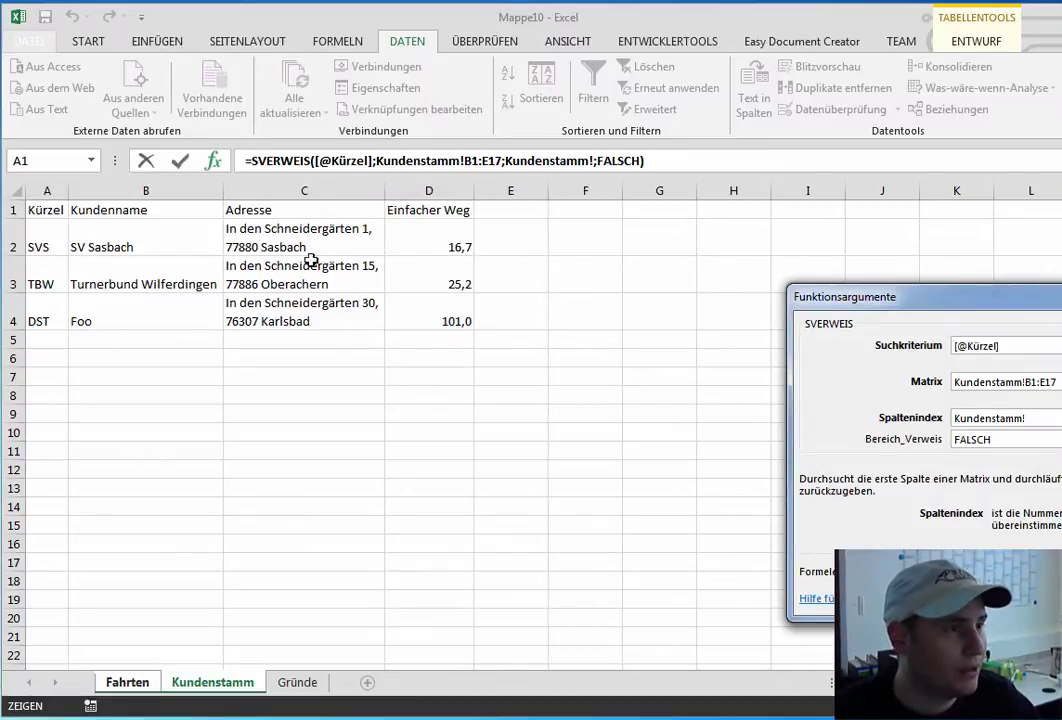
{"action": "left_click_drag", "start_coordinate": [995, 416], "coordinate": [846, 398]}
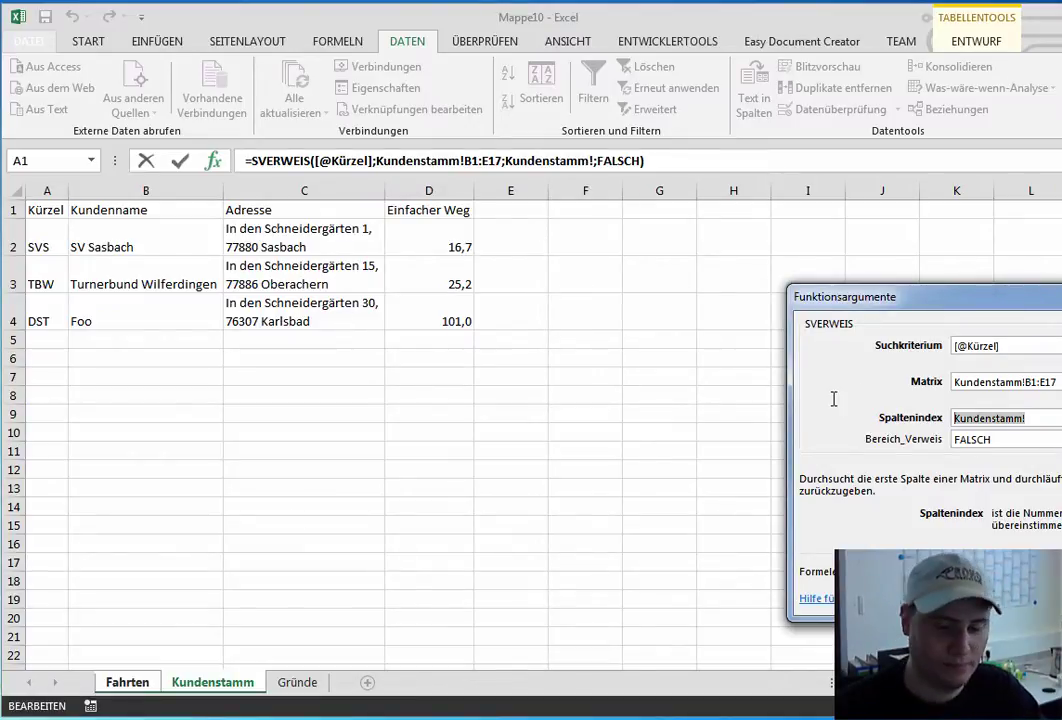
{"action": "type", "text": "4"}
{"action": "key", "text": "Tab"}
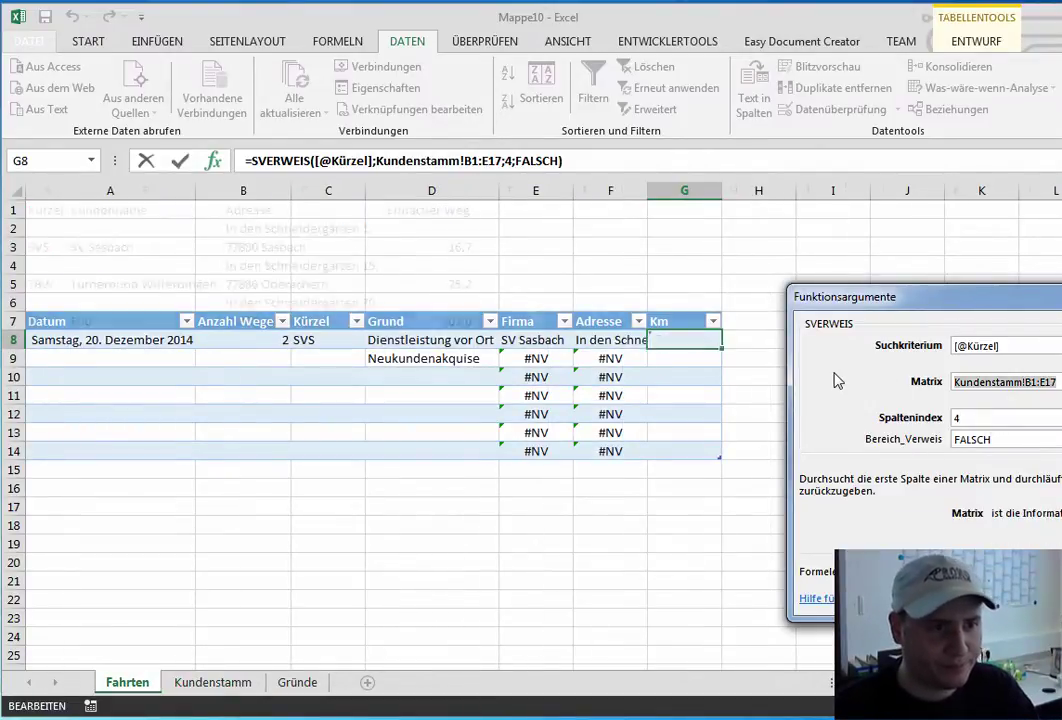
{"action": "key", "text": "shift+Tab"}
{"action": "key", "text": "shift+Tab"}
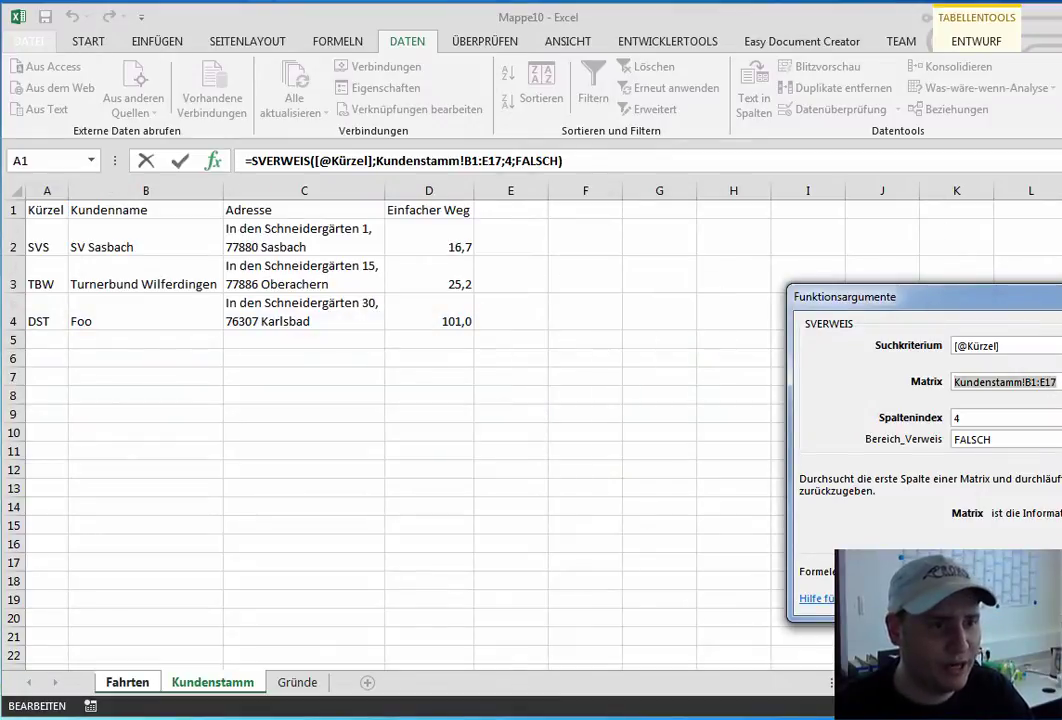
{"action": "key", "text": "BackSpace"}
{"action": "mouse_move", "coordinate": [50, 210]}
{"action": "left_mouse_down"}
{"action": "mouse_move", "coordinate": [446, 325]}
{"action": "mouse_move", "coordinate": [441, 382]}
{"action": "left_mouse_up"}
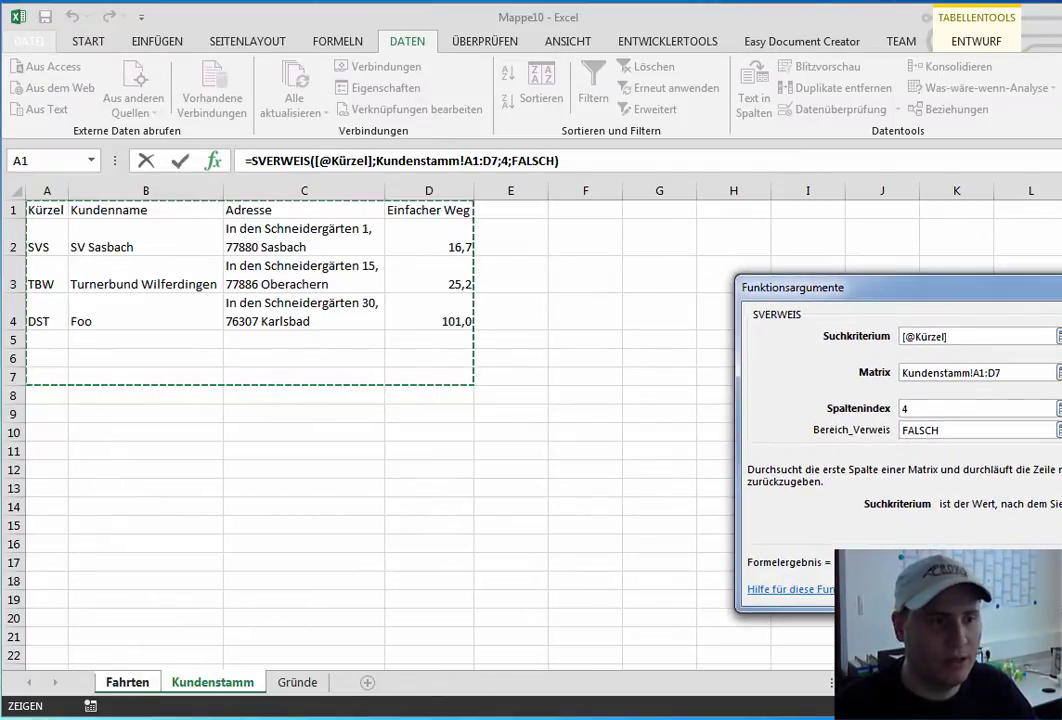
{"action": "key", "text": "Return"}
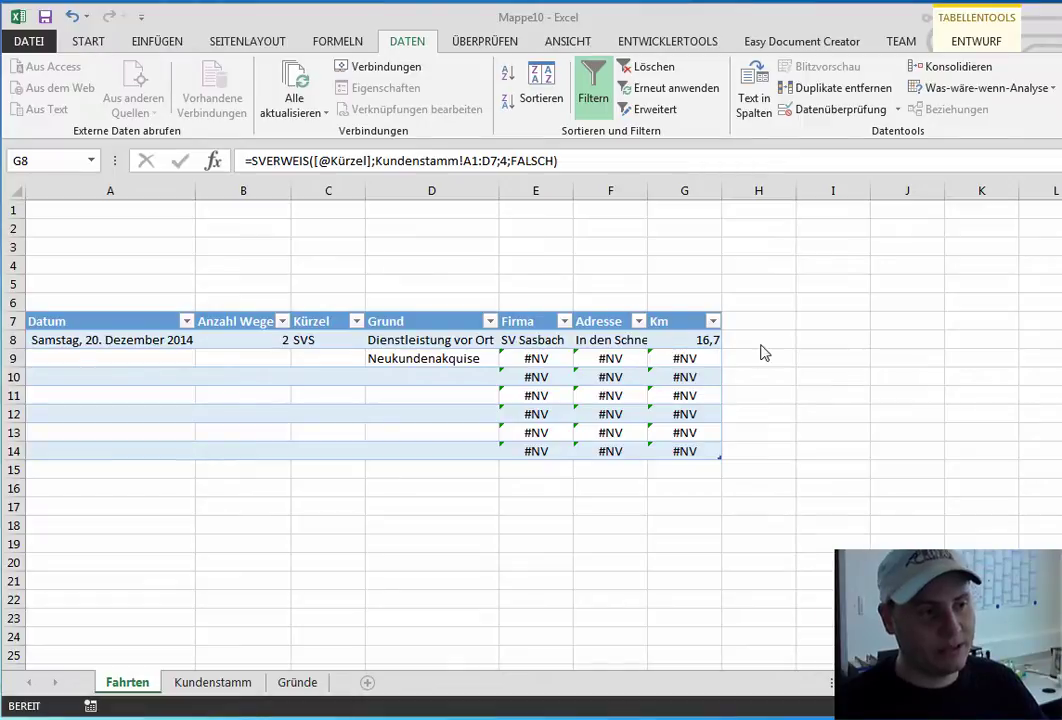
Copy the Firma formula down to row 9 and enter TBW as the second trip's Kürzel.
{"action": "left_click", "coordinate": [563, 342]}
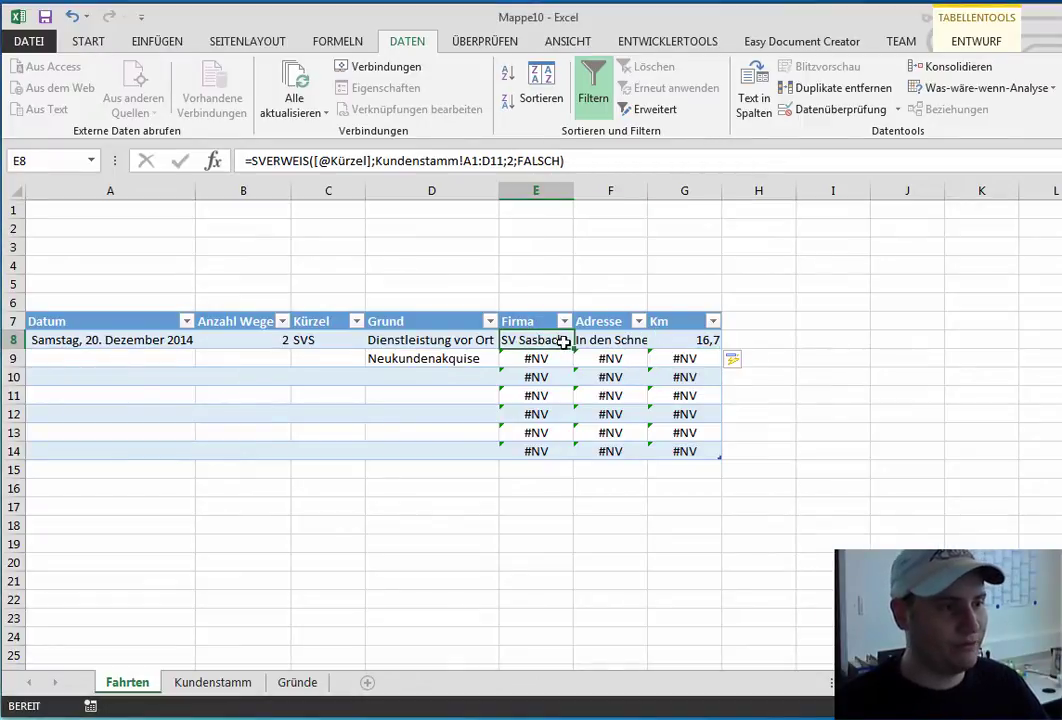
{"action": "left_click_drag", "start_coordinate": [573, 348], "coordinate": [570, 364]}
{"action": "left_click", "coordinate": [545, 366]}
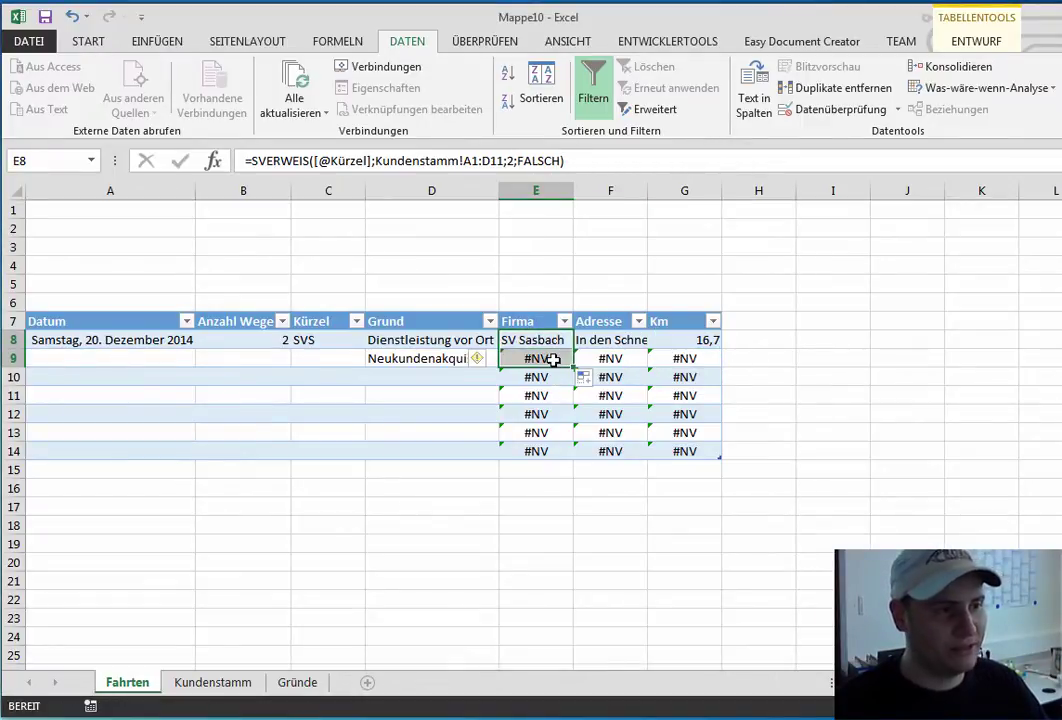
{"action": "left_click", "coordinate": [320, 362]}
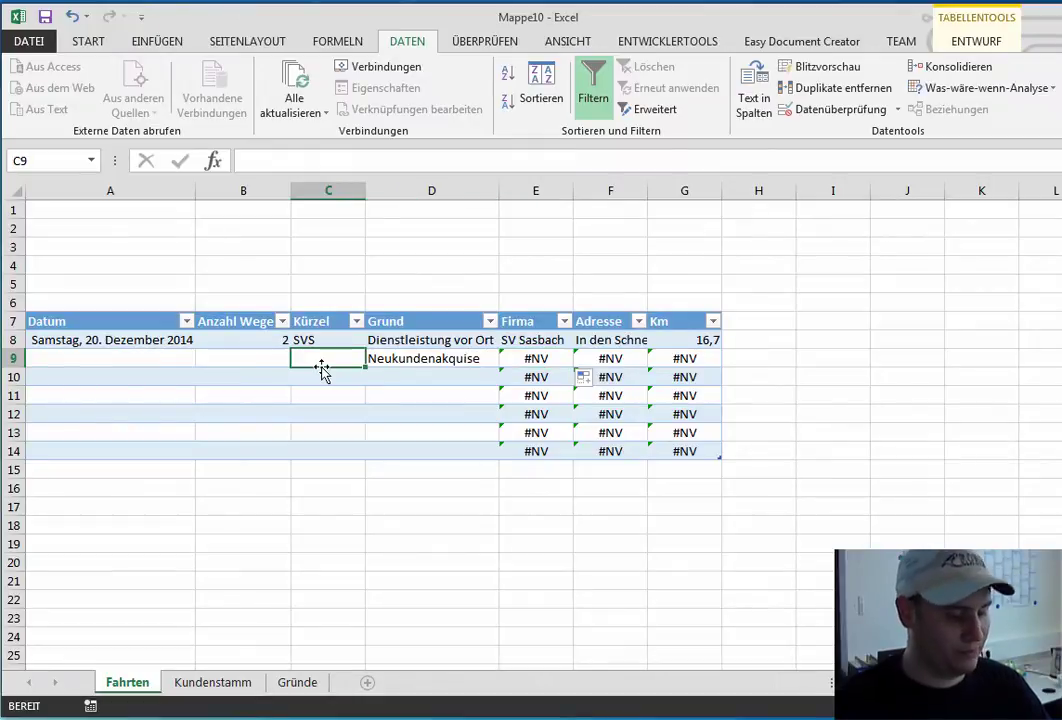
{"action": "type", "text": "TBW"}
{"action": "key", "text": "Return"}
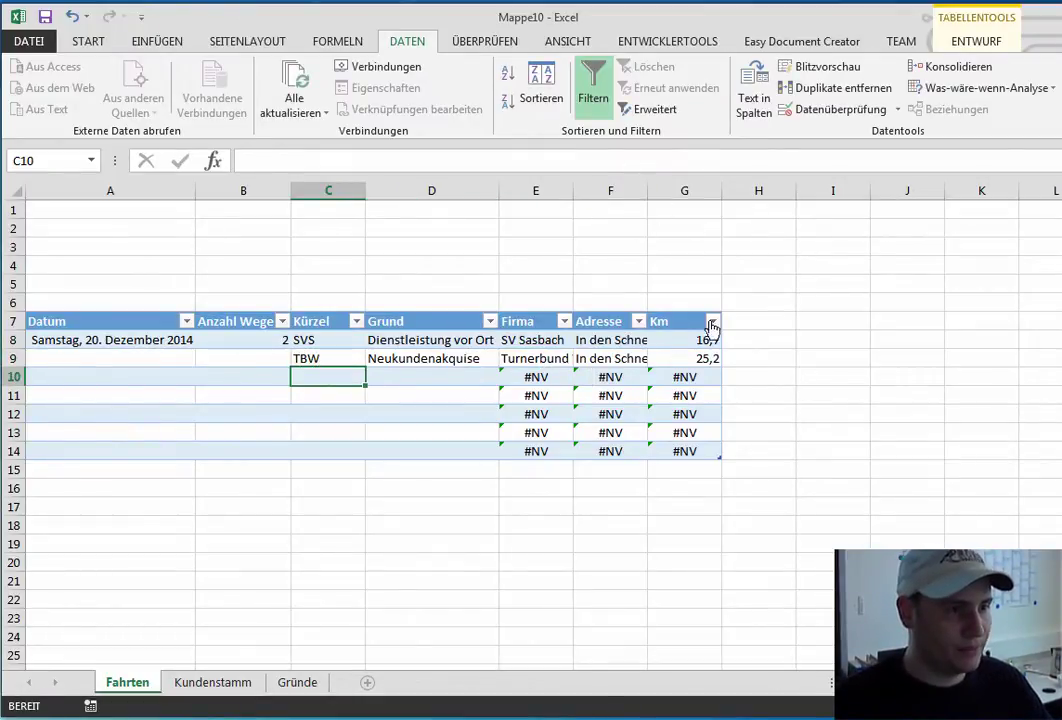
Anchor the Firma lookup range as Kundenstamm!$A$1:$D$11 and fill it down to row 14.
{"action": "left_click", "coordinate": [530, 362]}
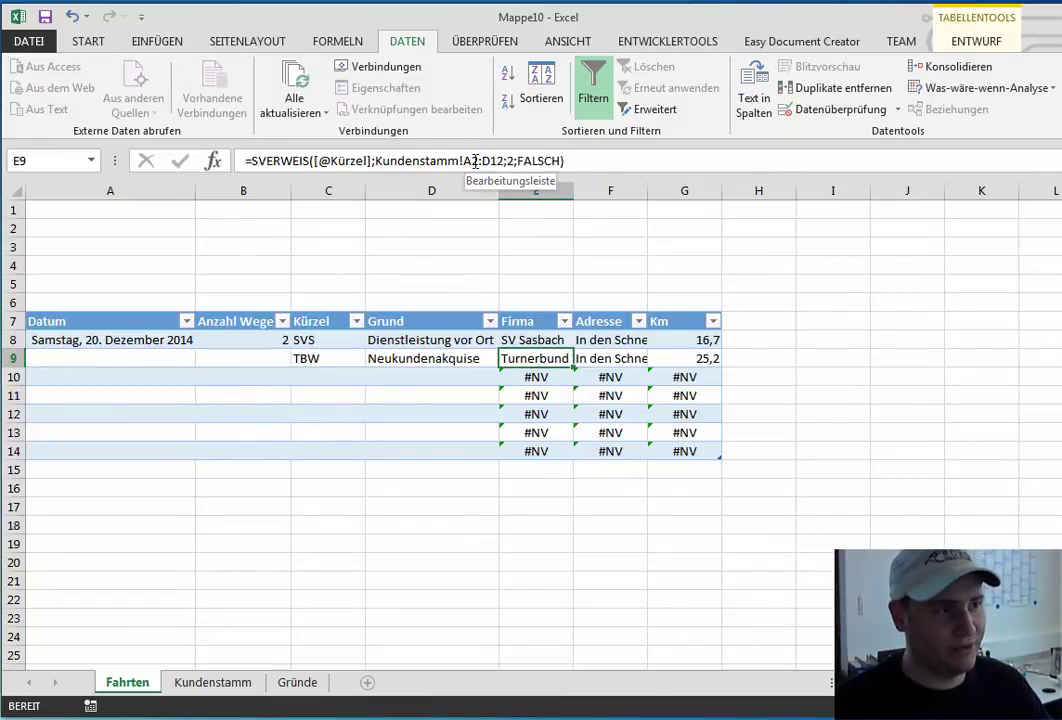
{"action": "left_click", "coordinate": [543, 338]}
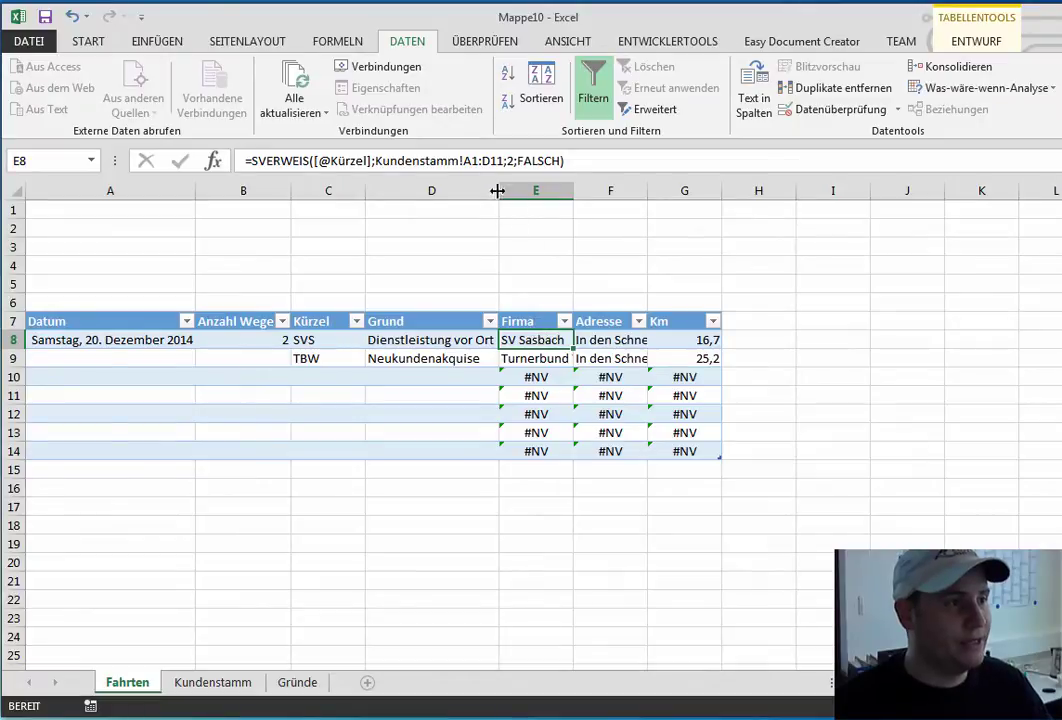
{"action": "left_click", "coordinate": [464, 162]}
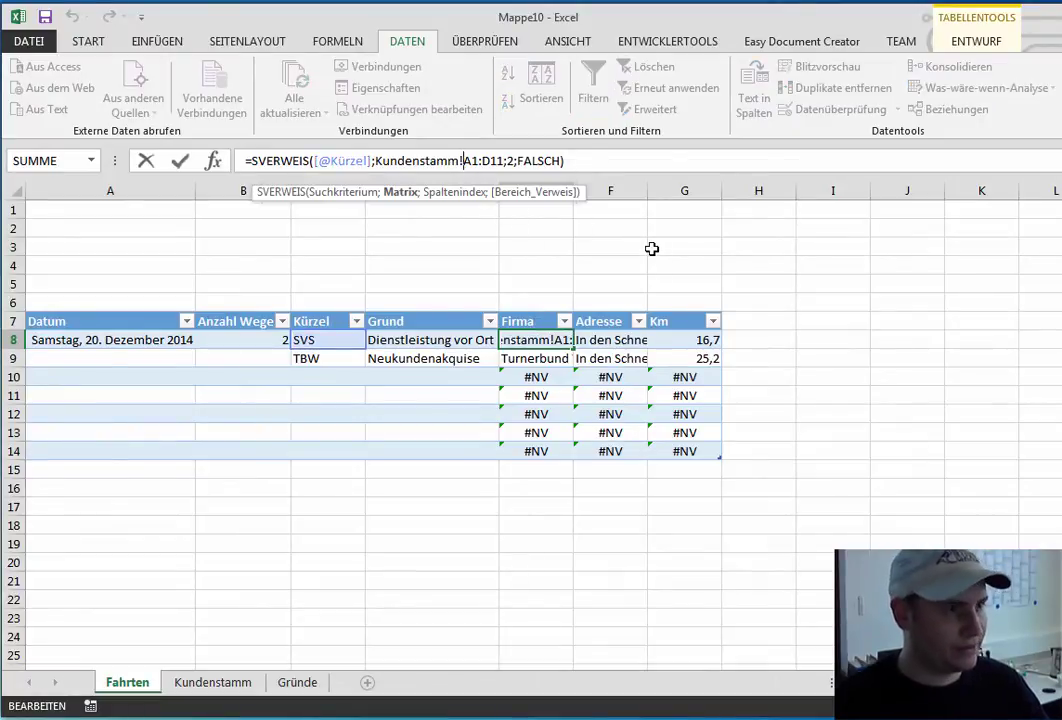
{"action": "type", "text": "$"}
{"action": "key", "text": "Right"}
{"action": "type", "text": "$"}
{"action": "key", "text": "Right"}
{"action": "key", "text": "Right"}
{"action": "type", "text": "$"}
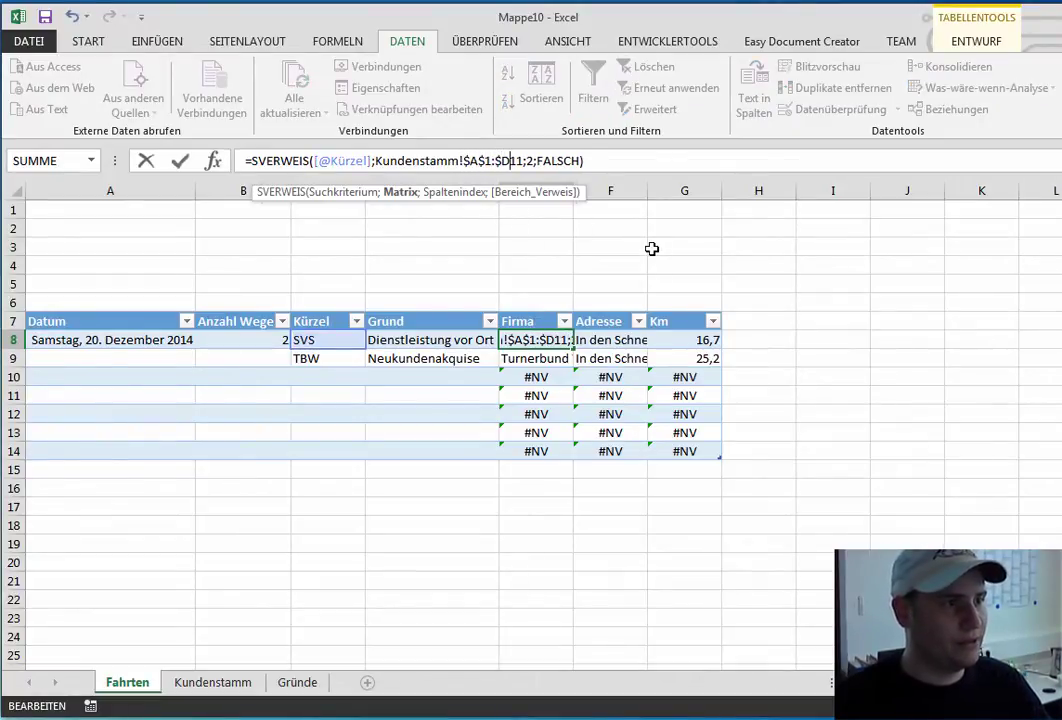
{"action": "key", "text": "Right"}
{"action": "type", "text": "$"}
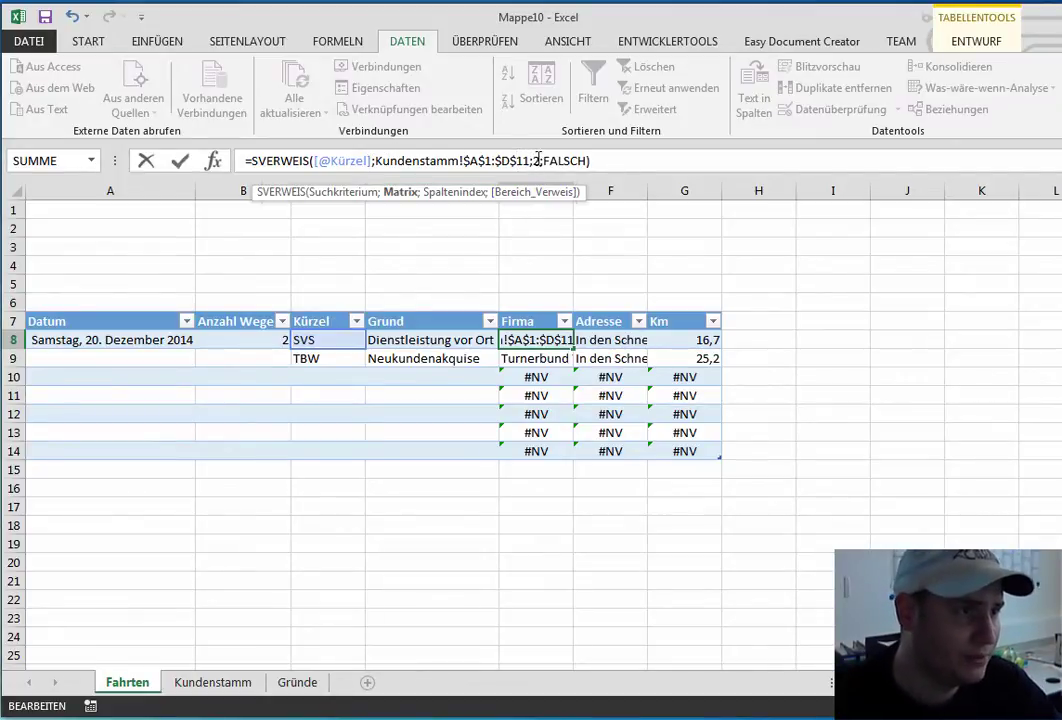
{"action": "left_click", "coordinate": [541, 161]}
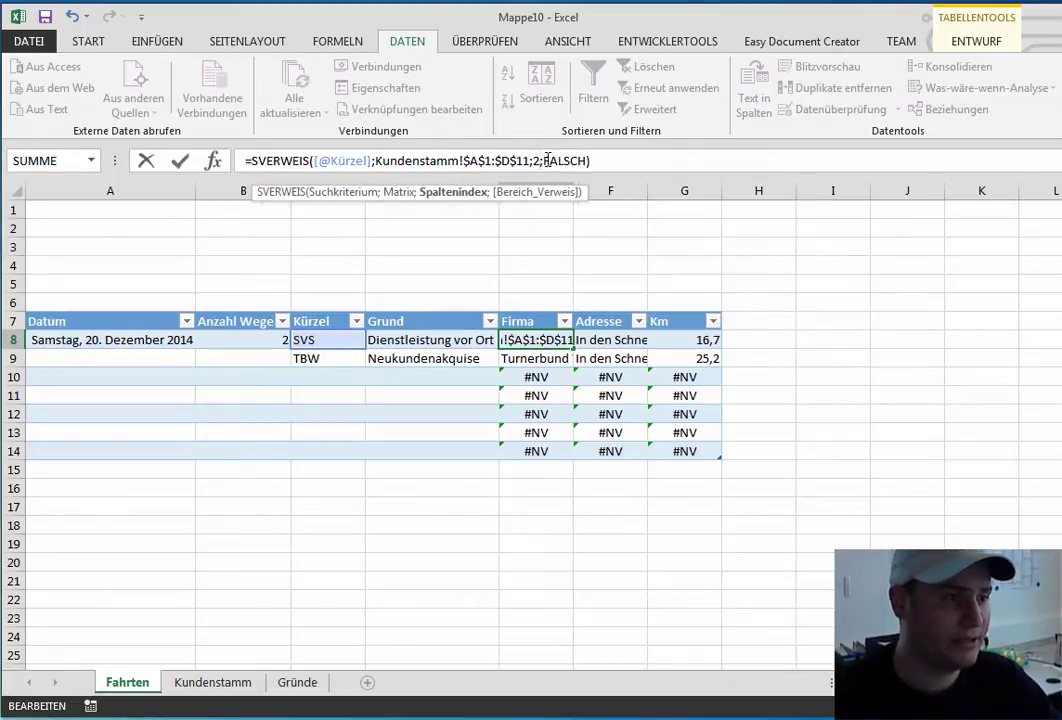
{"action": "key", "text": "Return"}
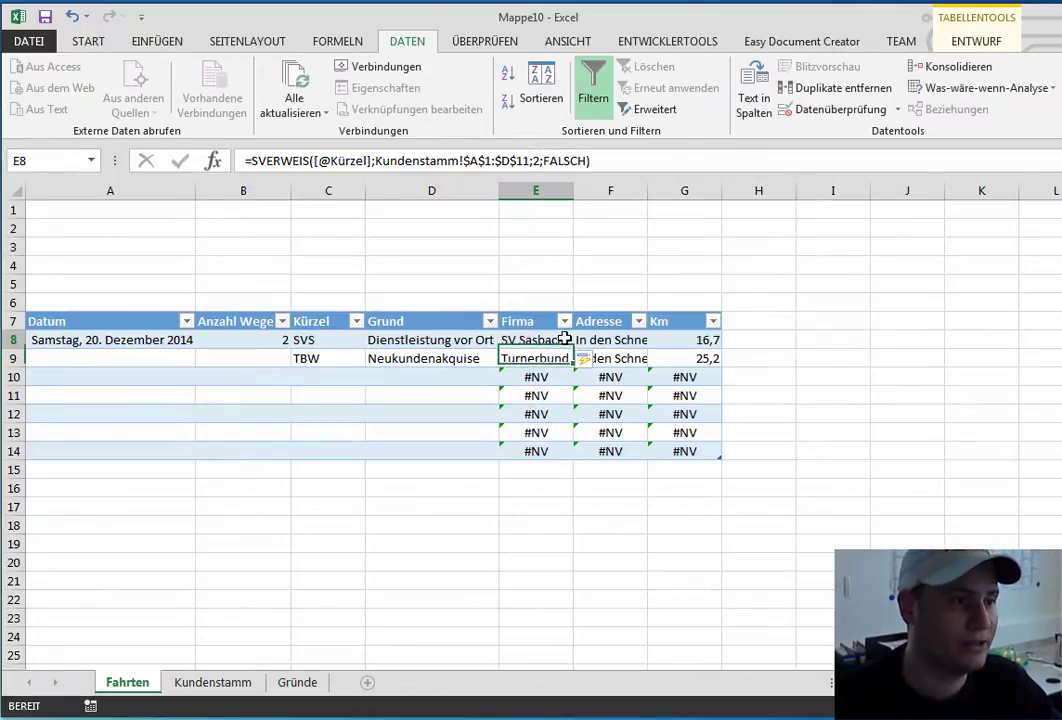
{"action": "left_click_drag", "start_coordinate": [560, 340], "coordinate": [570, 460]}
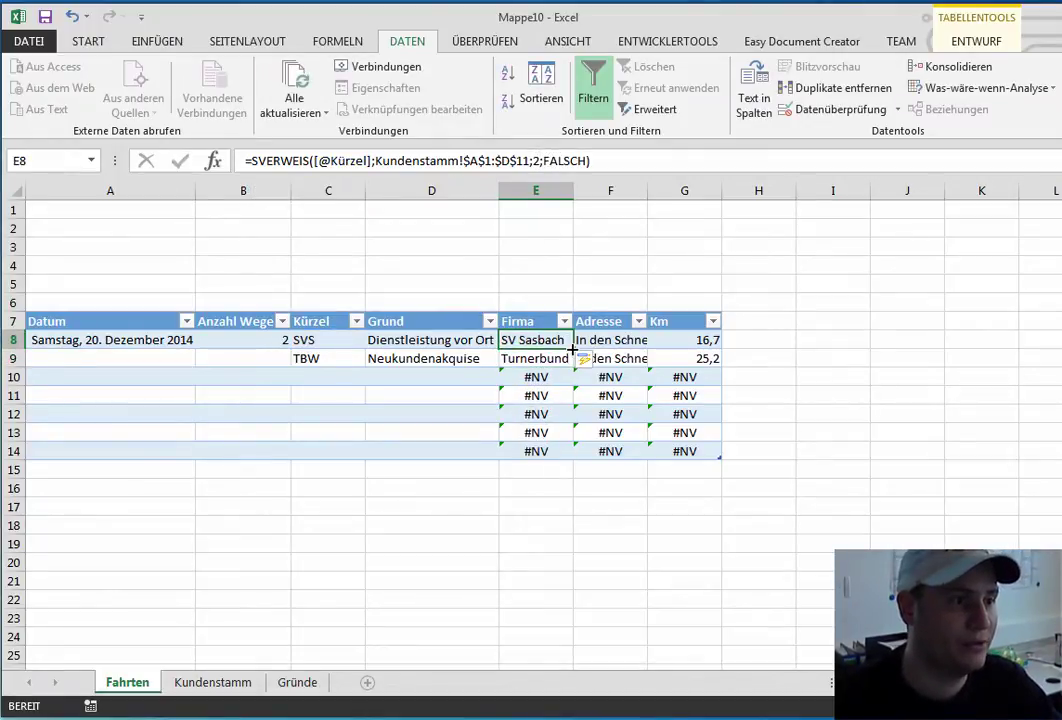
Enter Kürzel codes SVS, DST, TBW, SVS and TBW for the trips in rows 10–14.
{"action": "left_click", "coordinate": [362, 376]}
{"action": "type", "text": "SVS"}
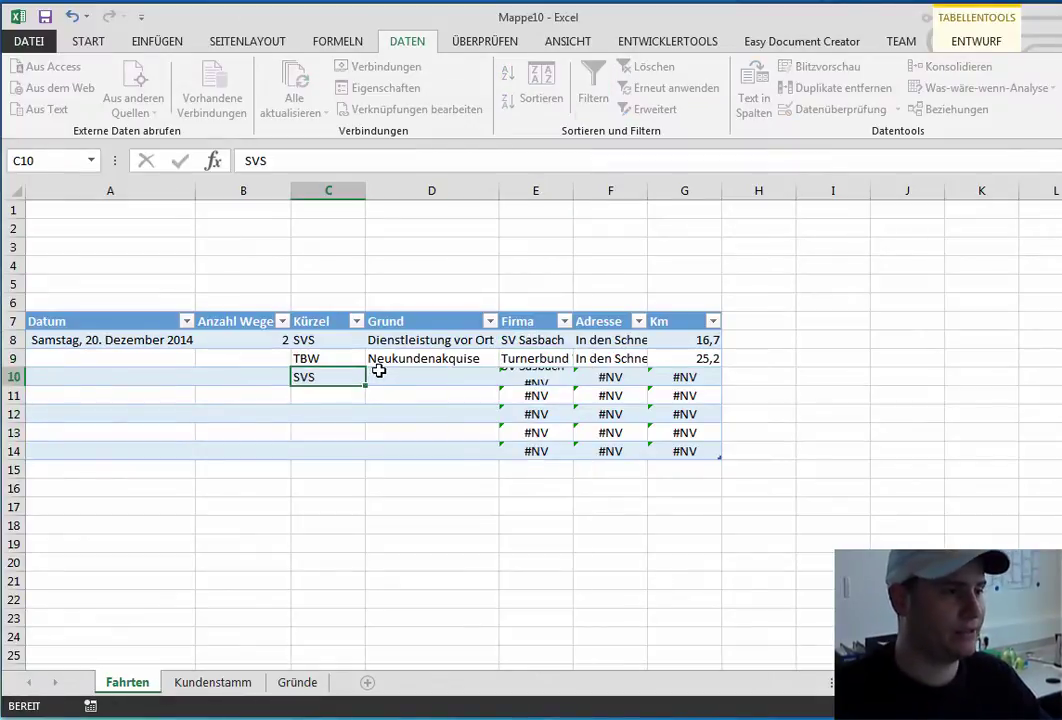
{"action": "key", "text": "Return"}
{"action": "type", "text": "DST"}
{"action": "key", "text": "Return"}
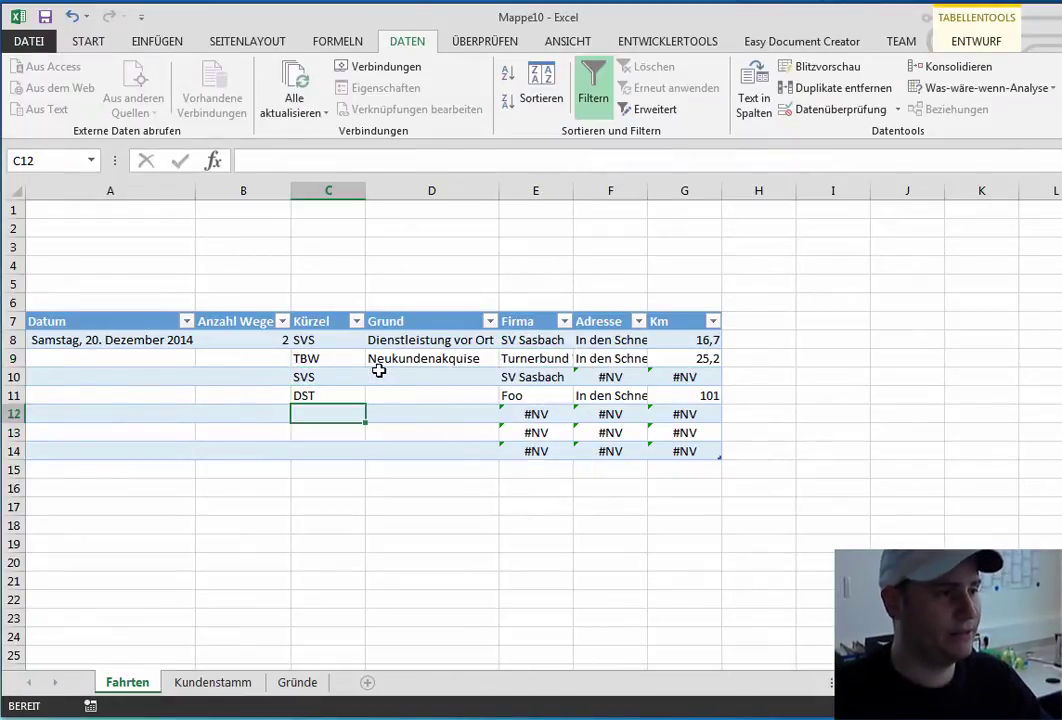
{"action": "type", "text": "TBW"}
{"action": "key", "text": "Return"}
{"action": "type", "text": "SVS"}
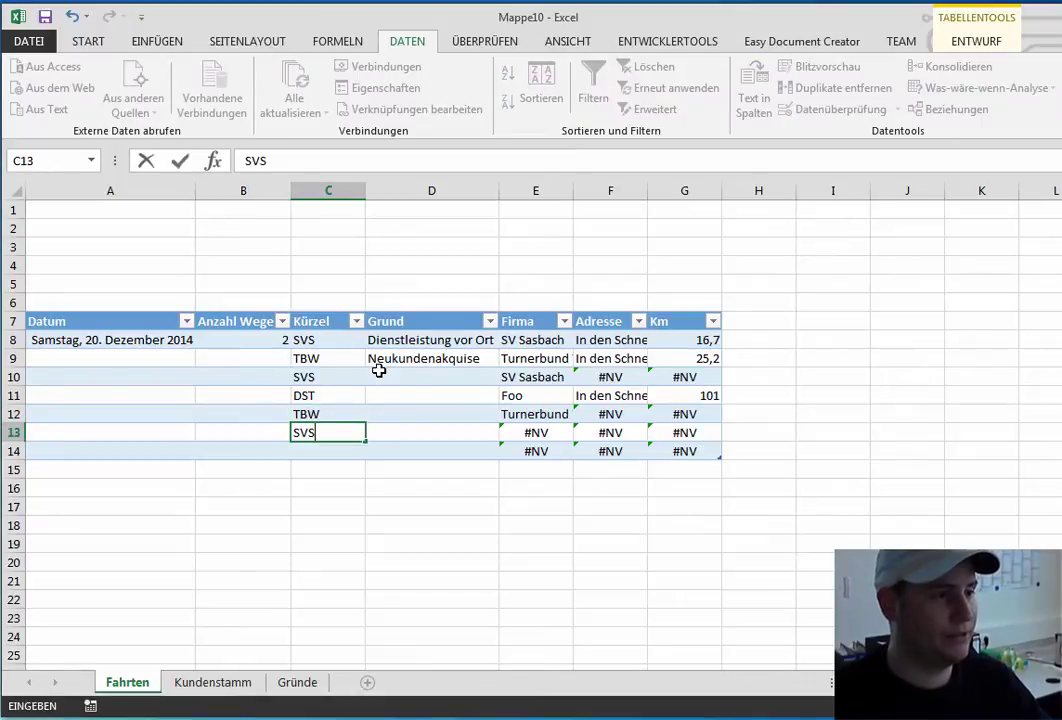
{"action": "key", "text": "Return"}
{"action": "type", "text": "TBW"}
{"action": "key", "text": "Return"}
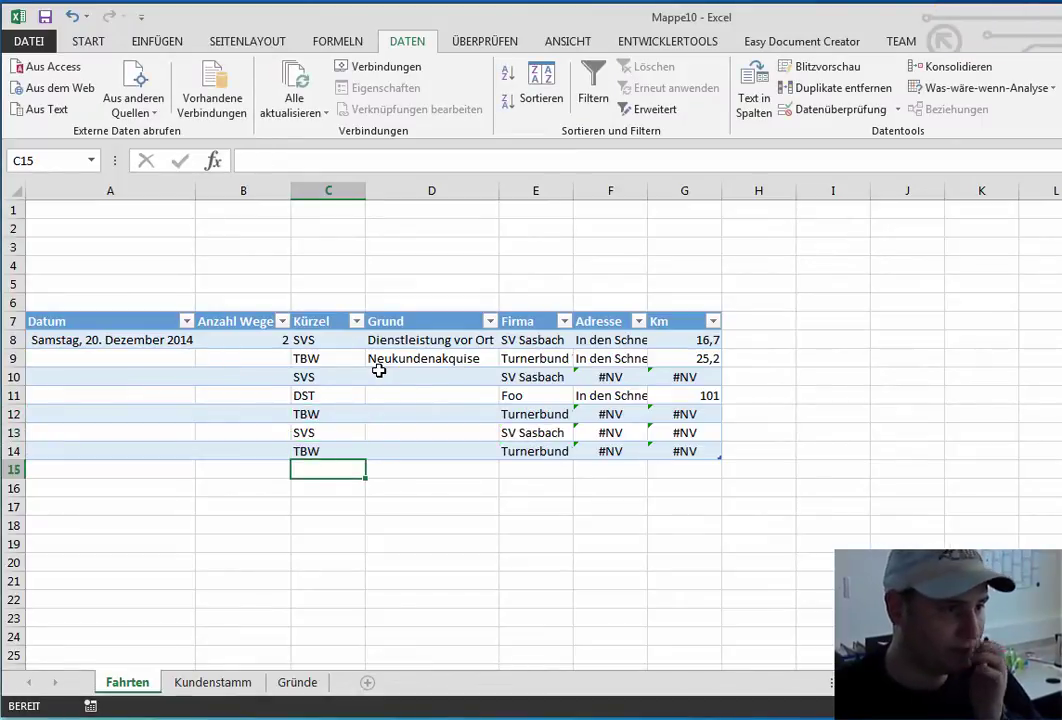
Anchor the Adresse lookup range as Kundenstamm!$A$1:$D$17 and fill it down the column.
{"action": "left_click", "coordinate": [617, 341]}
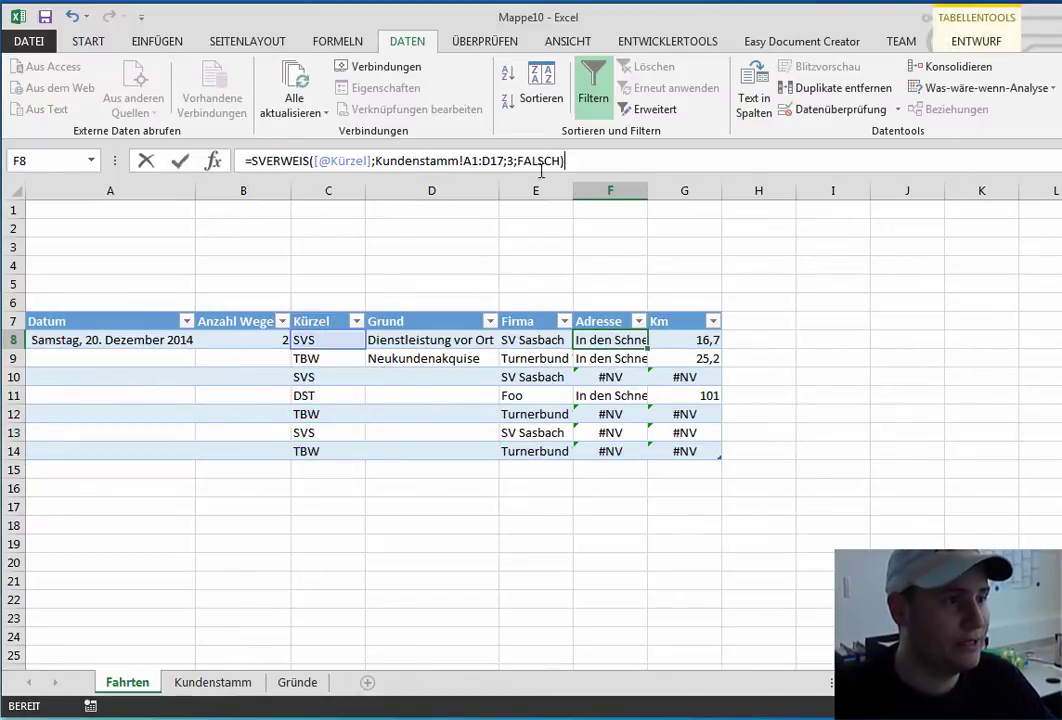
{"action": "left_click", "coordinate": [463, 161]}
{"action": "type", "text": "$"}
{"action": "key", "text": "Right"}
{"action": "type", "text": "$A"}
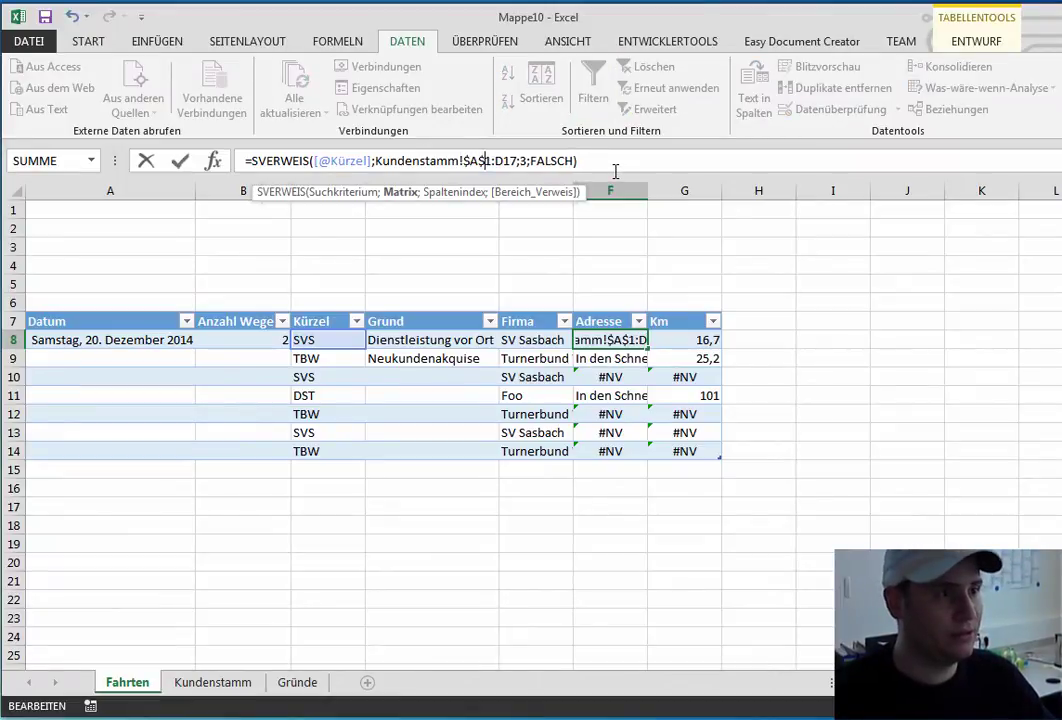
{"action": "type", "text": "$"}
{"action": "key", "text": "Right"}
{"action": "type", "text": "$"}
{"action": "key", "text": "Return"}
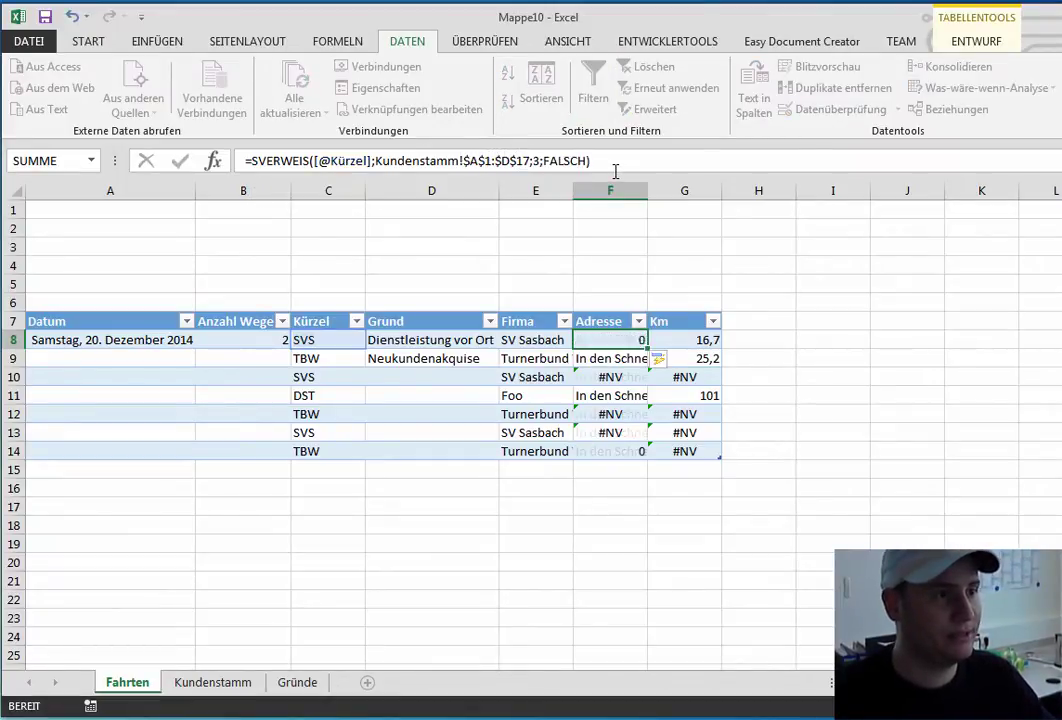
{"action": "left_click", "coordinate": [628, 340]}
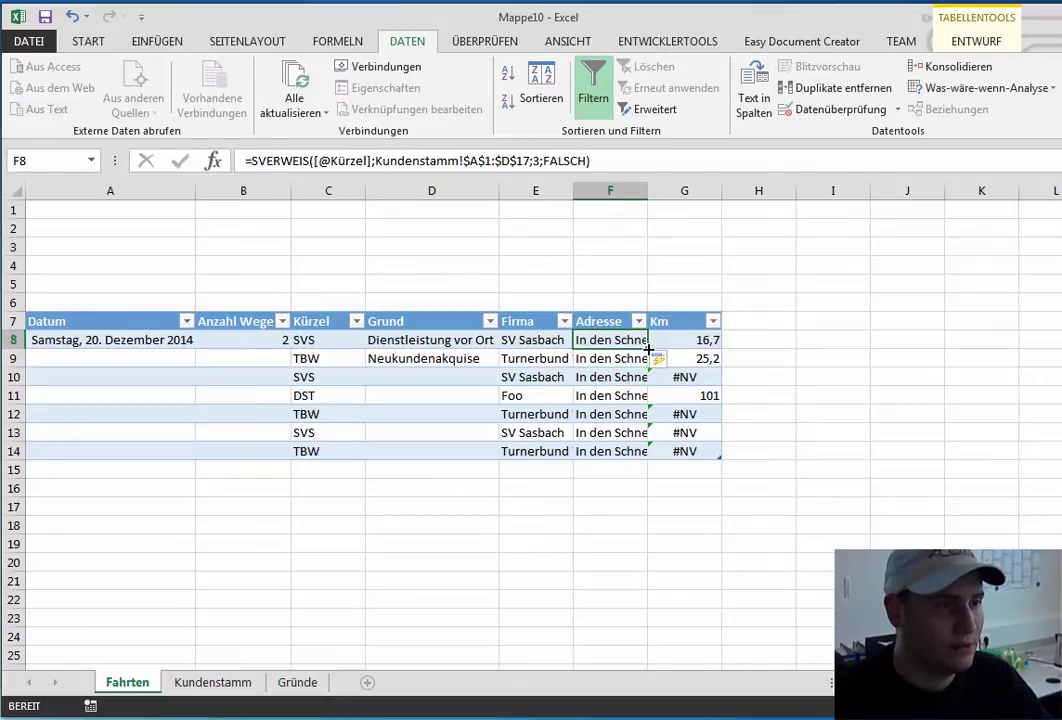
{"action": "key", "text": "ctrl+shift+Down"}
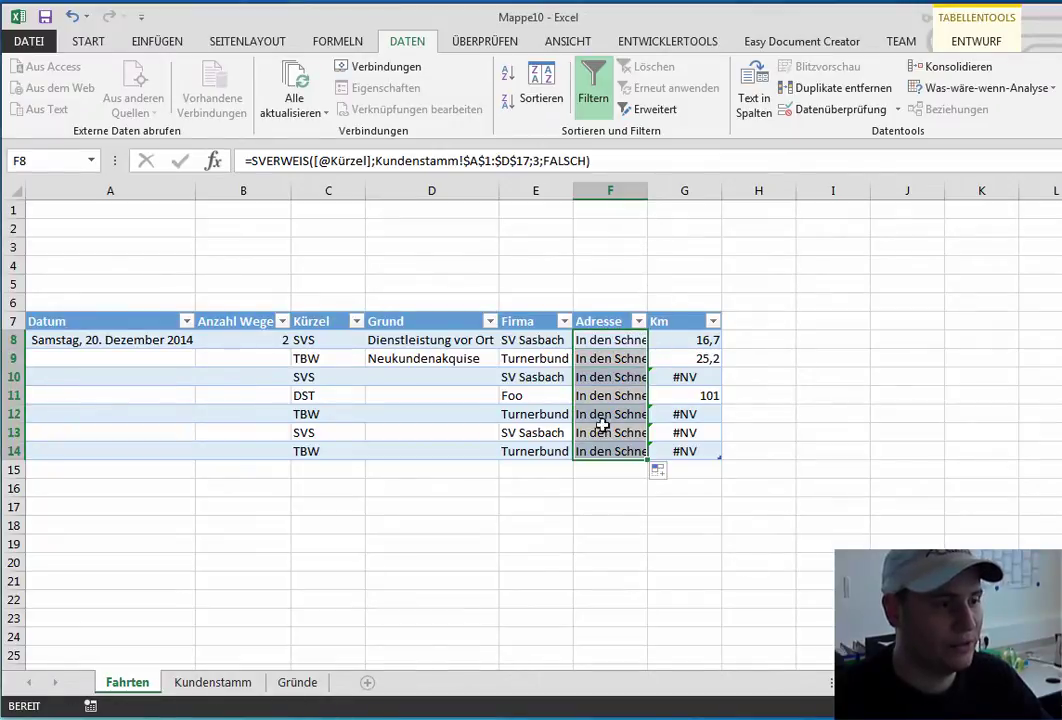
{"action": "left_click", "coordinate": [213, 682]}
Replace the SVS customer's street name in Kundenstamm with the new street 'Lailingstraße'.
{"action": "left_click", "coordinate": [300, 250]}
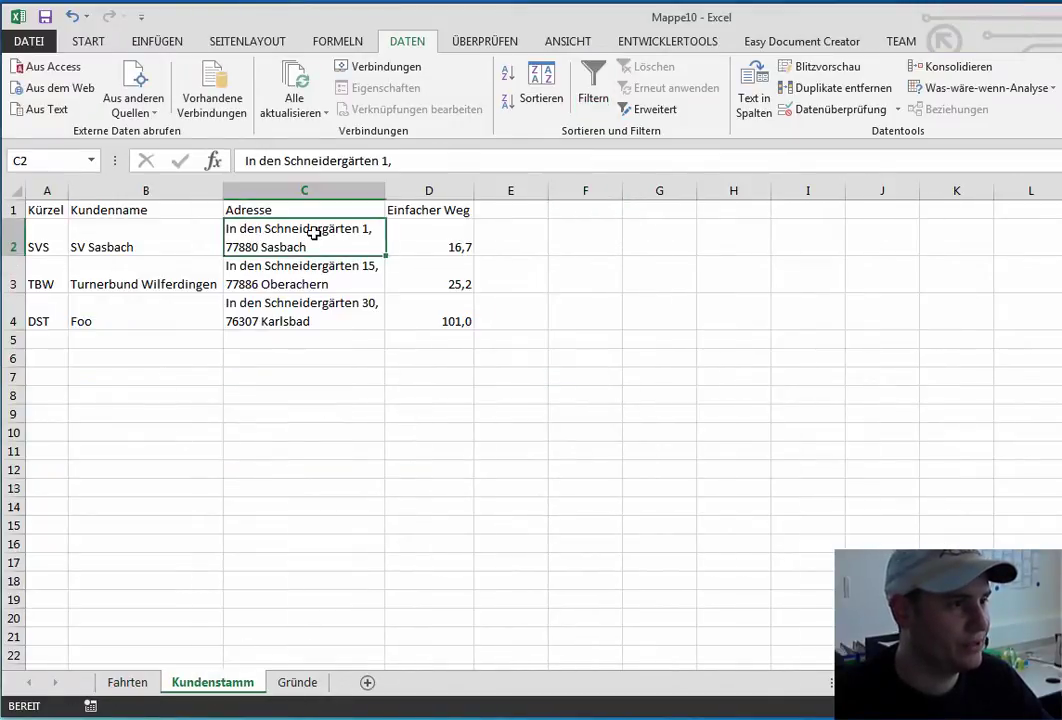
{"action": "key", "text": "F2"}
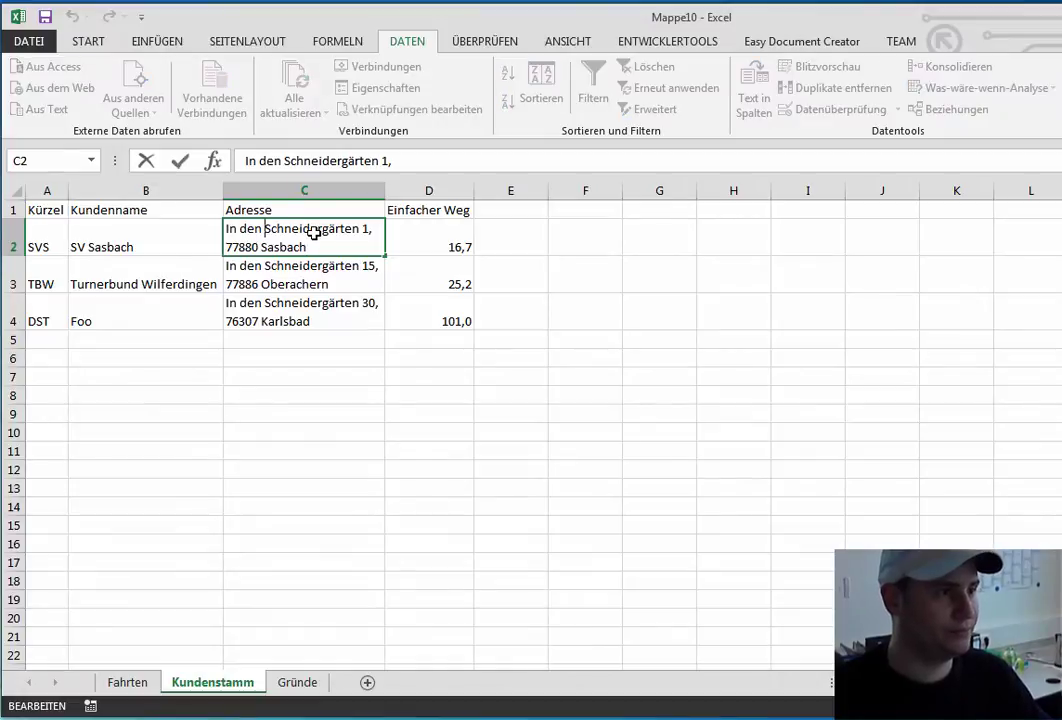
{"action": "key", "text": "ctrl+shift+Right"}
{"action": "key", "text": "ctrl+shift+Right"}
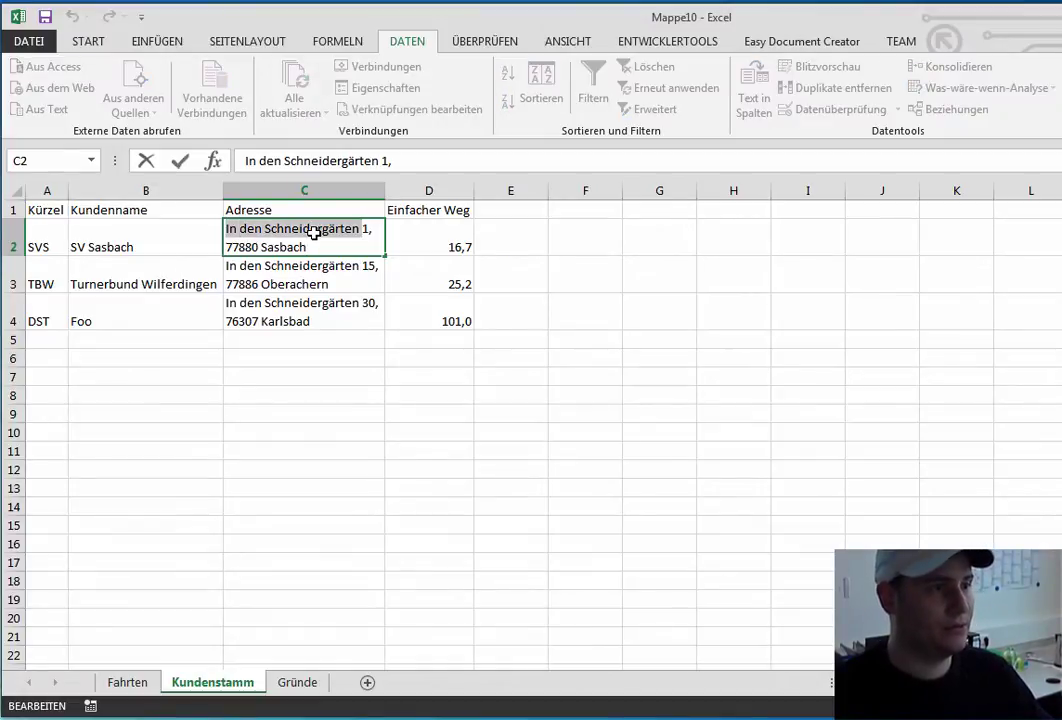
{"action": "type", "text": "Lailingstraße"}
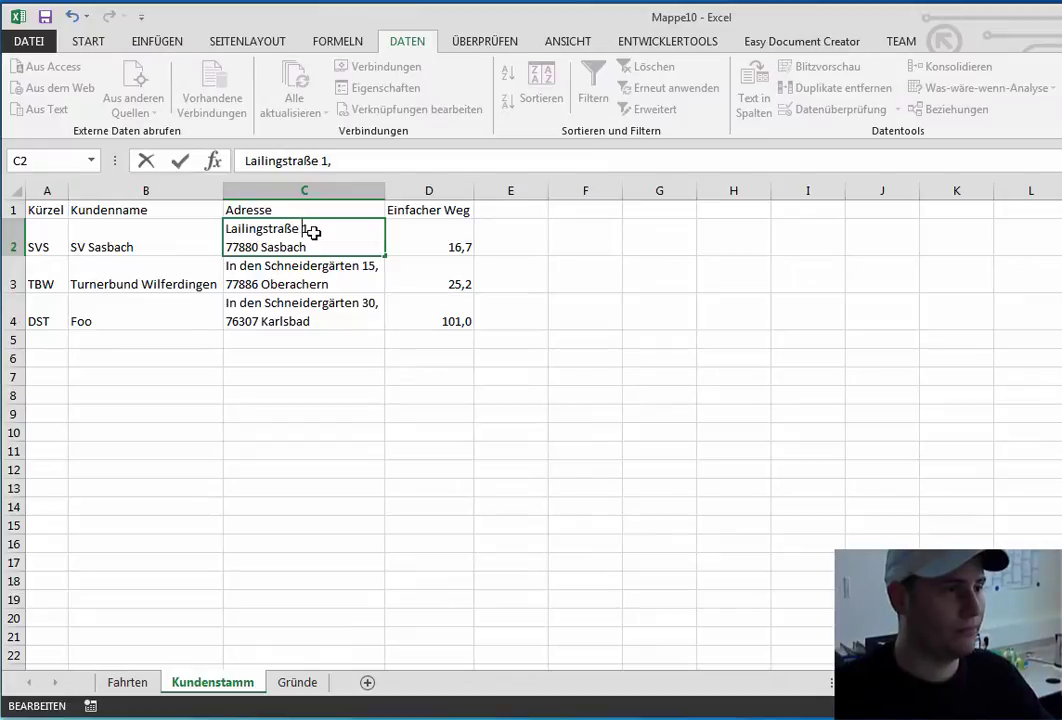
{"action": "key", "text": "Return"}
{"action": "key", "text": "Return"}
{"action": "key", "text": "F2"}
{"action": "key", "text": "Up"}
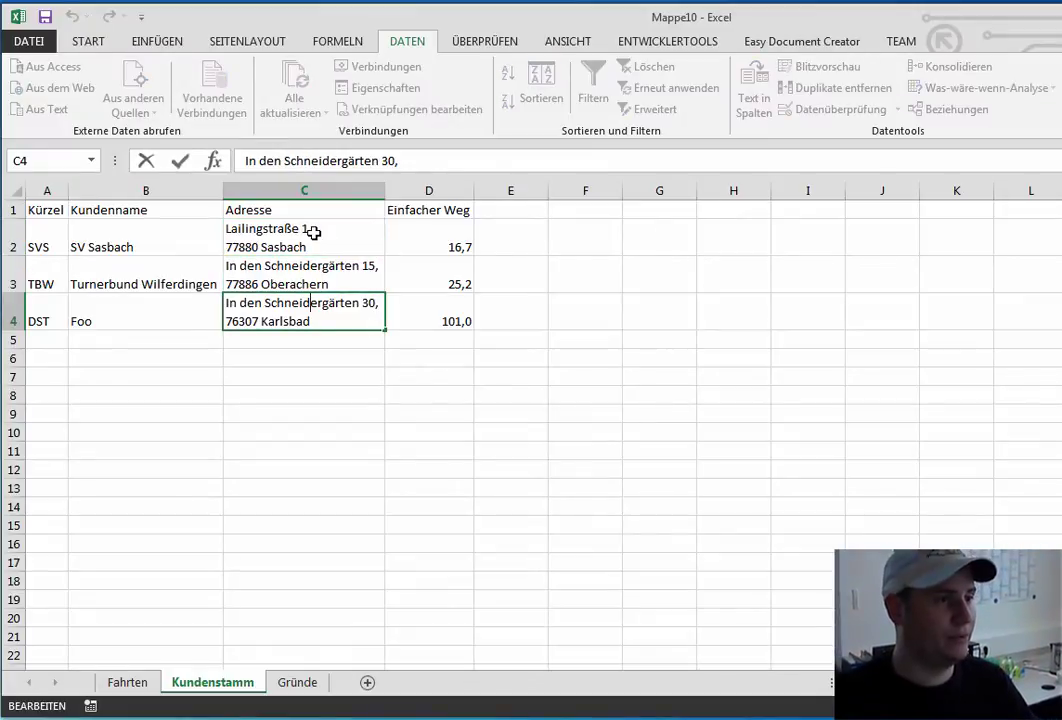
{"action": "key", "text": "ctrl+Right"}
{"action": "key", "text": "ctrl+shift+Left"}
{"action": "key", "text": "ctrl+shift+Left"}
{"action": "key", "text": "ctrl+shift+Left"}
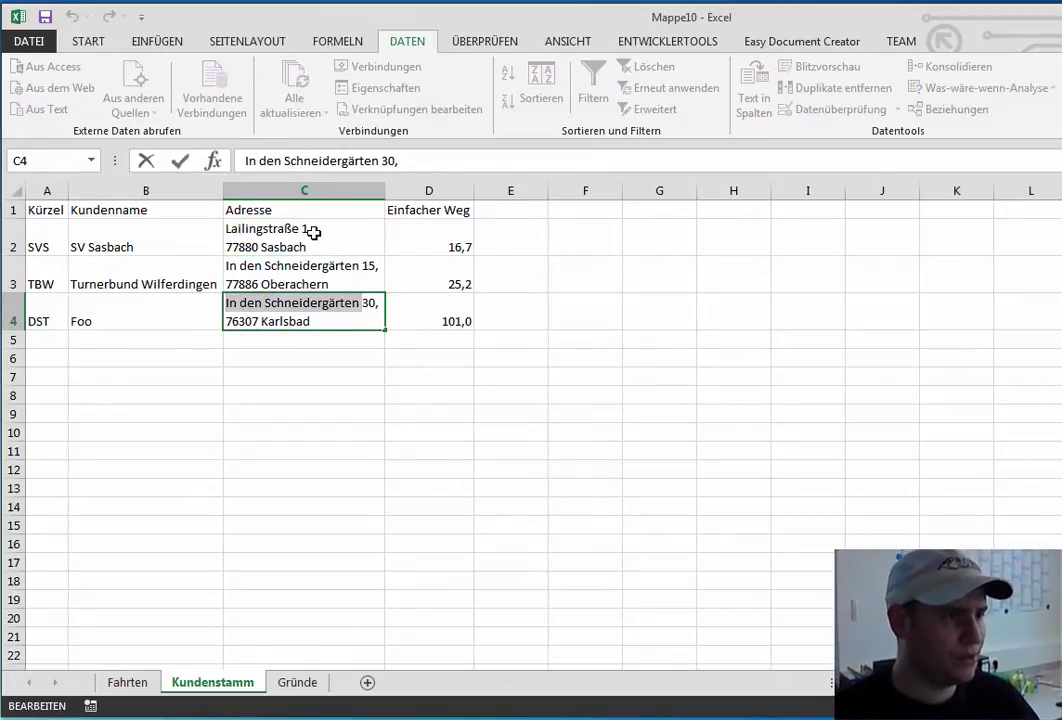
{"action": "type", "text": "Postweg"}
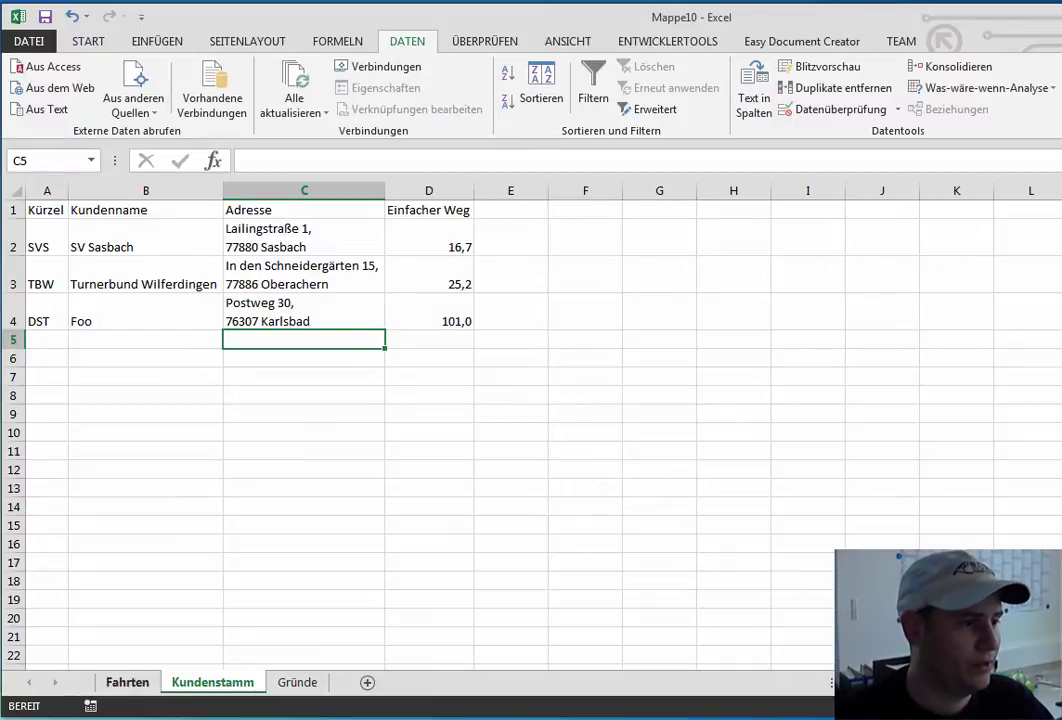
{"action": "left_click", "coordinate": [130, 684]}
Autofit the Adresse column so the full addresses are readable.
{"action": "left_click", "coordinate": [765, 369]}
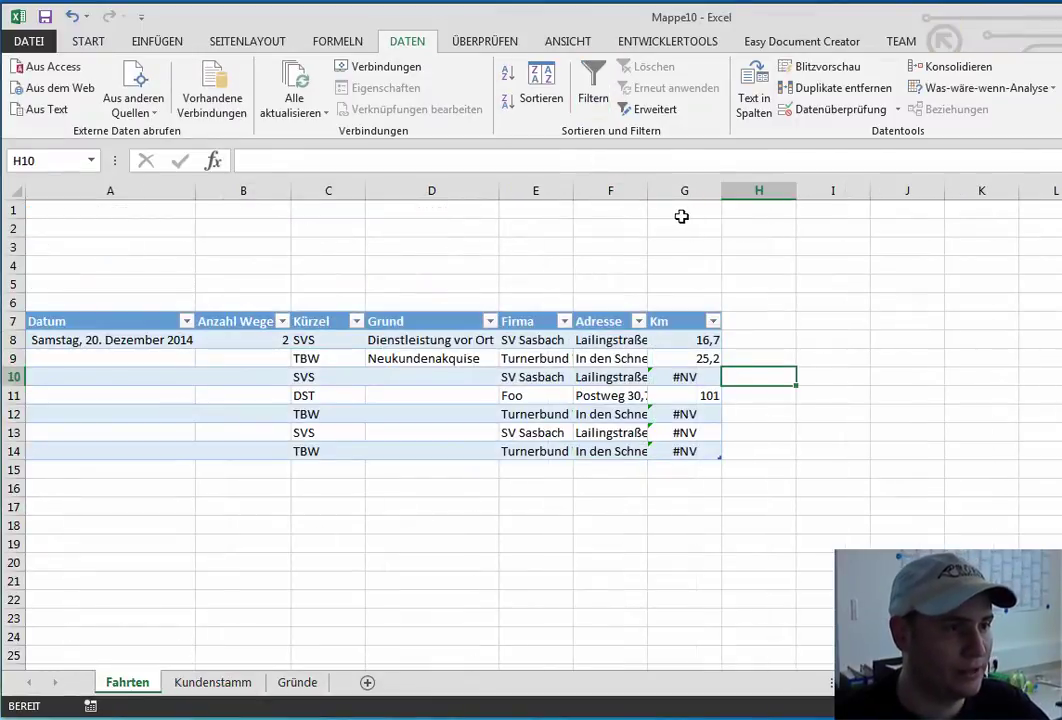
{"action": "double_click", "coordinate": [646, 189]}
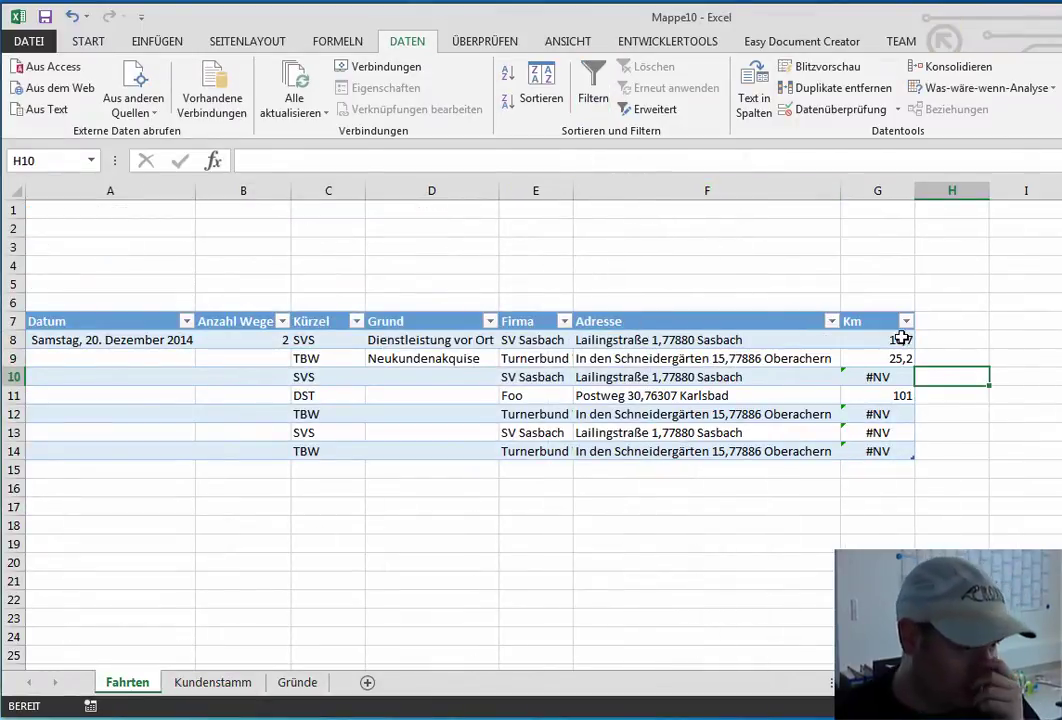
{"action": "left_click", "coordinate": [901, 338]}
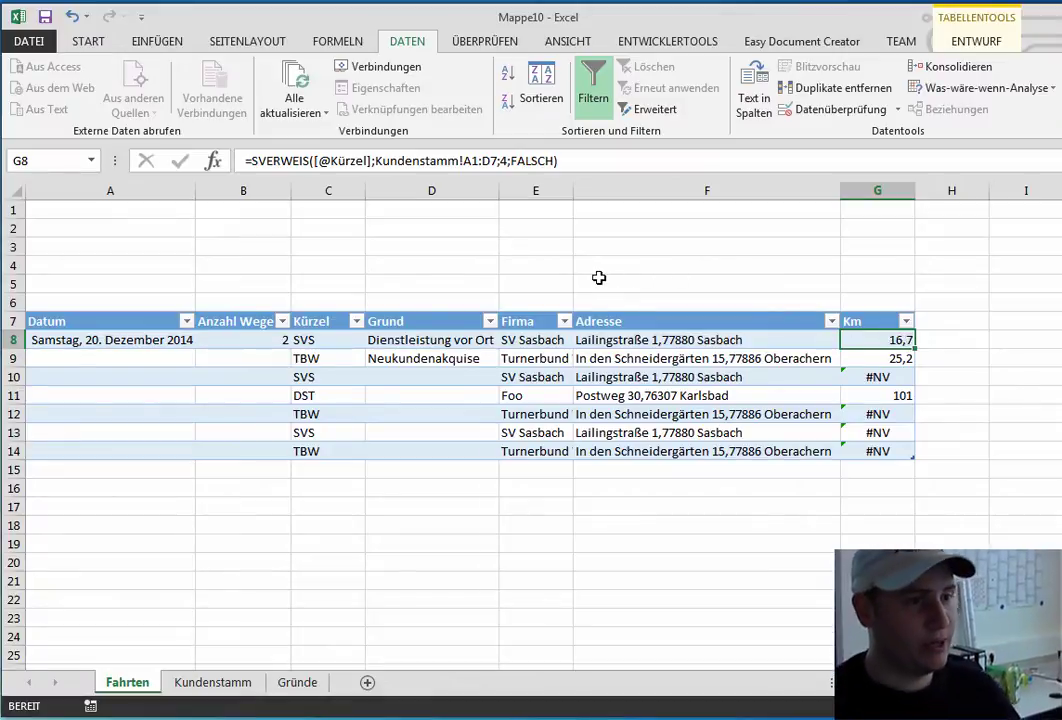
Multiply the Km lookup by [@[Anzahl Wege]] and fill it down, giving 33,4 for the first trip.
{"action": "left_click", "coordinate": [270, 342]}
{"action": "left_click", "coordinate": [903, 341]}
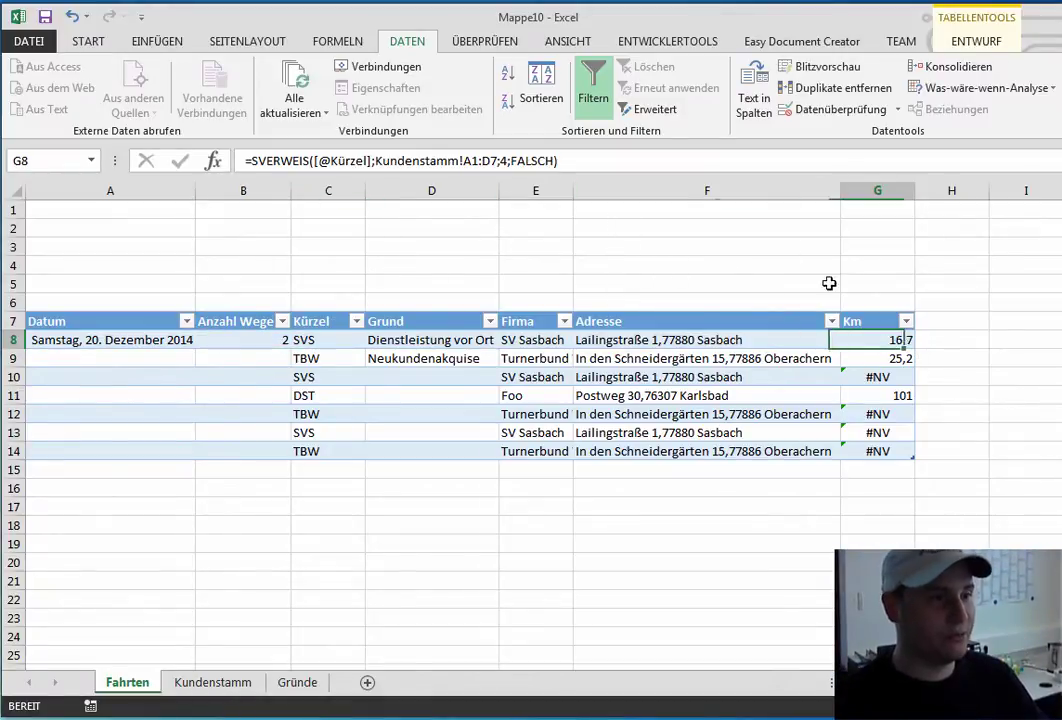
{"action": "left_click", "coordinate": [650, 155]}
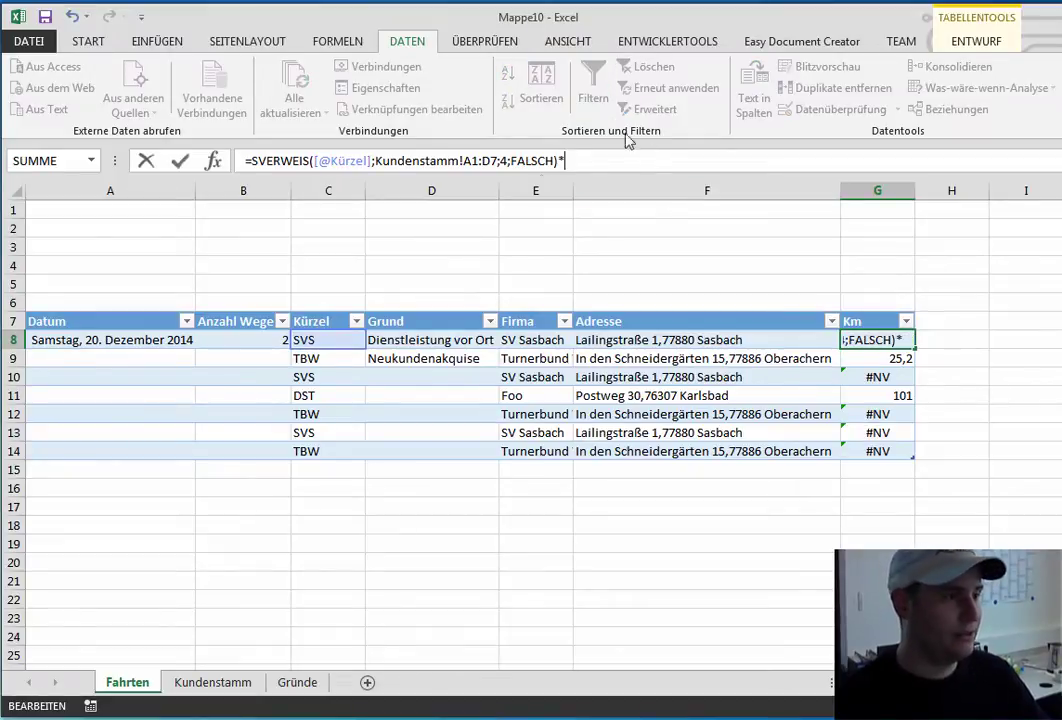
{"action": "left_click", "coordinate": [260, 341]}
{"action": "key", "text": "Return"}
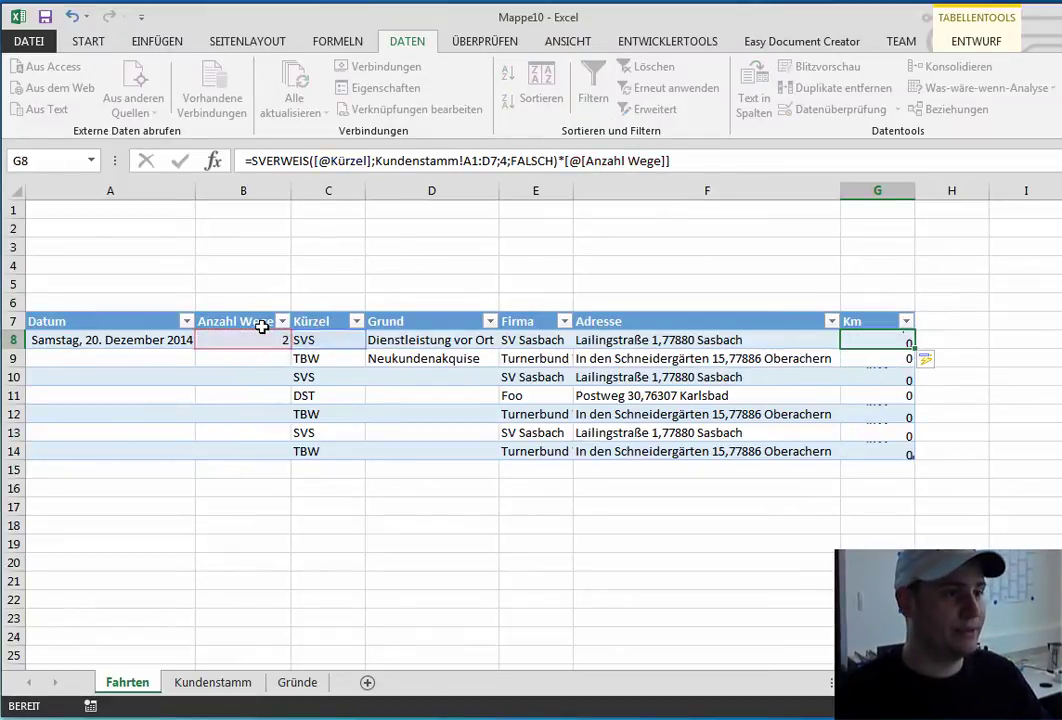
{"action": "key", "text": "Up"}
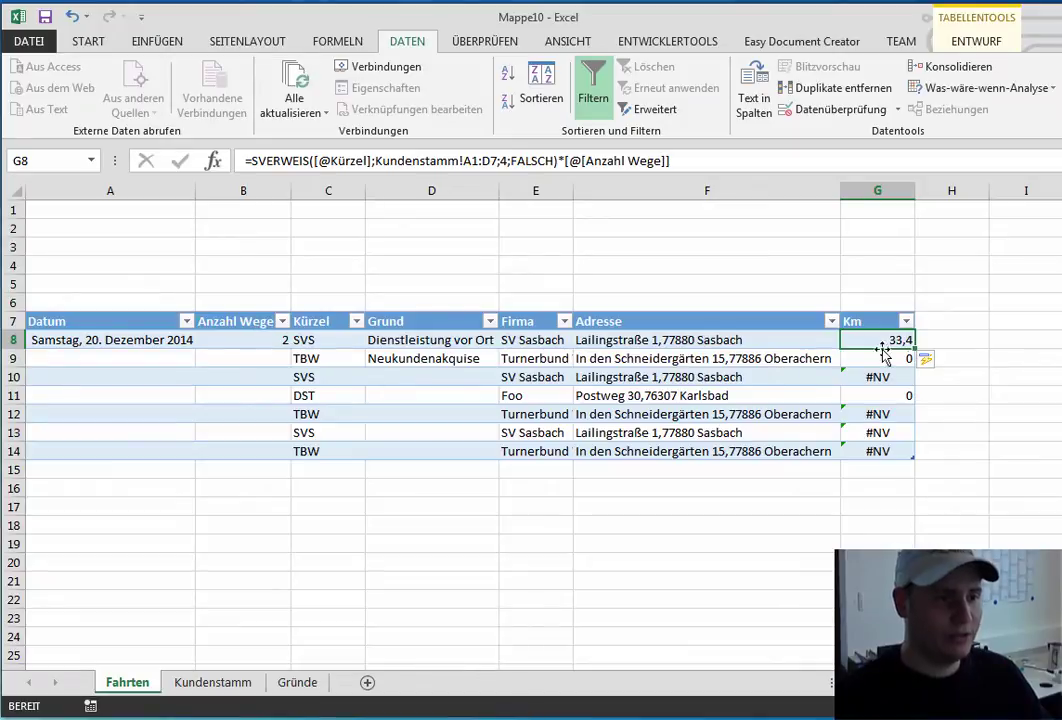
{"action": "double_click", "coordinate": [913, 349]}
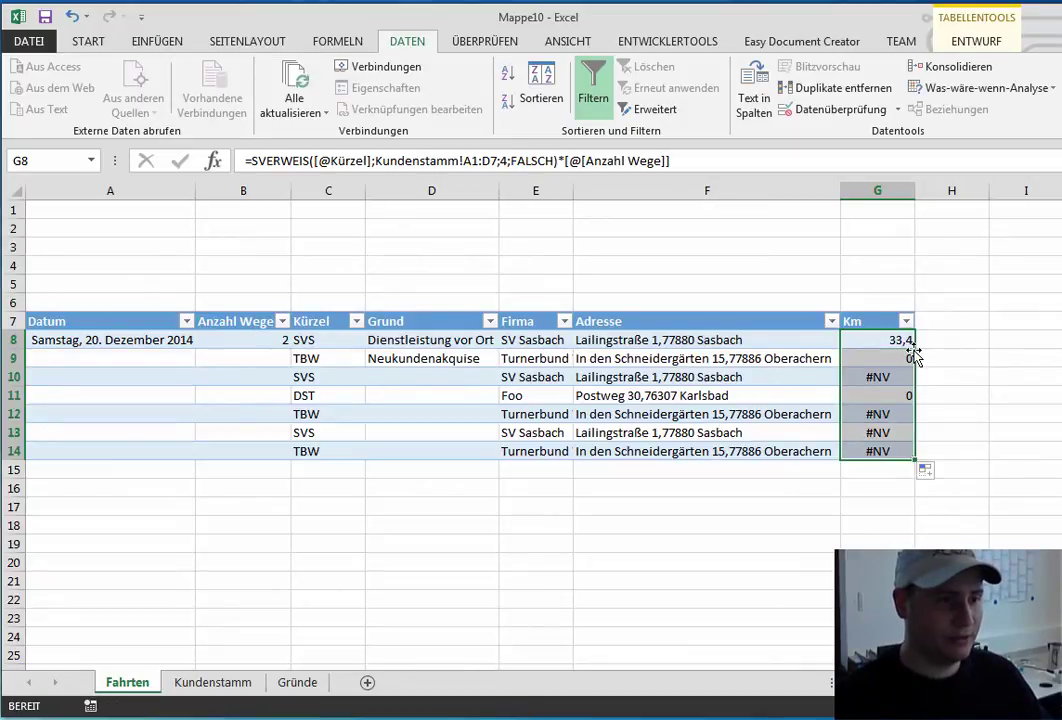
{"action": "left_click", "coordinate": [390, 382]}
{"action": "left_click", "coordinate": [283, 361]}
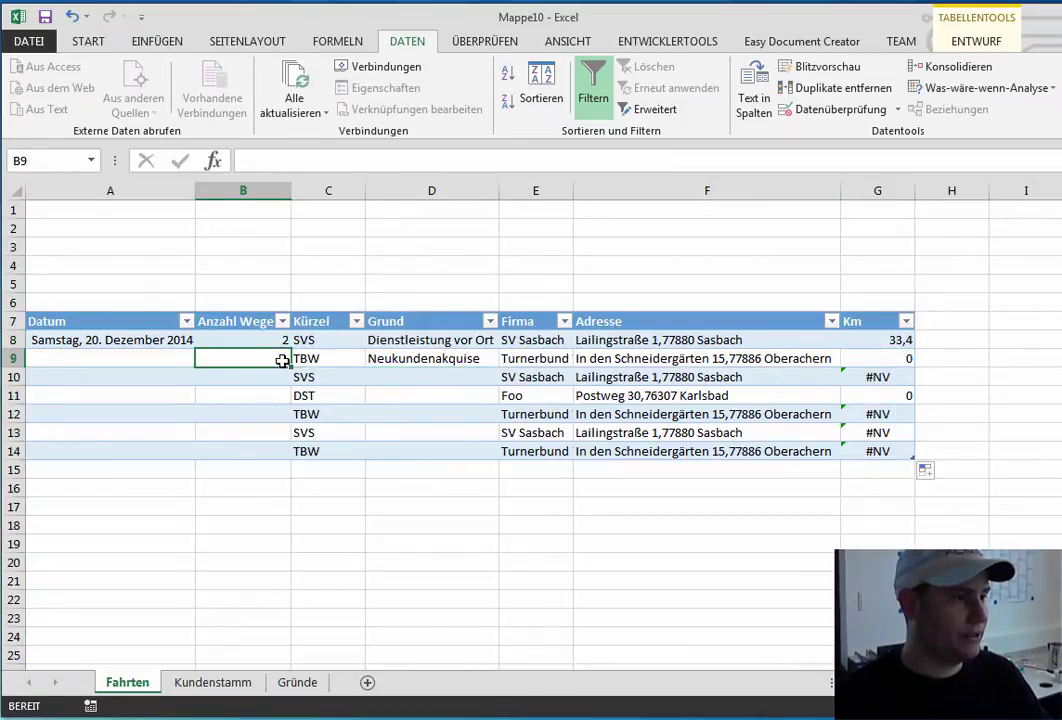
Enter Anzahl Wege 2, 3, 4, 2, 1 and 1 for the trips in rows 9–14.
{"action": "type", "text": "2"}
{"action": "key", "text": "Return"}
{"action": "type", "text": "3"}
{"action": "key", "text": "Return"}
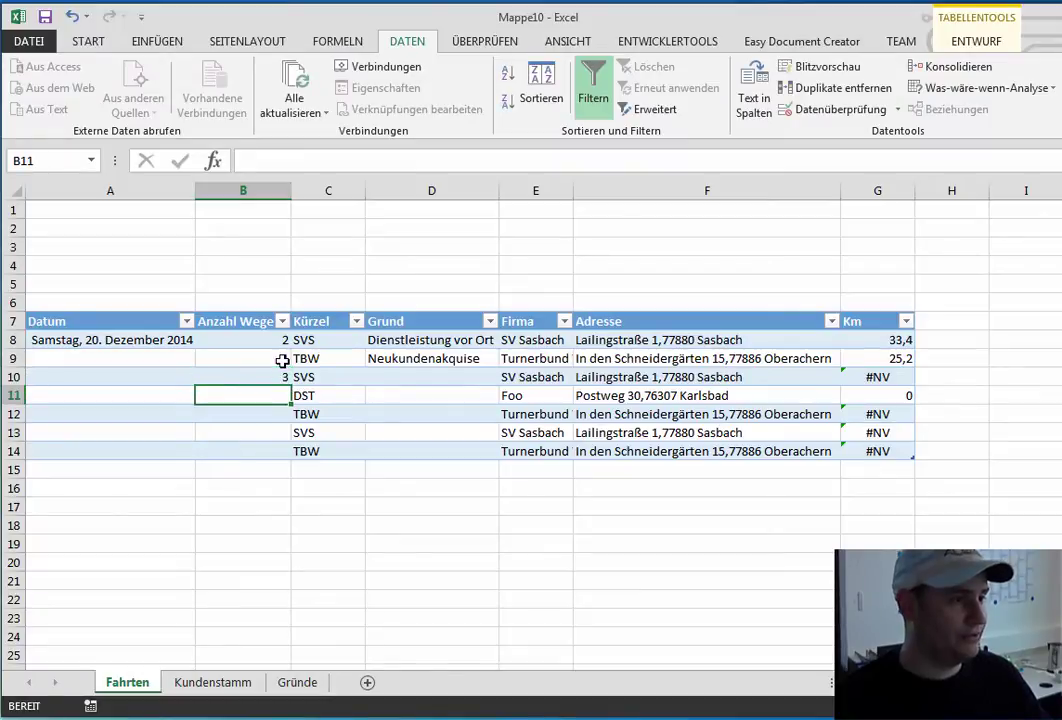
{"action": "type", "text": "4"}
{"action": "key", "text": "Return"}
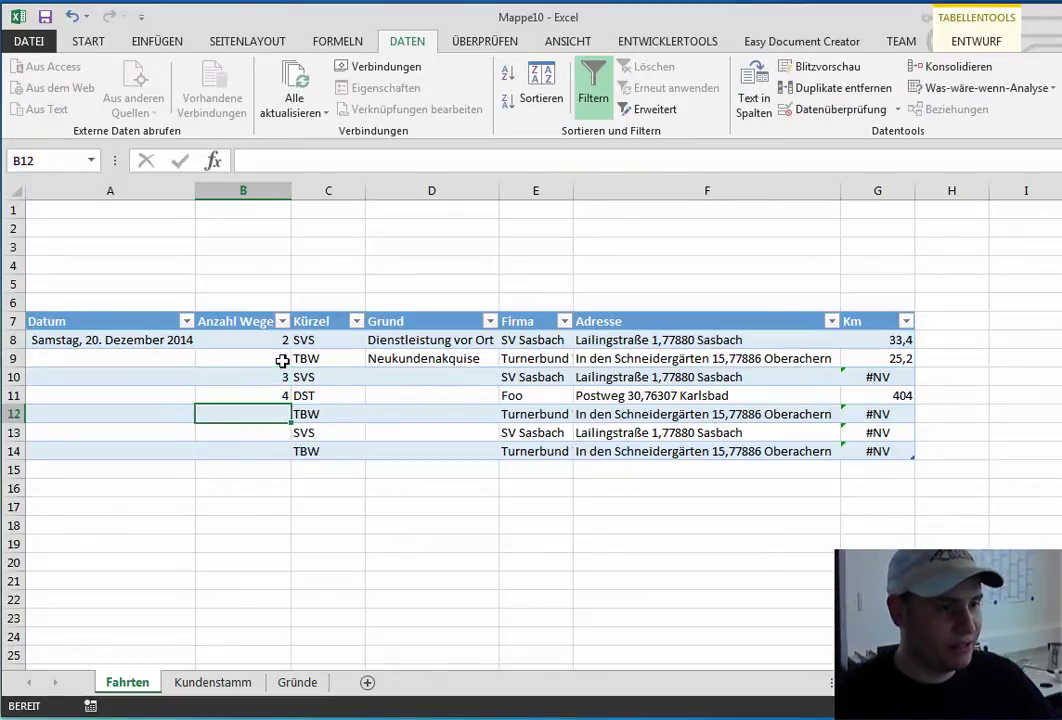
{"action": "type", "text": "2"}
{"action": "key", "text": "Return"}
{"action": "type", "text": "1"}
{"action": "key", "text": "Return"}
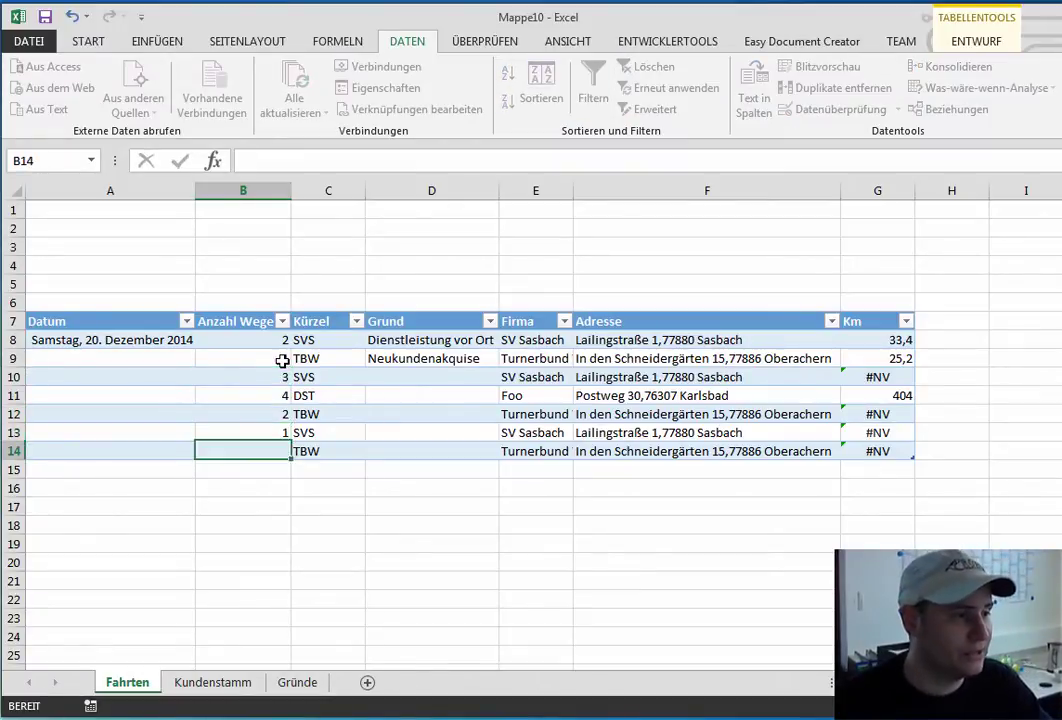
{"action": "type", "text": "1"}
{"action": "key", "text": "Return"}
Continue the dates down to Freitag, 26. Dezember 2014 and widen the Datum column.
{"action": "left_click", "coordinate": [186, 340]}
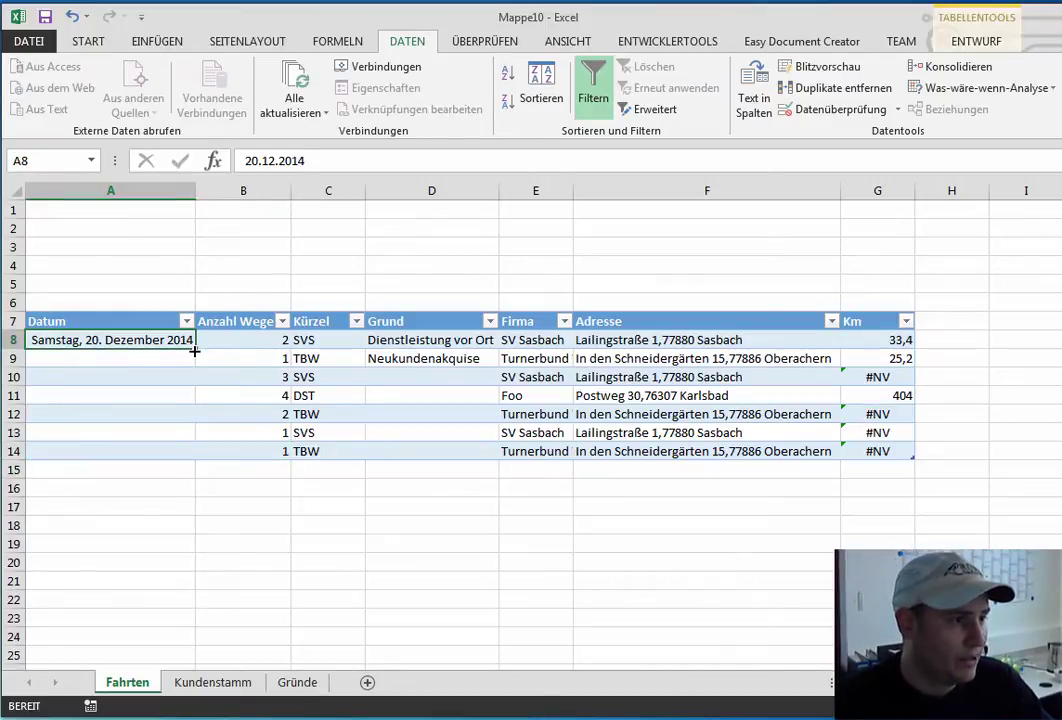
{"action": "left_click_drag", "start_coordinate": [194, 348], "coordinate": [197, 463]}
{"action": "left_click", "coordinate": [427, 455]}
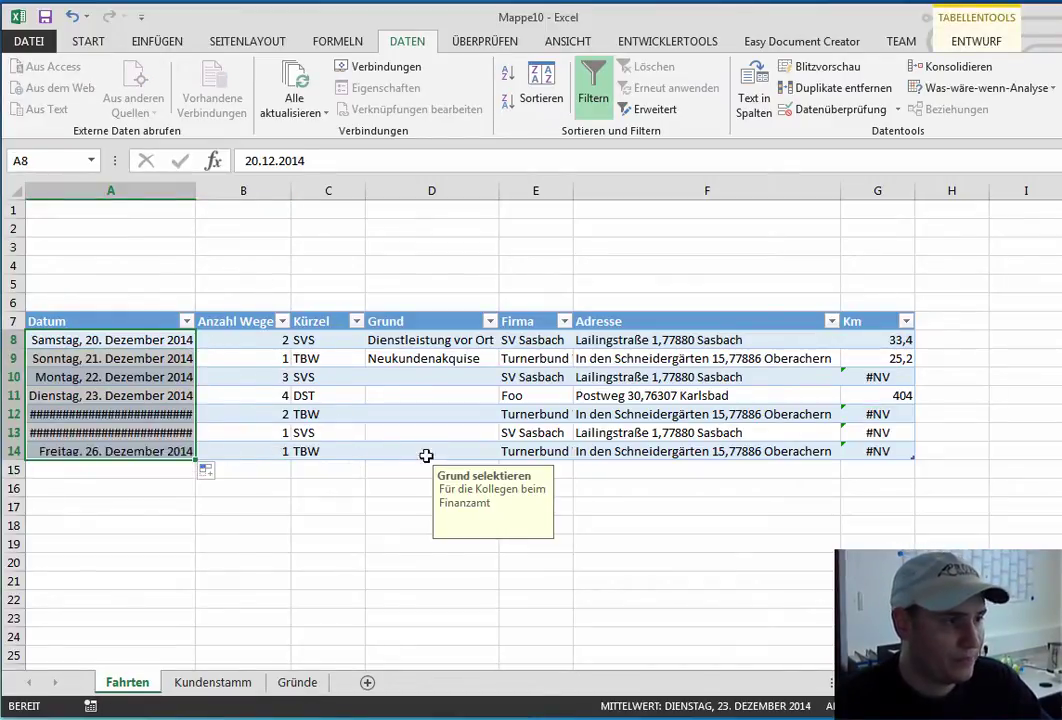
{"action": "left_click_drag", "start_coordinate": [196, 196], "coordinate": [216, 196]}
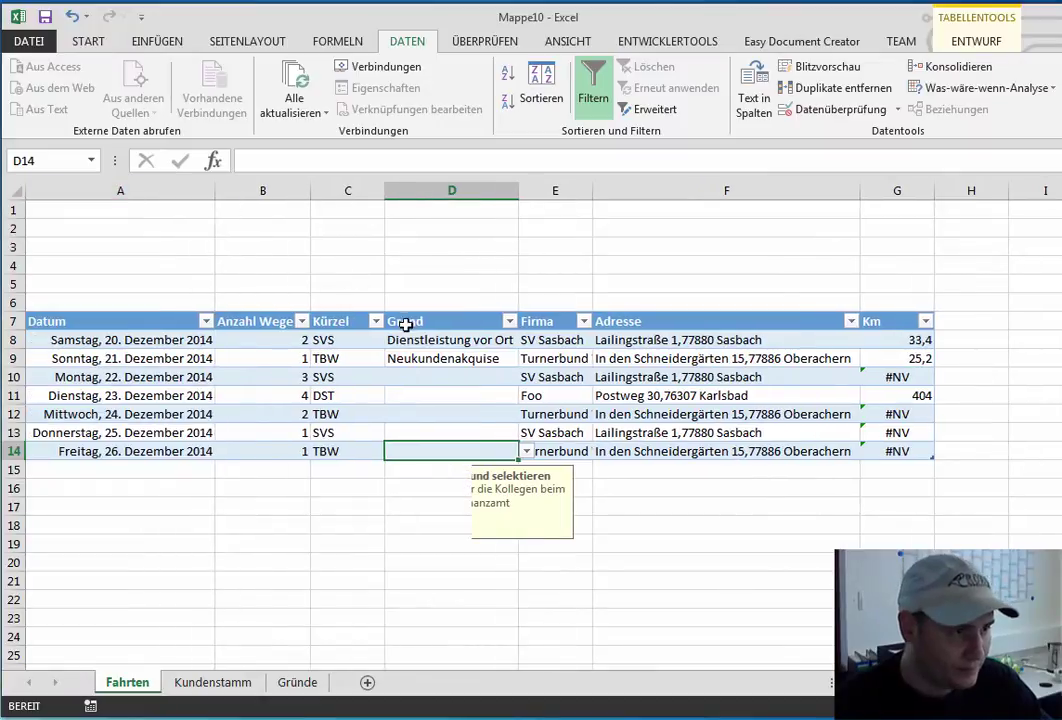
Set Grund to Neukundenakquise for row 10 and Kundenbesuch for the DST trip in row 11.
{"action": "left_click", "coordinate": [453, 376]}
{"action": "left_click", "coordinate": [526, 377]}
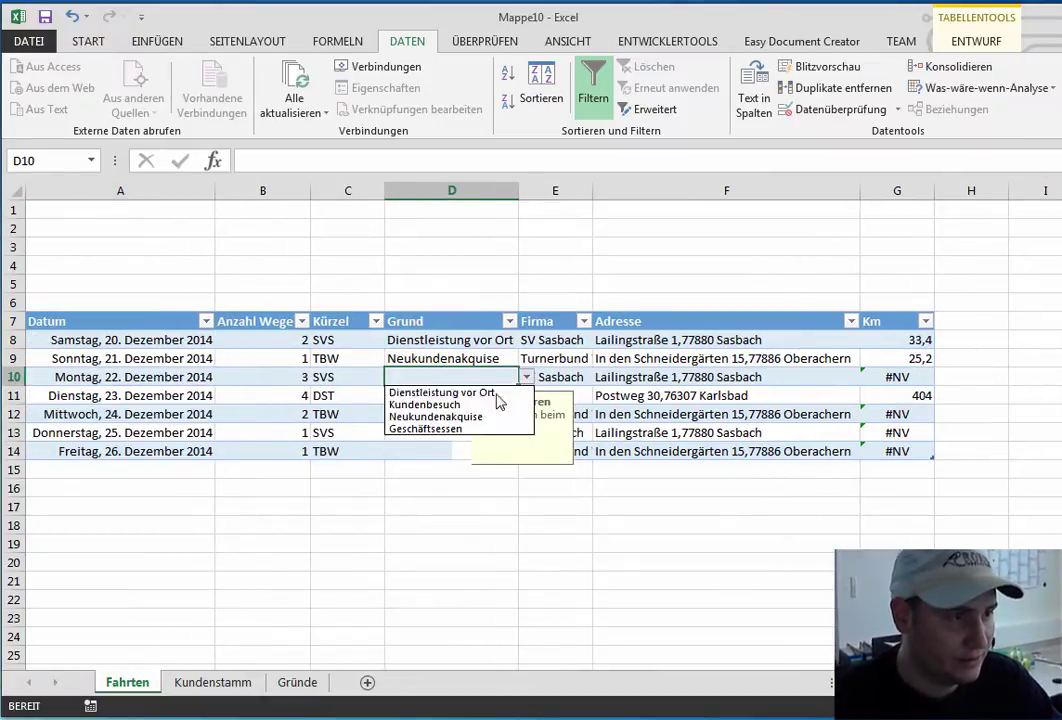
{"action": "left_click", "coordinate": [440, 417]}
{"action": "left_click", "coordinate": [454, 400]}
{"action": "left_click", "coordinate": [529, 400]}
{"action": "left_click", "coordinate": [408, 421]}
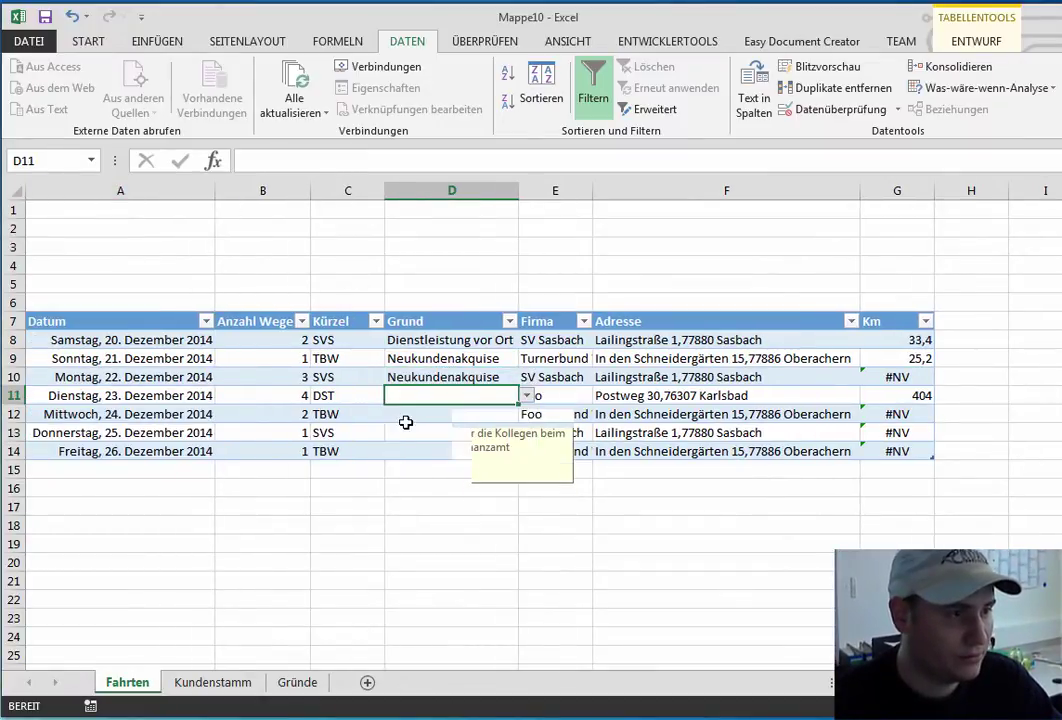
Set Grund to Geschäftsessen in row 13 and Kundenbesuch in rows 14 and 12.
{"action": "left_click", "coordinate": [409, 432]}
{"action": "left_click", "coordinate": [526, 432]}
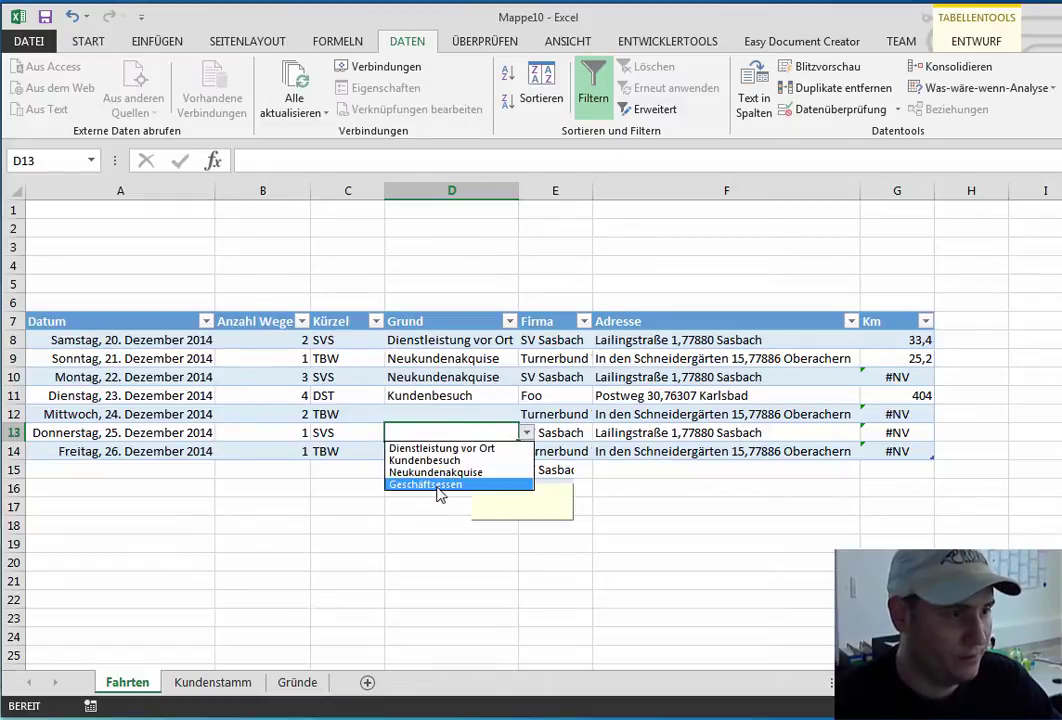
{"action": "left_click", "coordinate": [432, 486]}
{"action": "left_click", "coordinate": [447, 451]}
{"action": "left_click", "coordinate": [526, 451]}
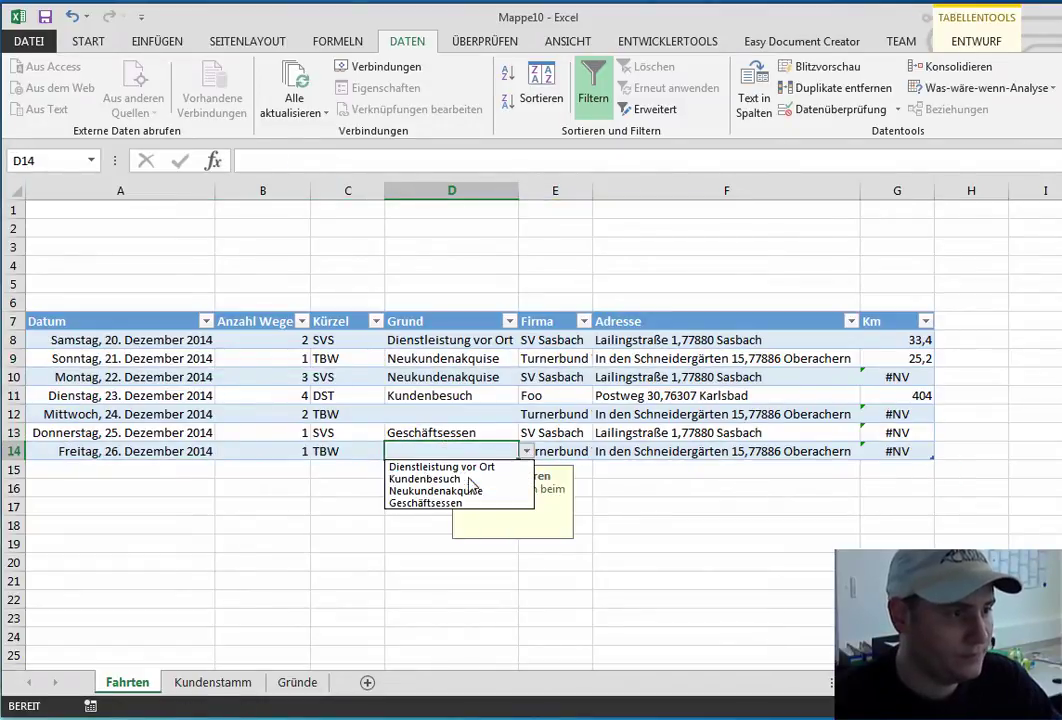
{"action": "left_click", "coordinate": [420, 389]}
{"action": "left_click", "coordinate": [463, 414]}
{"action": "left_click", "coordinate": [526, 414]}
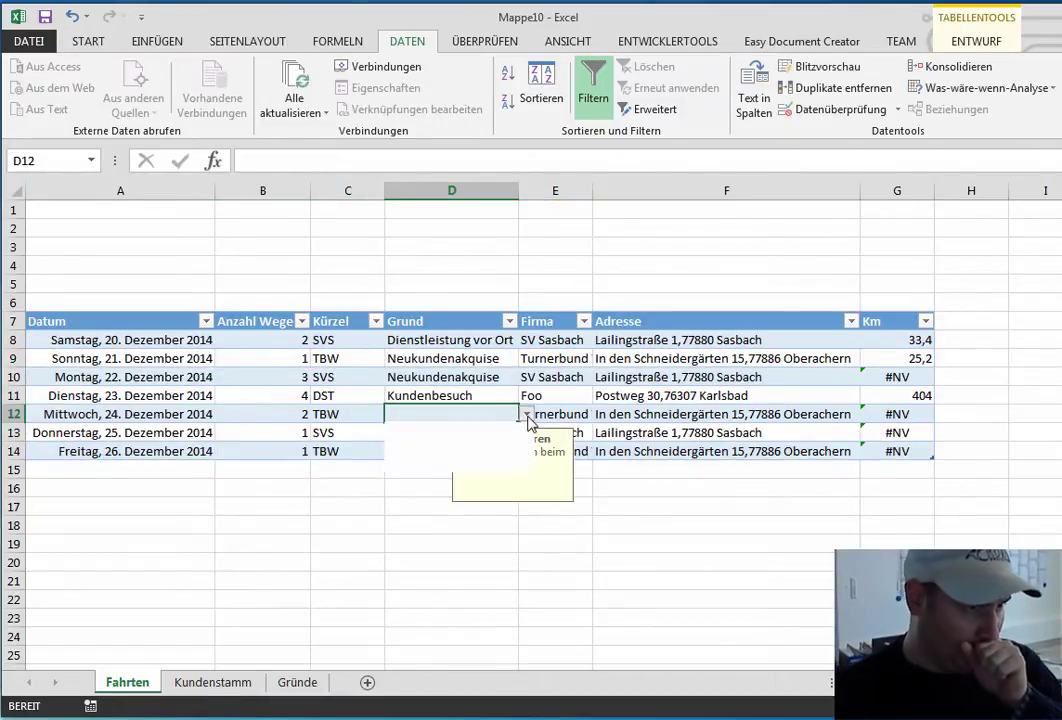
{"action": "left_click", "coordinate": [521, 441]}
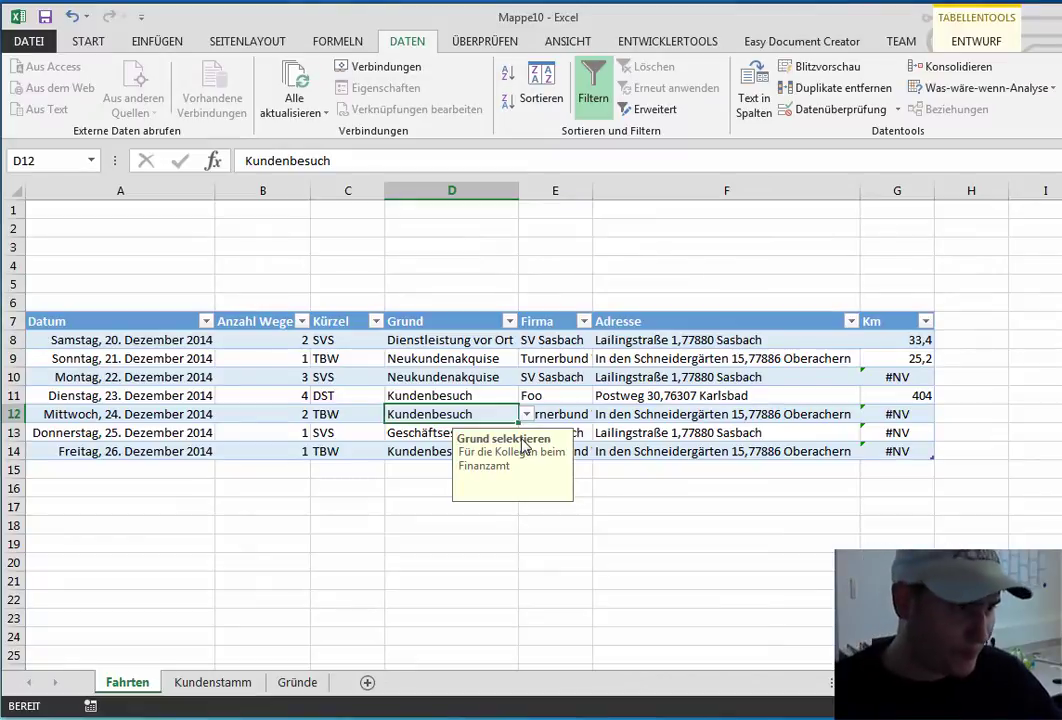
{"action": "left_click", "coordinate": [884, 390]}
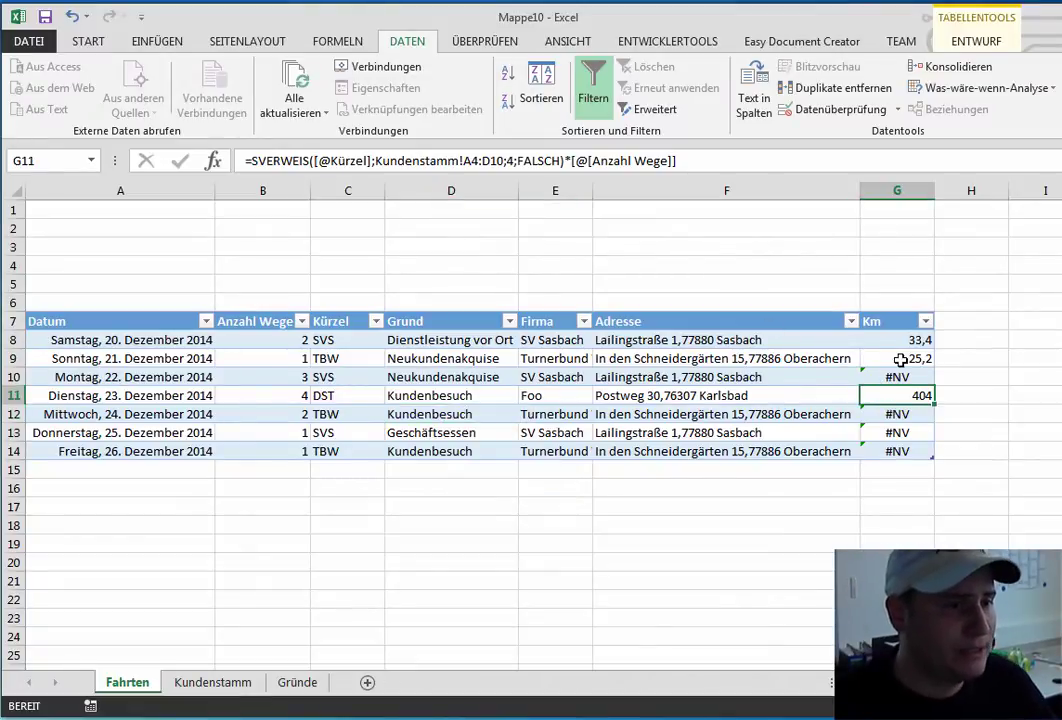
Copy row 9's Km formula down to row 14 and inspect row 10's shifted range Kundenstamm!A3:D9.
{"action": "left_click", "coordinate": [905, 360]}
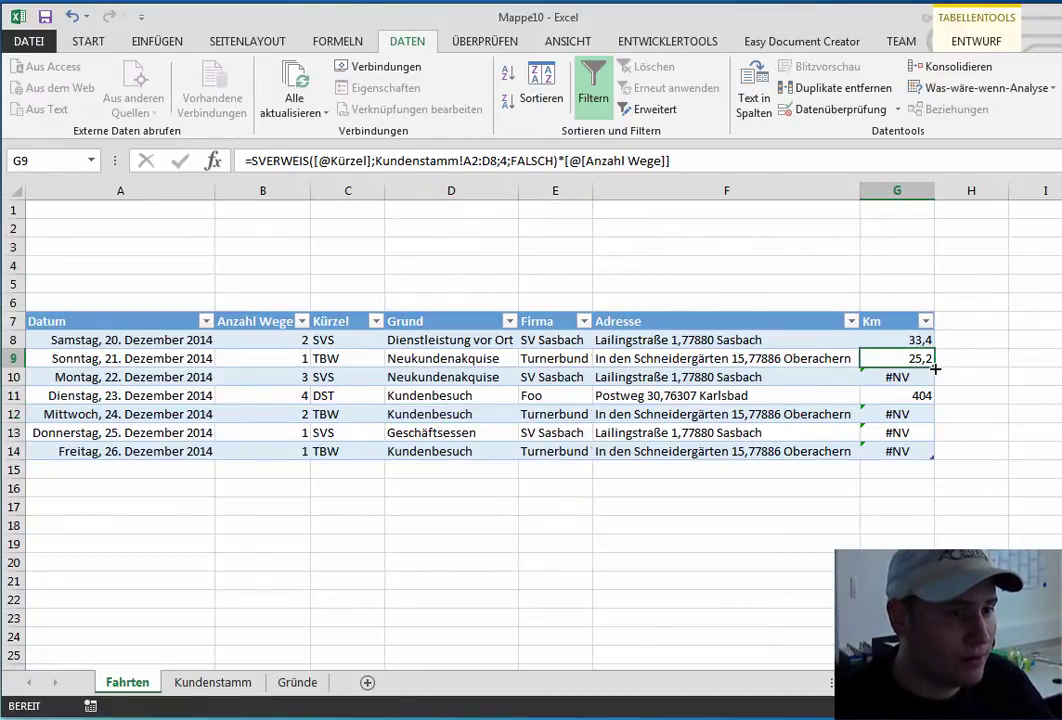
{"action": "left_click_drag", "start_coordinate": [935, 369], "coordinate": [930, 455]}
{"action": "left_click", "coordinate": [912, 380]}
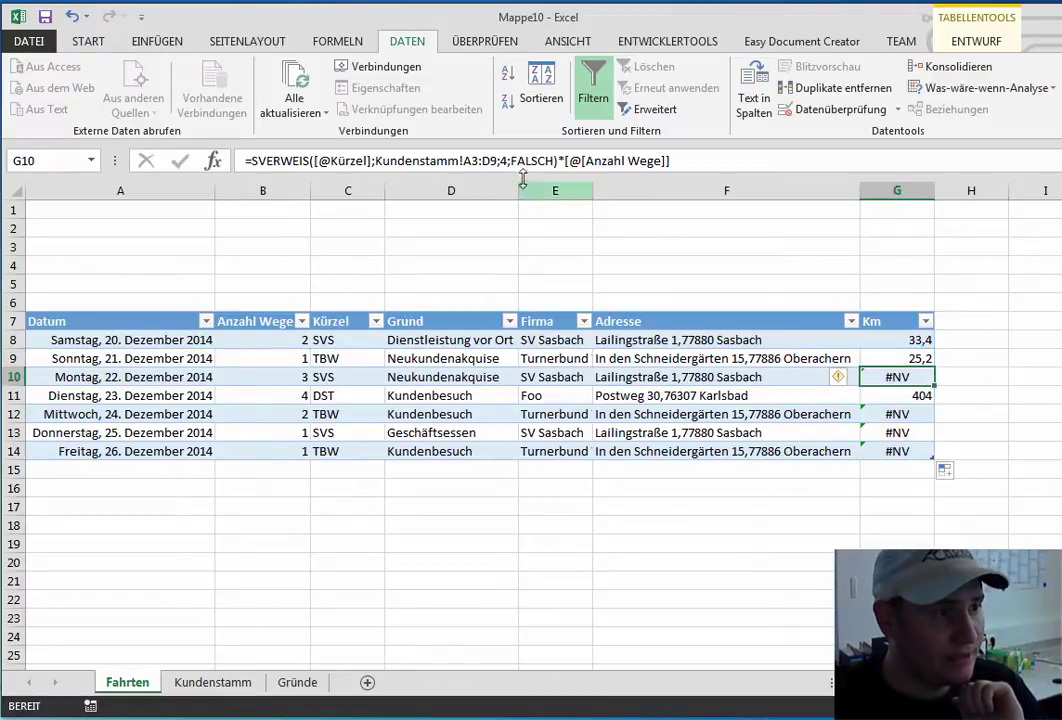
{"action": "left_click_drag", "start_coordinate": [464, 160], "coordinate": [489, 161]}
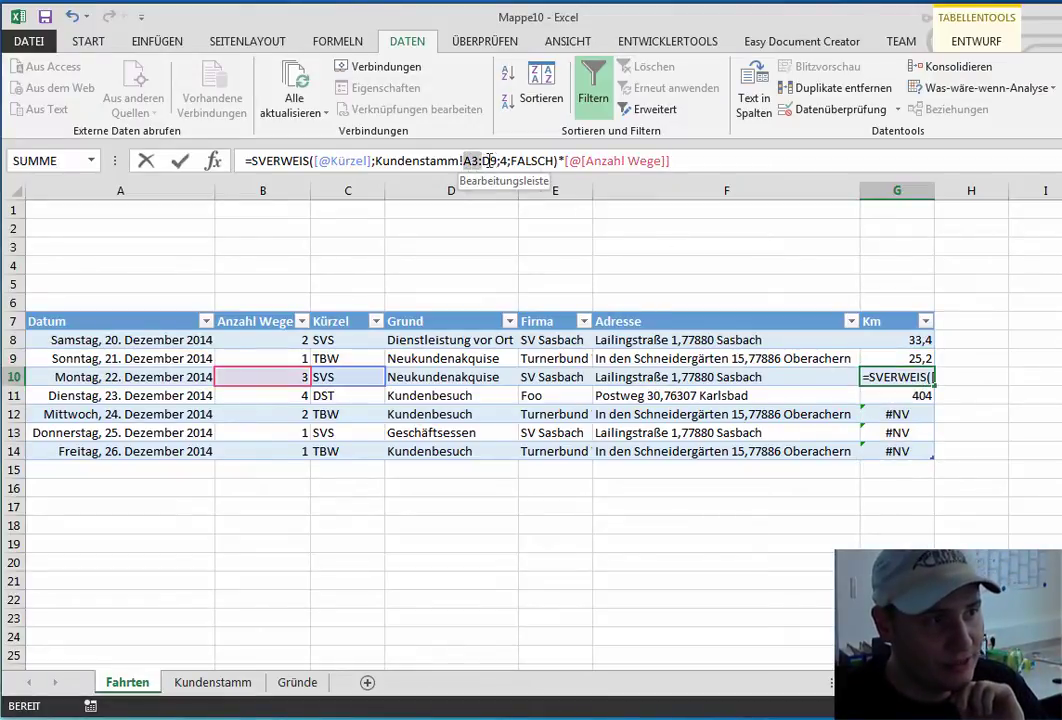
{"action": "key", "text": "Escape"}
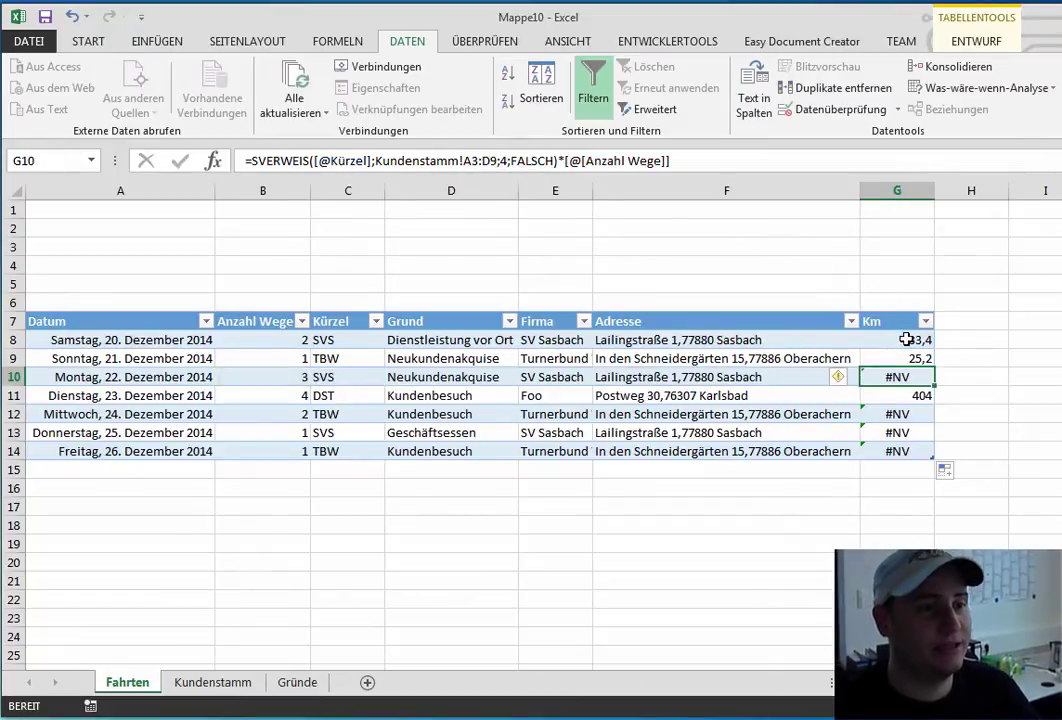
{"action": "left_click", "coordinate": [906, 340]}
{"action": "left_click", "coordinate": [910, 376]}
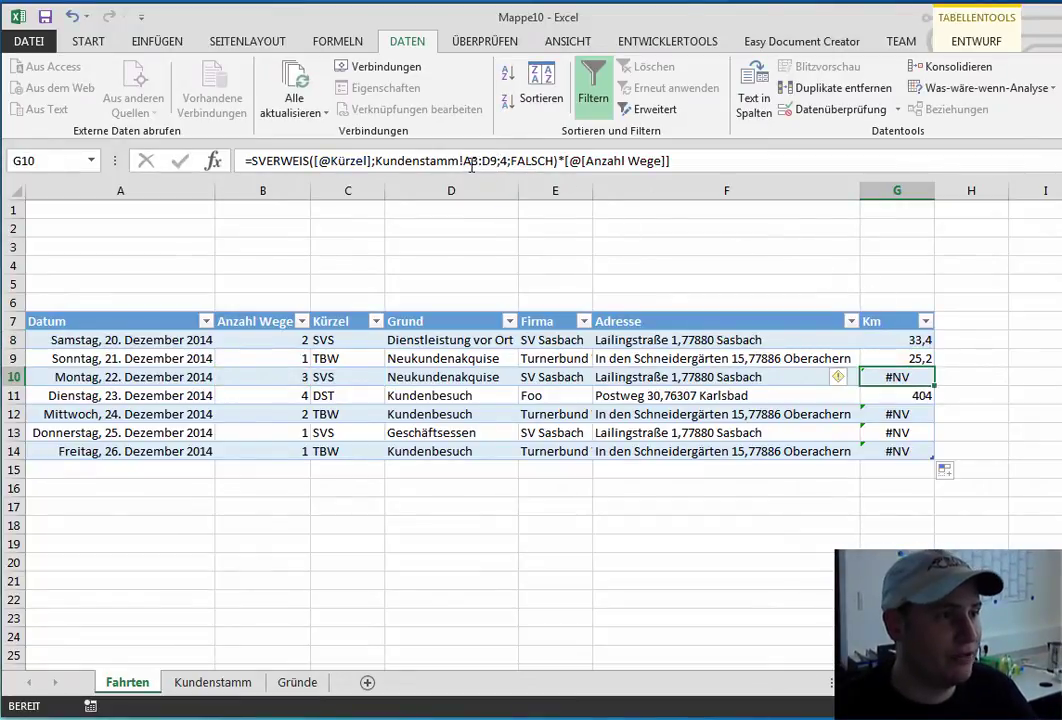
Check the customer data range A3:D8 on Kundenstamm, then return to Fahrten.
{"action": "left_click", "coordinate": [213, 682]}
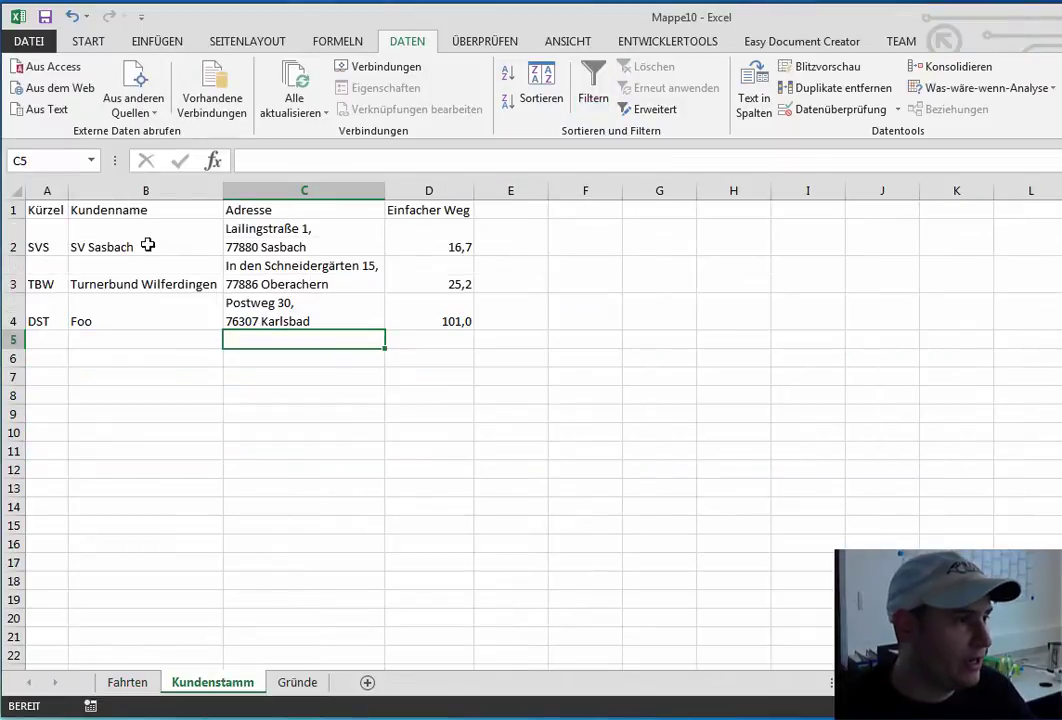
{"action": "mouse_move", "coordinate": [39, 283]}
{"action": "left_mouse_down"}
{"action": "mouse_move", "coordinate": [442, 391]}
{"action": "mouse_move", "coordinate": [440, 409]}
{"action": "left_mouse_up"}
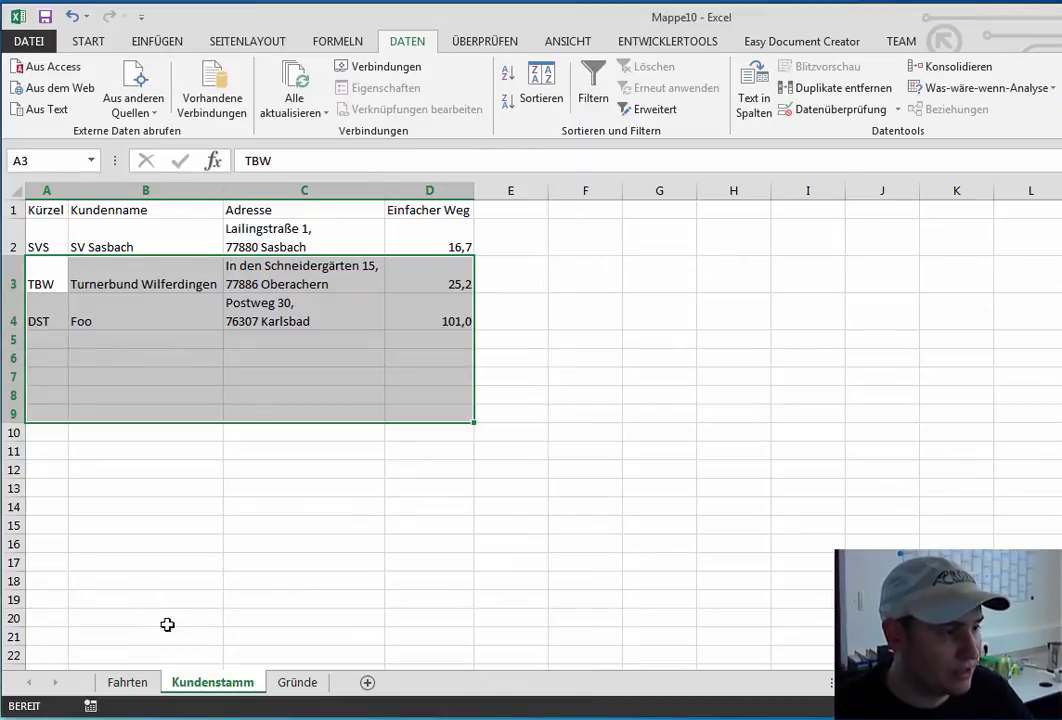
{"action": "left_click", "coordinate": [127, 682]}
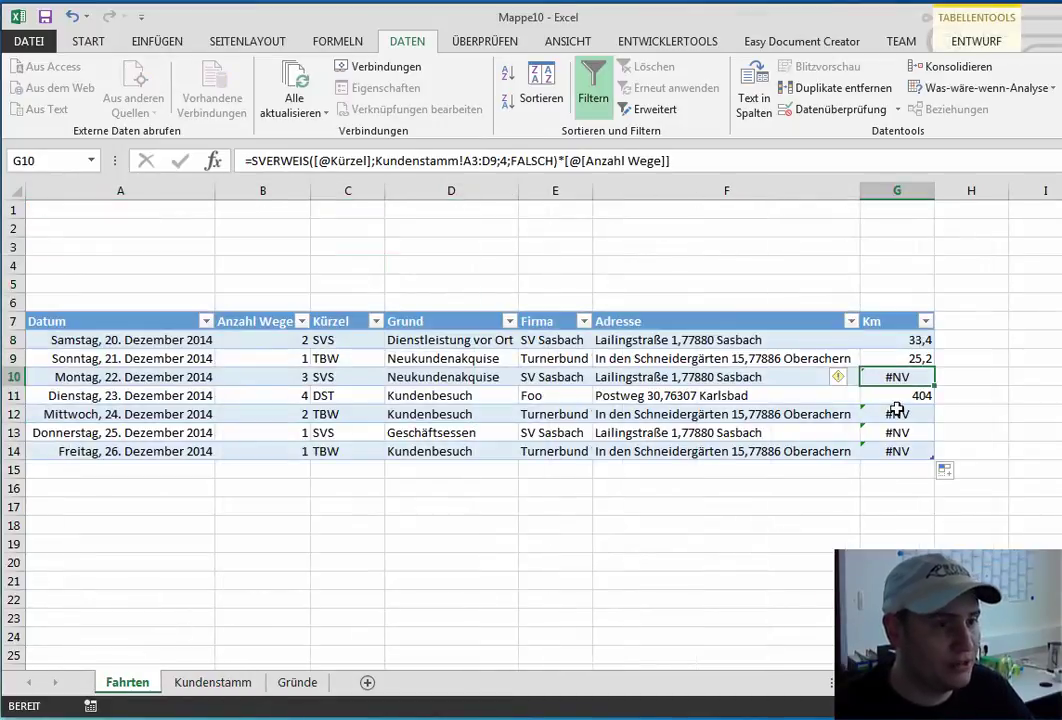
Anchor G8's Km lookup range as Kundenstamm!$A$1:$D$7 and fill it down to G14.
{"action": "left_click", "coordinate": [561, 380]}
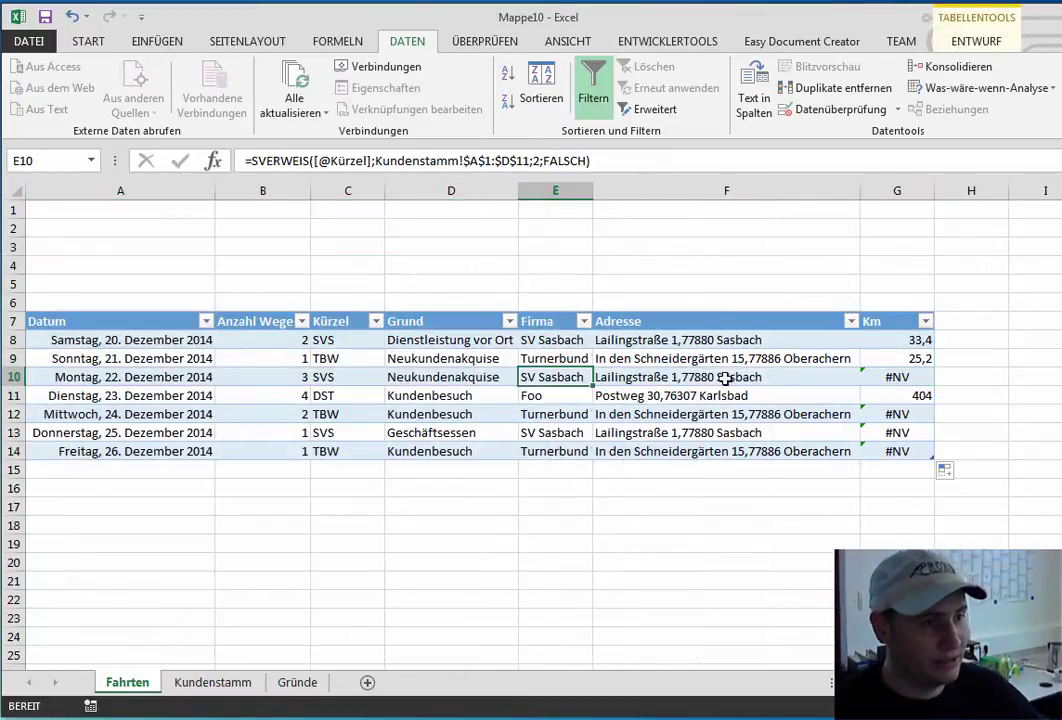
{"action": "left_click", "coordinate": [925, 340]}
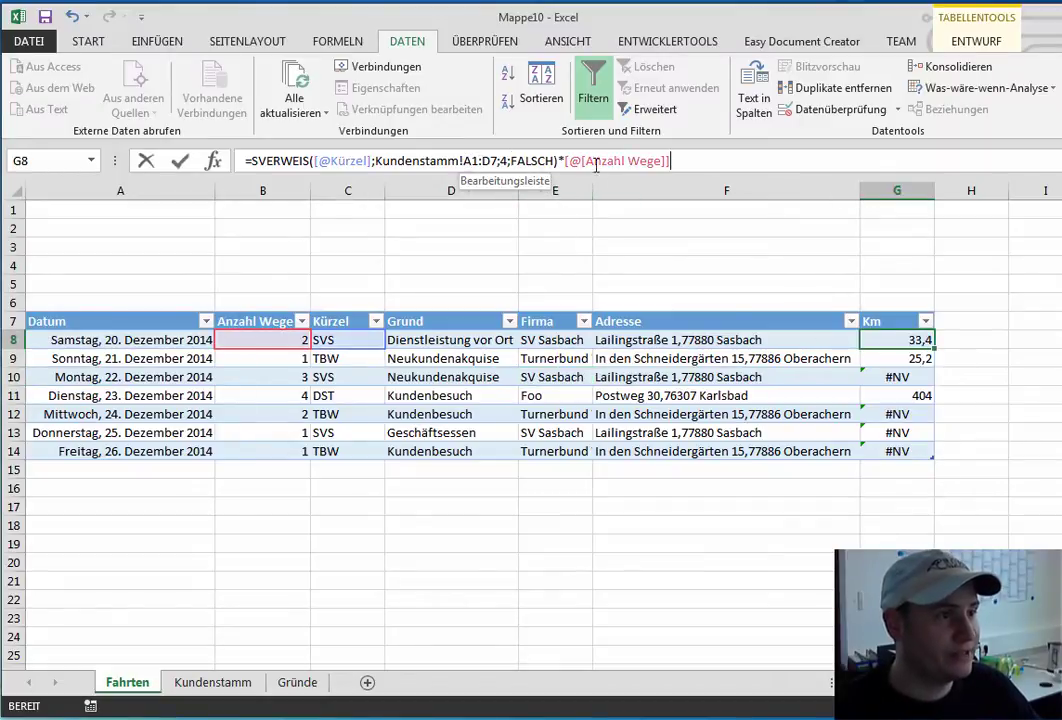
{"action": "left_click", "coordinate": [468, 161]}
{"action": "type", "text": "$"}
{"action": "key", "text": "Right"}
{"action": "type", "text": "$A"}
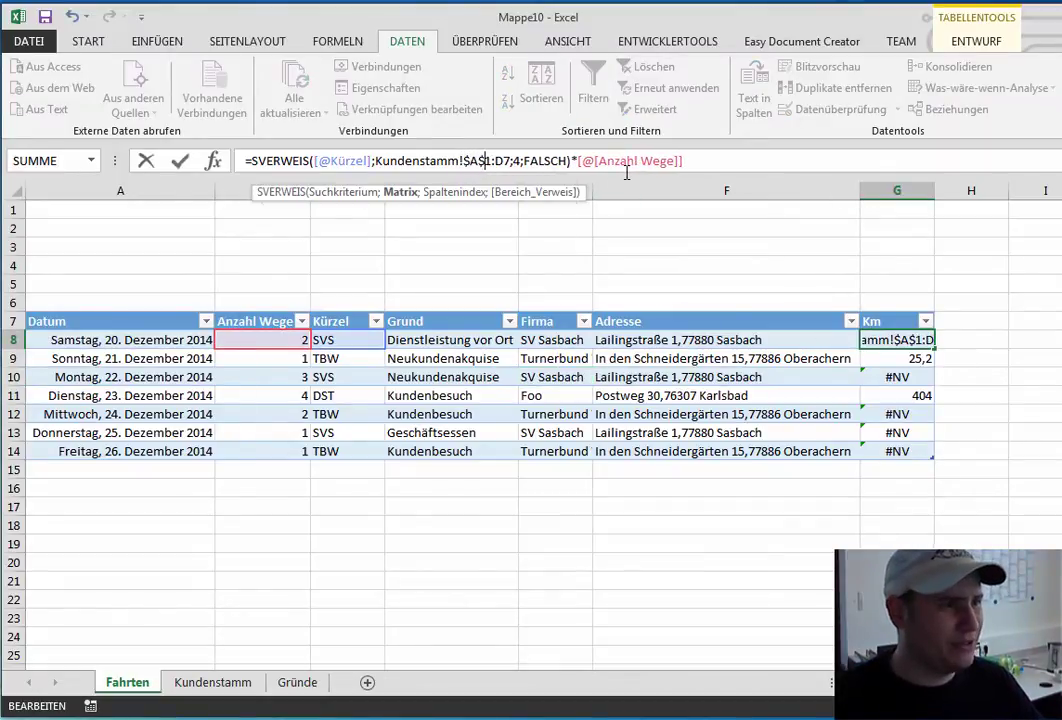
{"action": "type", "text": "$"}
{"action": "key", "text": "Right"}
{"action": "type", "text": "$"}
{"action": "key", "text": "Return"}
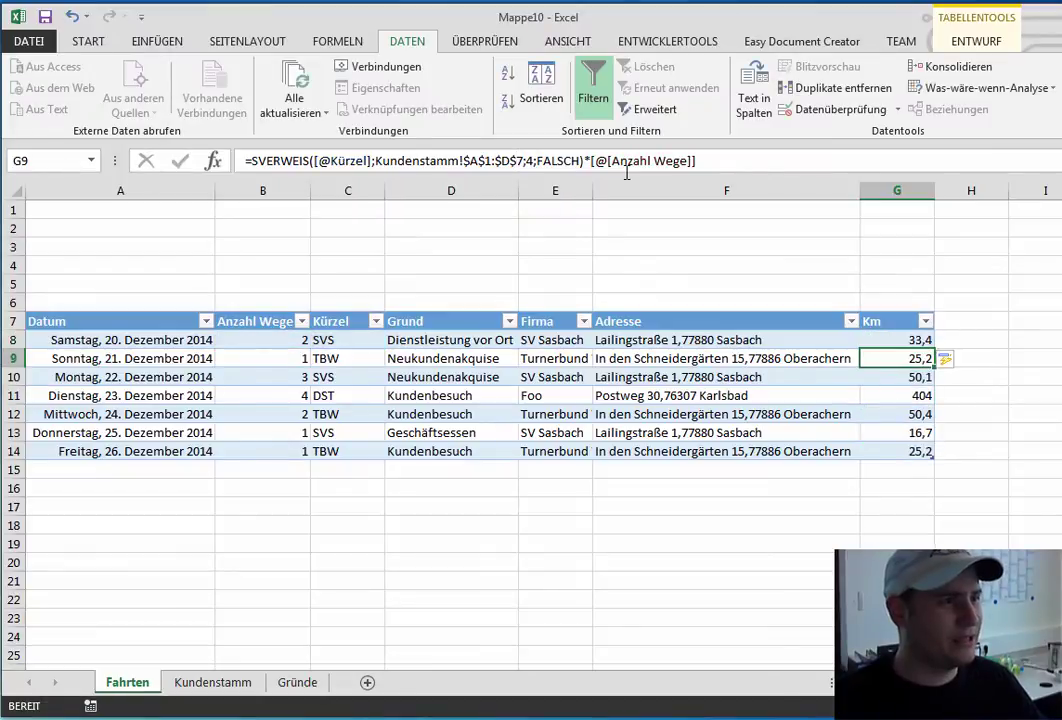
{"action": "left_click", "coordinate": [928, 341]}
{"action": "left_click_drag", "start_coordinate": [936, 347], "coordinate": [928, 452]}
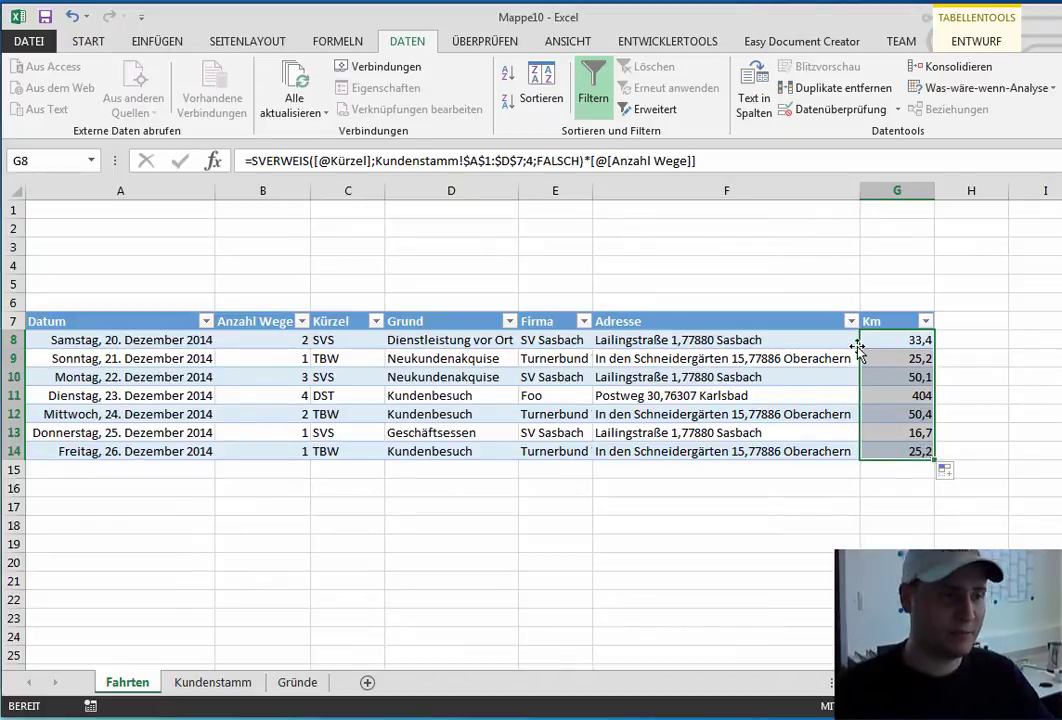
{"action": "left_click", "coordinate": [780, 370]}
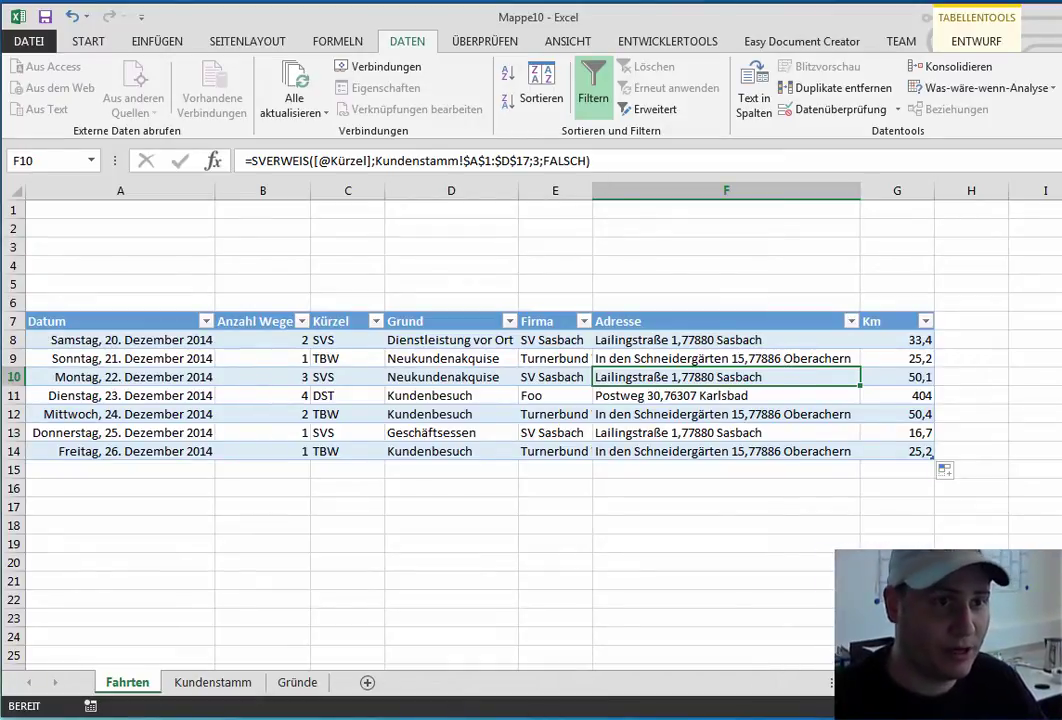
Change the year of the first three trip dates in A8–A10 from 2014 to 2013.
{"action": "left_click", "coordinate": [155, 221]}
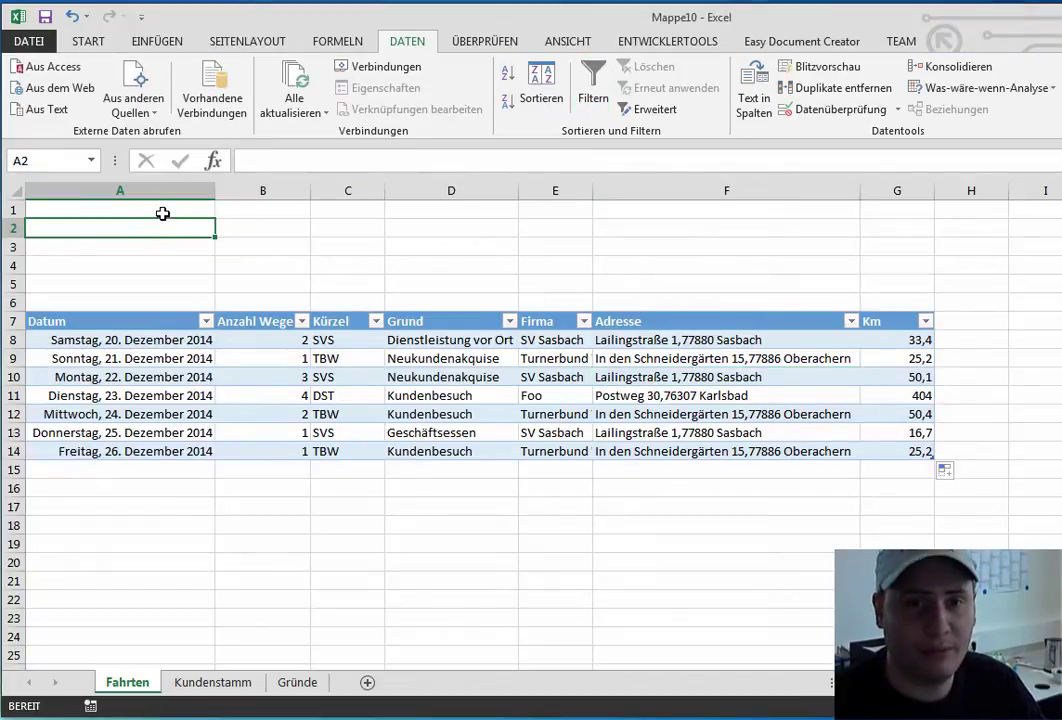
{"action": "left_click", "coordinate": [167, 204]}
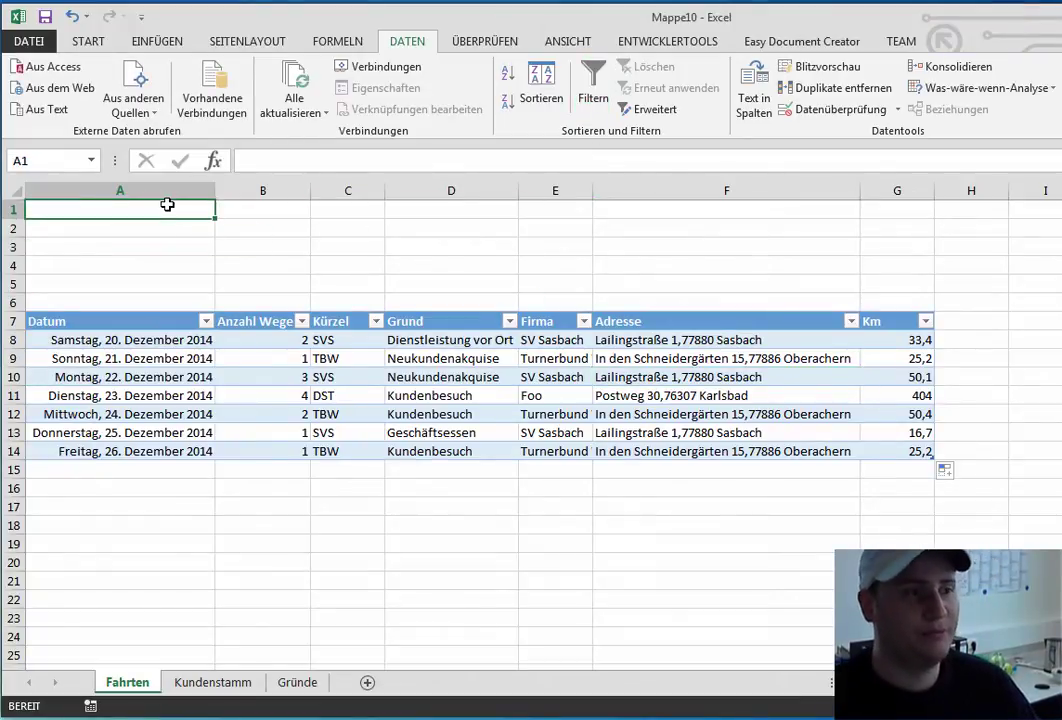
{"action": "left_click", "coordinate": [173, 335]}
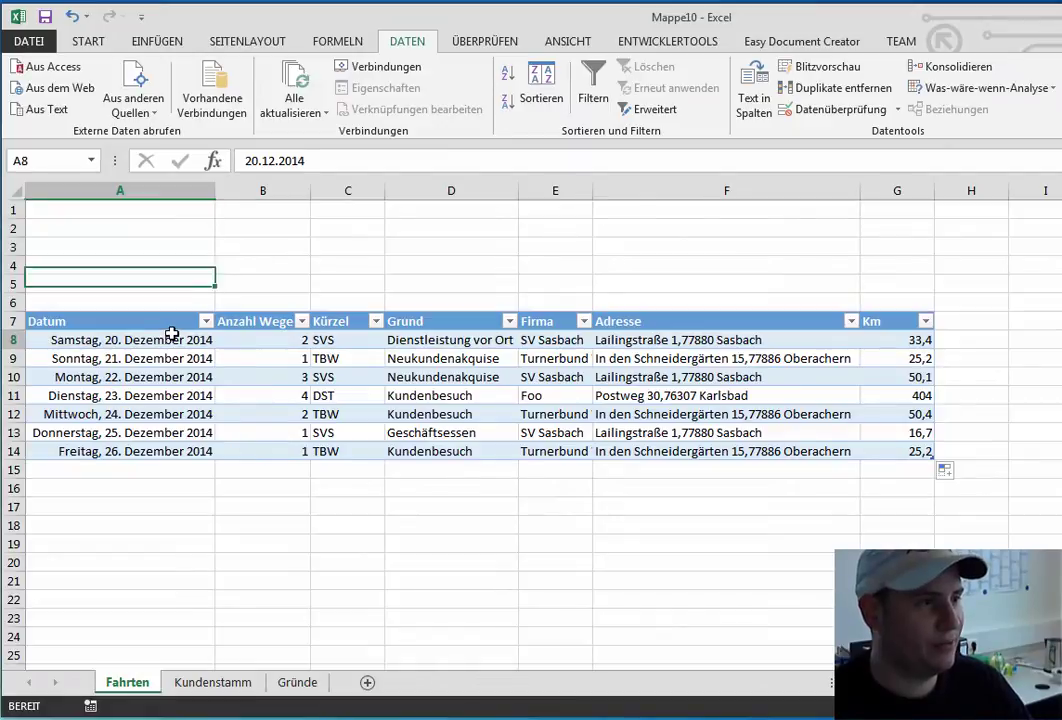
{"action": "key", "text": "F2"}
{"action": "type", "text": "3"}
{"action": "key", "text": "Return"}
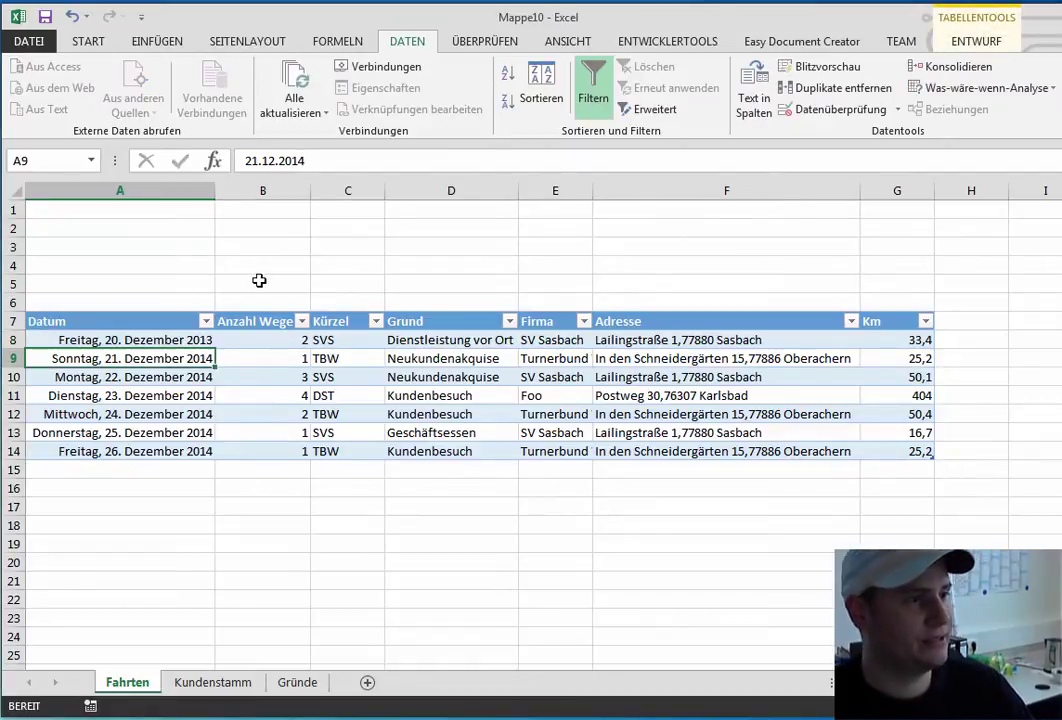
{"action": "key", "text": "F2"}
{"action": "key", "text": "BackSpace"}
{"action": "type", "text": "3"}
{"action": "key", "text": "Return"}
{"action": "key", "text": "F2"}
{"action": "key", "text": "BackSpace"}
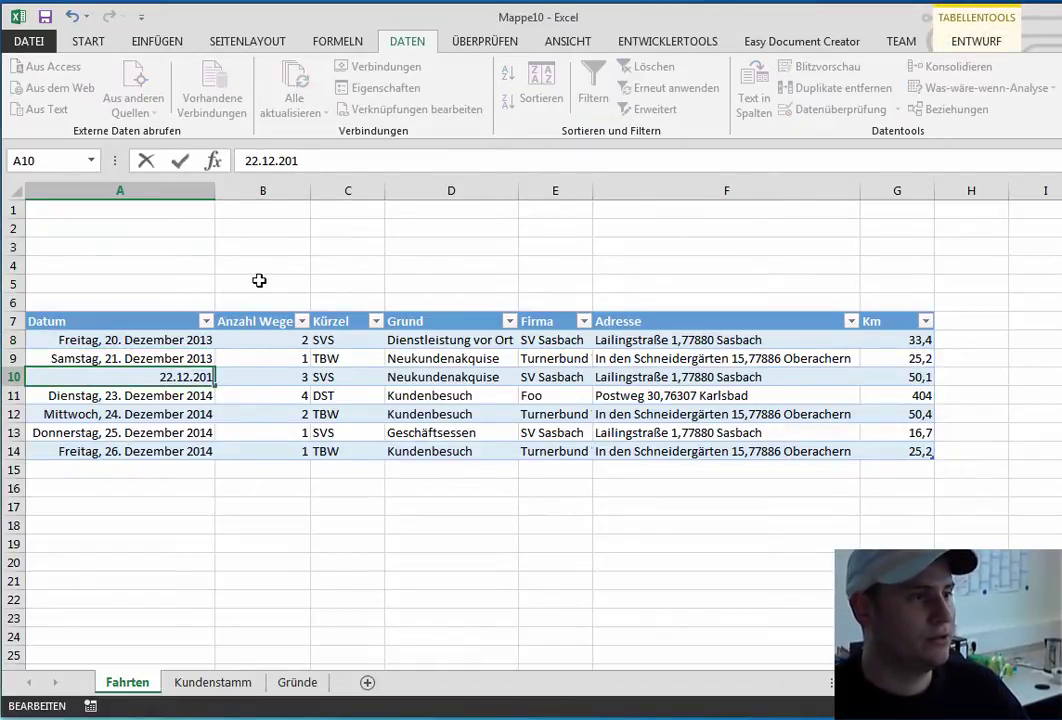
{"action": "type", "text": "3"}
{"action": "key", "text": "Return"}
{"action": "key", "text": "Up"}
Enter the heading 'Jahr' in cell A1.
{"action": "key", "text": "ctrl+Home"}
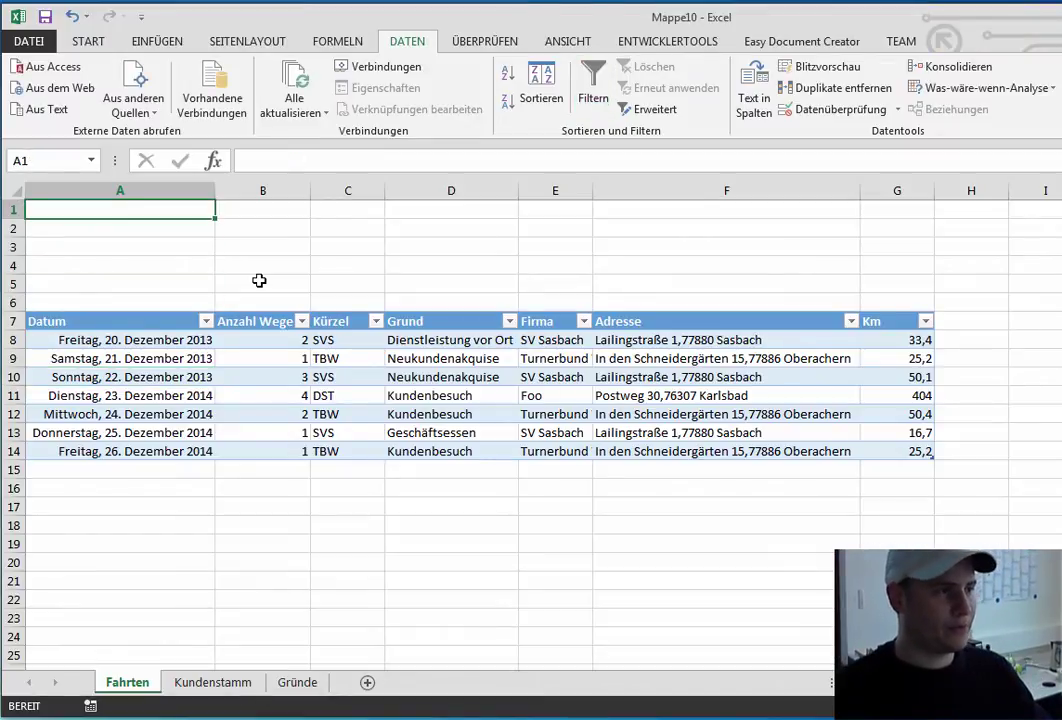
{"action": "type", "text": "Jahr"}
{"action": "key", "text": "Return"}
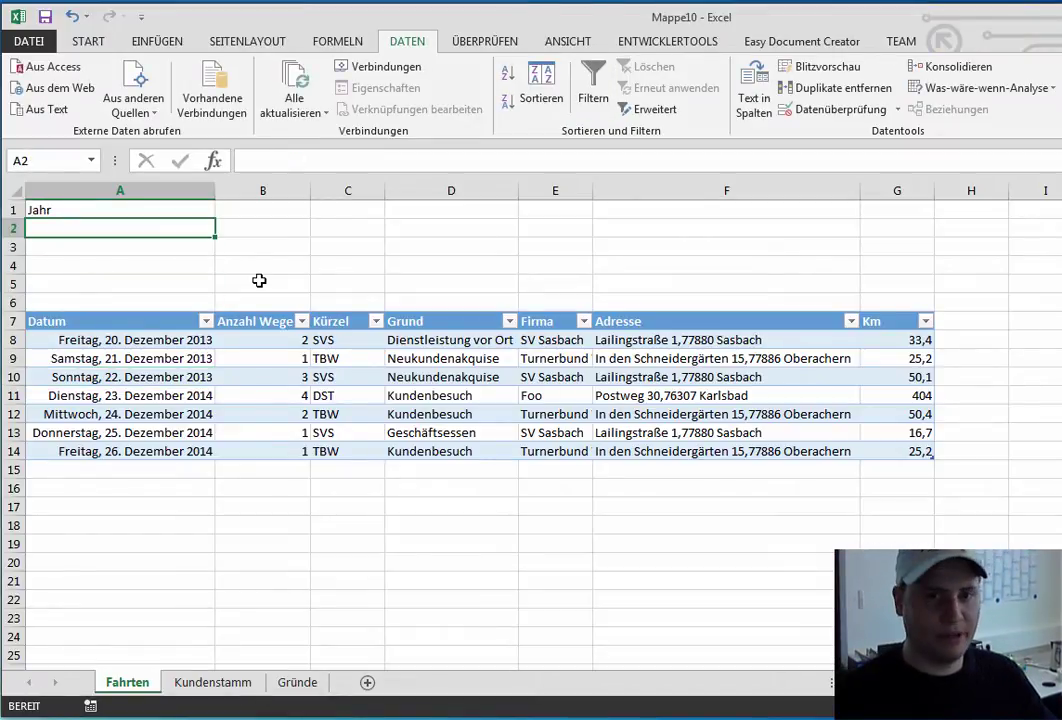
List the years 2013 in A2 and 2014 in A3 under Jahr.
{"action": "type", "text": "201"}
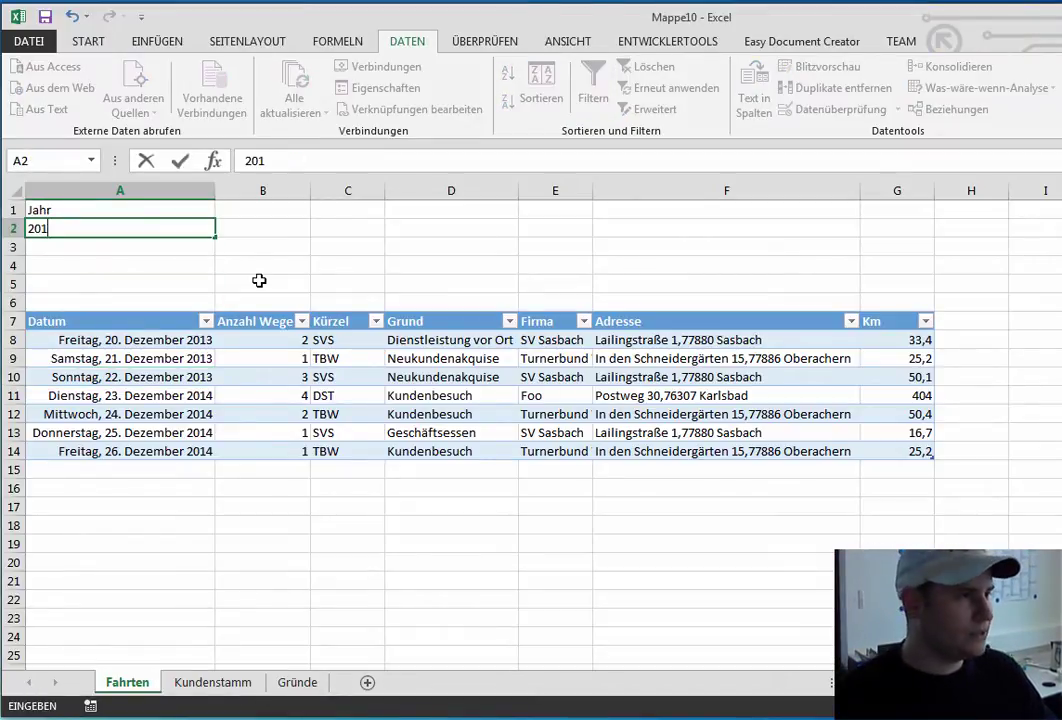
{"action": "type", "text": "3"}
{"action": "key", "text": "Return"}
{"action": "type", "text": "2014"}
{"action": "key", "text": "Return"}
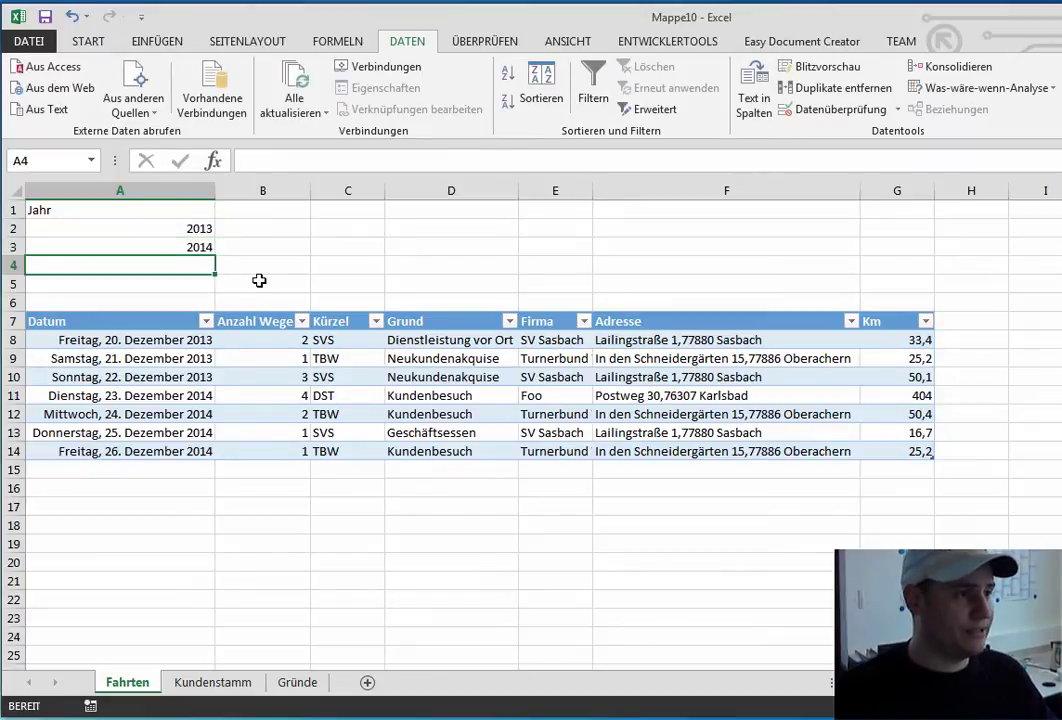
{"action": "key", "text": "Up"}
{"action": "key", "text": "Up"}
{"action": "key", "text": "Up"}
Add the heading 'Gesamt KM' in cell B1.
{"action": "key", "text": "Right"}
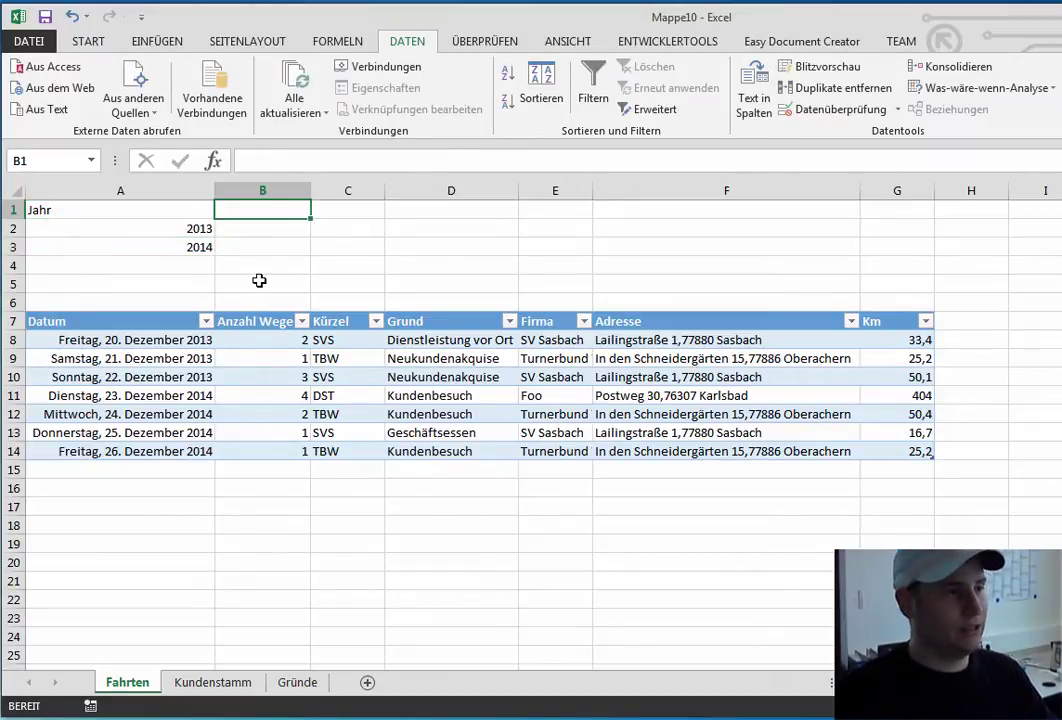
{"action": "type", "text": "Gesamt KM"}
{"action": "key", "text": "Return"}
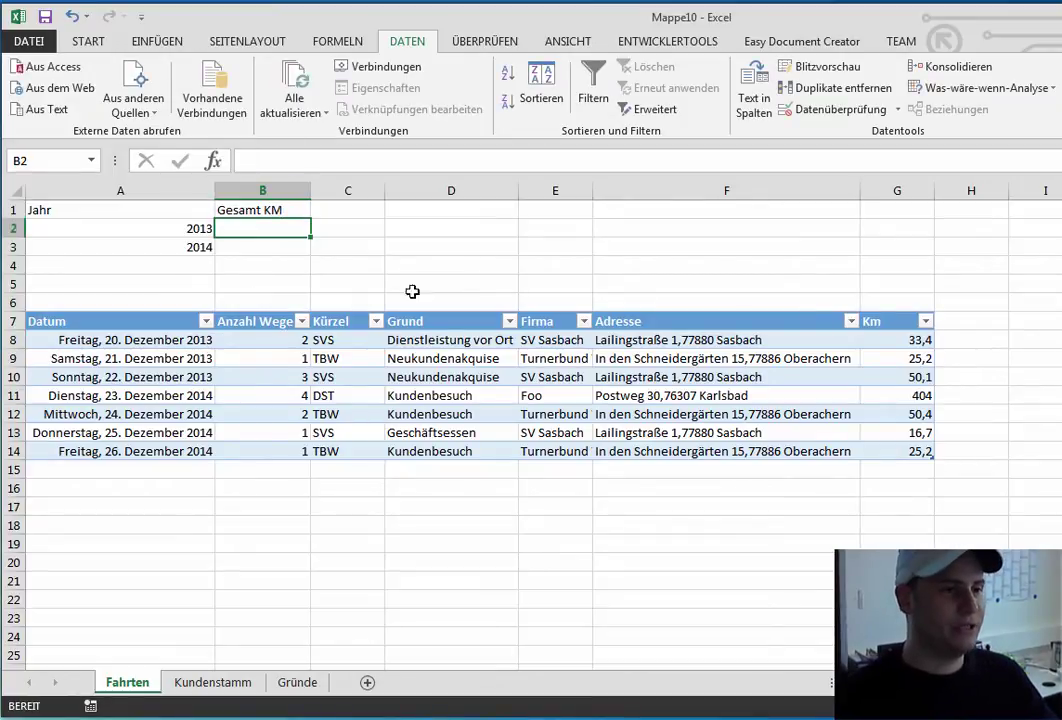
Check the Km formula in G8, then select the first trip date in A8.
{"action": "left_click", "coordinate": [893, 340]}
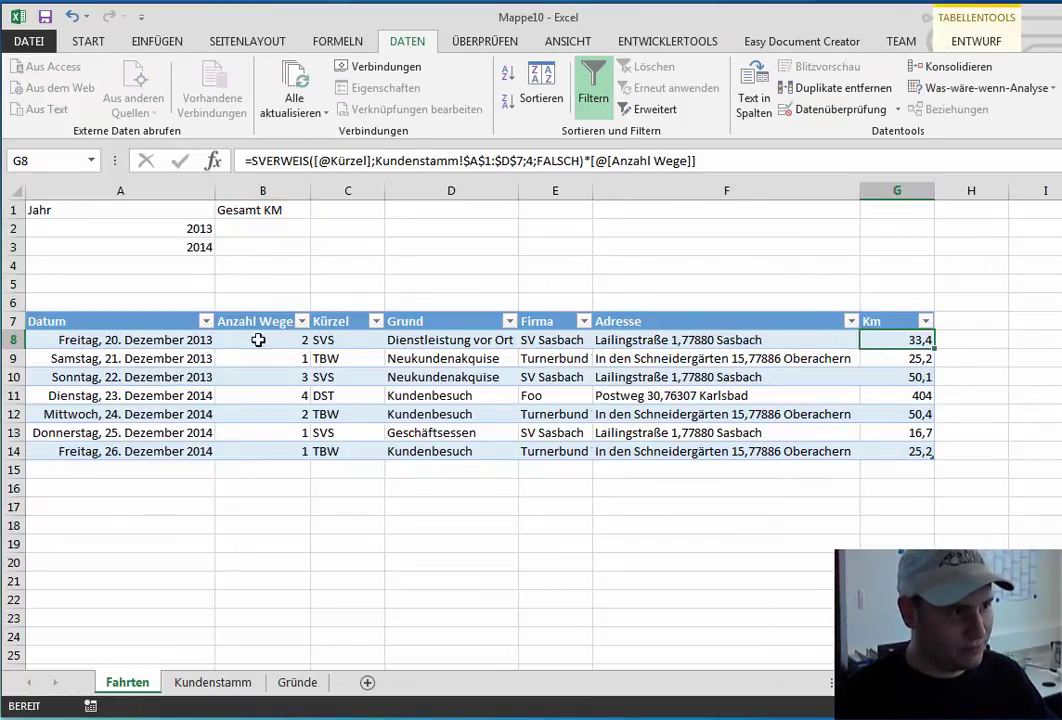
{"action": "left_click", "coordinate": [204, 340]}
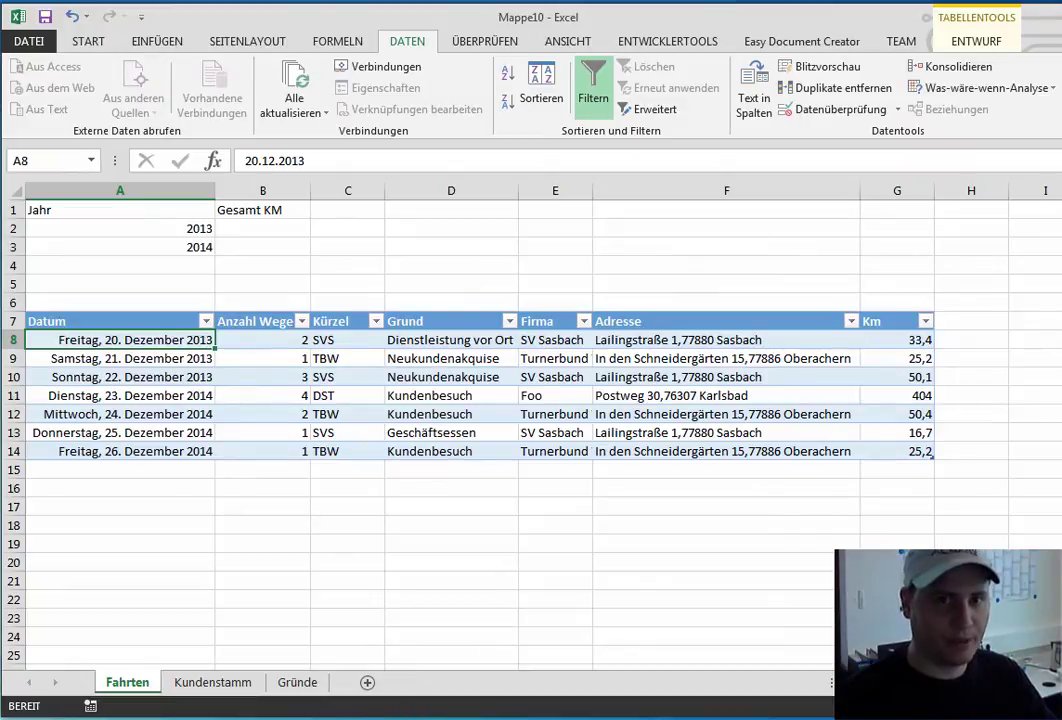
{"action": "key", "text": "alt+Down"}
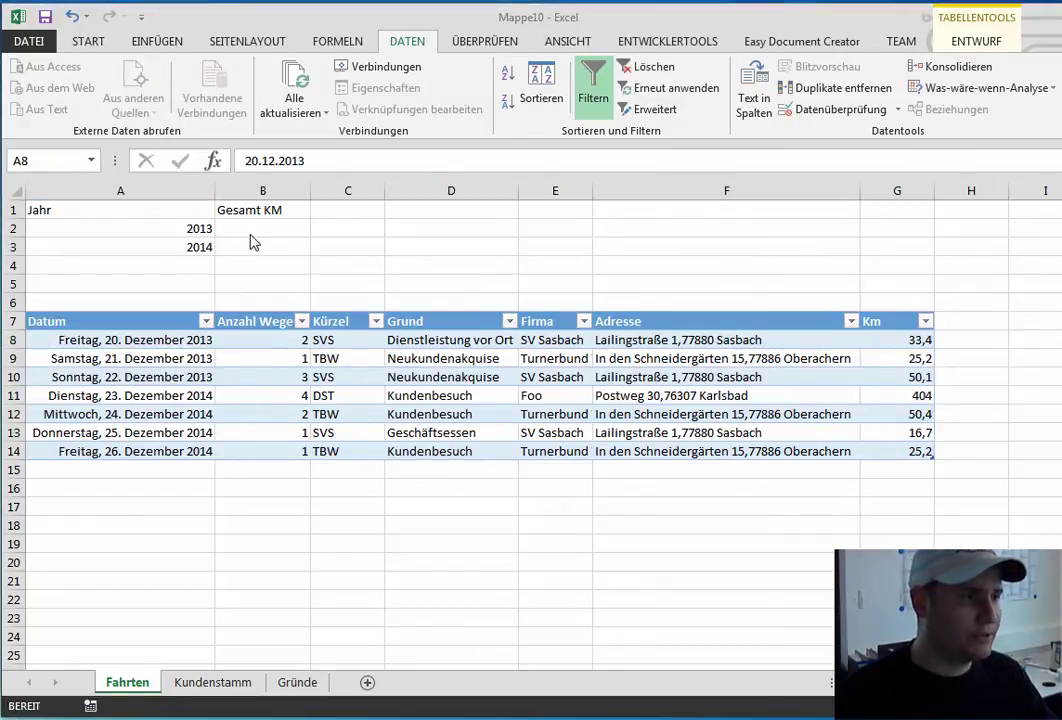
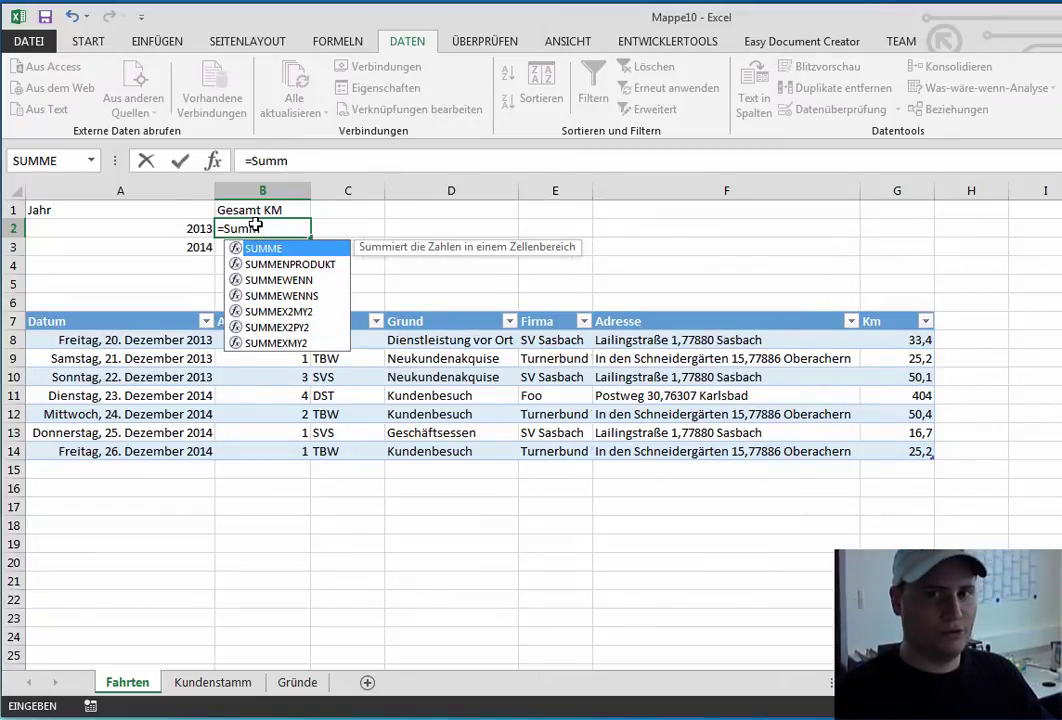
Begin =SUMMEWENNS( in B2 with the sum range set to the Km column, Tabelle1[Km].
{"action": "type", "text": "ewenns("}
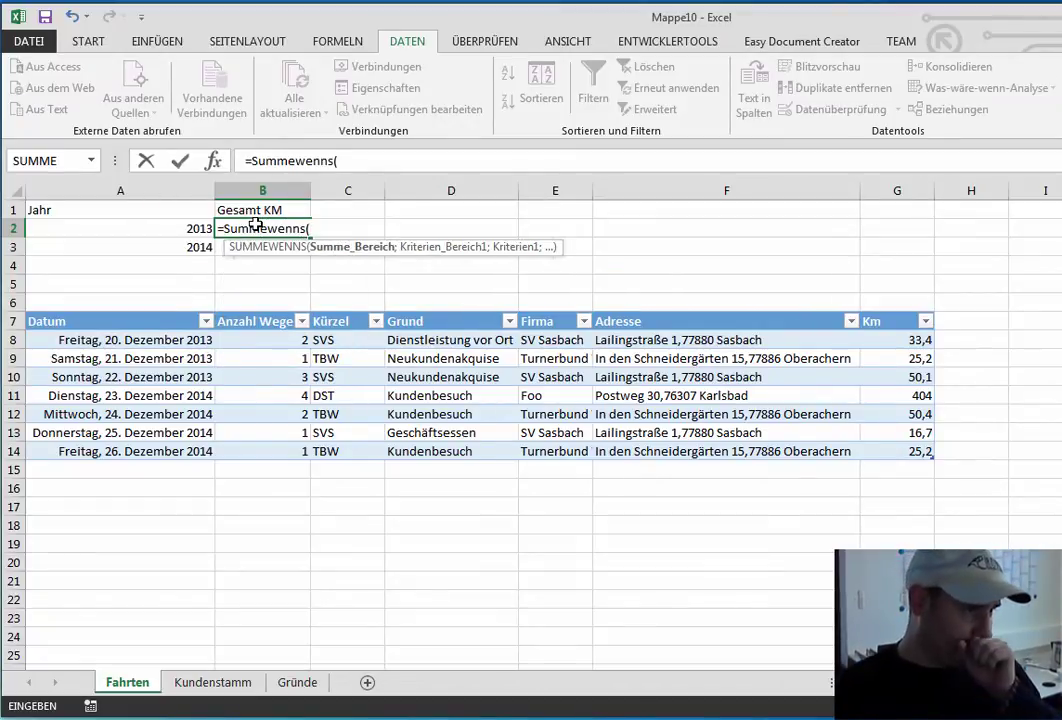
{"action": "left_click", "coordinate": [213, 160]}
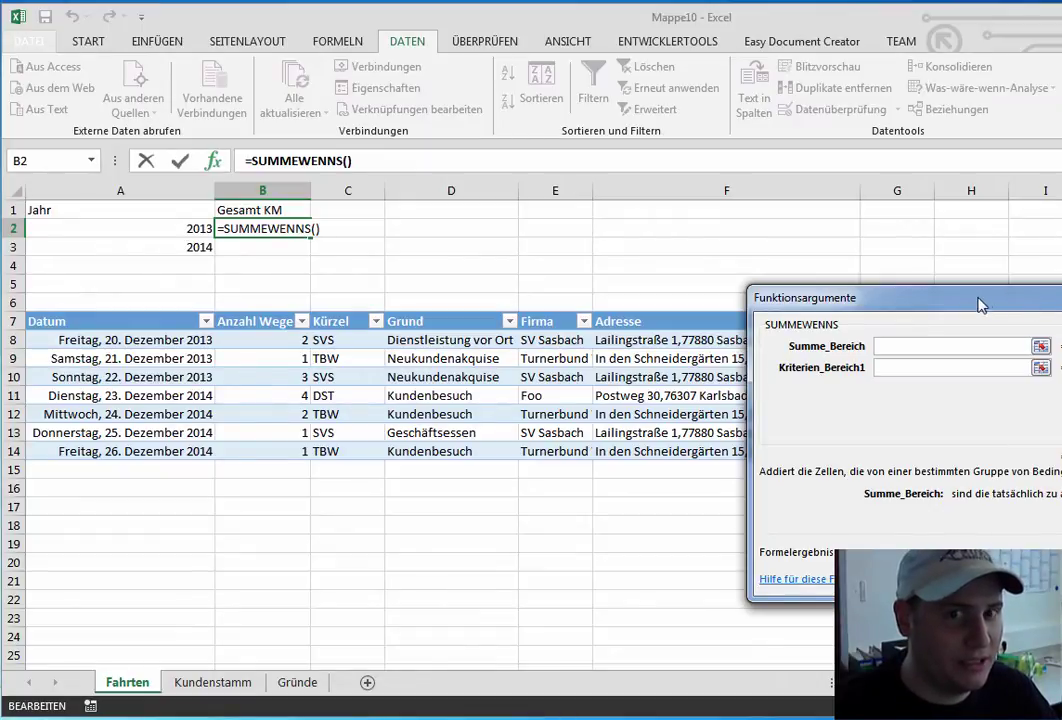
{"action": "left_click_drag", "start_coordinate": [980, 305], "coordinate": [1061, 305]}
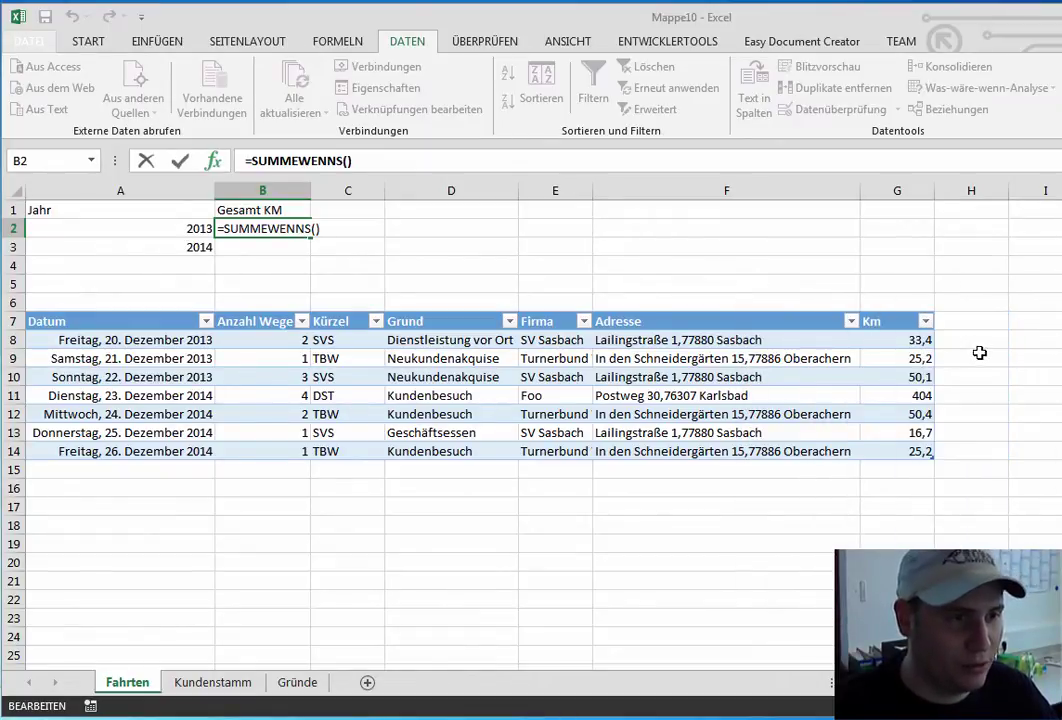
{"action": "left_click", "coordinate": [901, 310]}
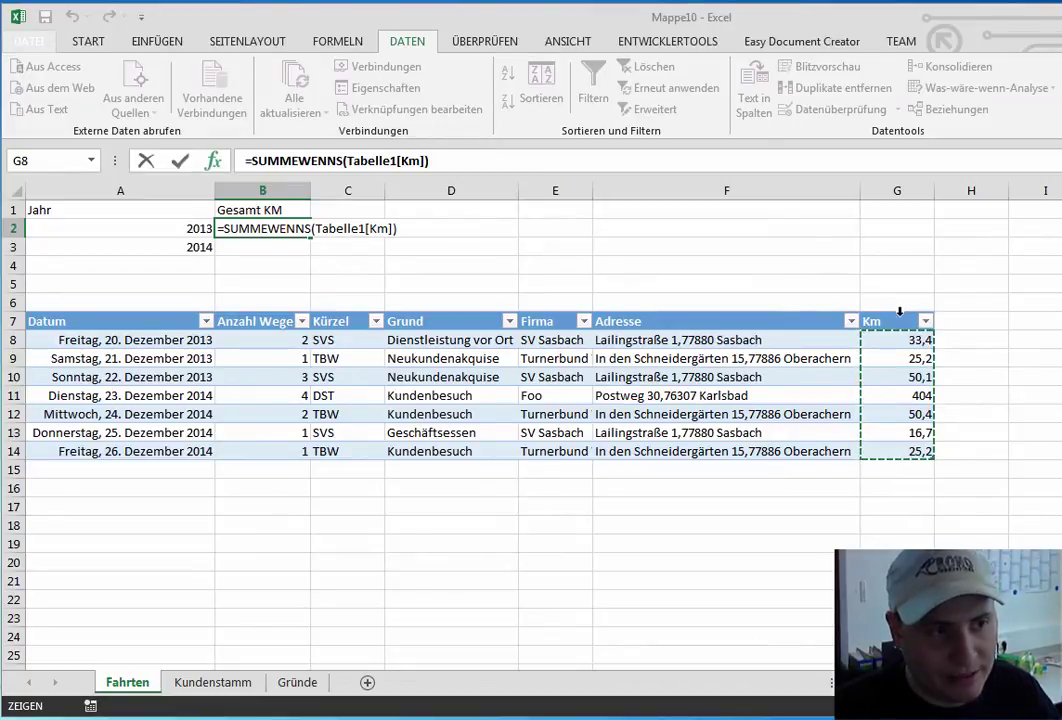
{"action": "left_click", "coordinate": [896, 313]}
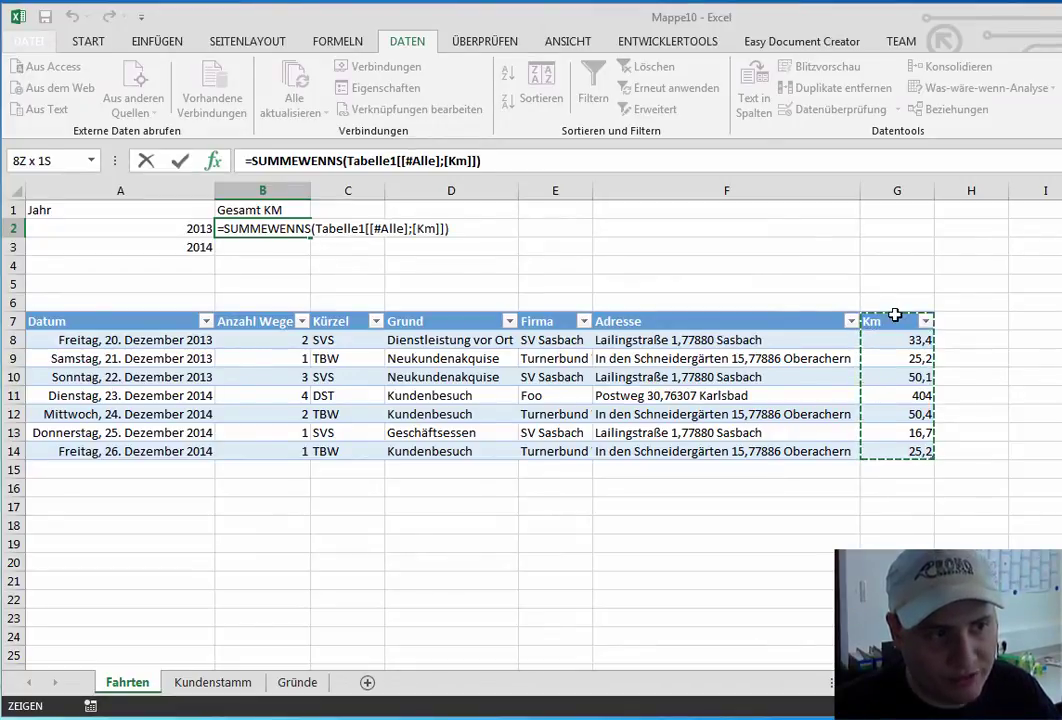
{"action": "left_click_drag", "start_coordinate": [896, 318], "coordinate": [967, 356]}
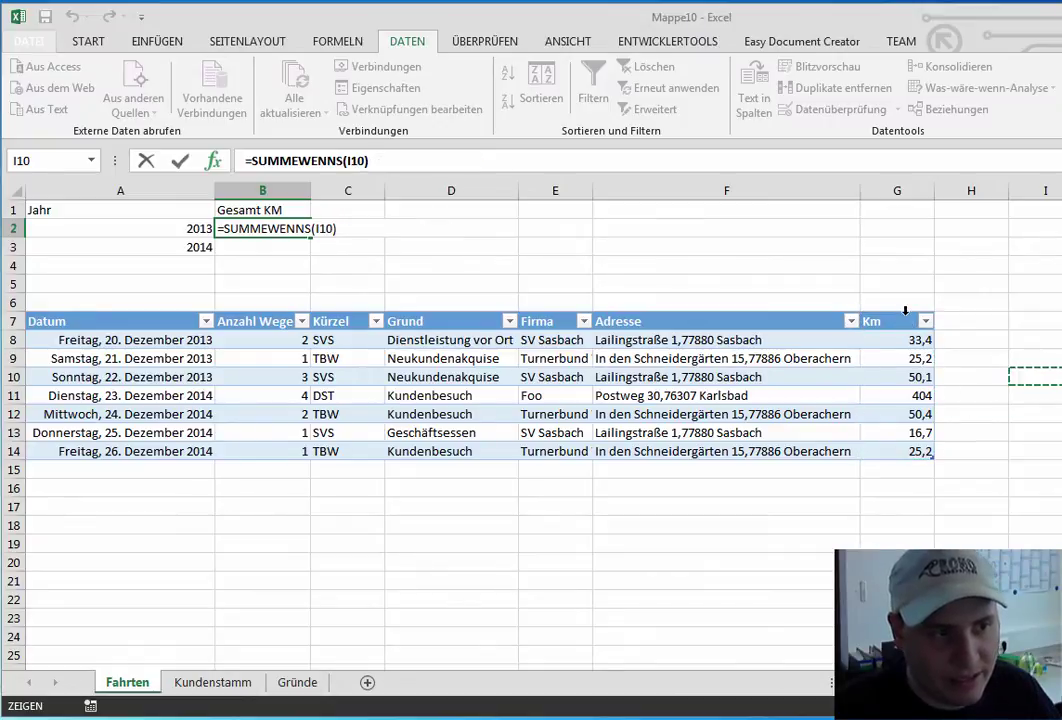
{"action": "left_click", "coordinate": [905, 312]}
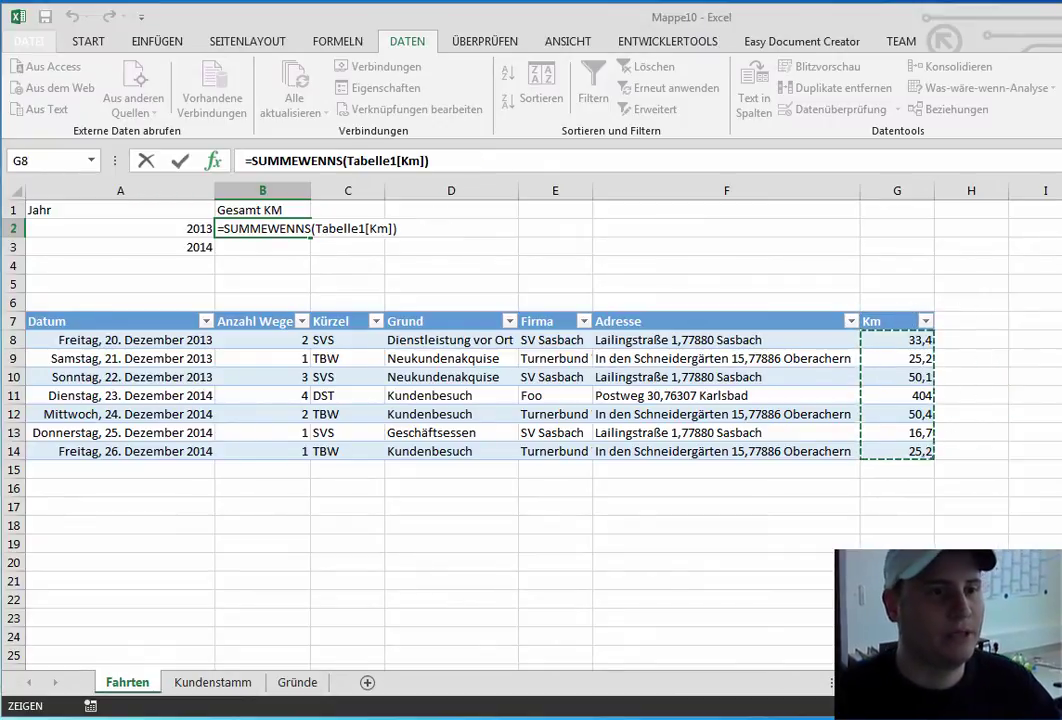
{"action": "key", "text": "shift+F3"}
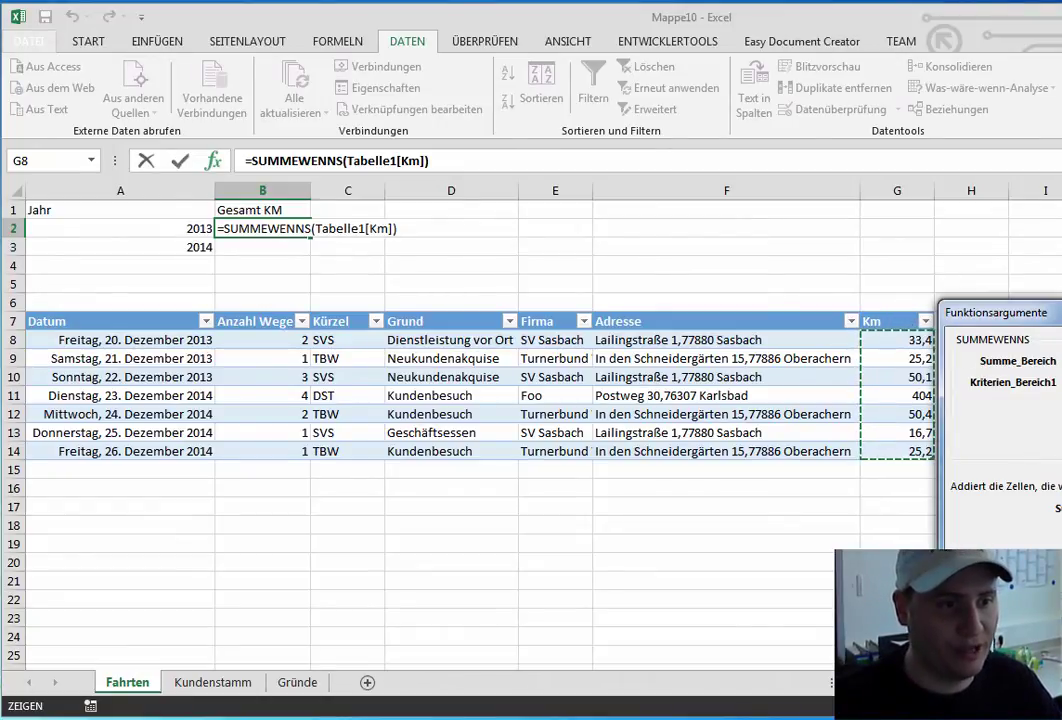
Pick the Datum column as criteria range, then abandon the SUMMEWENNS formula, leaving B2 empty.
{"action": "key", "text": "Tab"}
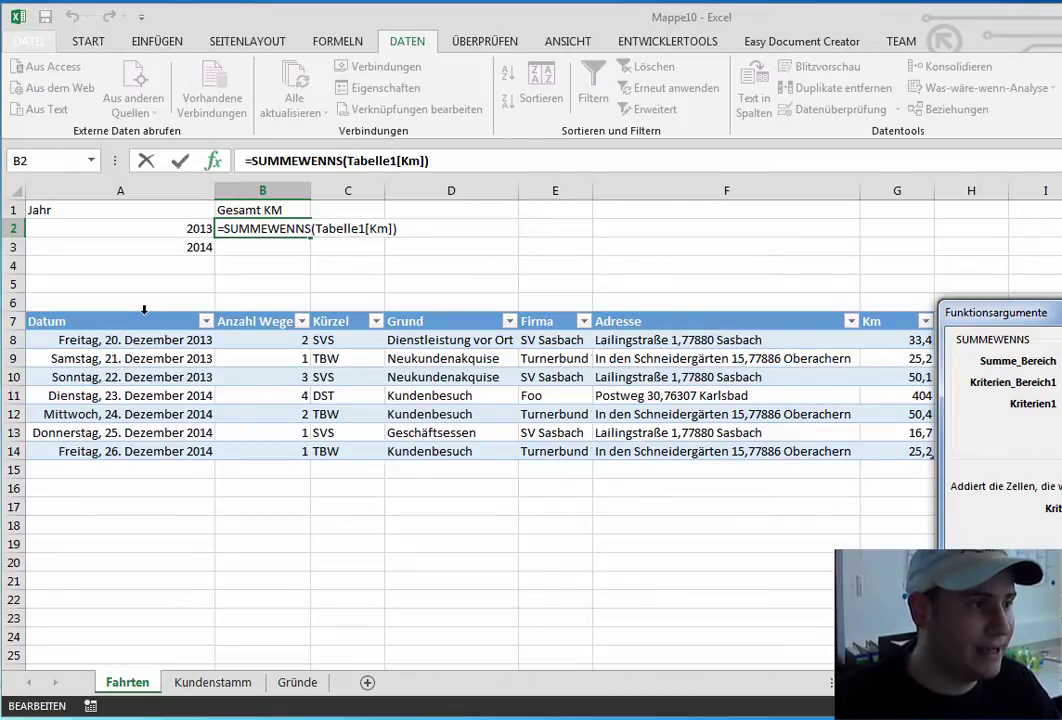
{"action": "left_click", "coordinate": [144, 310]}
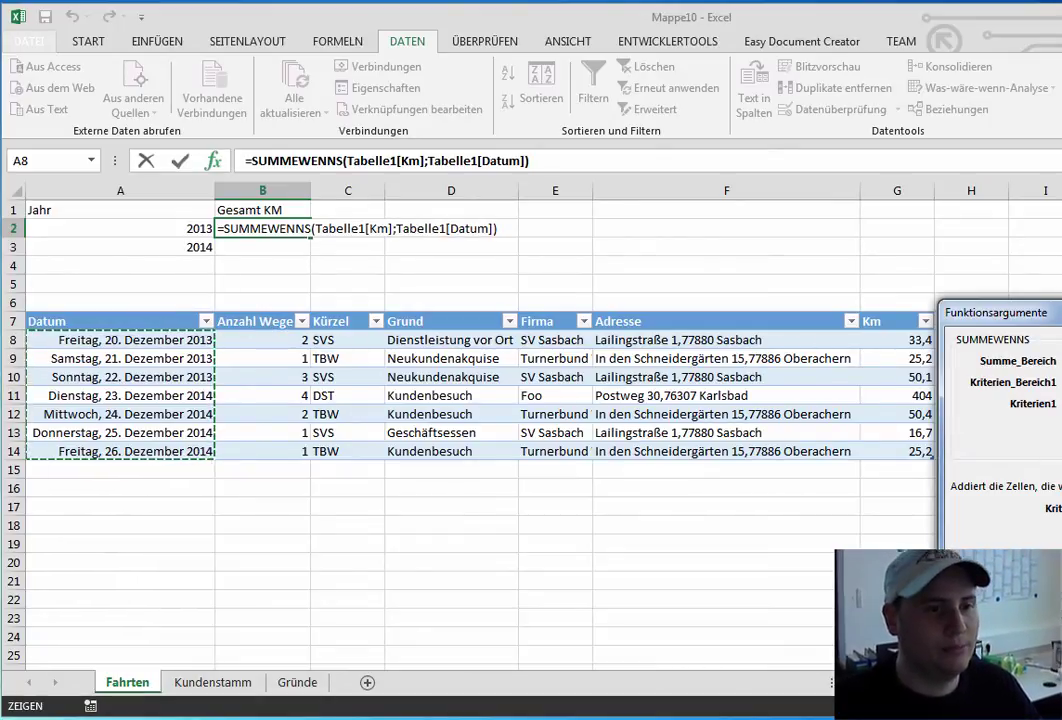
{"action": "key", "text": "Escape"}
{"action": "left_click", "coordinate": [409, 543]}
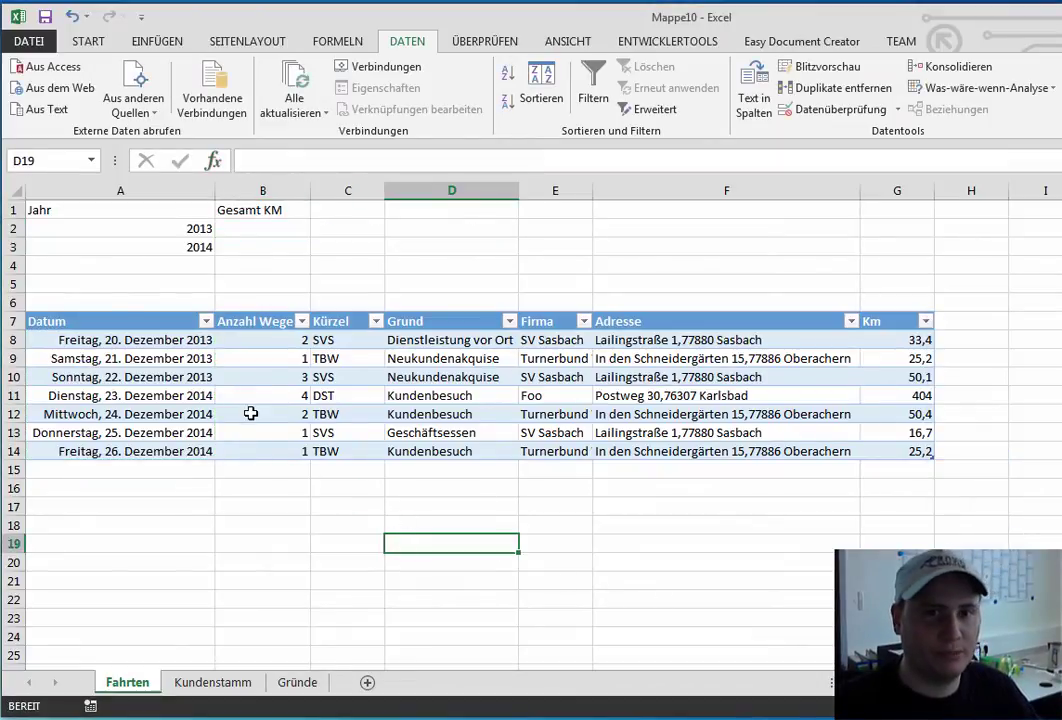
{"action": "left_click", "coordinate": [120, 190]}
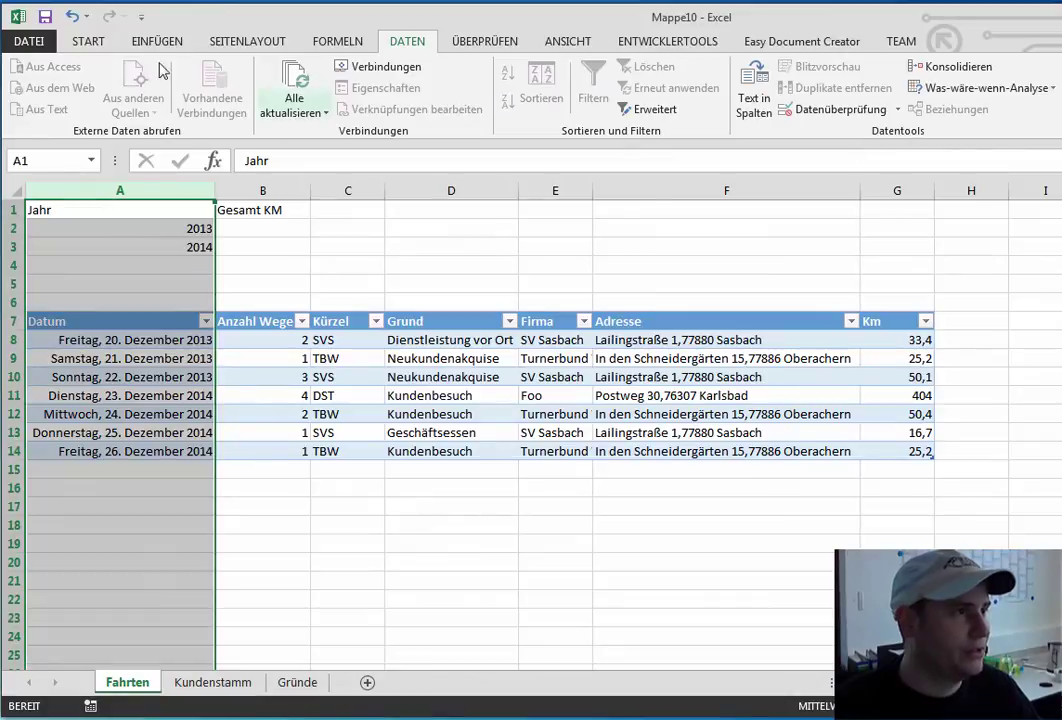
{"action": "left_click", "coordinate": [110, 48]}
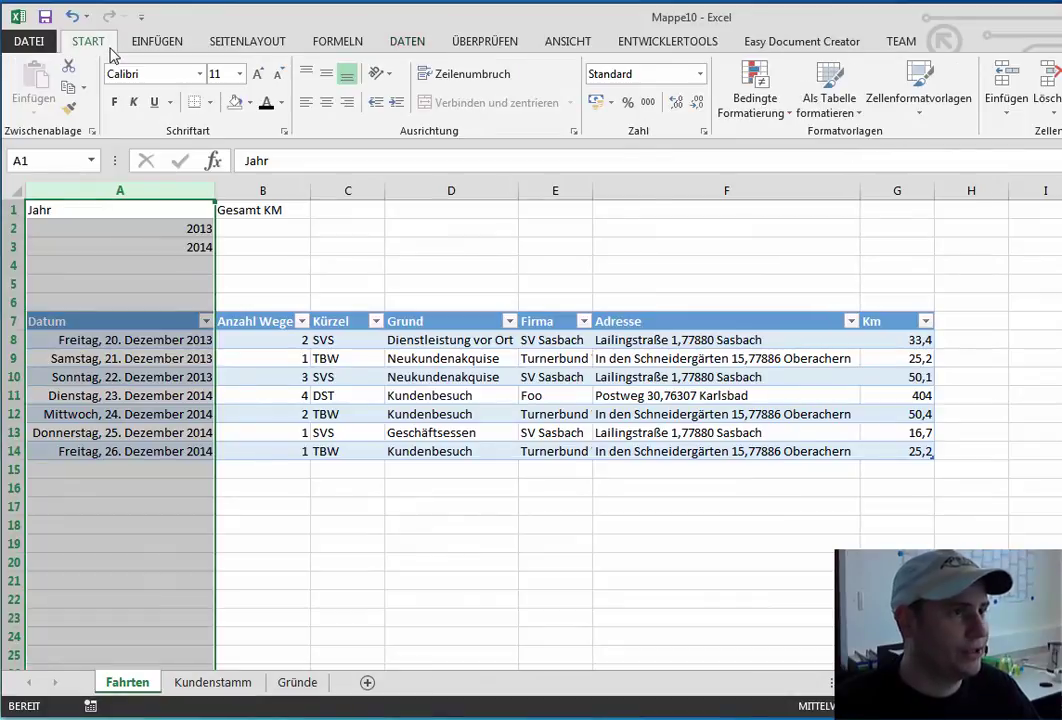
{"action": "left_click", "coordinate": [1000, 75]}
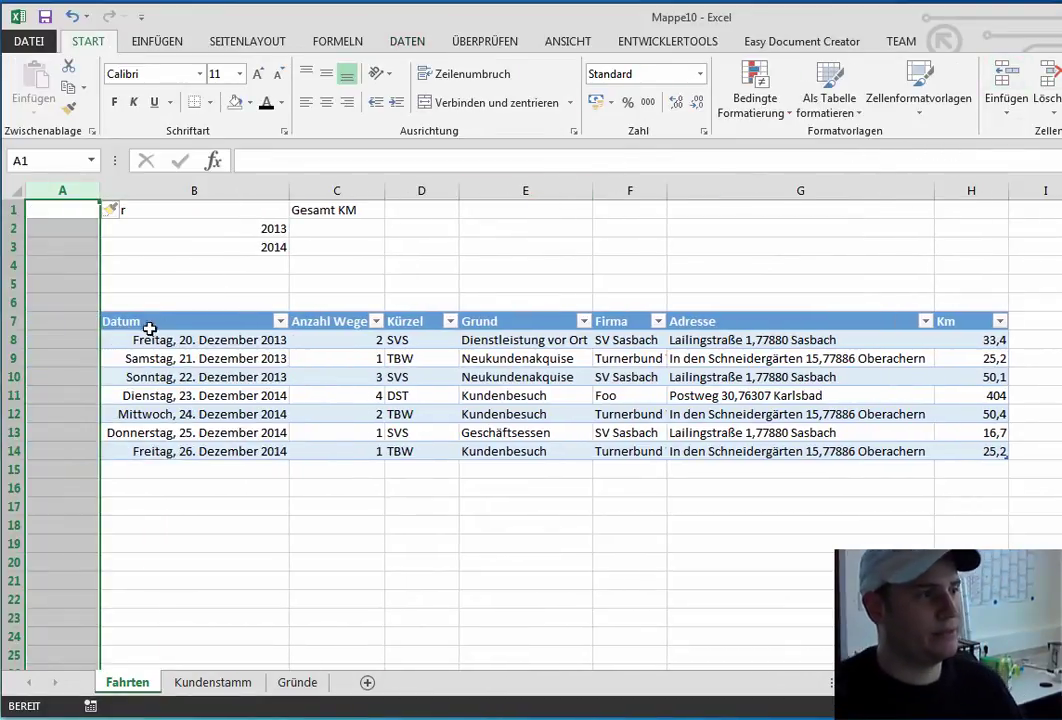
{"action": "left_click", "coordinate": [45, 318]}
{"action": "type", "text": "Ja"}
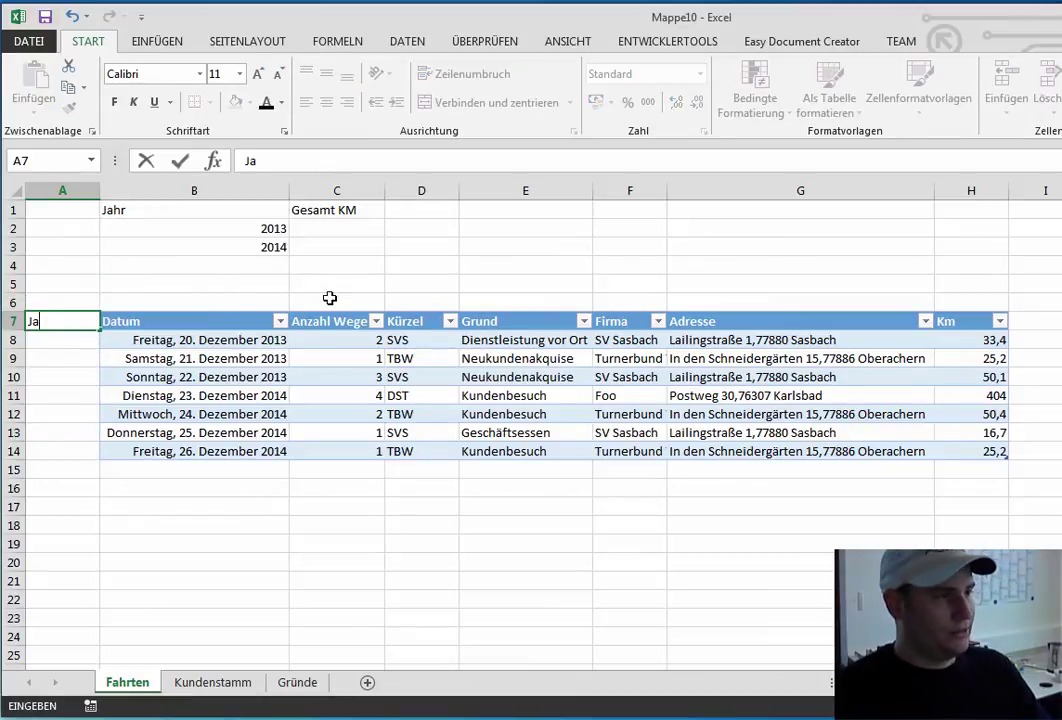
{"action": "type", "text": "hr"}
{"action": "key", "text": "Return"}
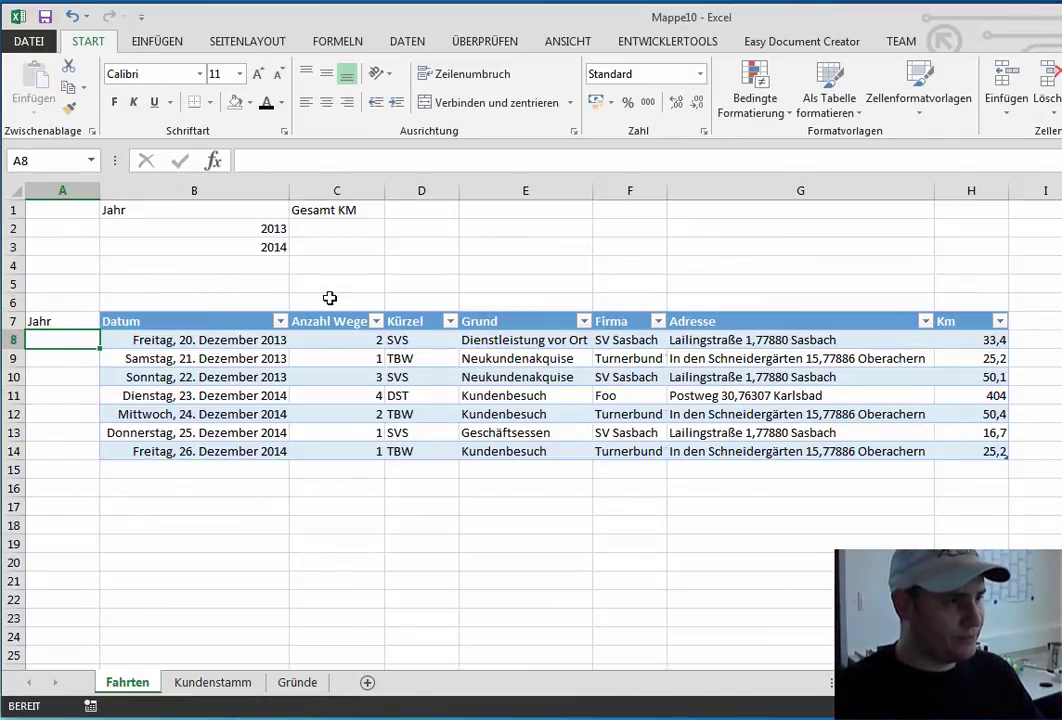
{"action": "key", "text": "Up"}
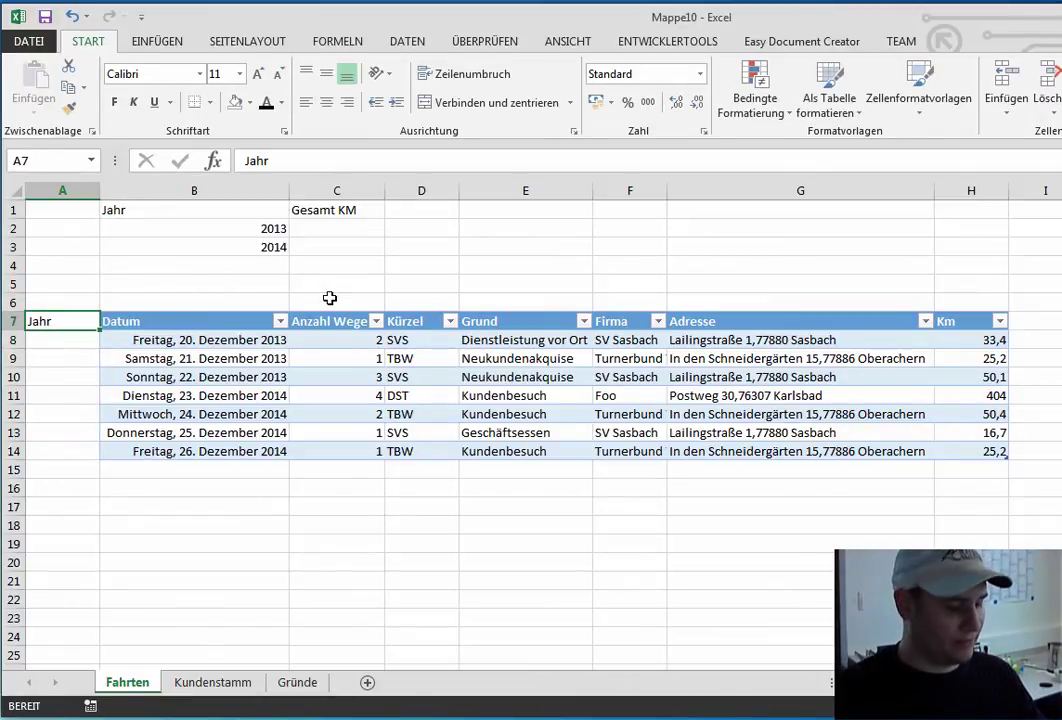
{"action": "key", "text": "ctrl+z"}
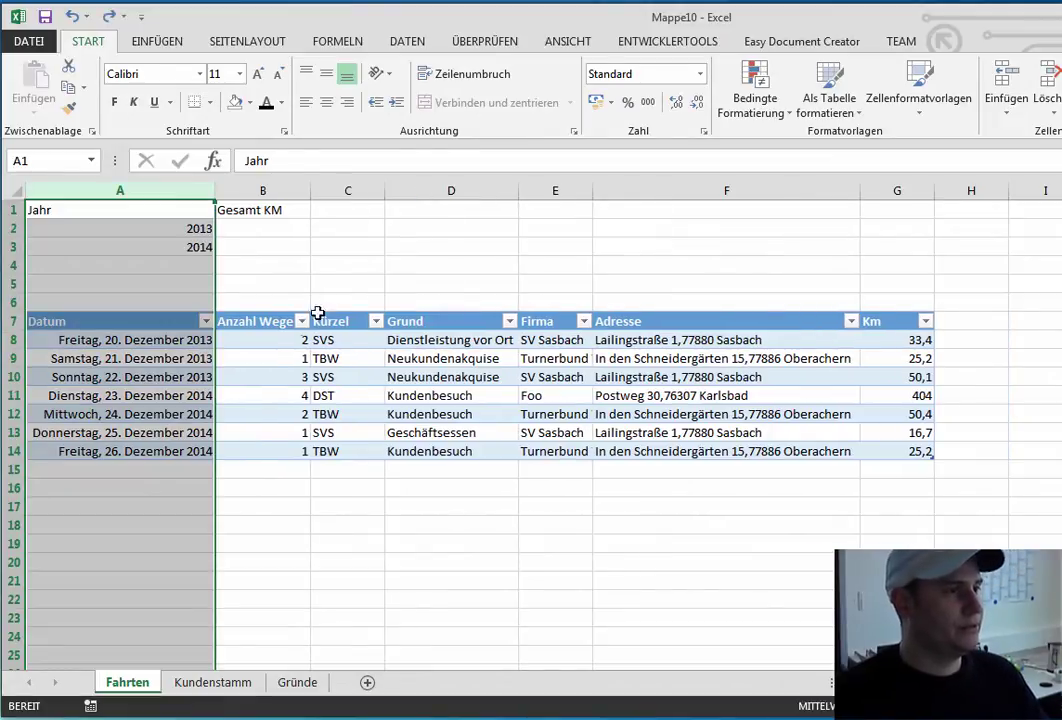
{"action": "left_click", "coordinate": [319, 260]}
{"action": "left_click", "coordinate": [262, 190]}
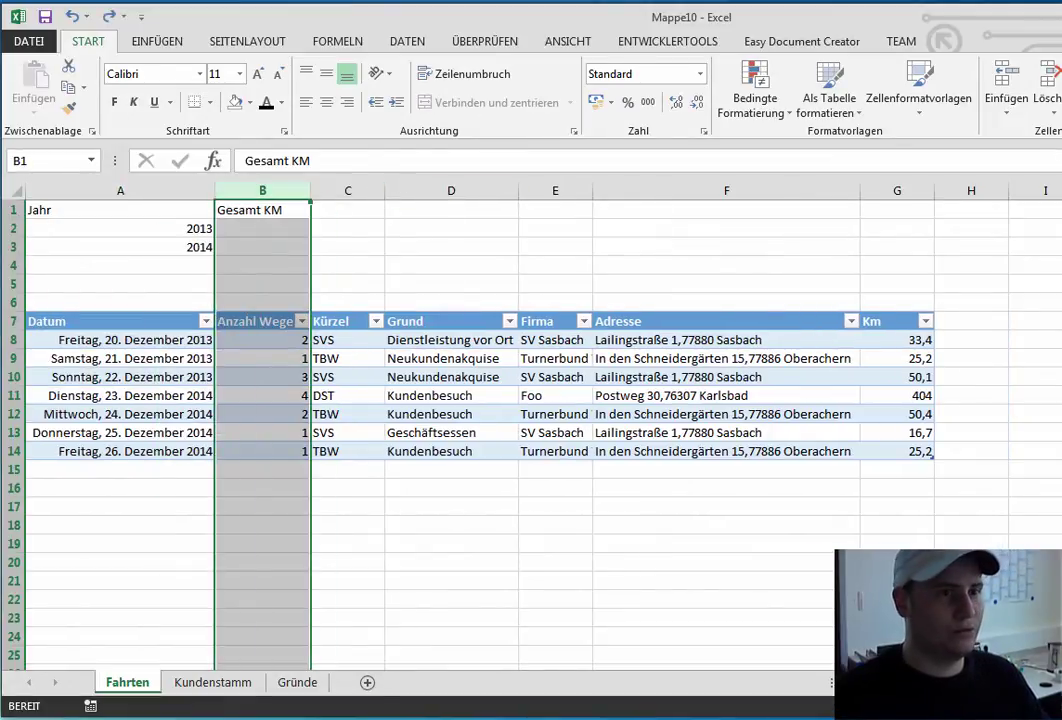
{"action": "left_click", "coordinate": [1000, 78]}
{"action": "key", "text": "Down"}
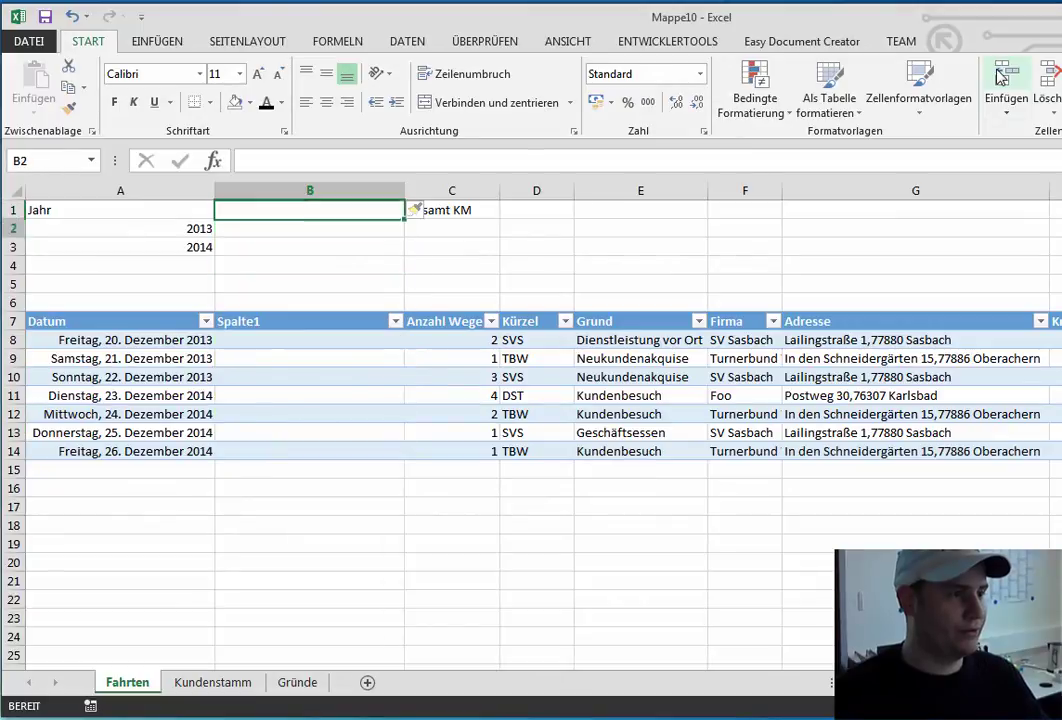
{"action": "key", "text": "Down"}
{"action": "key", "text": "Down"}
{"action": "key", "text": "Down"}
{"action": "key", "text": "Down"}
{"action": "key", "text": "Down"}
{"action": "type", "text": "Ja"}
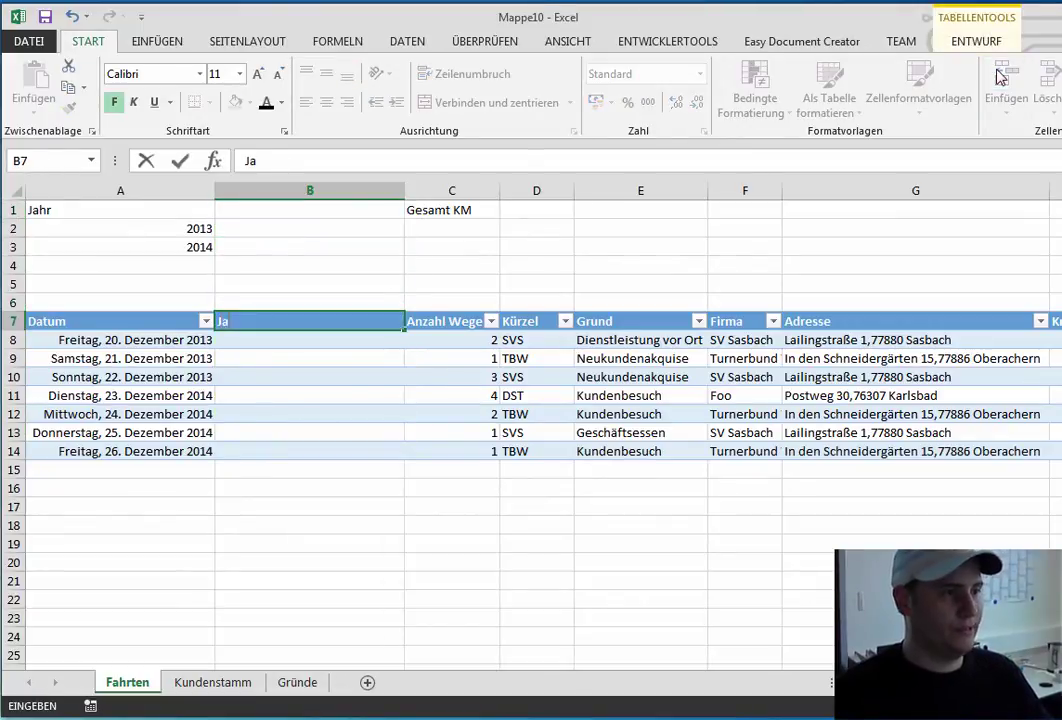
{"action": "type", "text": "hr"}
{"action": "key", "text": "Return"}
{"action": "type", "text": "=Jahr"}
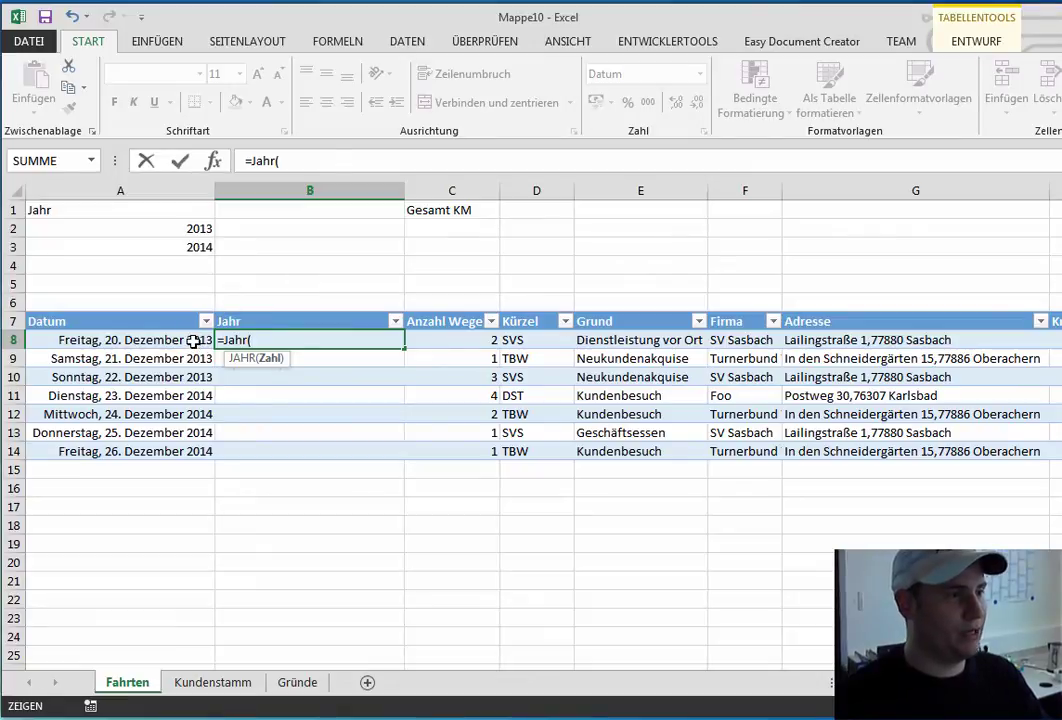
{"action": "left_click", "coordinate": [193, 341]}
{"action": "key", "text": "Return"}
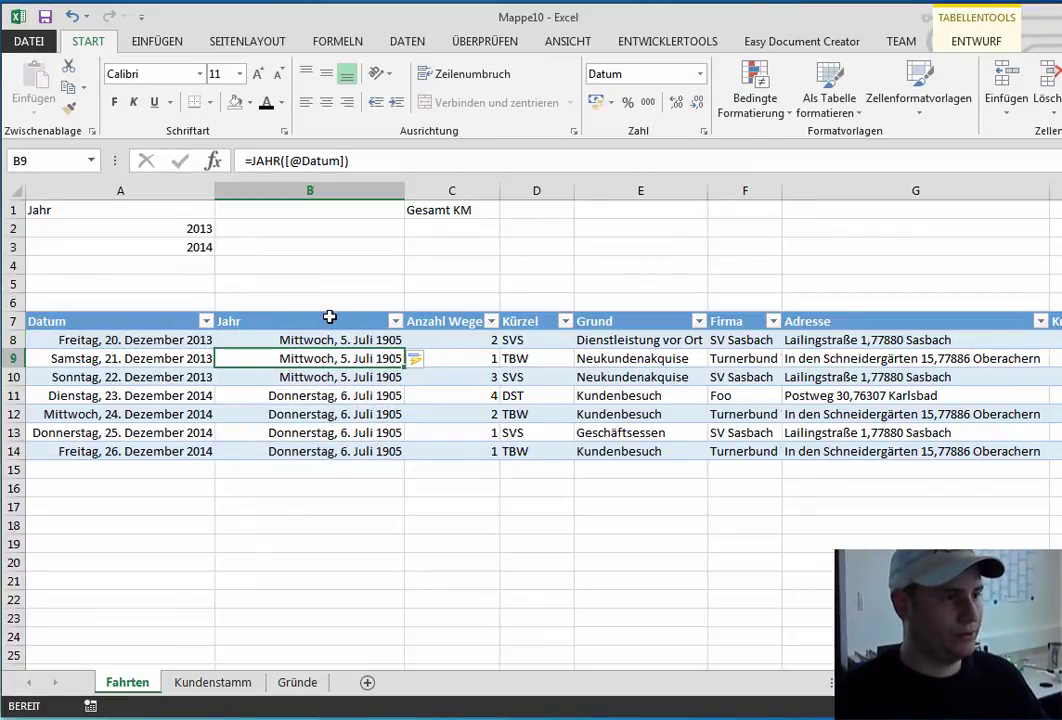
Format the Jahr values as Zahl with no decimals and autofit the column width.
{"action": "left_click", "coordinate": [329, 317]}
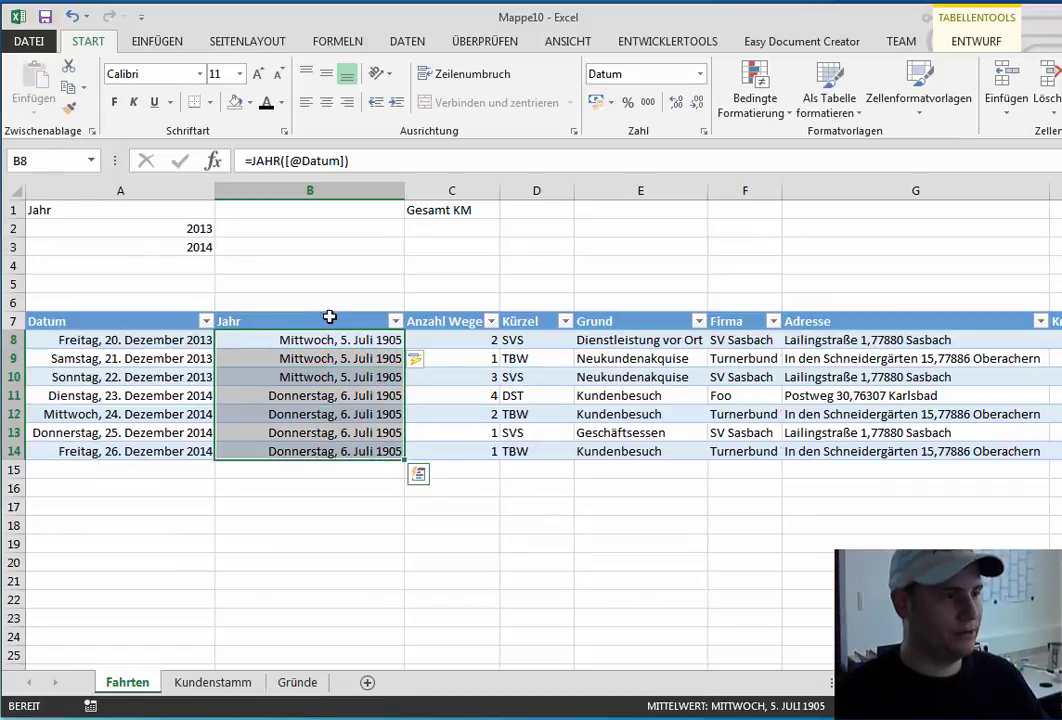
{"action": "left_click", "coordinate": [699, 74]}
{"action": "left_click", "coordinate": [684, 152]}
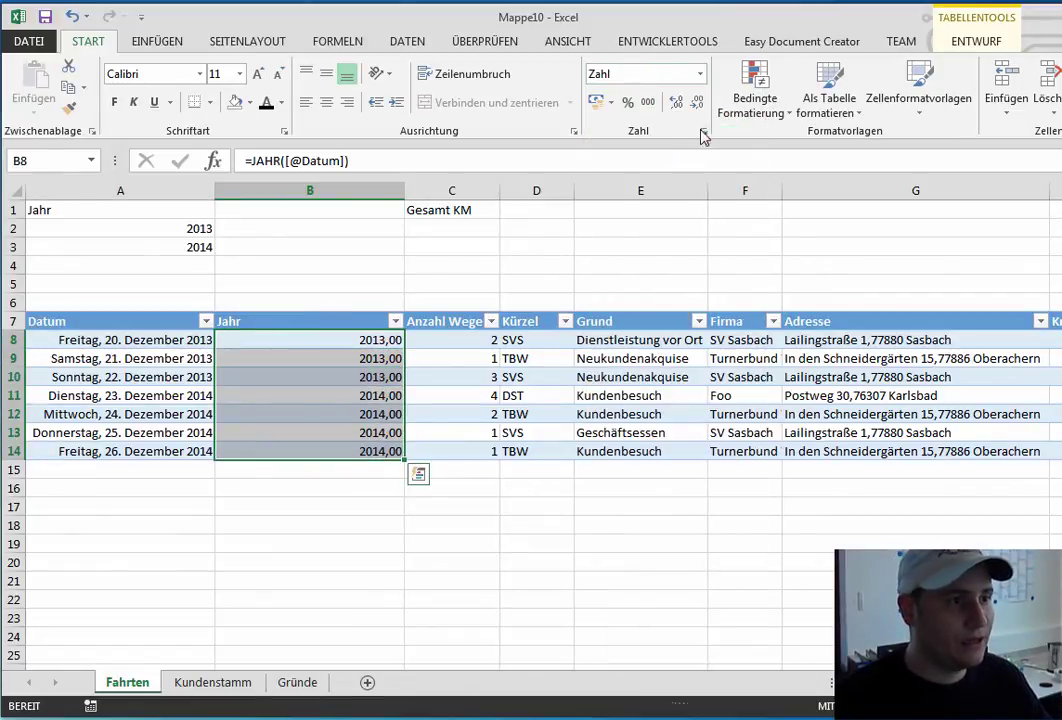
{"action": "left_click", "coordinate": [698, 104]}
{"action": "left_click", "coordinate": [698, 104]}
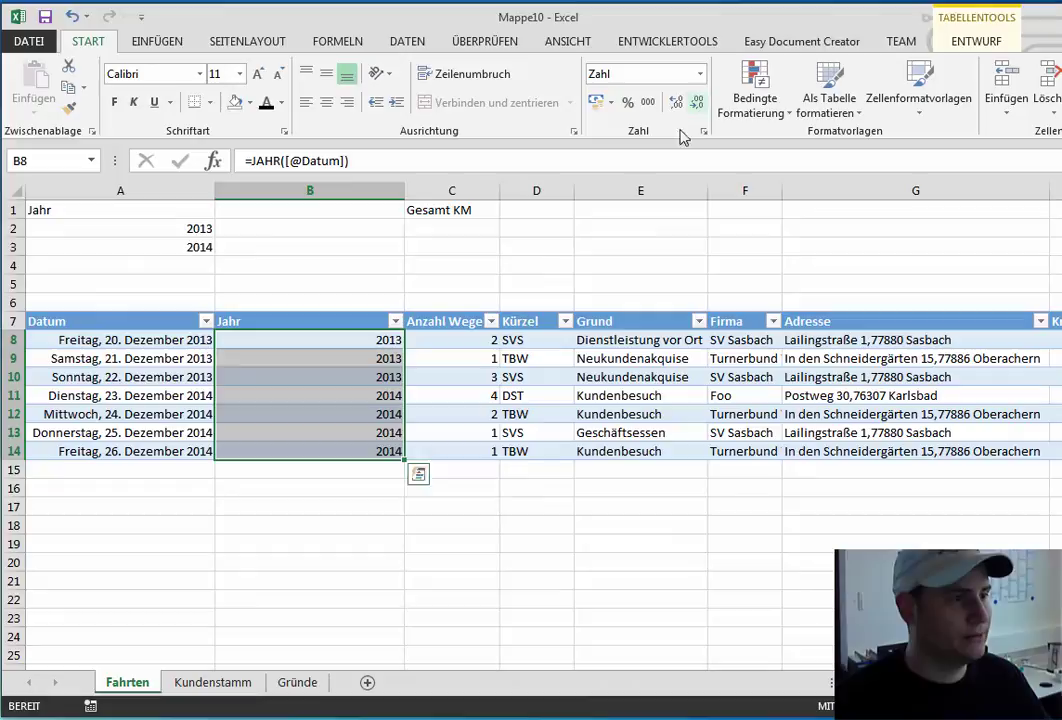
{"action": "left_click", "coordinate": [451, 264]}
{"action": "double_click", "coordinate": [405, 190]}
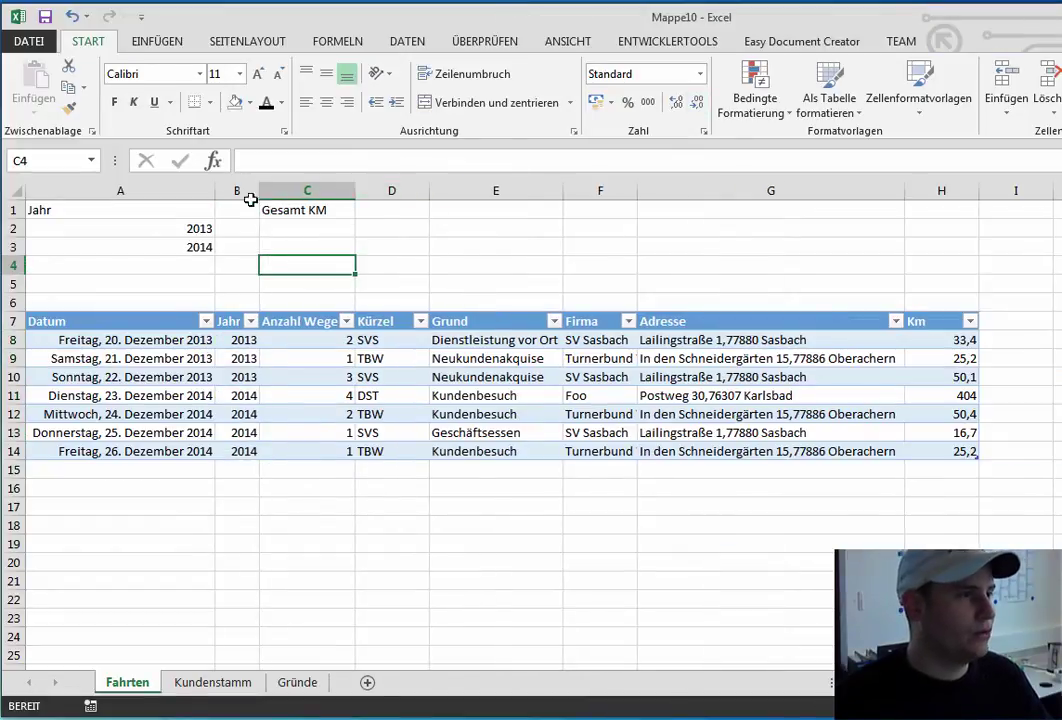
Enter =SUMMEWENNS(Tabelle1[Km];Tabelle1[Jahr];A2) in C2 to total 2013 kilometres (108,7).
{"action": "left_click", "coordinate": [295, 226]}
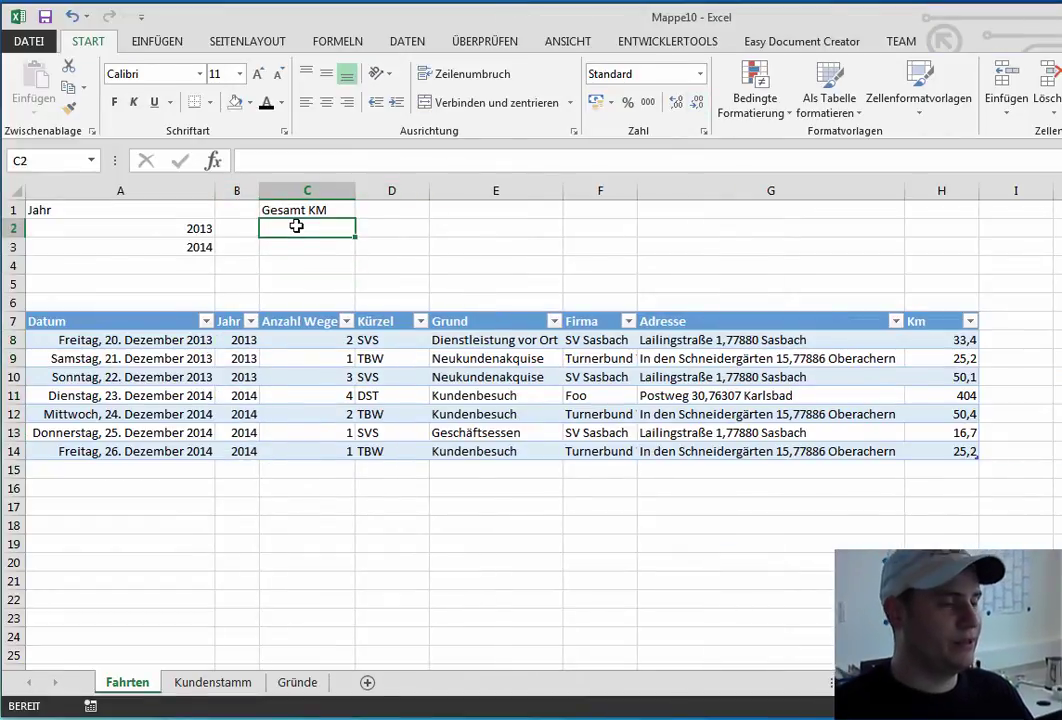
{"action": "type", "text": "="}
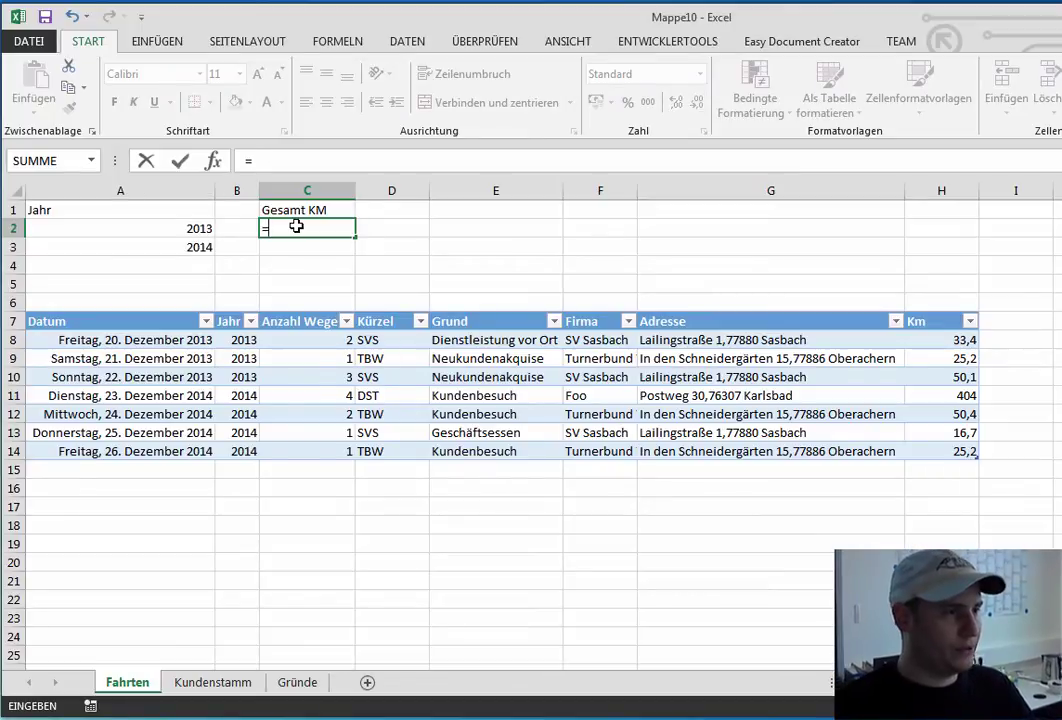
{"action": "type", "text": "summewenns("}
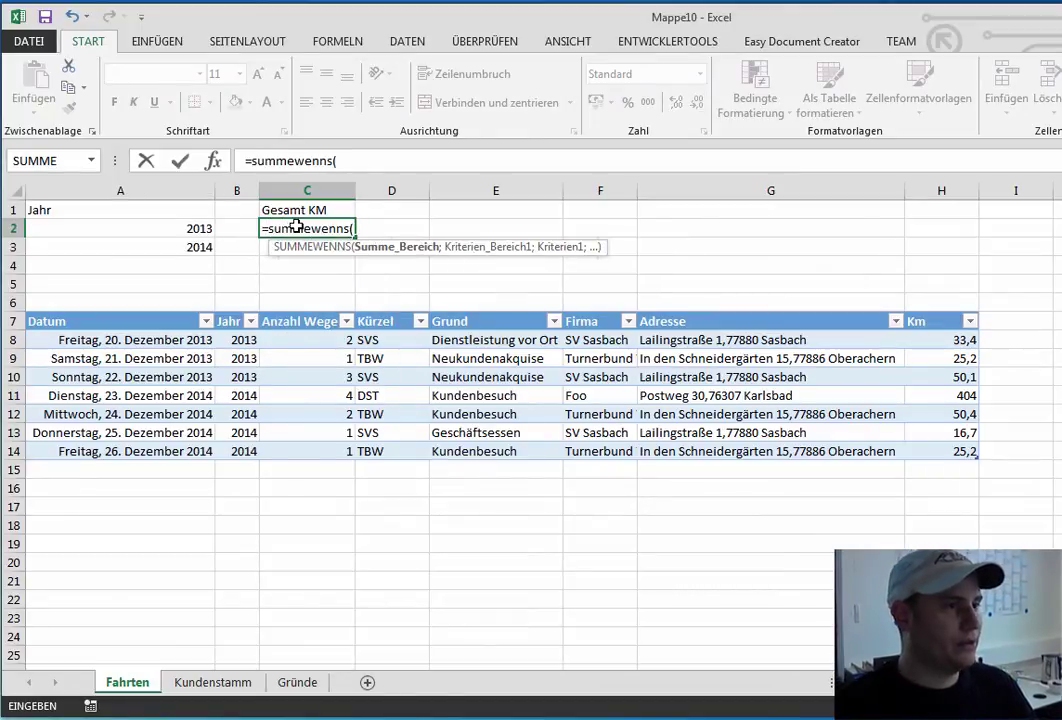
{"action": "left_click", "coordinate": [940, 311]}
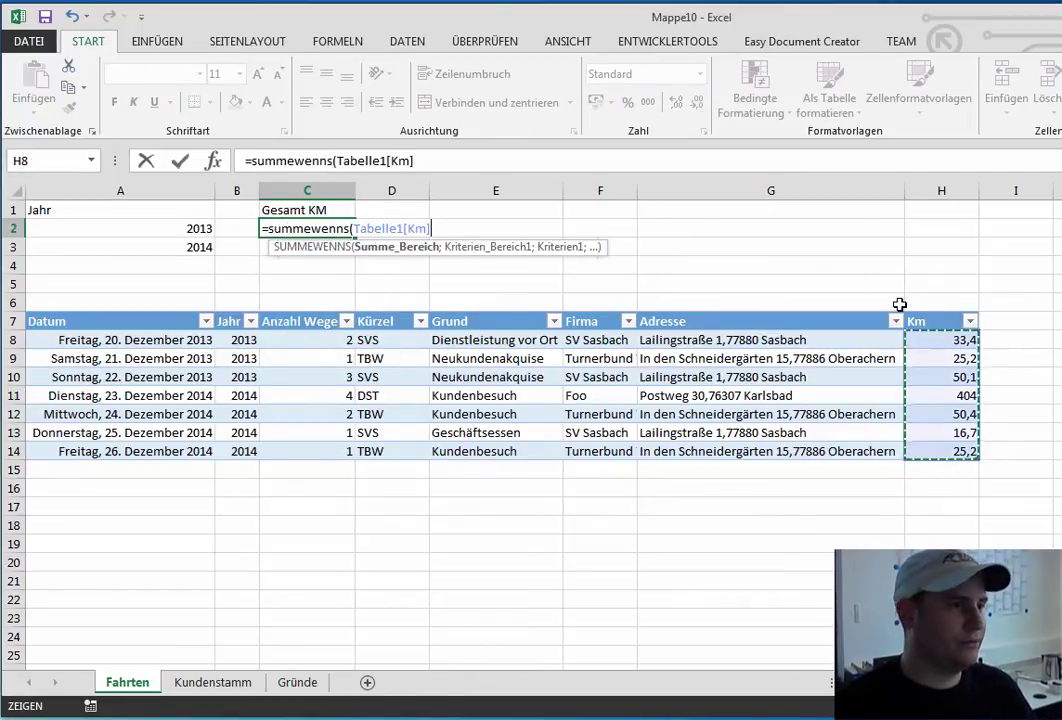
{"action": "type", "text": ";"}
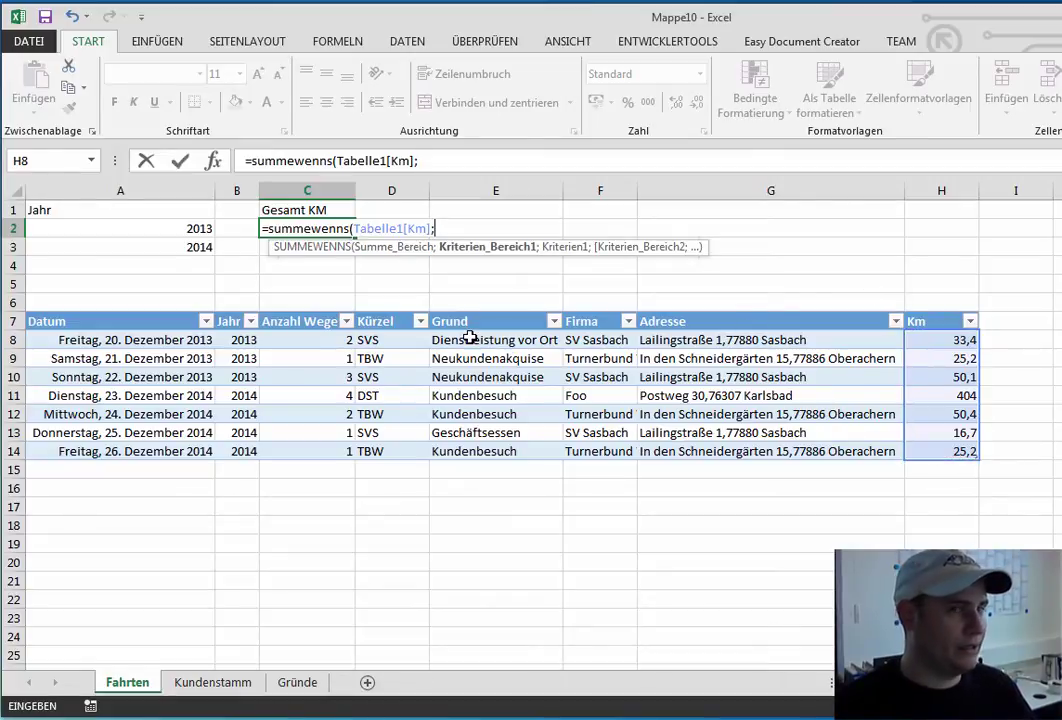
{"action": "left_click", "coordinate": [234, 317]}
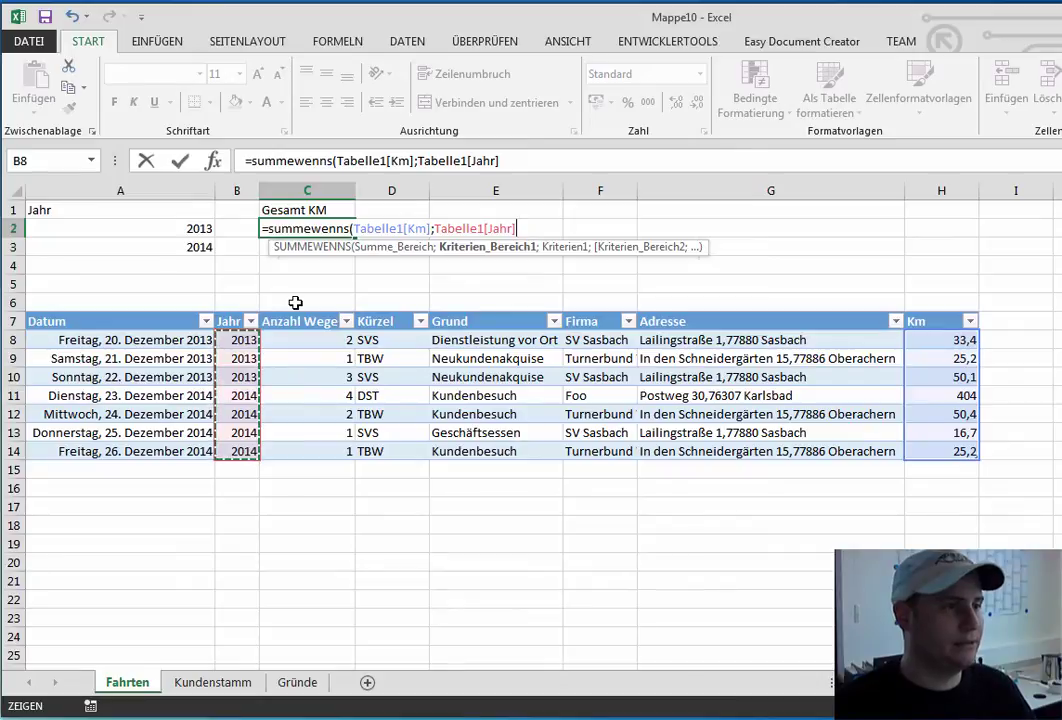
{"action": "type", "text": ";"}
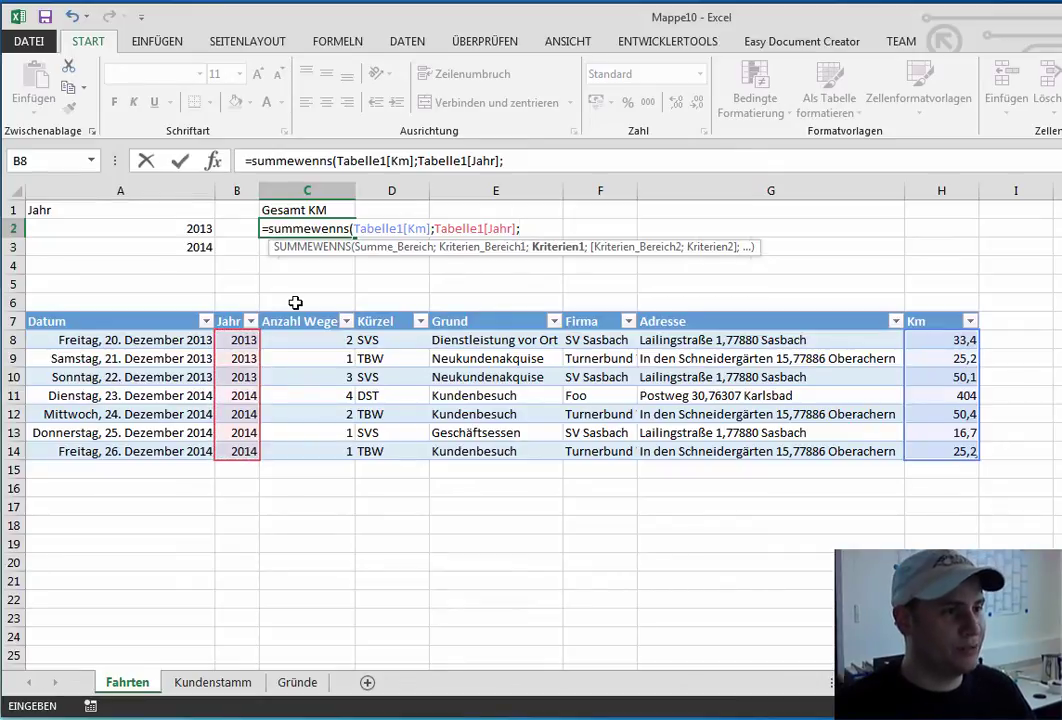
{"action": "left_click", "coordinate": [194, 230]}
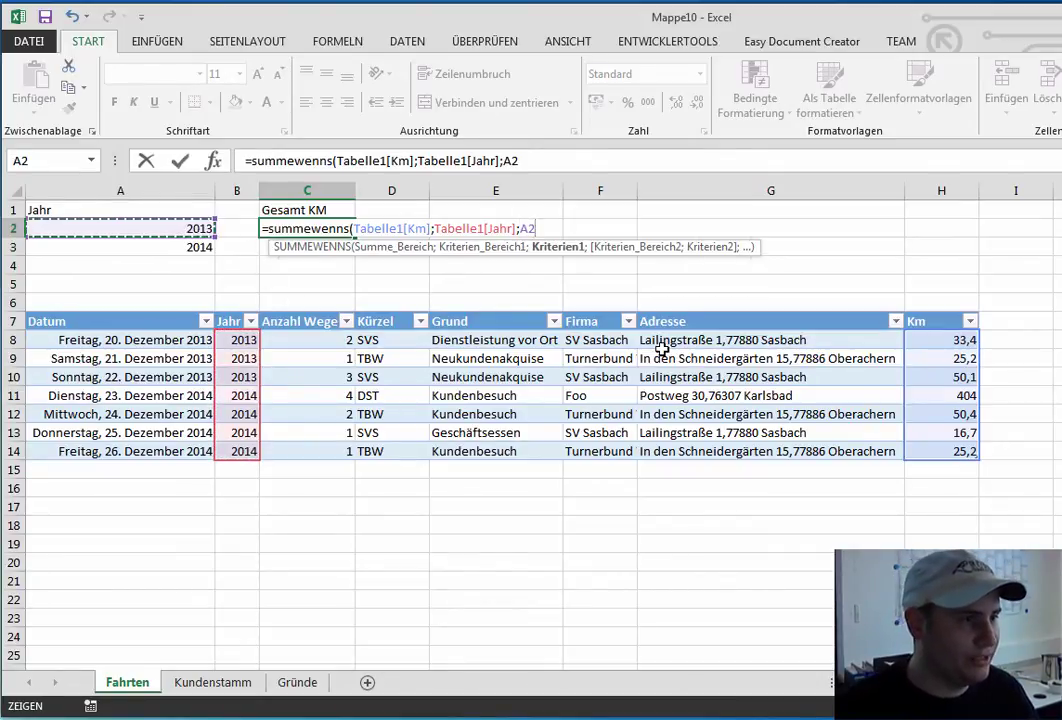
{"action": "key", "text": "Return"}
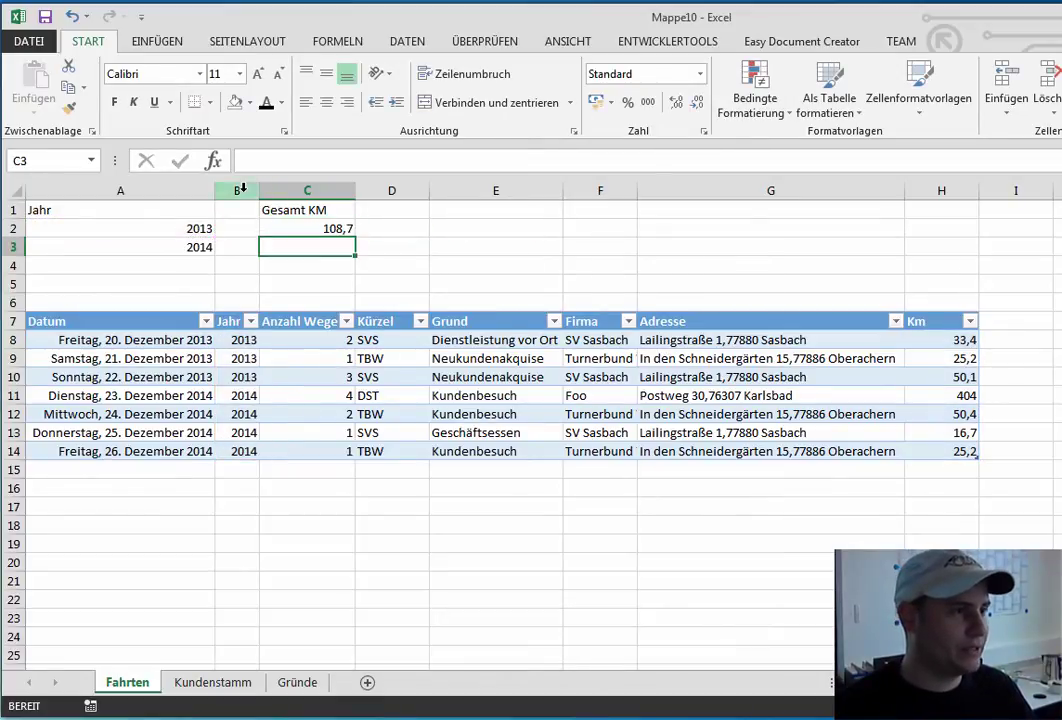
Hide the Jahr column B with Spalten ausblenden.
{"action": "left_click", "coordinate": [225, 190]}
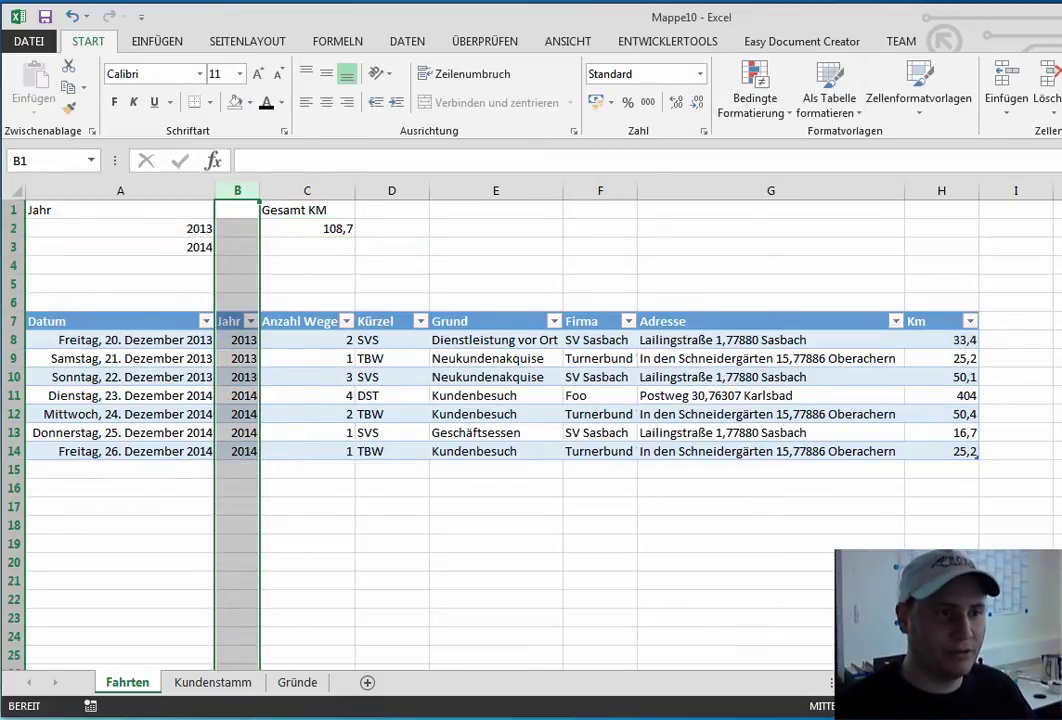
{"action": "right_click", "coordinate": [1030, 284]}
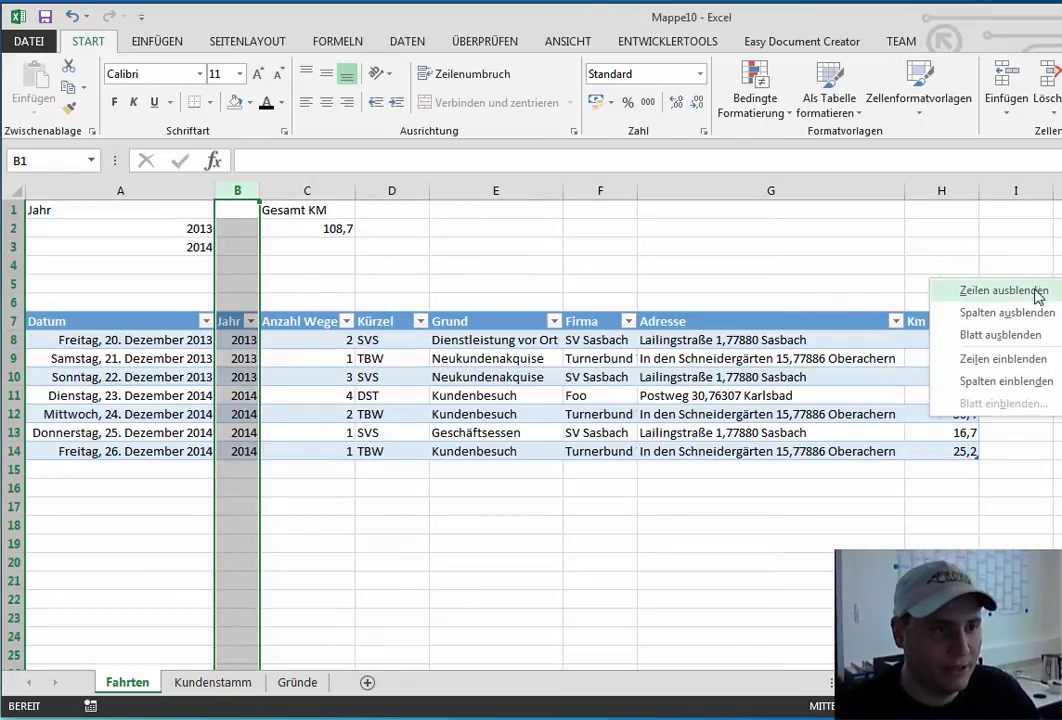
{"action": "left_click", "coordinate": [1007, 313]}
{"action": "left_click", "coordinate": [379, 250]}
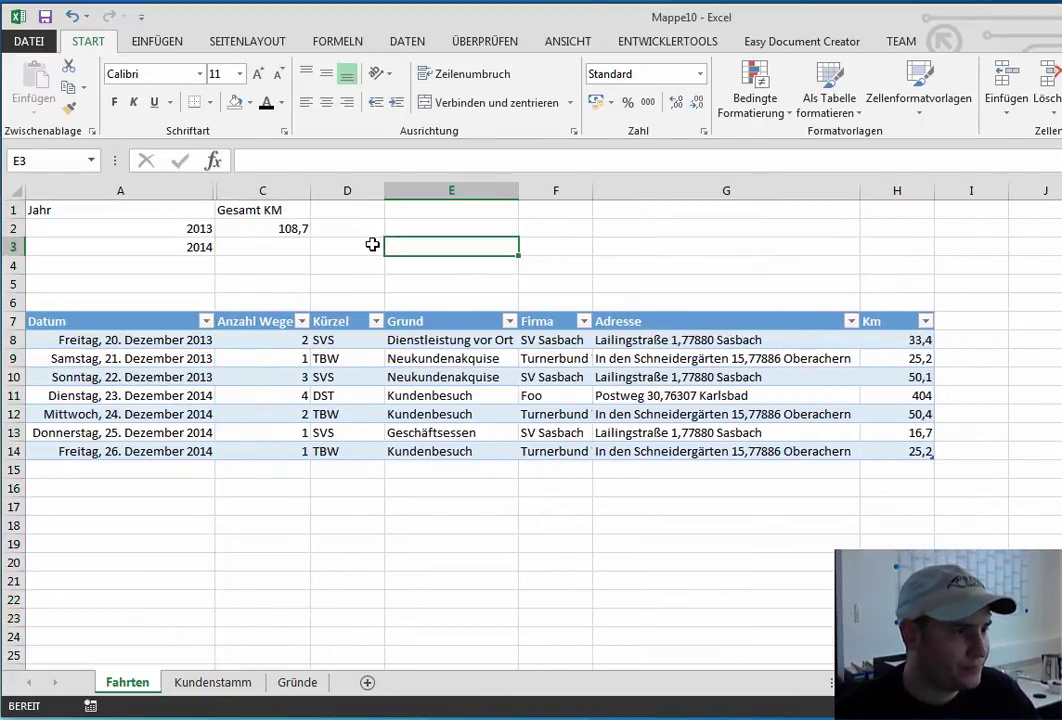
{"action": "left_click", "coordinate": [286, 262]}
Copy the C2 km total formula into C3 for 2014 and compare both formulas.
{"action": "left_click", "coordinate": [284, 230]}
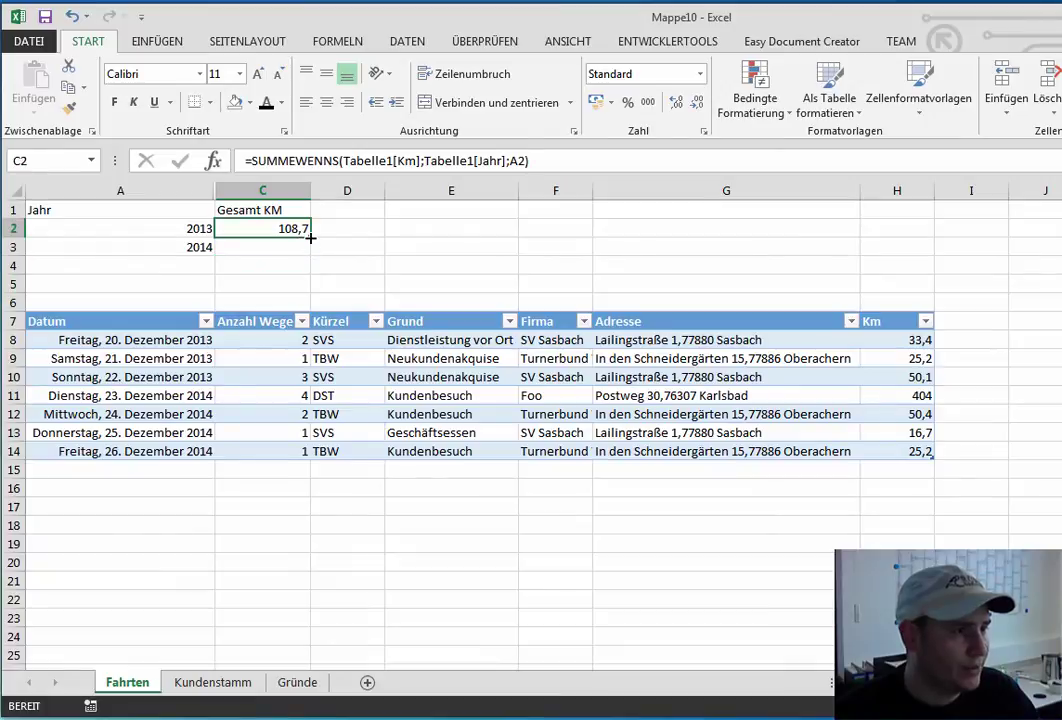
{"action": "left_click_drag", "start_coordinate": [309, 237], "coordinate": [305, 256]}
{"action": "left_click", "coordinate": [286, 263]}
{"action": "left_click", "coordinate": [282, 250]}
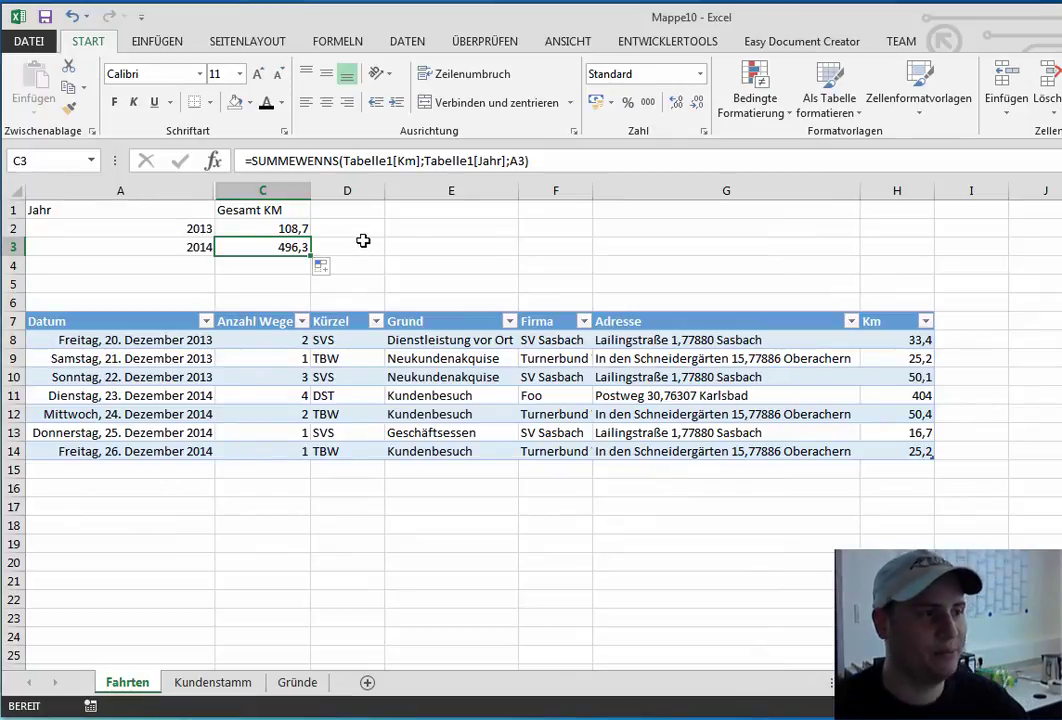
{"action": "left_click", "coordinate": [300, 228]}
{"action": "left_click", "coordinate": [296, 248]}
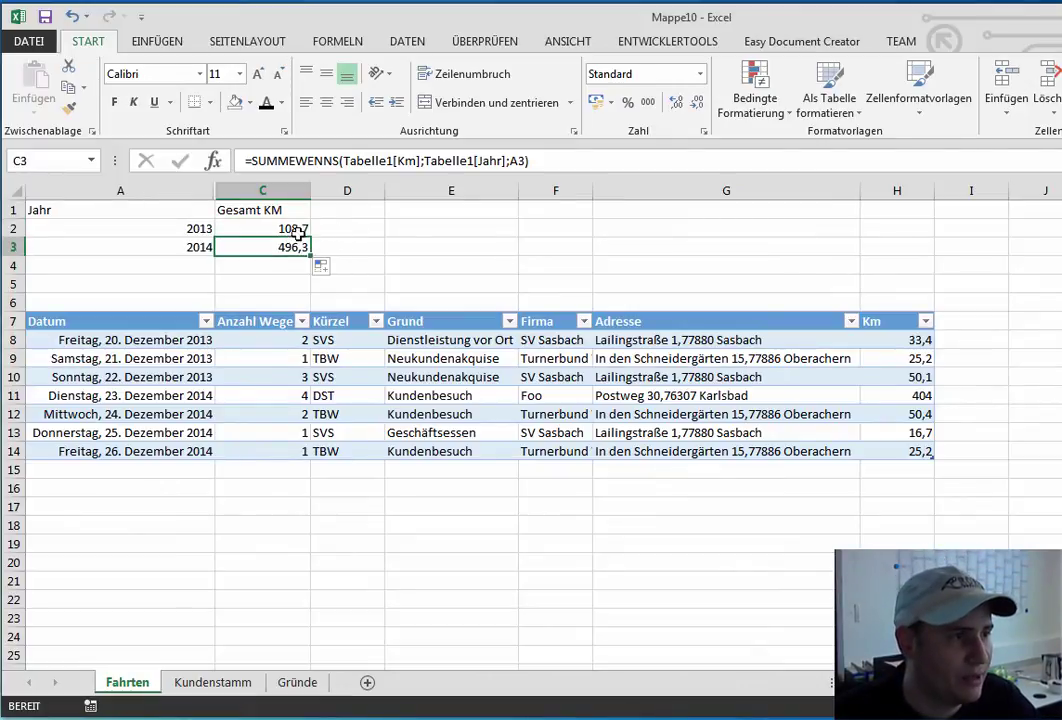
{"action": "left_click", "coordinate": [296, 229]}
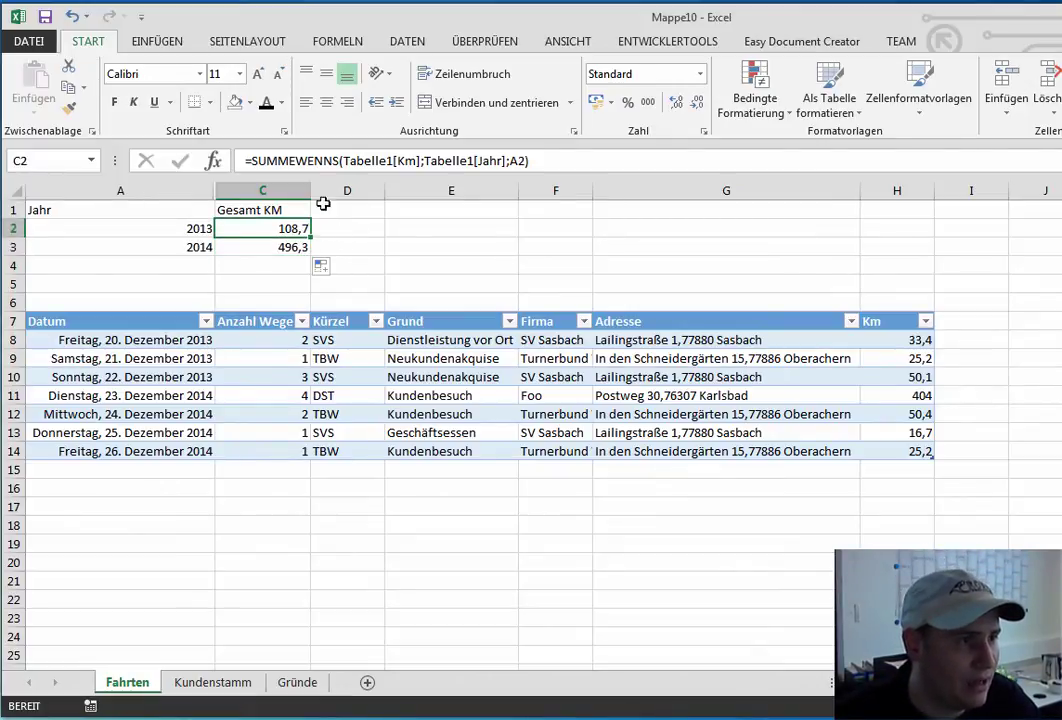
{"action": "left_click", "coordinate": [290, 247]}
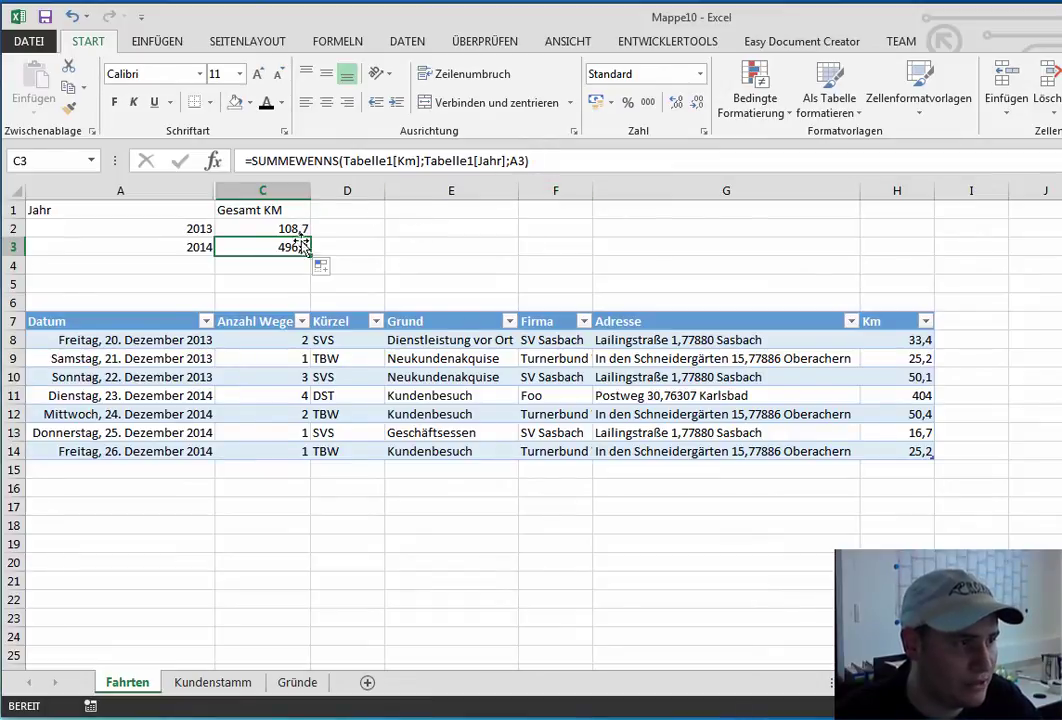
{"action": "key", "text": "Left"}
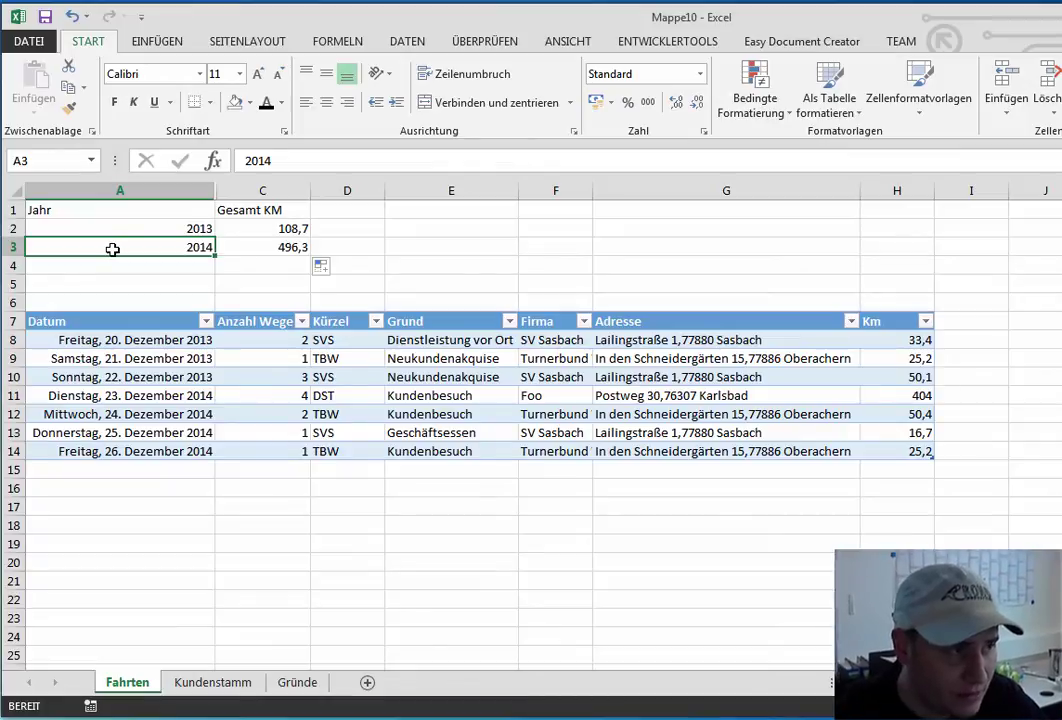
Extend the year list to 2015 in A4 and fill the total formula through C4.
{"action": "left_click", "coordinate": [258, 258]}
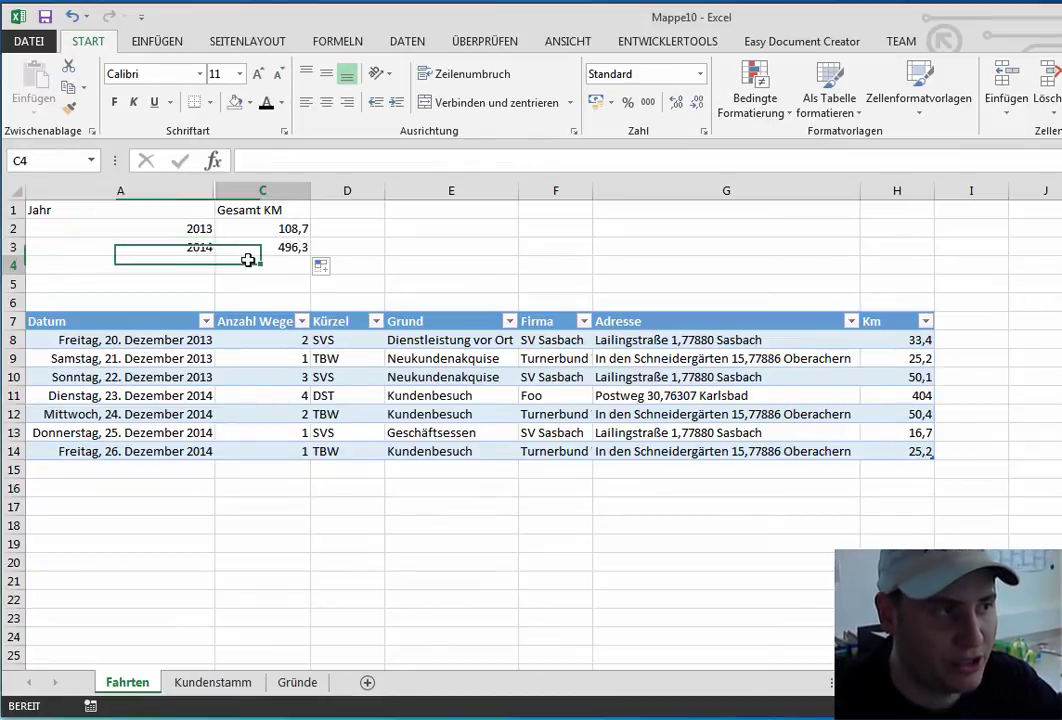
{"action": "mouse_move", "coordinate": [166, 230]}
{"action": "left_mouse_down"}
{"action": "mouse_move", "coordinate": [171, 247]}
{"action": "mouse_move", "coordinate": [258, 266]}
{"action": "left_mouse_up"}
{"action": "left_click", "coordinate": [316, 264]}
{"action": "left_click", "coordinate": [294, 231]}
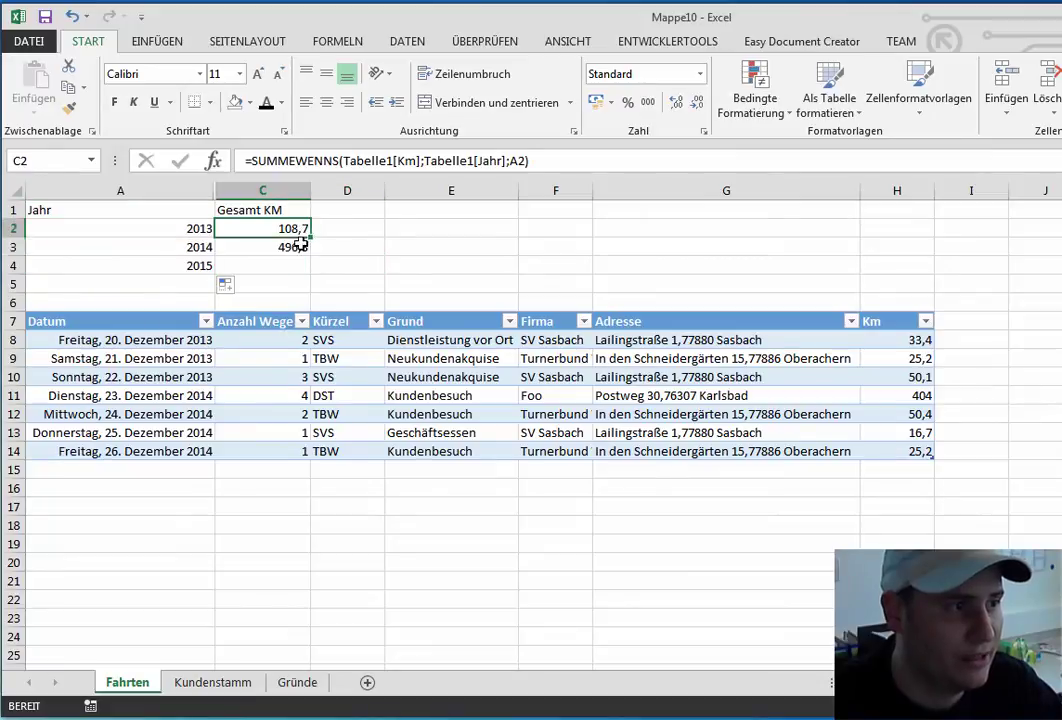
{"action": "left_click_drag", "start_coordinate": [309, 237], "coordinate": [300, 266]}
{"action": "left_click", "coordinate": [370, 266]}
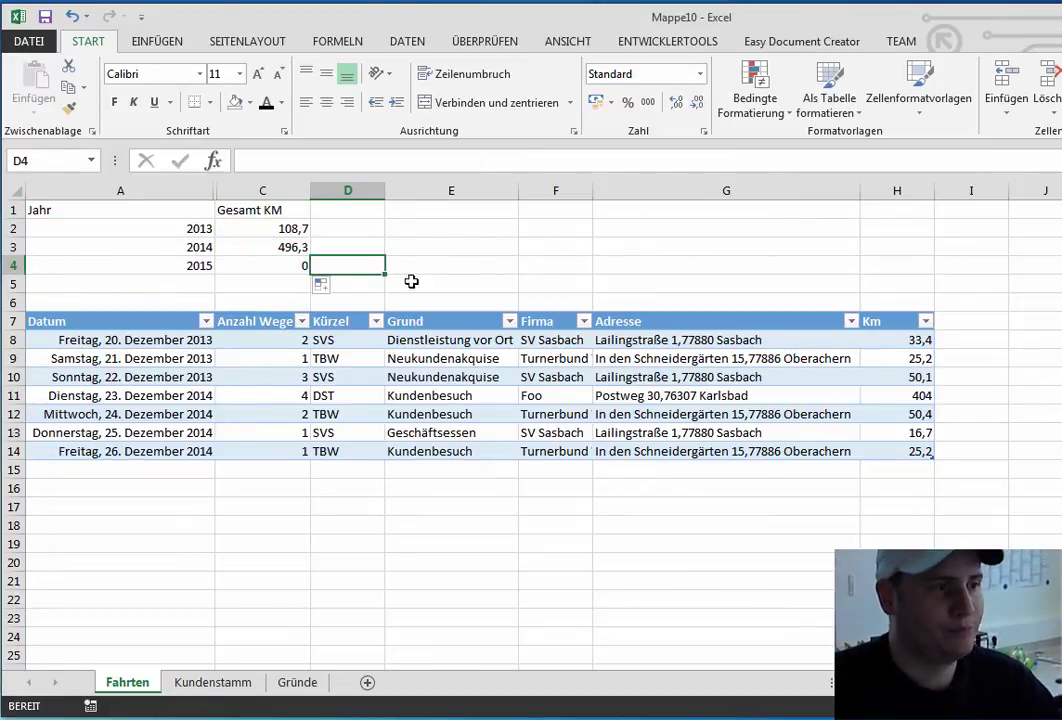
{"action": "left_click", "coordinate": [330, 377]}
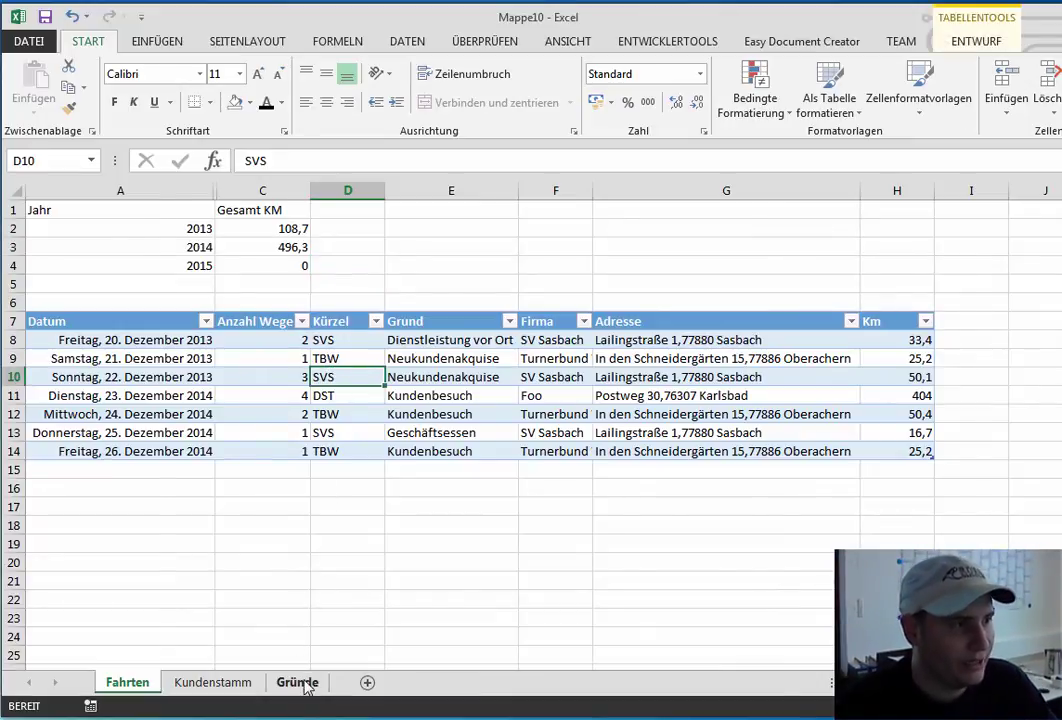
On the Gründe sheet, insert a row above the reasons and enter the heading 'Gründe' in A1.
{"action": "left_click", "coordinate": [297, 682]}
{"action": "left_click", "coordinate": [8, 210]}
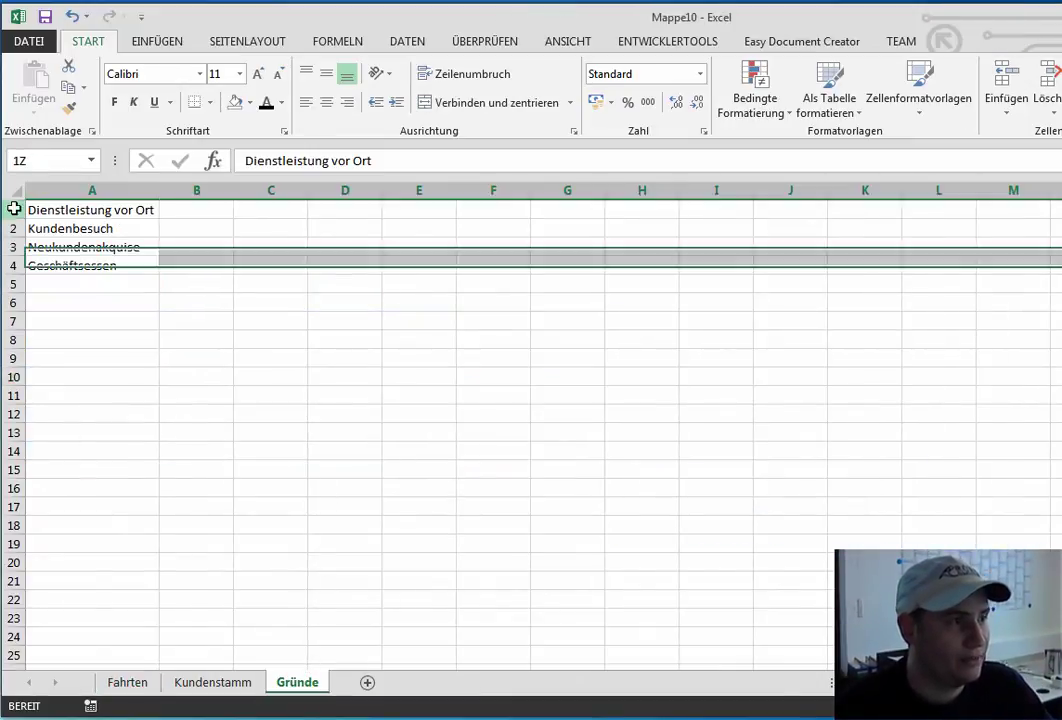
{"action": "left_click", "coordinate": [1001, 72]}
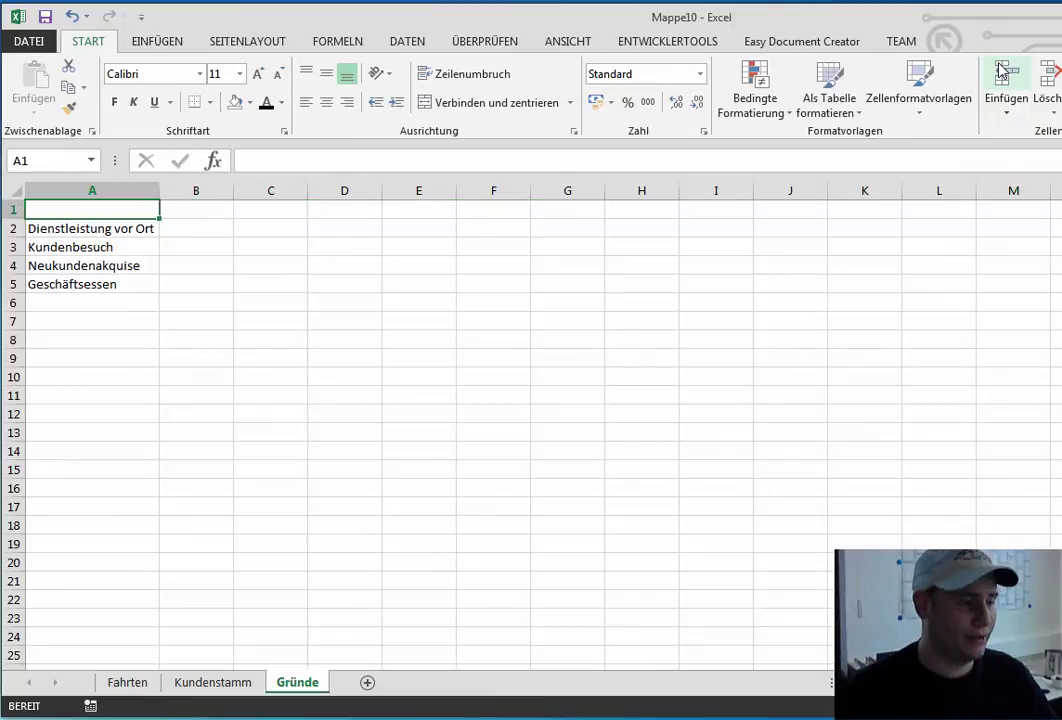
{"action": "type", "text": "Gründe"}
{"action": "key", "text": "Return"}
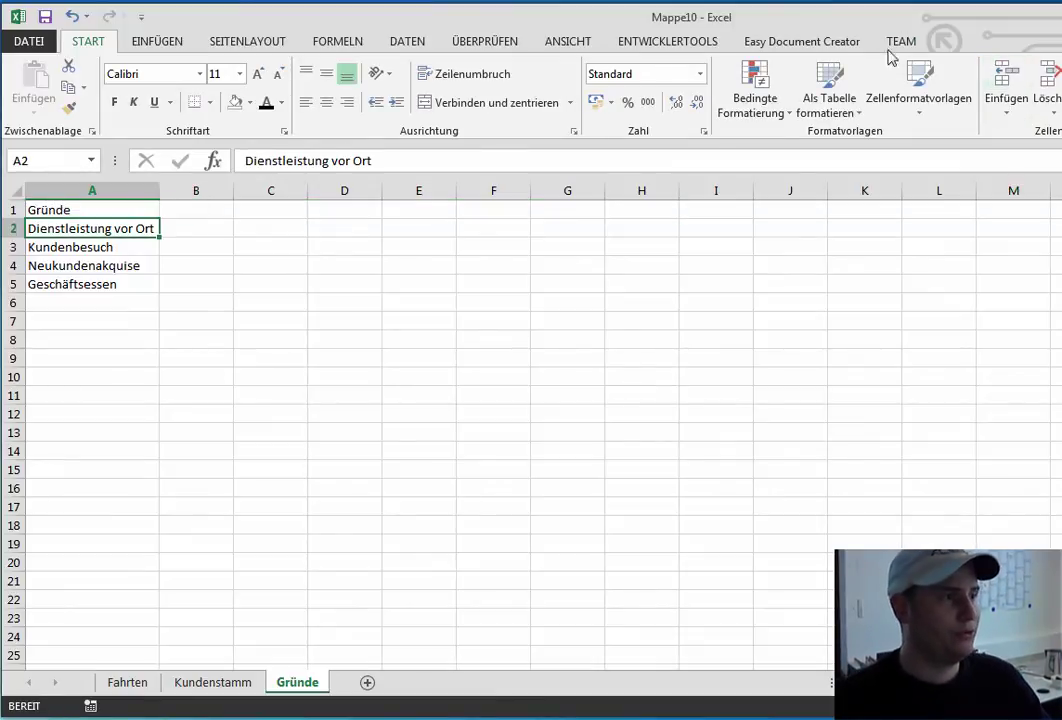
Select the reasons column A, including empty rows below the list.
{"action": "left_click", "coordinate": [127, 188]}
{"action": "left_click", "coordinate": [261, 243]}
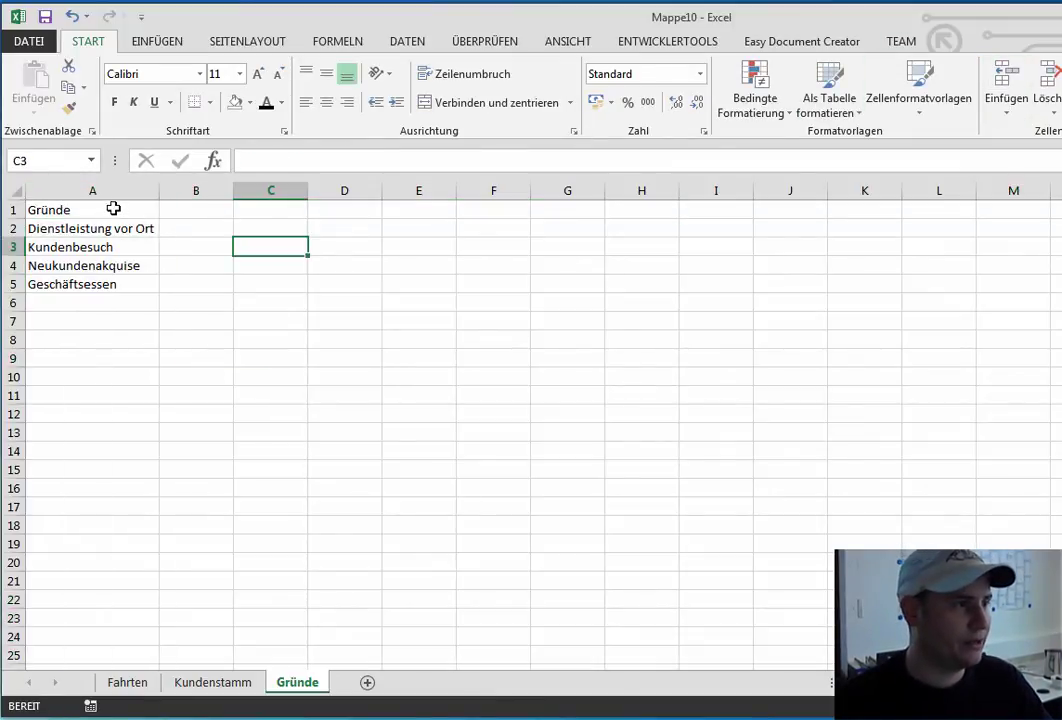
{"action": "left_click", "coordinate": [120, 193]}
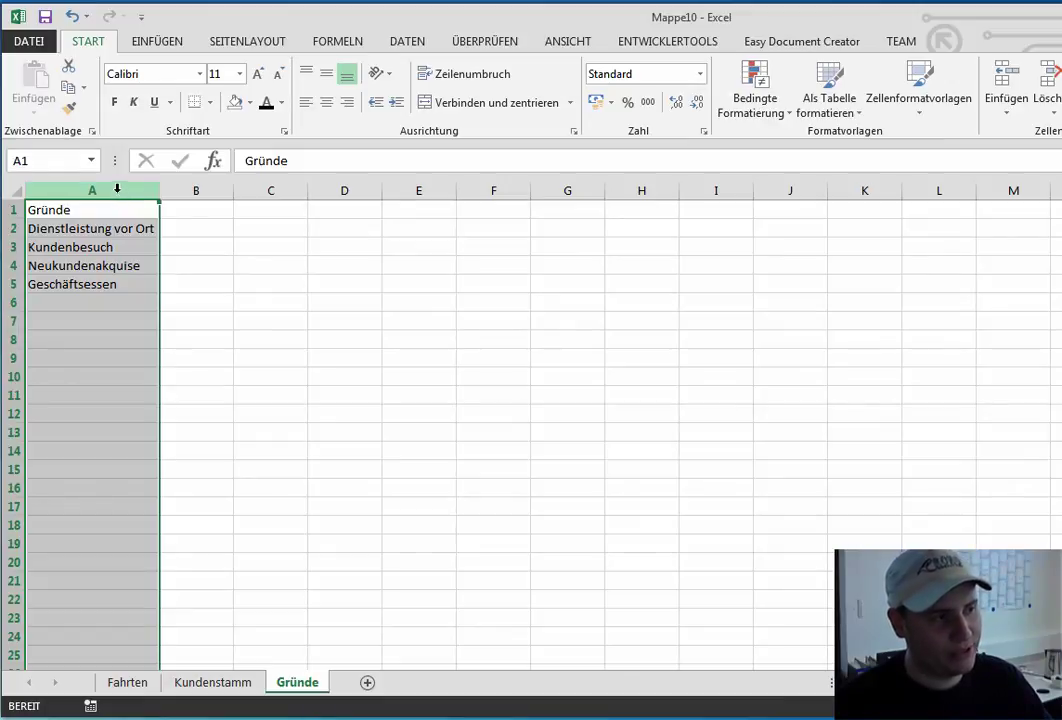
{"action": "left_click", "coordinate": [127, 324]}
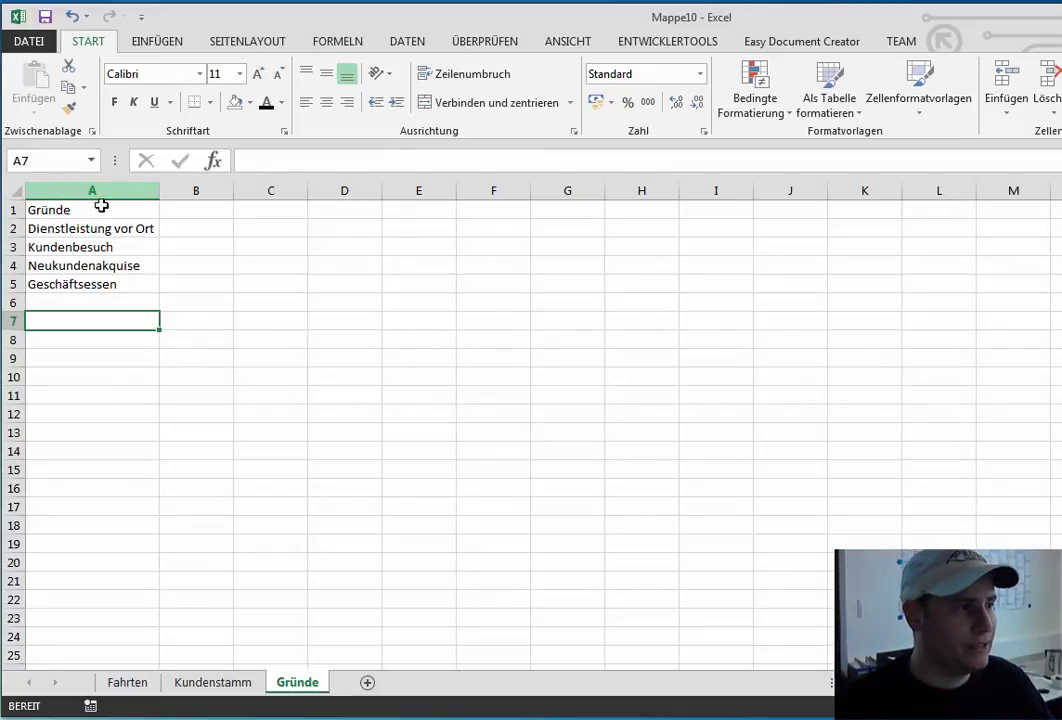
{"action": "left_click_drag", "start_coordinate": [101, 205], "coordinate": [103, 669]}
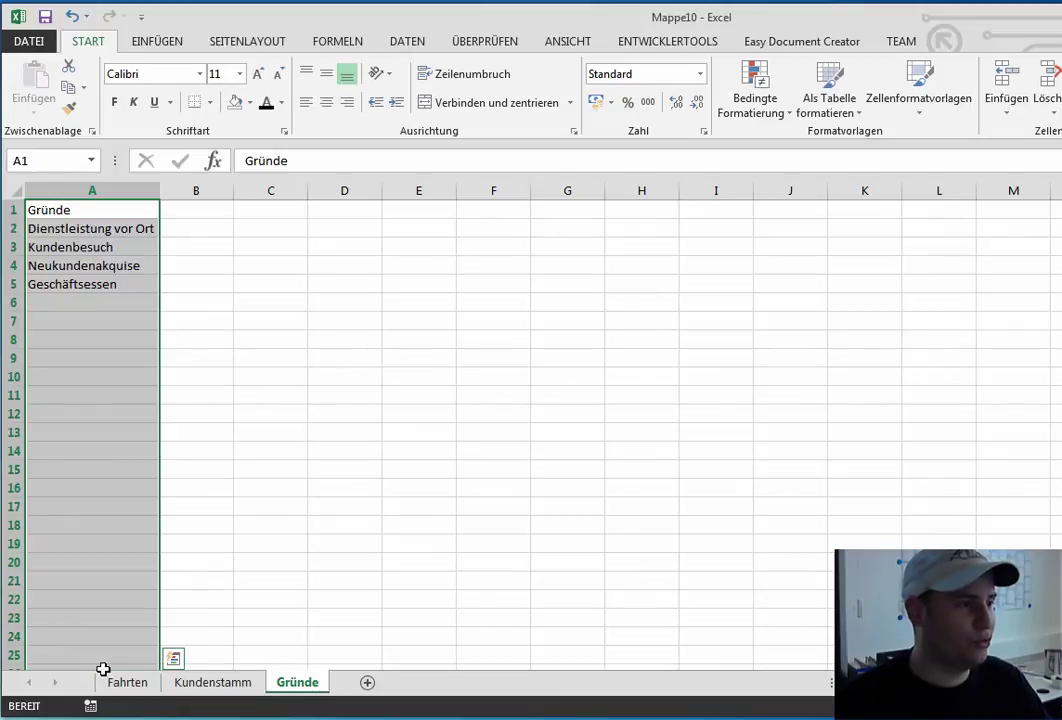
Format the reasons list as an orange table with headers (Tabelle2), then return to Fahrten.
{"action": "left_click", "coordinate": [829, 108]}
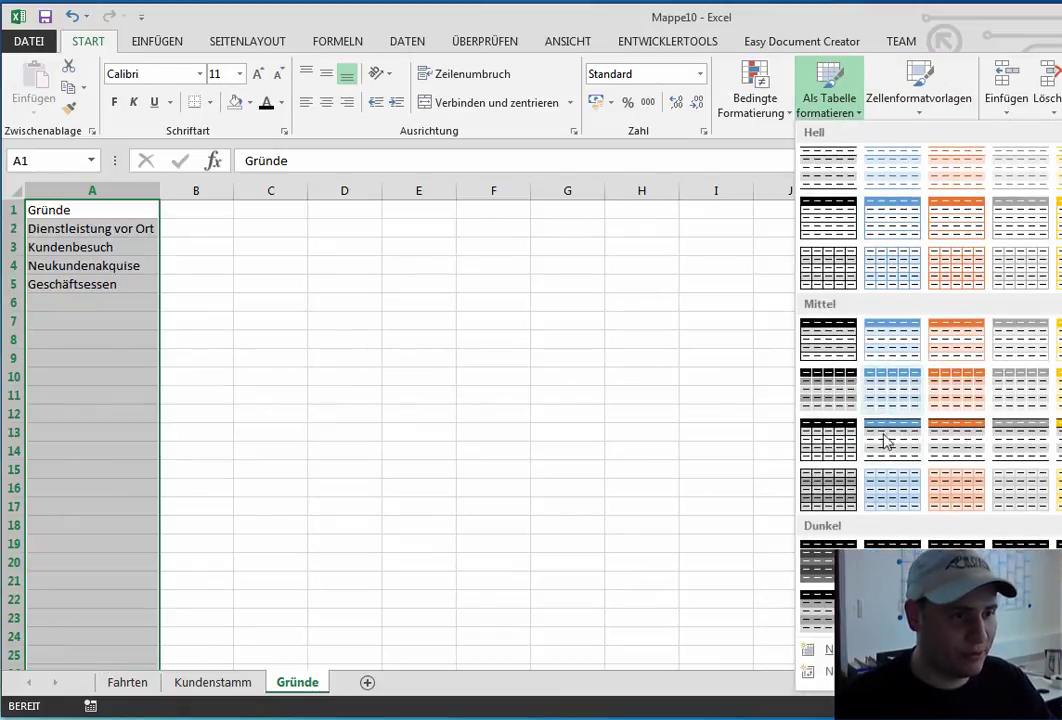
{"action": "left_click", "coordinate": [955, 220]}
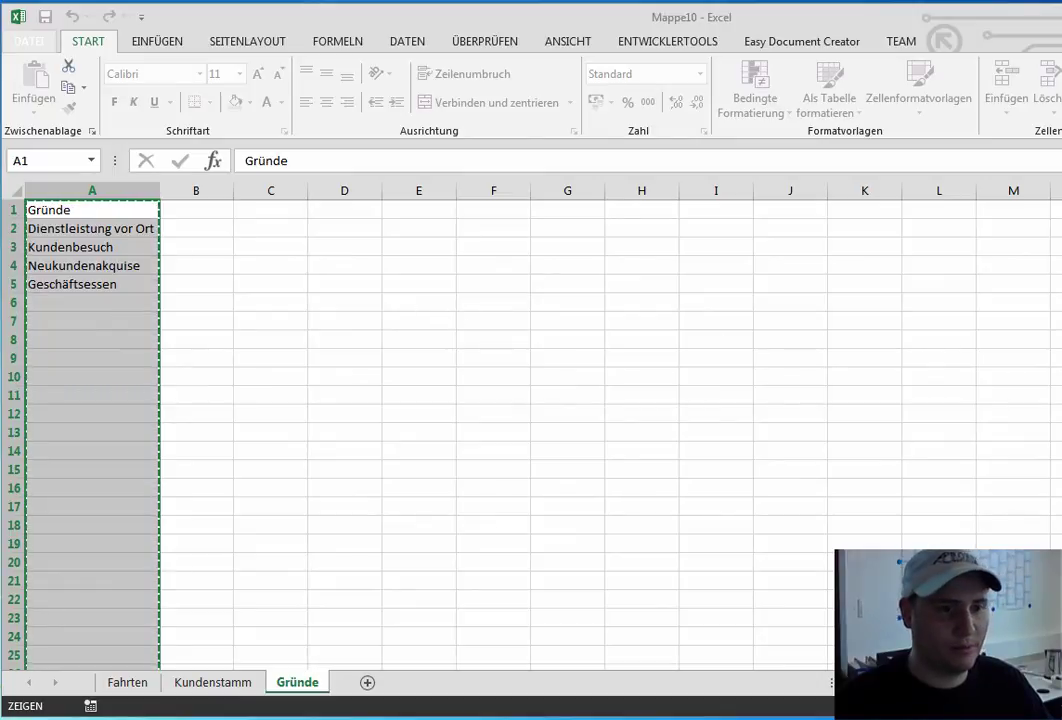
{"action": "key", "text": "Return"}
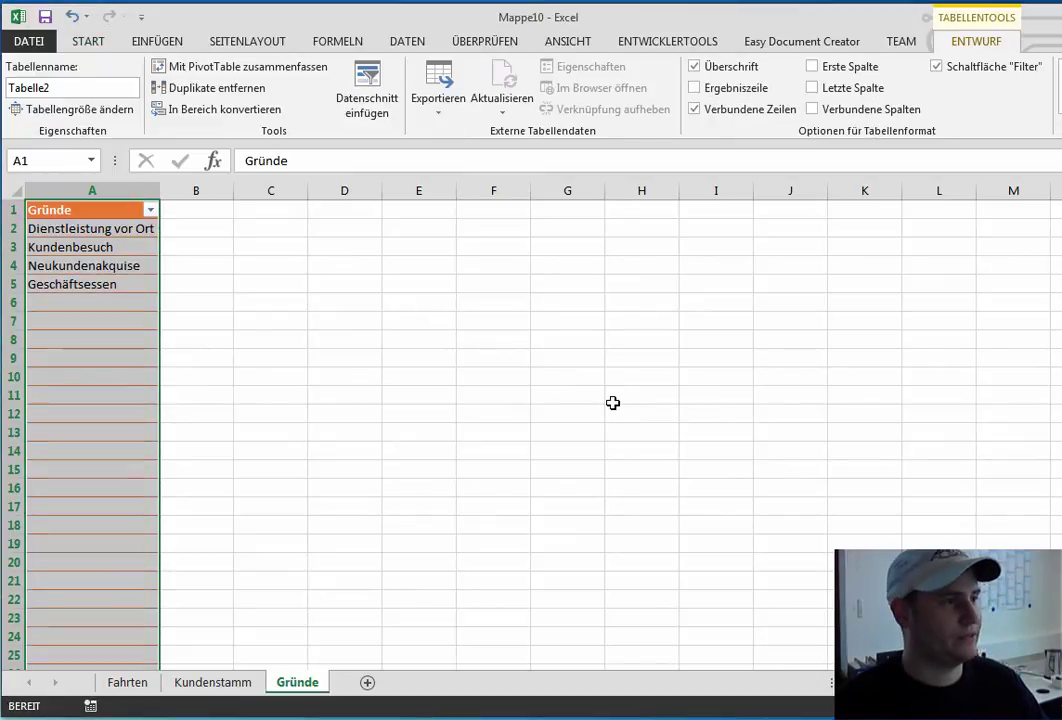
{"action": "left_click", "coordinate": [612, 401]}
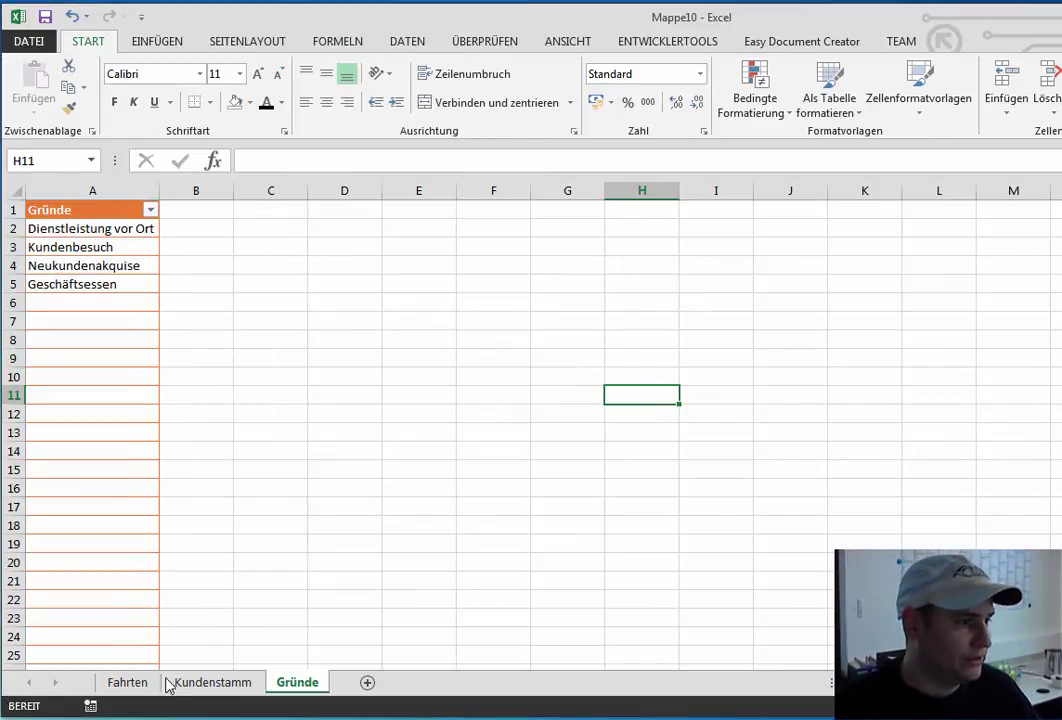
{"action": "left_click", "coordinate": [148, 682]}
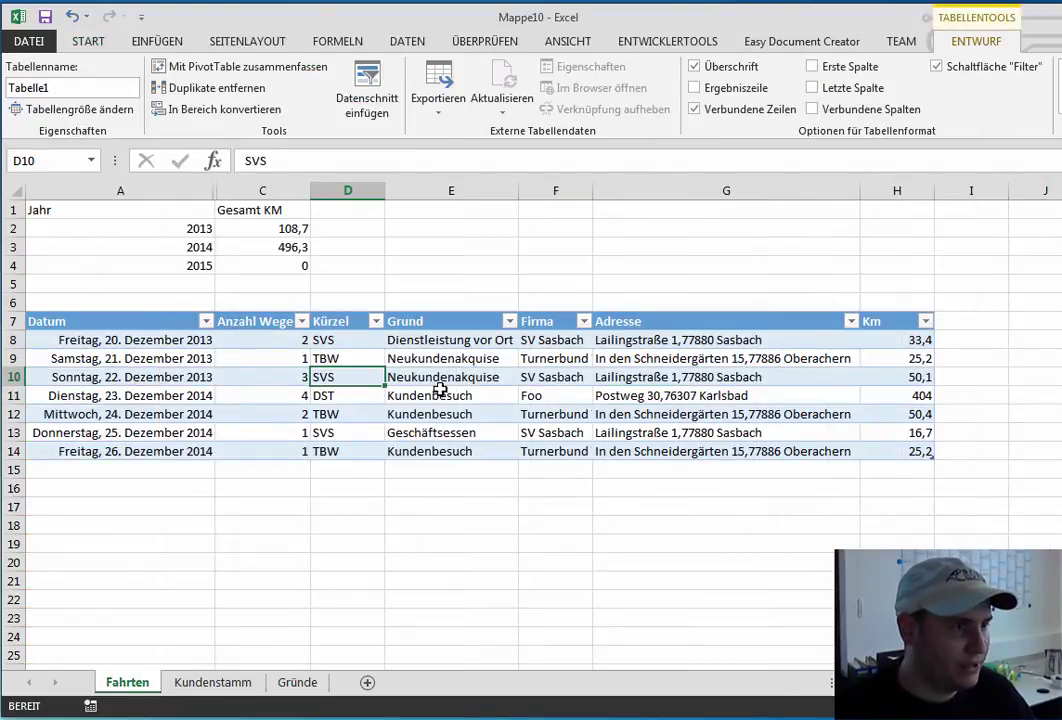
Select the Grund entries E8:E14 and open Datenüberprüfung from the DATEN tab.
{"action": "left_click", "coordinate": [443, 341]}
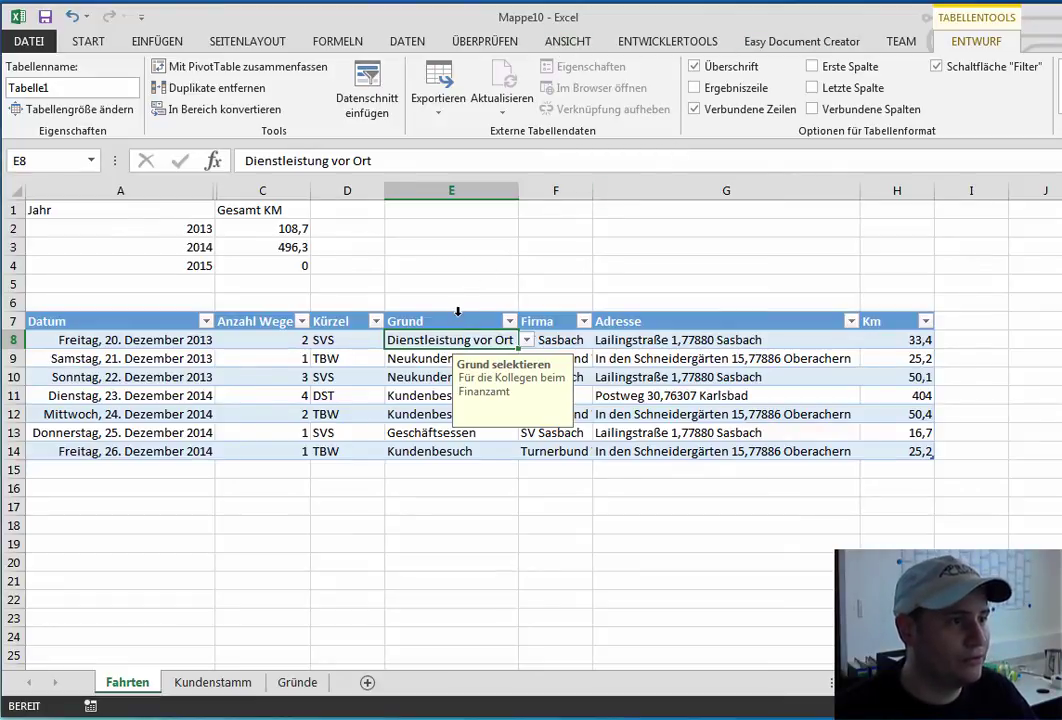
{"action": "left_click", "coordinate": [457, 312]}
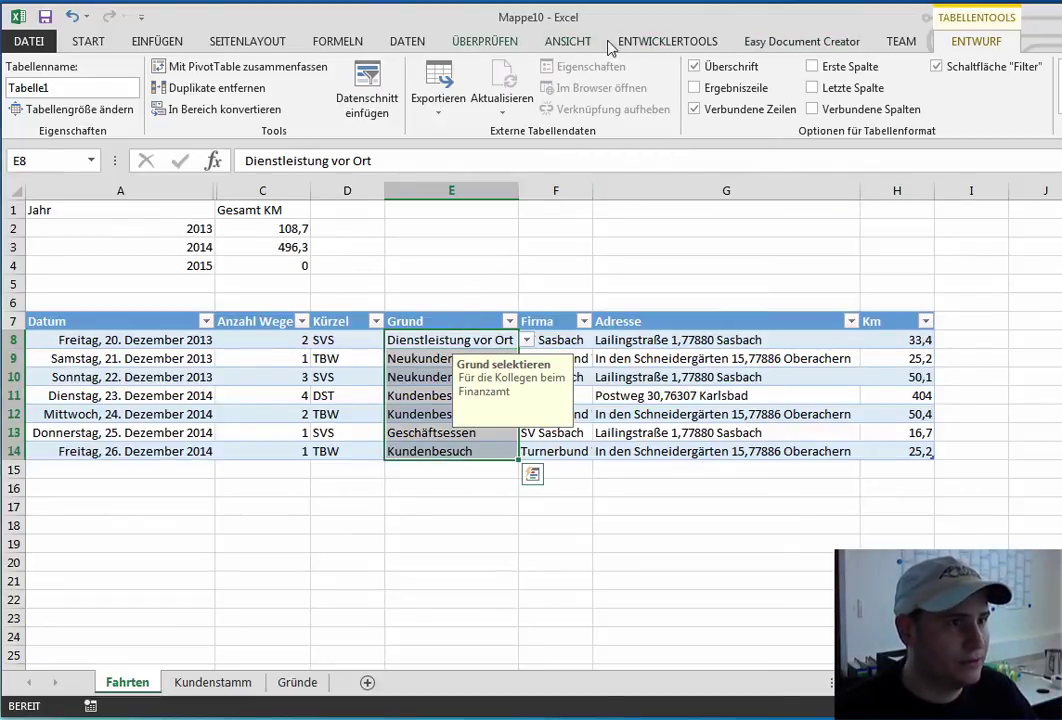
{"action": "left_click", "coordinate": [408, 42]}
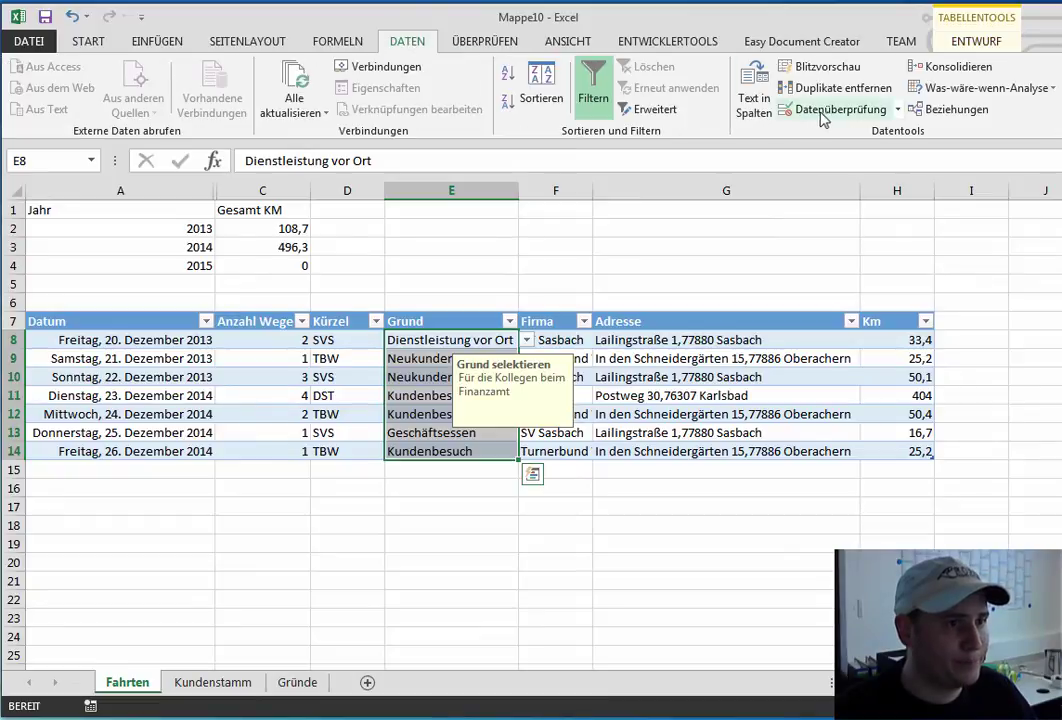
{"action": "left_click", "coordinate": [898, 112]}
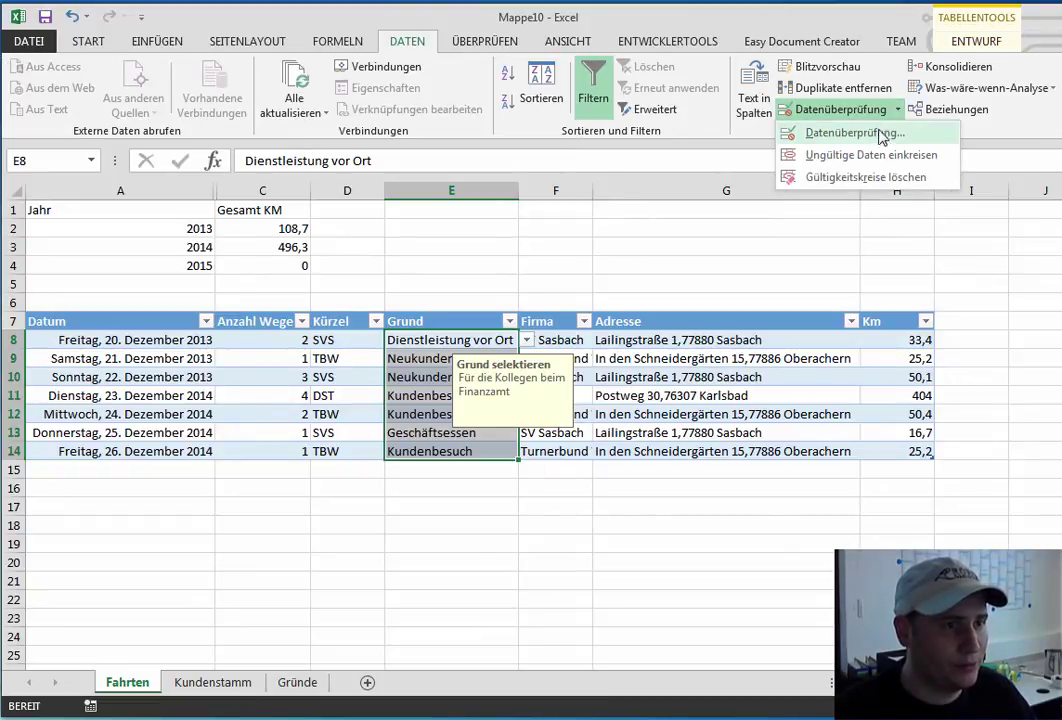
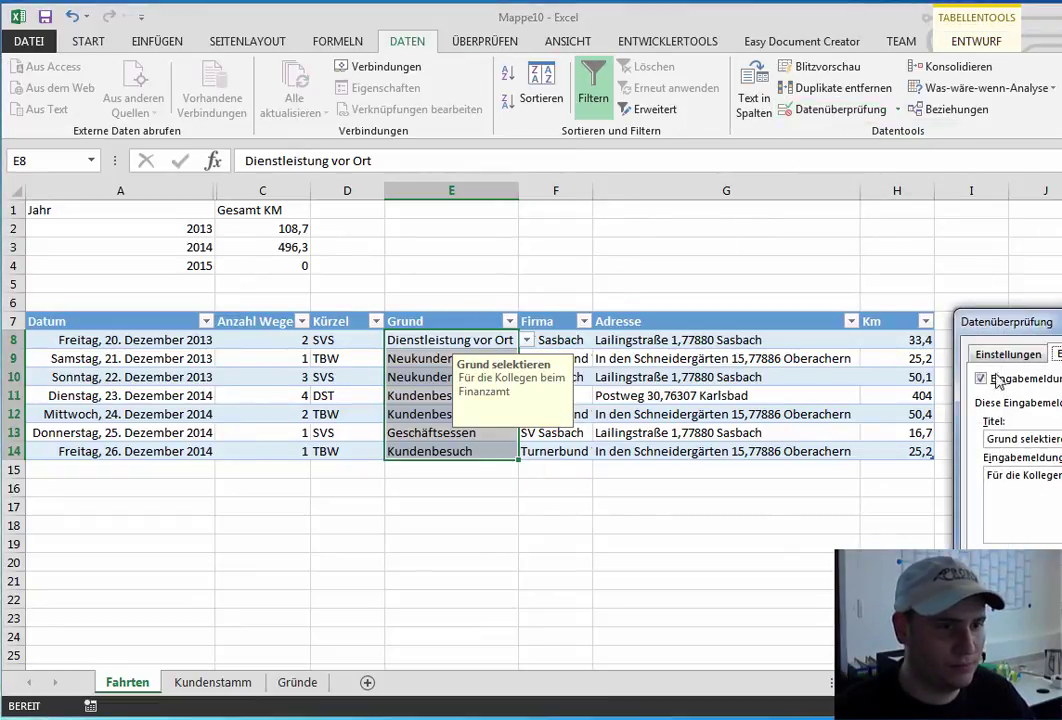
Change the Grund validation list source to =Gründe!$A$2:$A$26 and confirm.
{"action": "left_click_drag", "start_coordinate": [1030, 332], "coordinate": [840, 308]}
{"action": "left_click", "coordinate": [828, 340]}
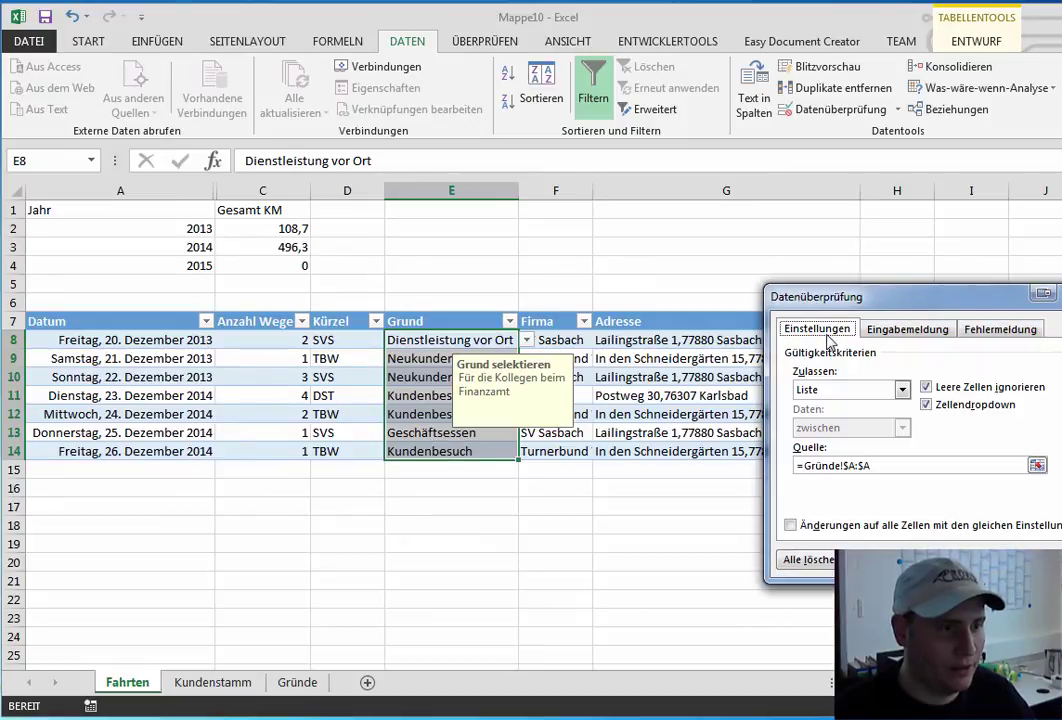
{"action": "left_click", "coordinate": [918, 462]}
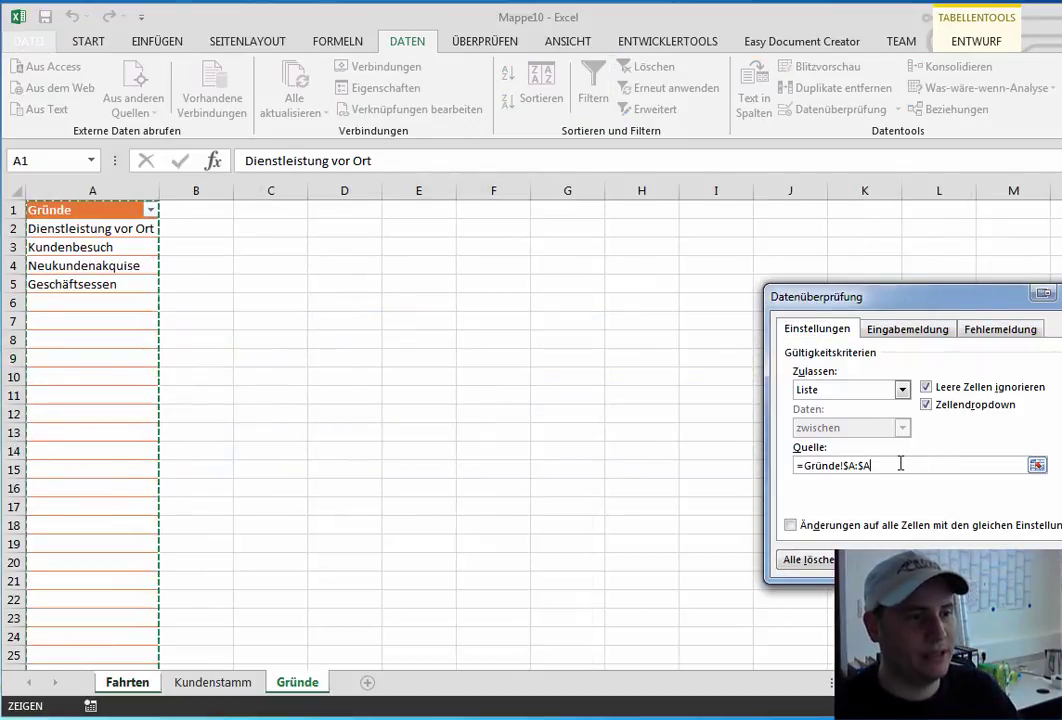
{"action": "key", "text": "BackSpace"}
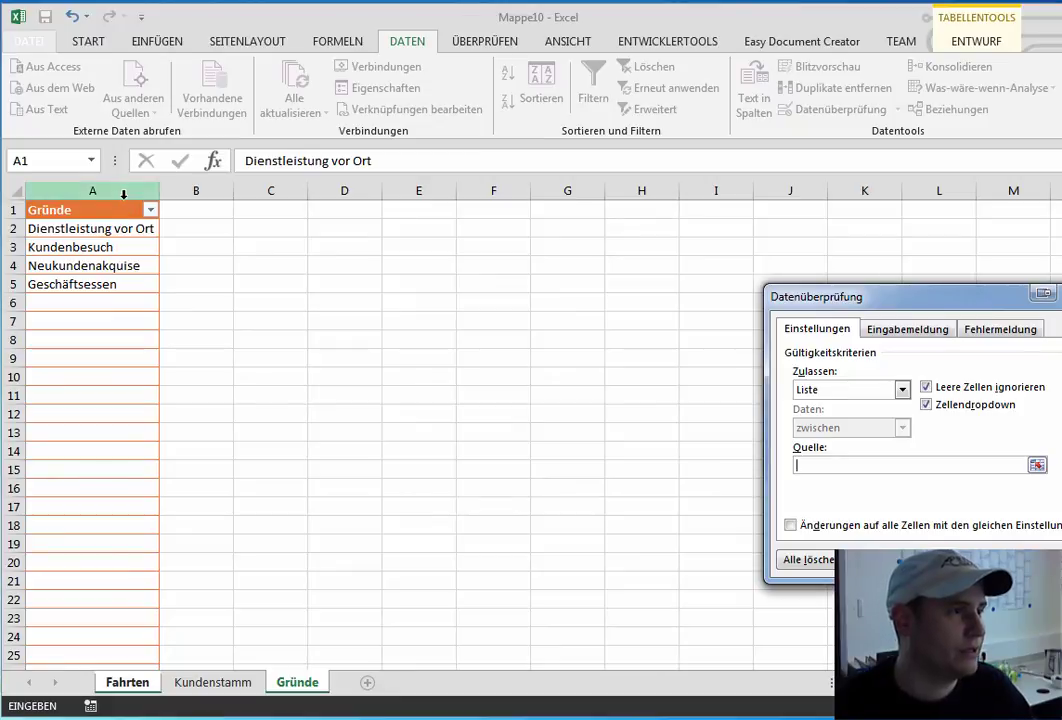
{"action": "left_click", "coordinate": [119, 197]}
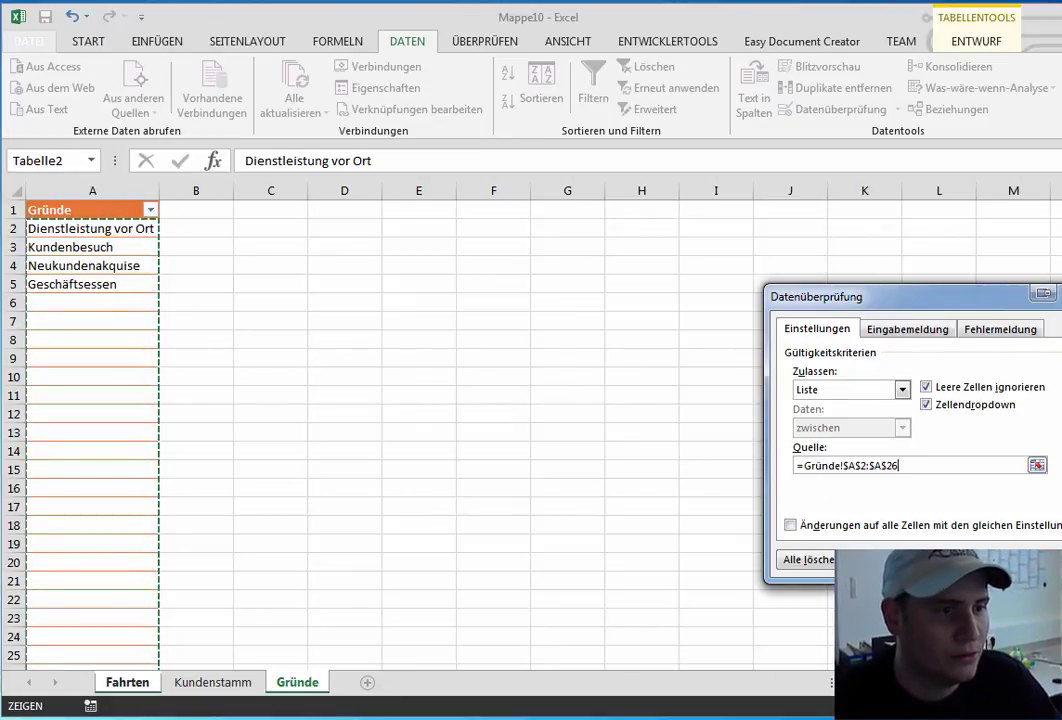
{"action": "left_click", "coordinate": [127, 682]}
{"action": "key", "text": "Return"}
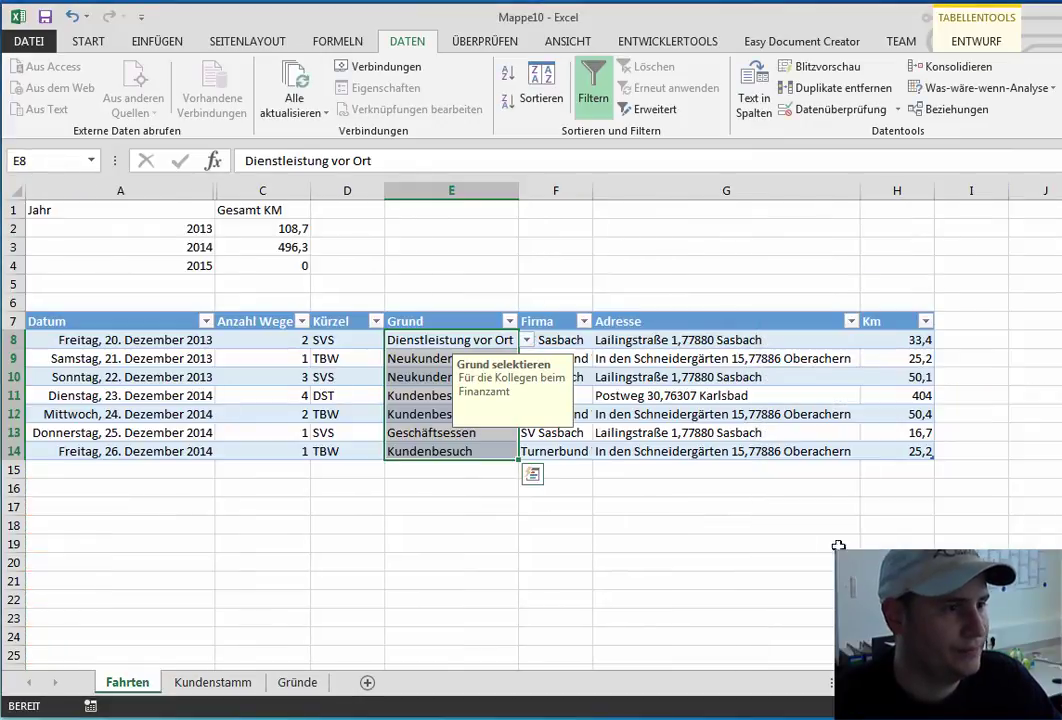
Format Kundenstamm A1:D11 as a medium blue table with headers.
{"action": "left_click", "coordinate": [600, 525]}
{"action": "left_click", "coordinate": [205, 682]}
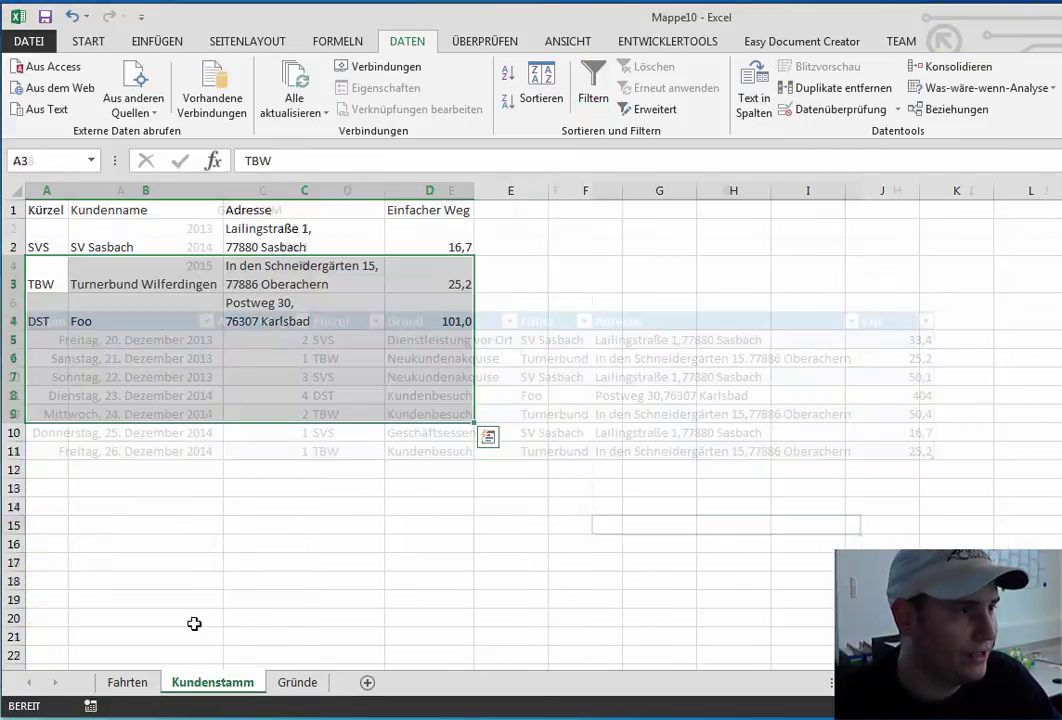
{"action": "left_click_drag", "start_coordinate": [48, 212], "coordinate": [460, 442]}
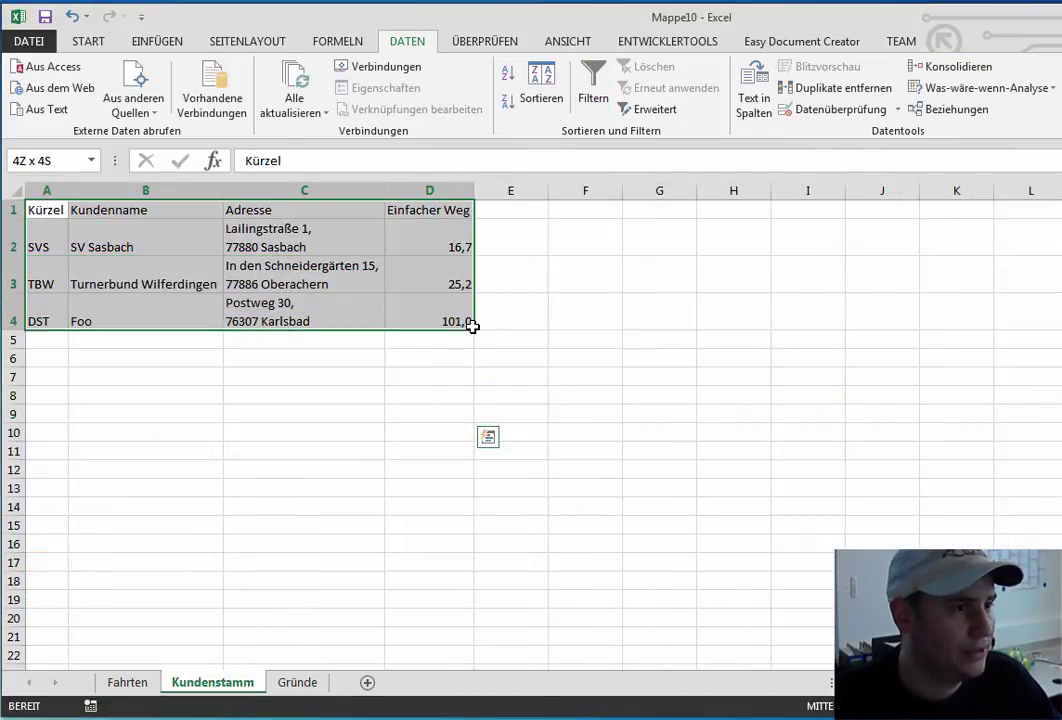
{"action": "left_click", "coordinate": [87, 41]}
{"action": "left_click", "coordinate": [783, 113]}
{"action": "left_click", "coordinate": [829, 135]}
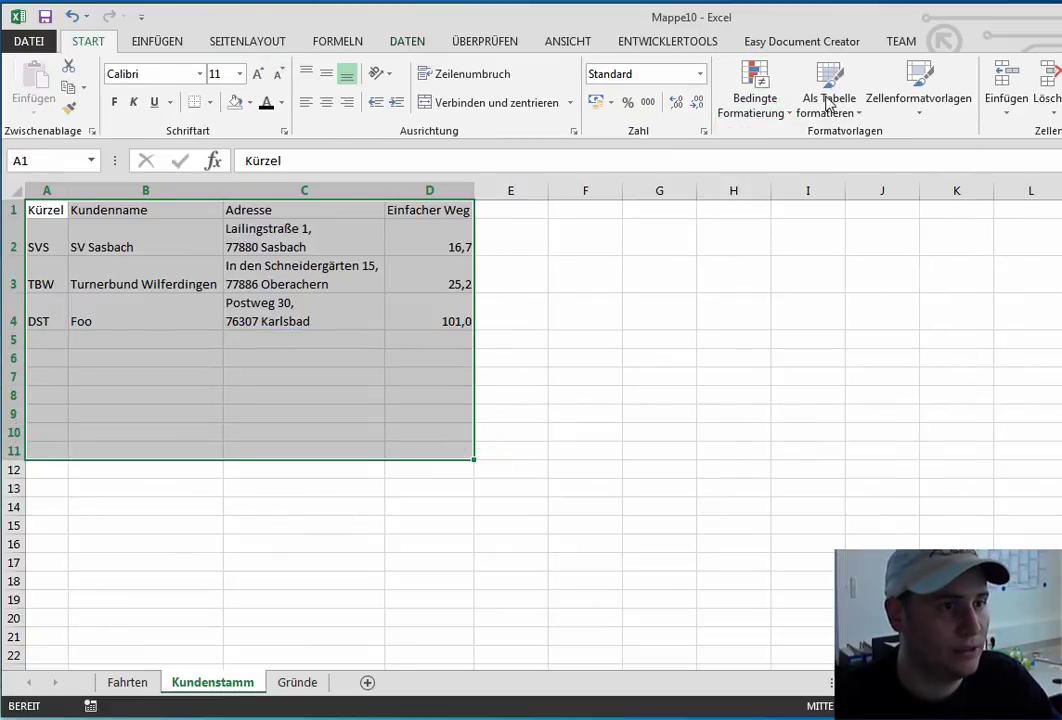
{"action": "left_click", "coordinate": [828, 103]}
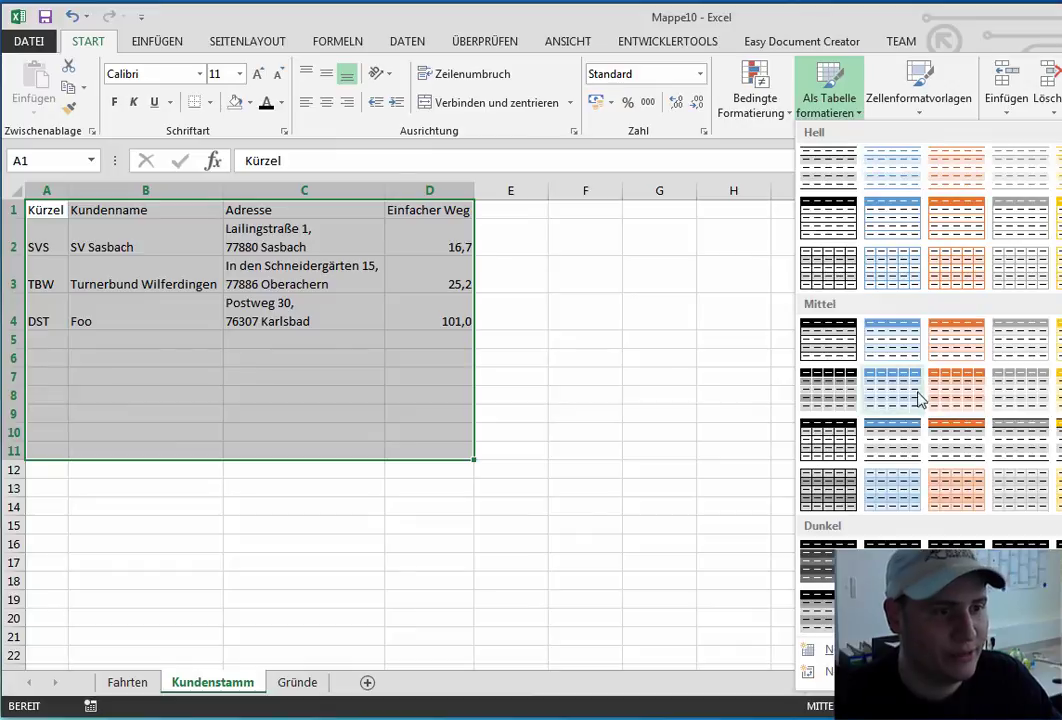
{"action": "left_click", "coordinate": [905, 344]}
{"action": "left_click", "coordinate": [962, 482]}
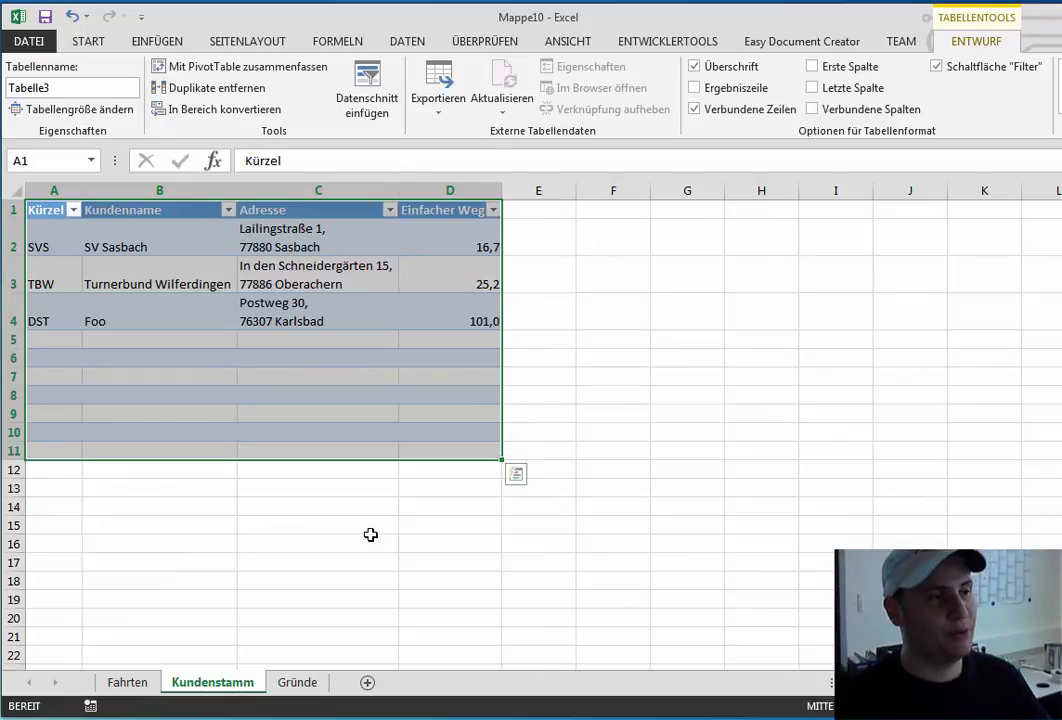
Check the new Tabelle3 values, then go back to the Fahrten sheet.
{"action": "left_click", "coordinate": [376, 359]}
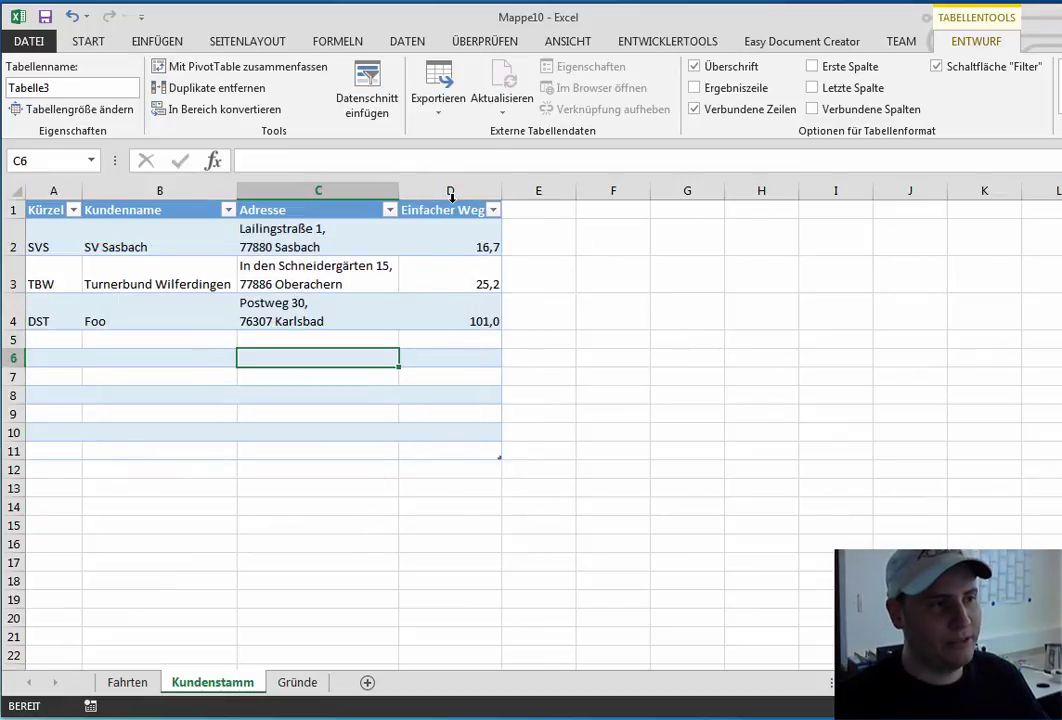
{"action": "left_click", "coordinate": [451, 196]}
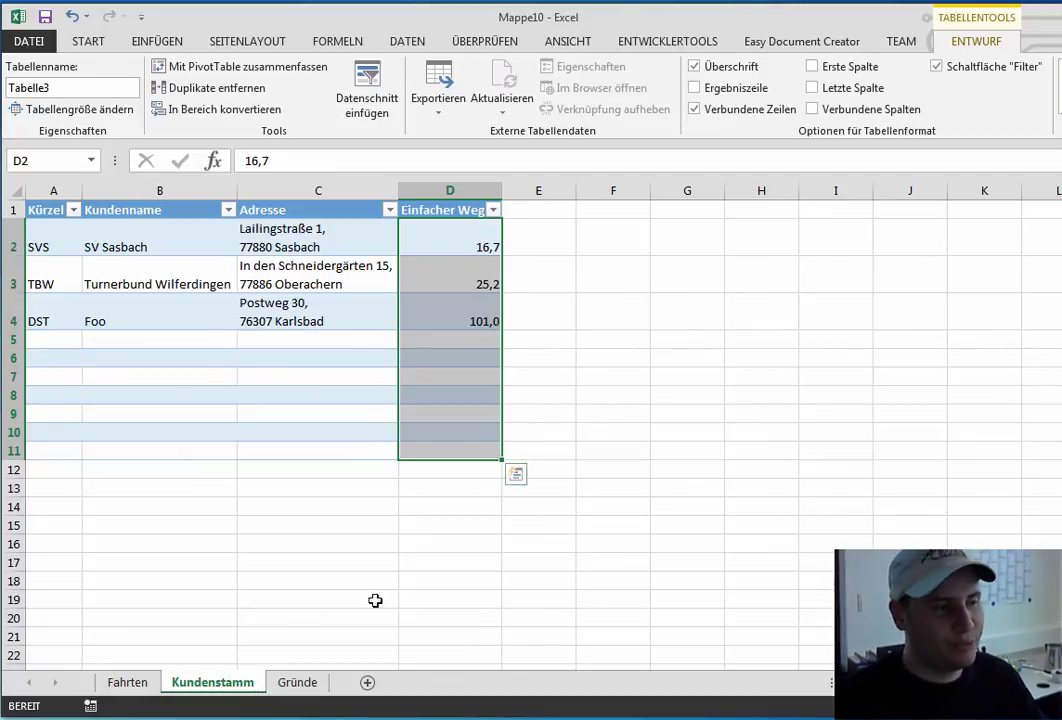
{"action": "left_click", "coordinate": [127, 682]}
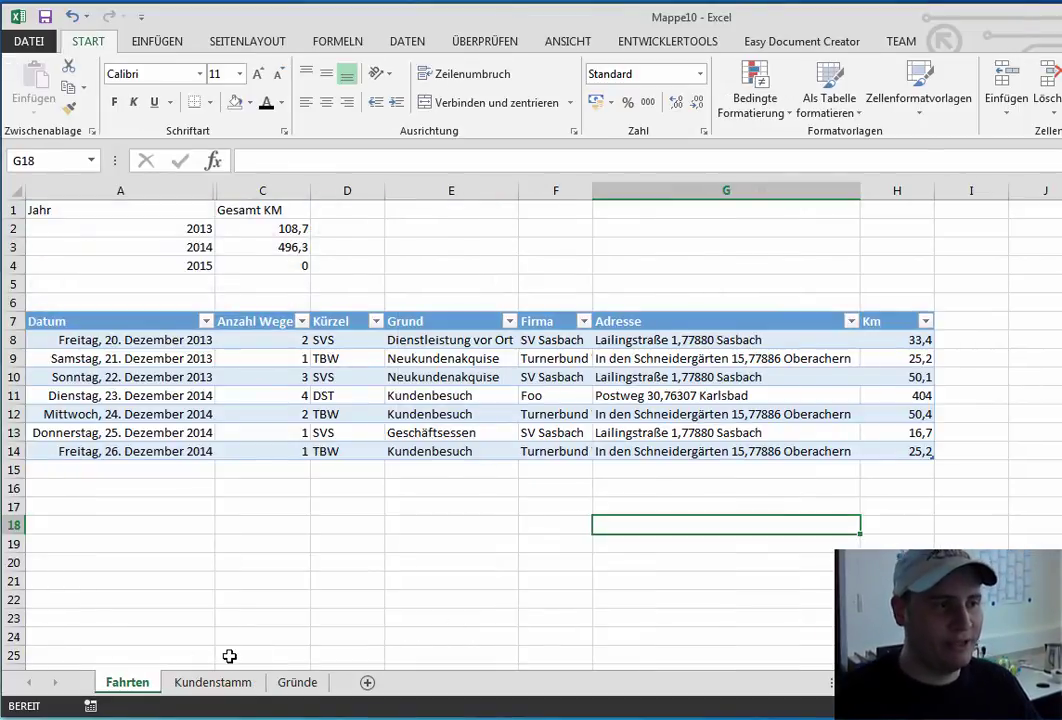
Replace the Matrix argument of the F8 Firma SVERWEIS with Tabelle3 and commit the formula.
{"action": "left_click", "coordinate": [453, 521]}
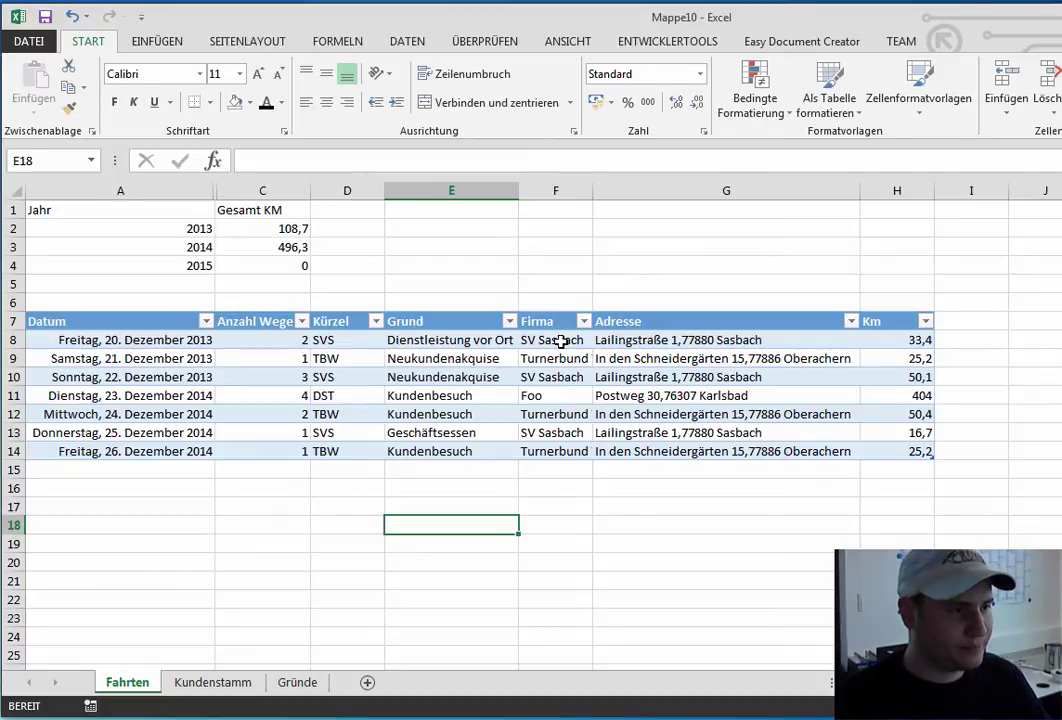
{"action": "left_click", "coordinate": [560, 341]}
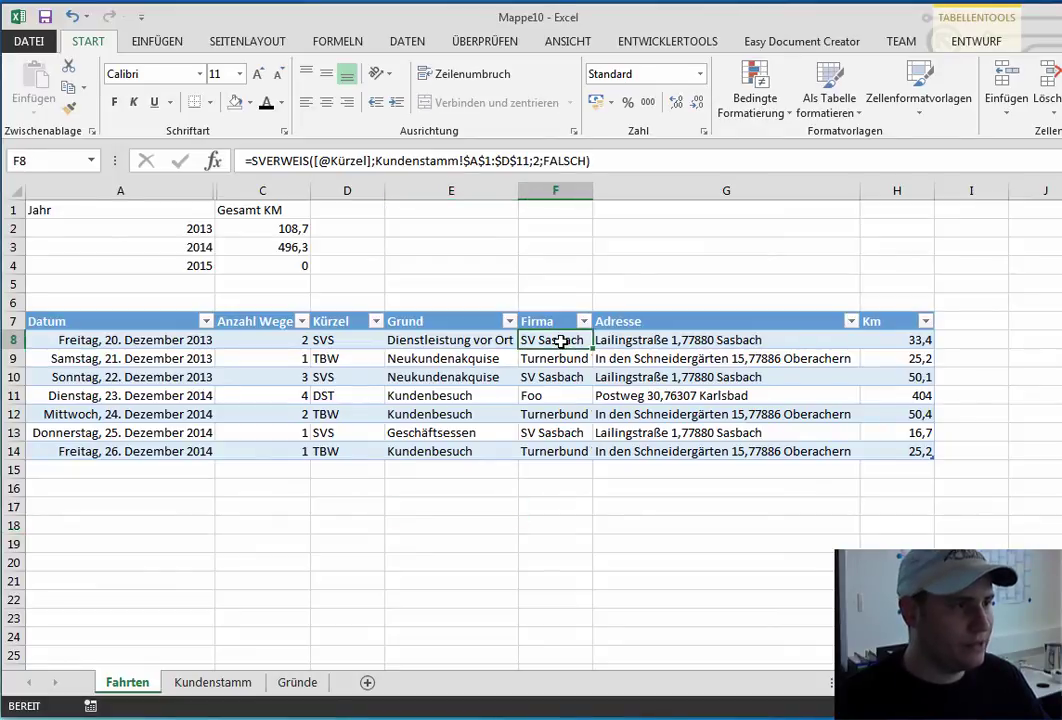
{"action": "left_click", "coordinate": [214, 163]}
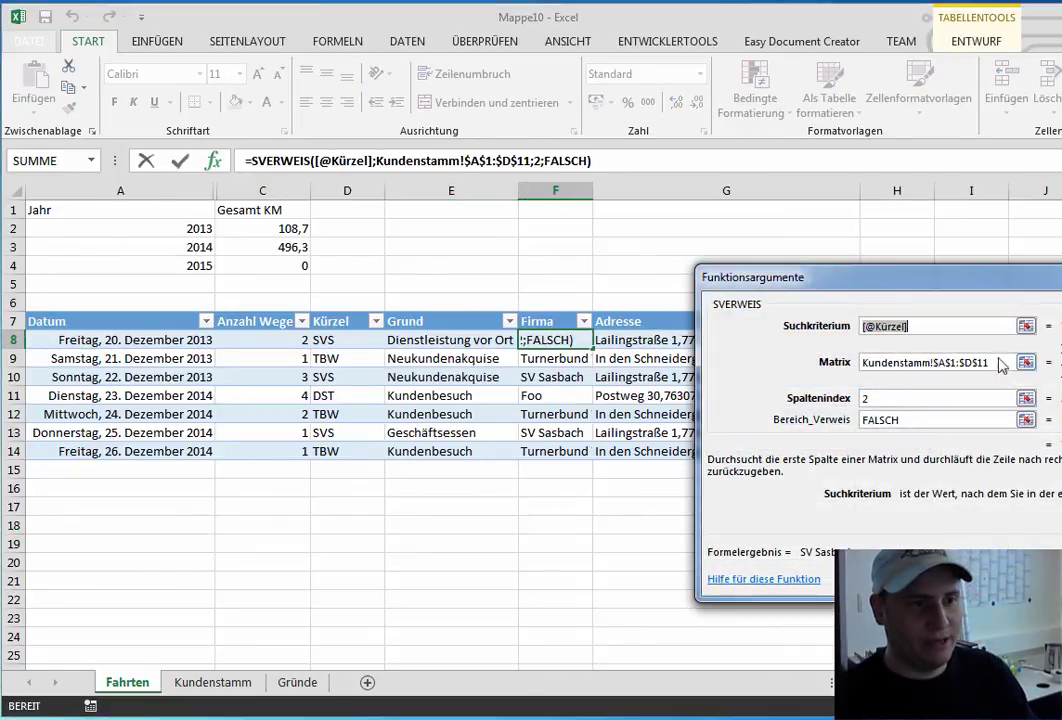
{"action": "left_click", "coordinate": [1000, 364]}
{"action": "left_click_drag", "start_coordinate": [1010, 362], "coordinate": [862, 362]}
{"action": "key", "text": "BackSpace"}
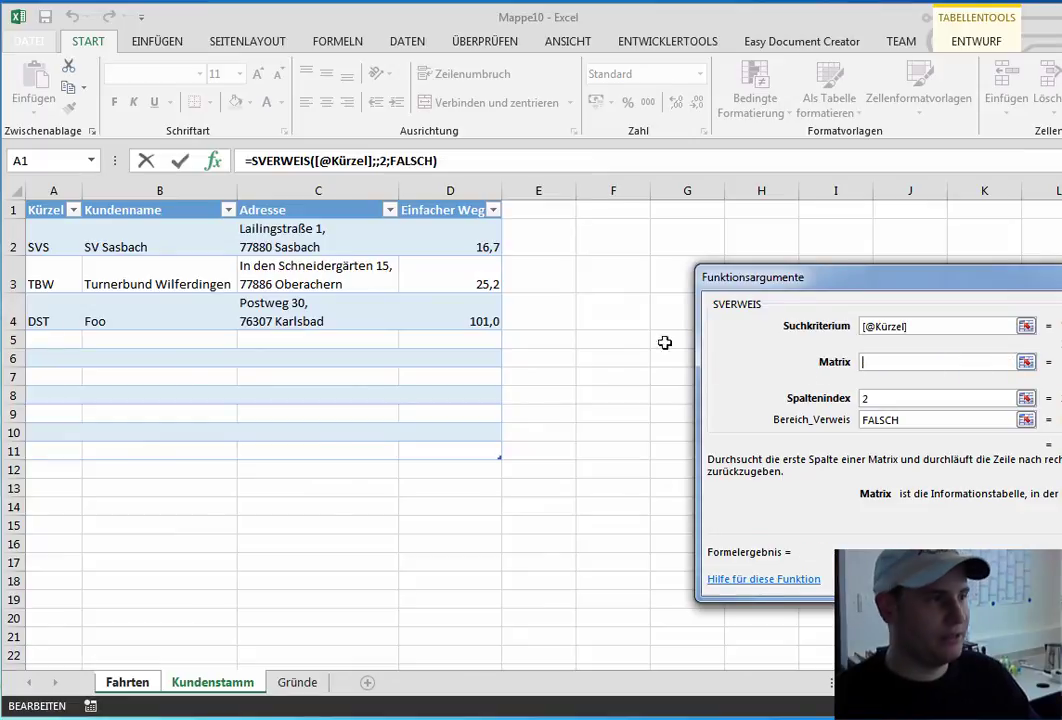
{"action": "left_click", "coordinate": [54, 209]}
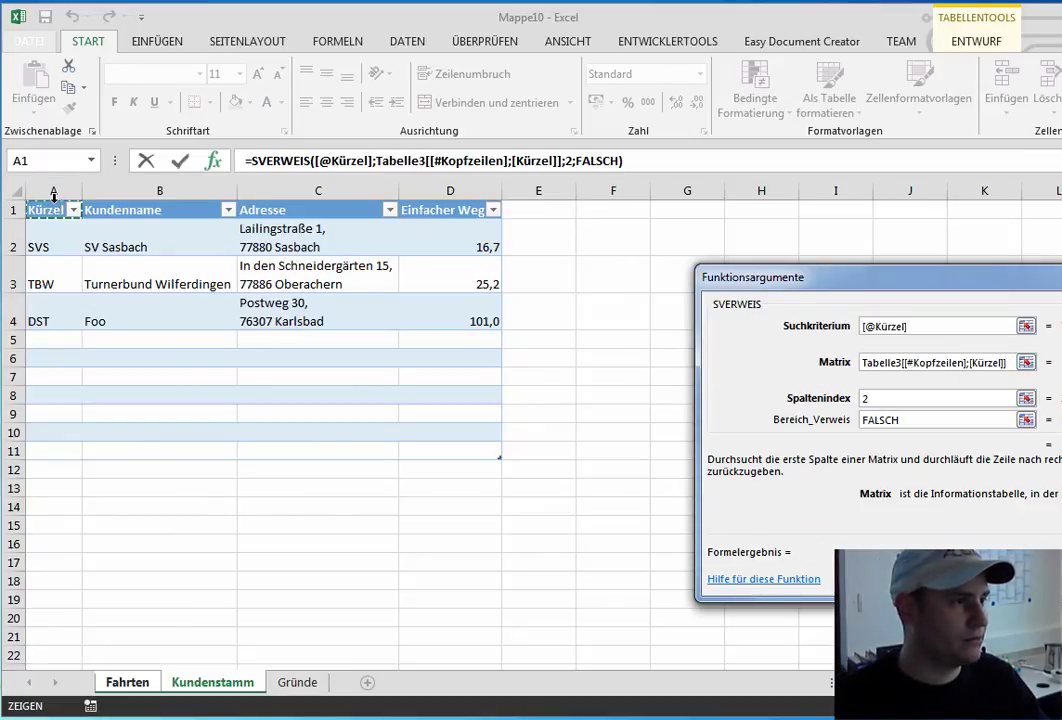
{"action": "left_click_drag", "start_coordinate": [54, 197], "coordinate": [430, 205]}
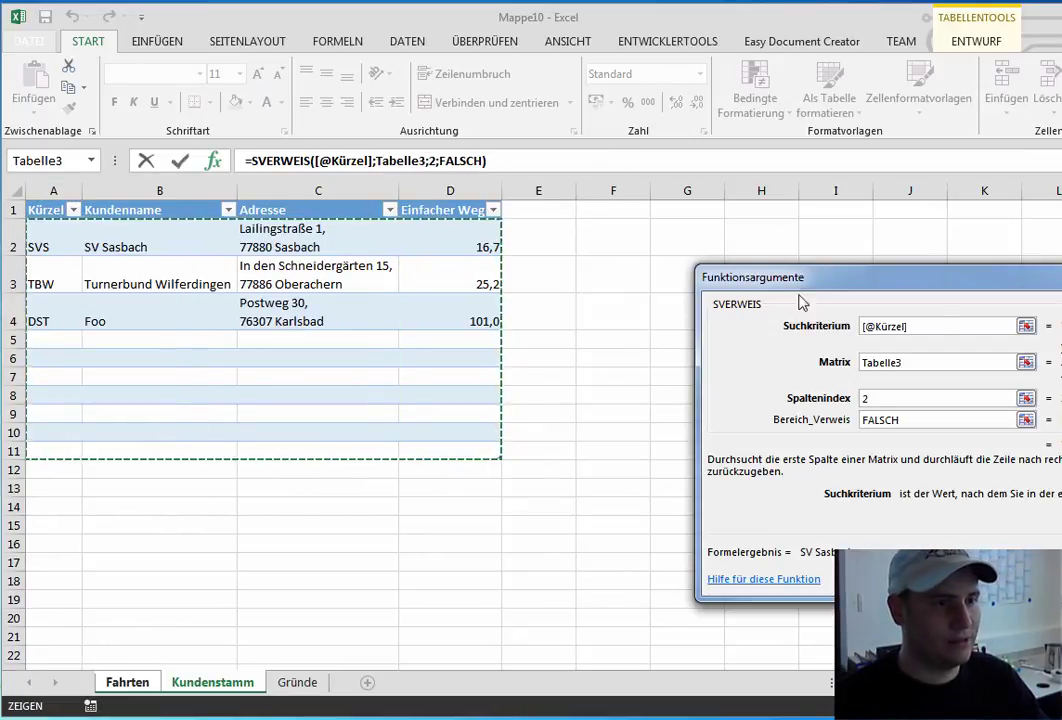
{"action": "left_click", "coordinate": [935, 361]}
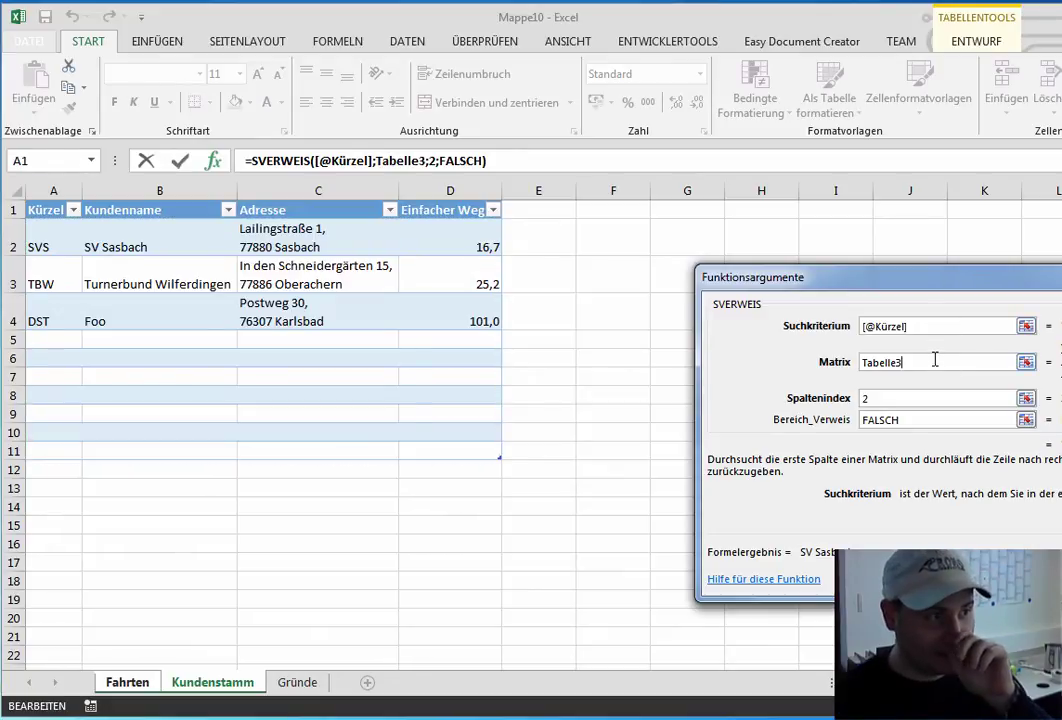
{"action": "key", "text": "Return"}
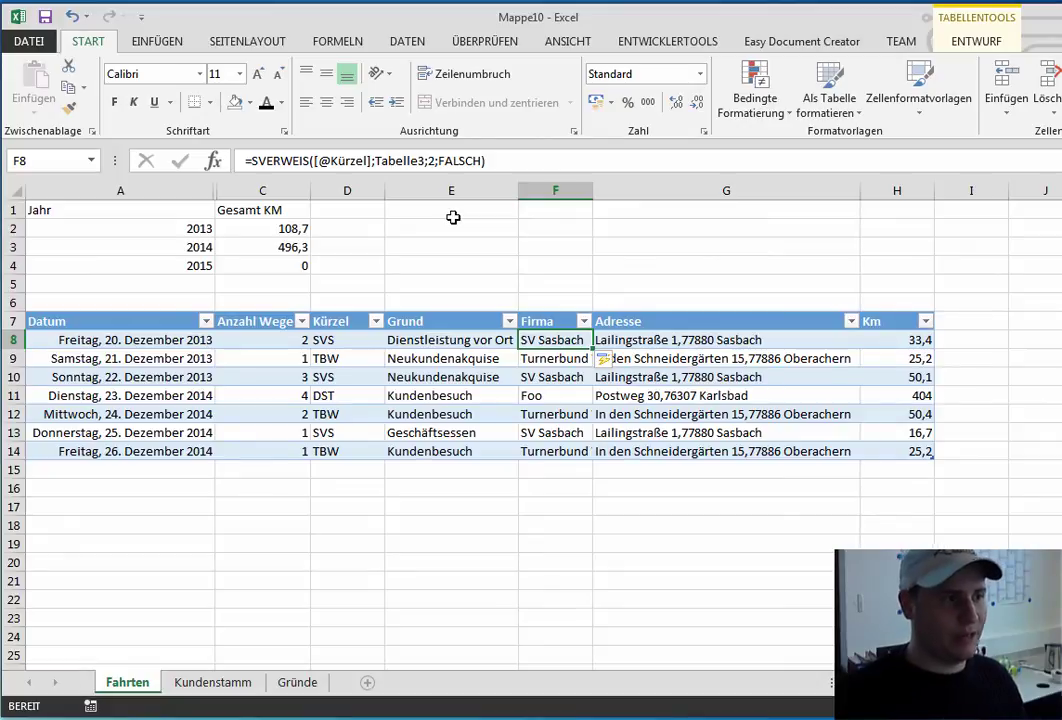
Select the first Adresse formula and open its SVERWEIS function arguments.
{"action": "key", "text": "Right"}
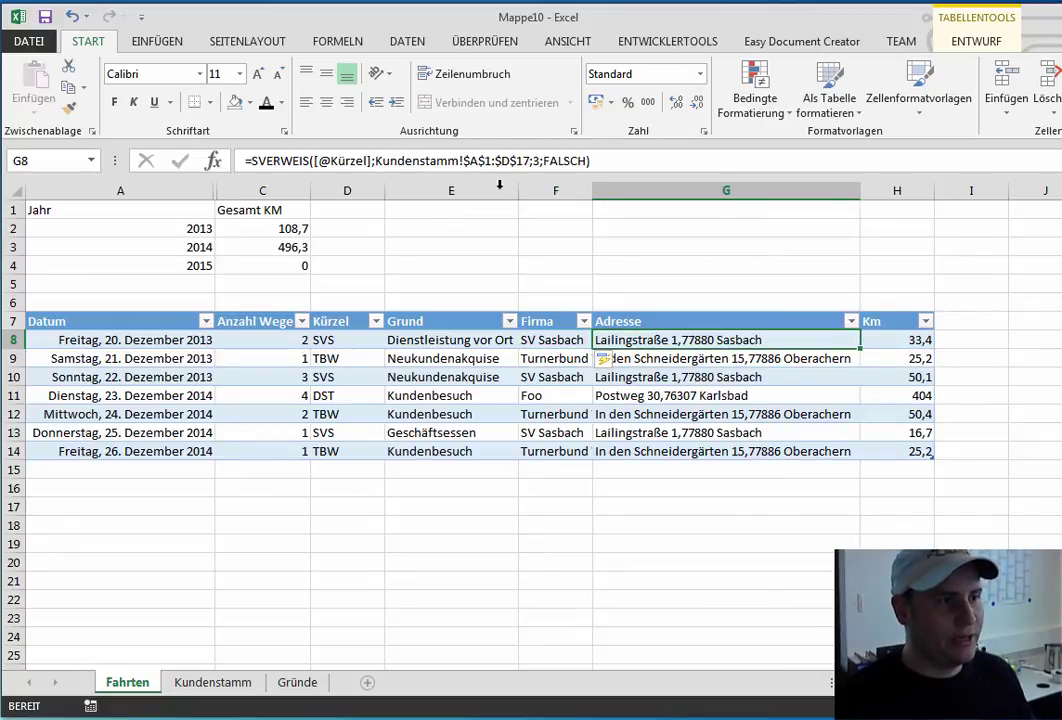
{"action": "left_click", "coordinate": [510, 160]}
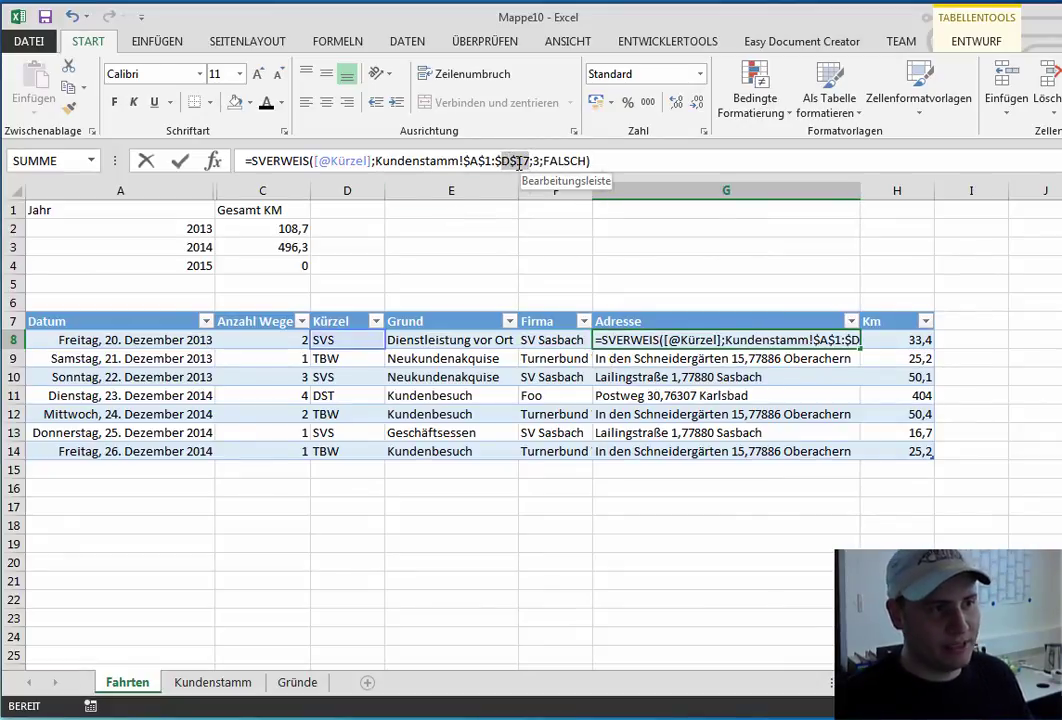
{"action": "key", "text": "ctrl+Return"}
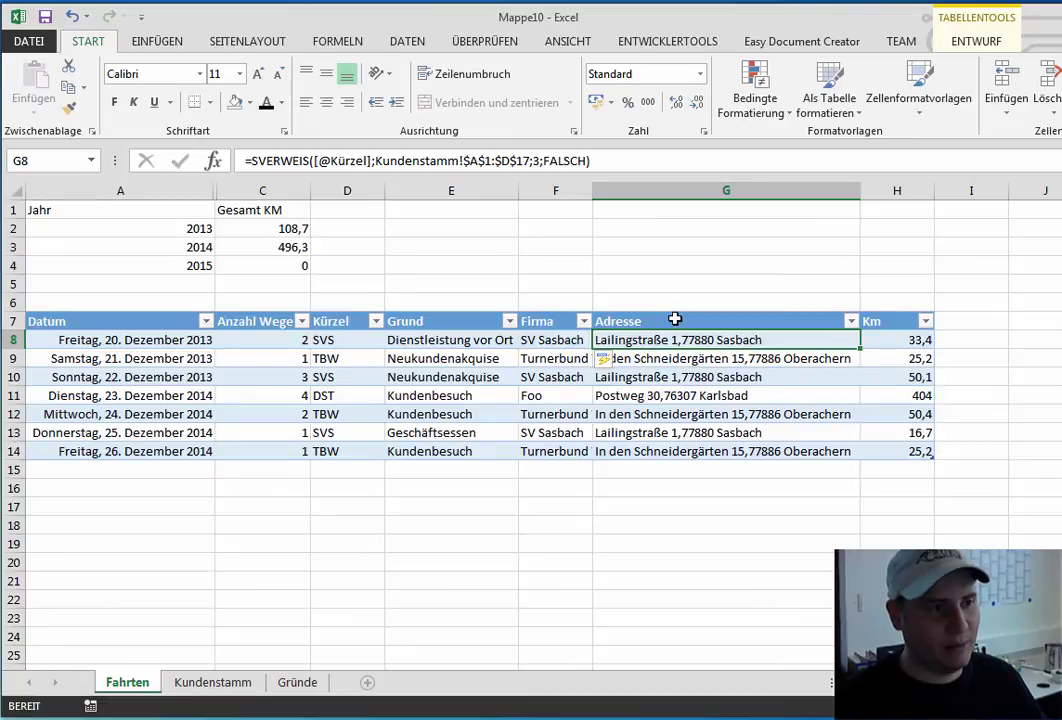
{"action": "left_click", "coordinate": [683, 375]}
{"action": "left_click", "coordinate": [705, 343]}
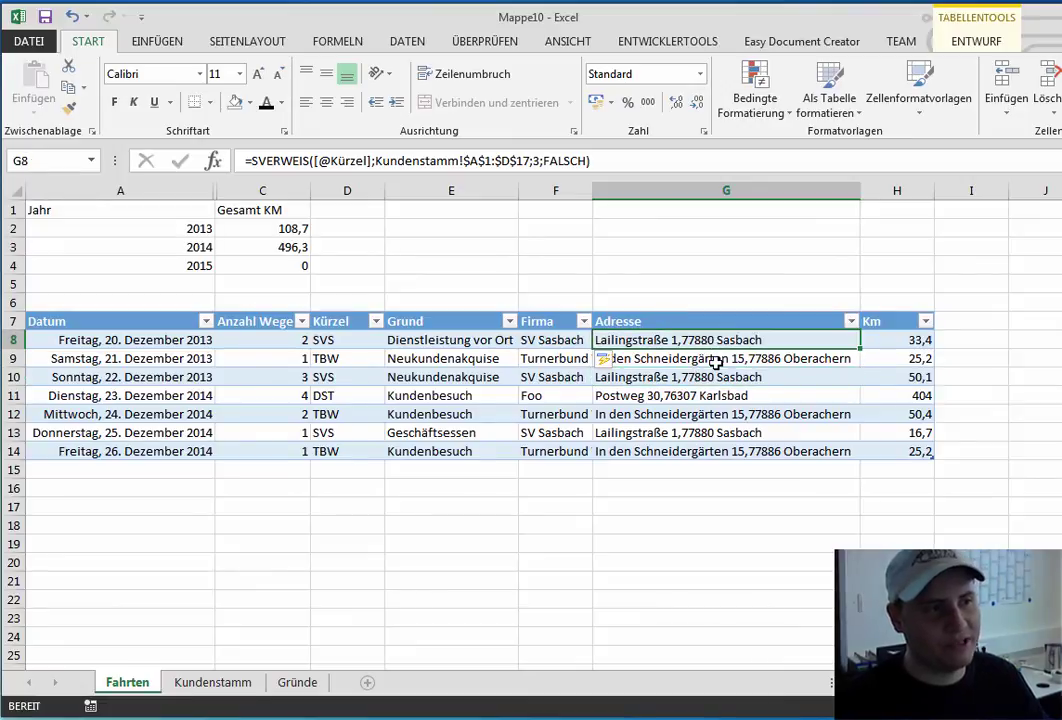
{"action": "key", "text": "F2"}
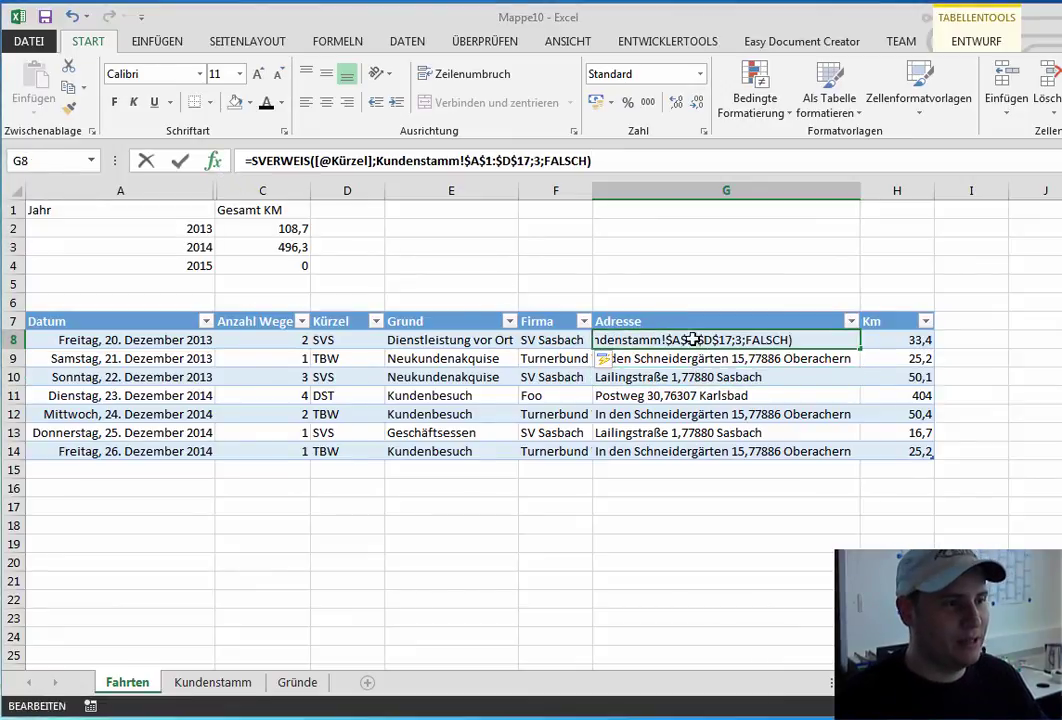
{"action": "key", "text": "shift+F3"}
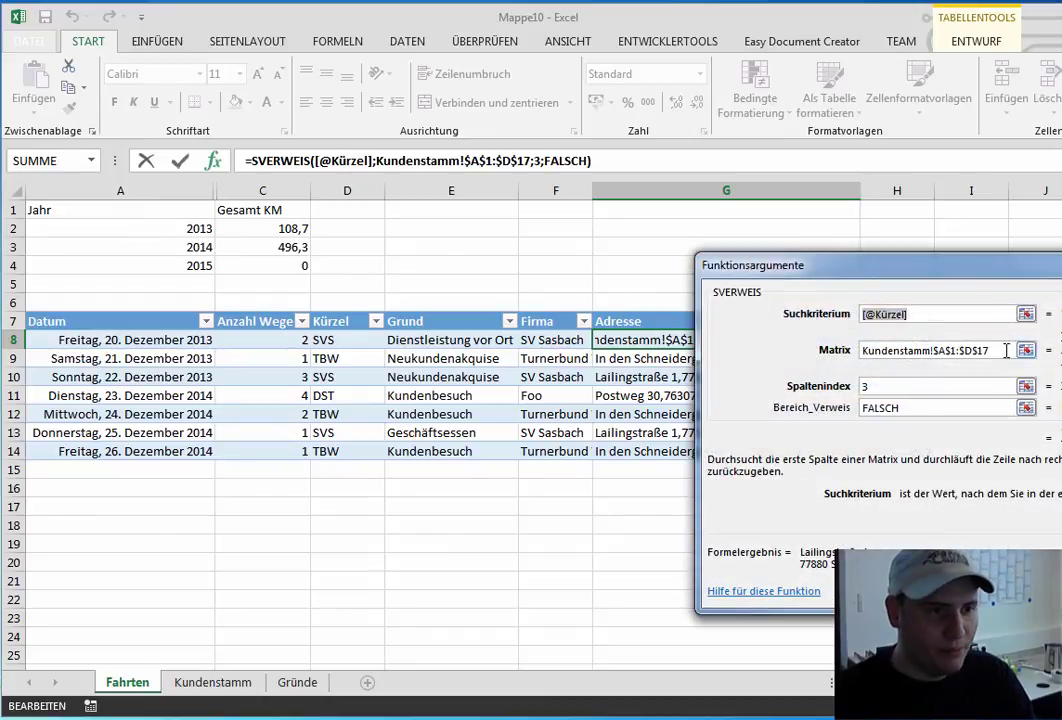
Set the Adresse lookup Matrix to Tabelle3[#Alle] and confirm the formula.
{"action": "left_click", "coordinate": [1006, 350]}
{"action": "key", "text": "ctrl+a"}
{"action": "key", "text": "BackSpace"}
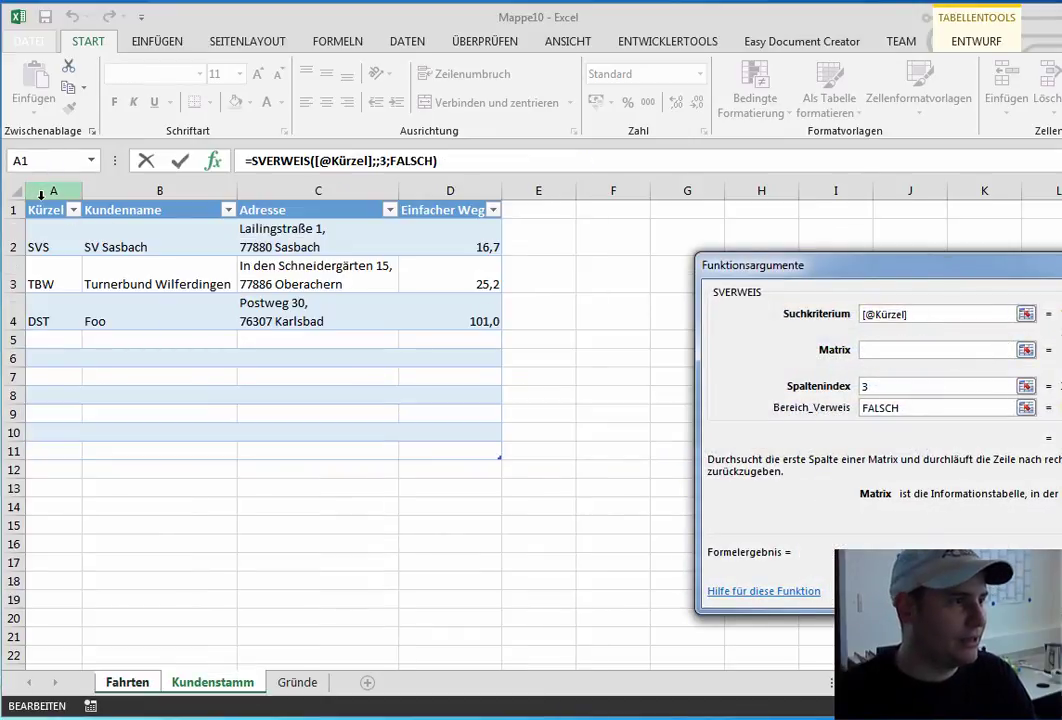
{"action": "left_click_drag", "start_coordinate": [41, 194], "coordinate": [455, 200]}
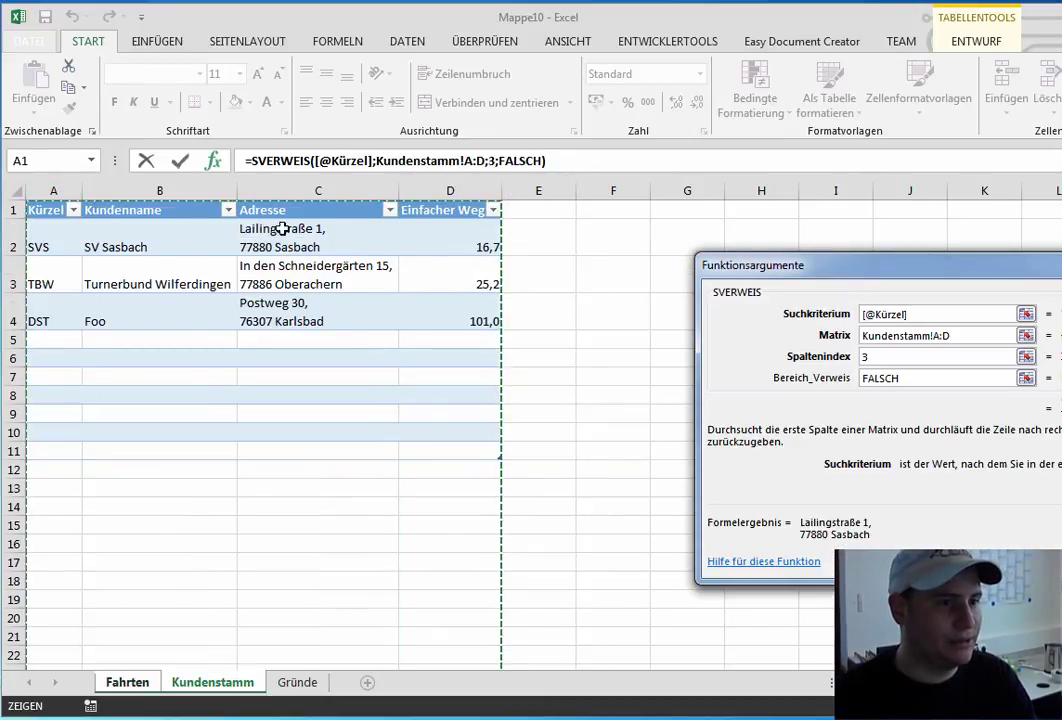
{"action": "left_click", "coordinate": [261, 428]}
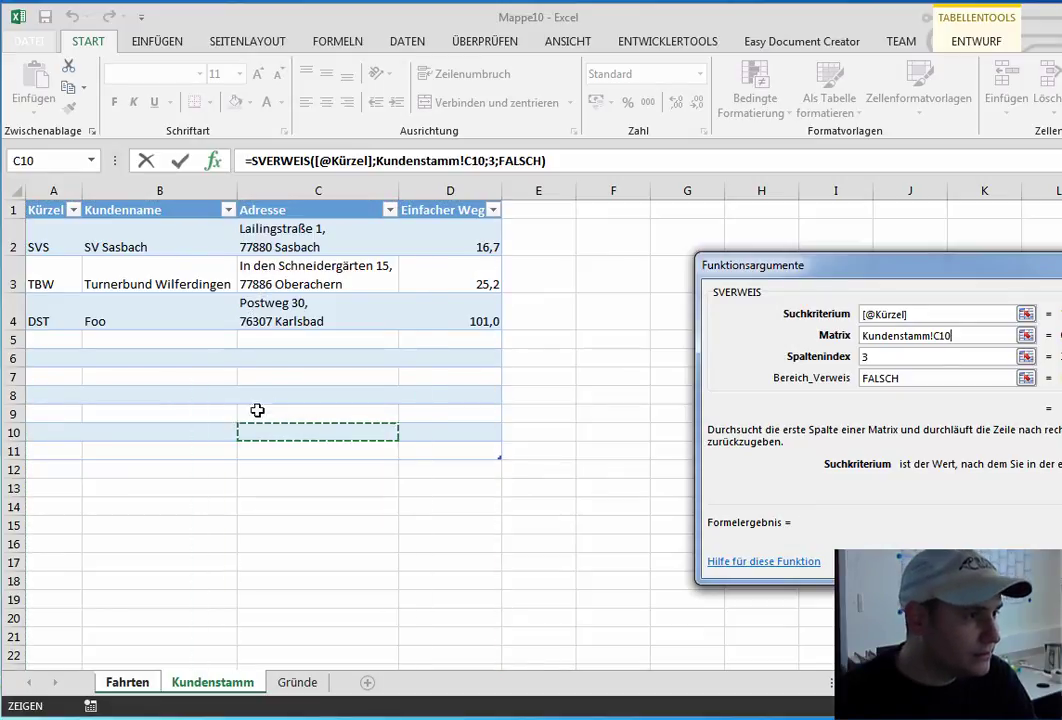
{"action": "left_click", "coordinate": [59, 199]}
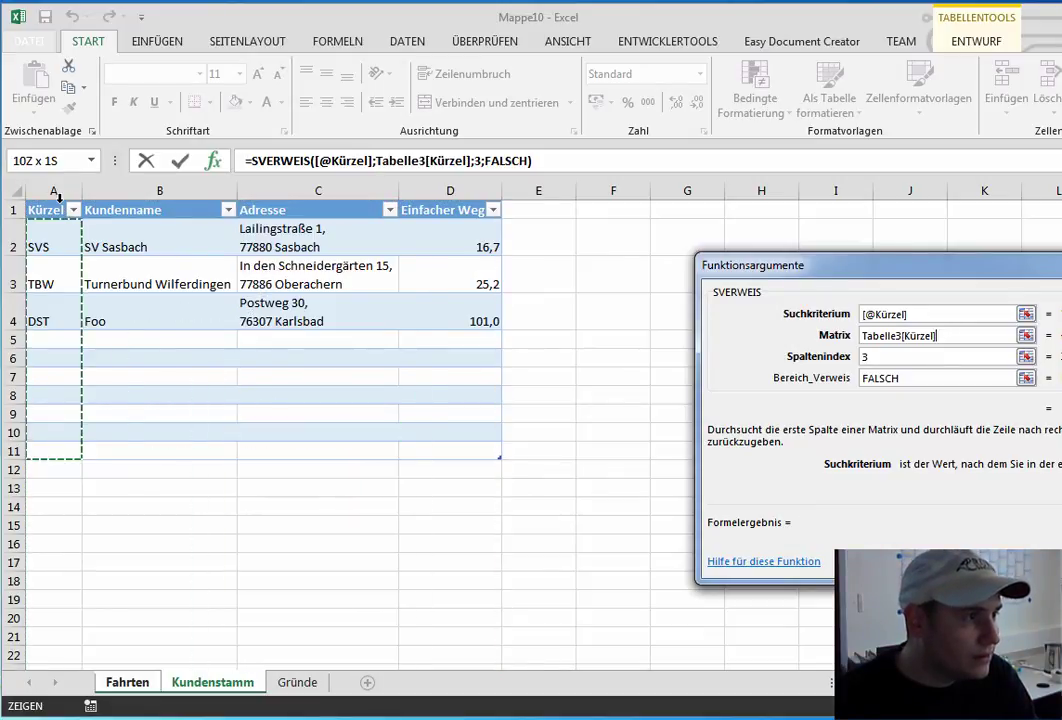
{"action": "left_click", "coordinate": [55, 209]}
{"action": "left_click", "coordinate": [57, 198]}
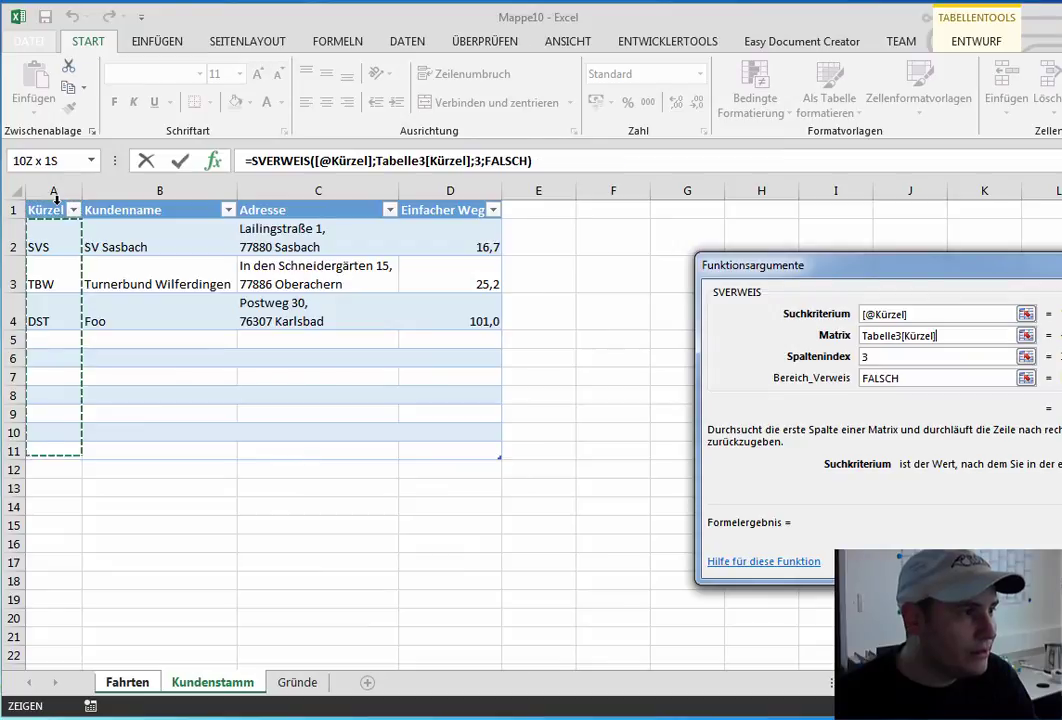
{"action": "left_click_drag", "start_coordinate": [55, 198], "coordinate": [421, 201]}
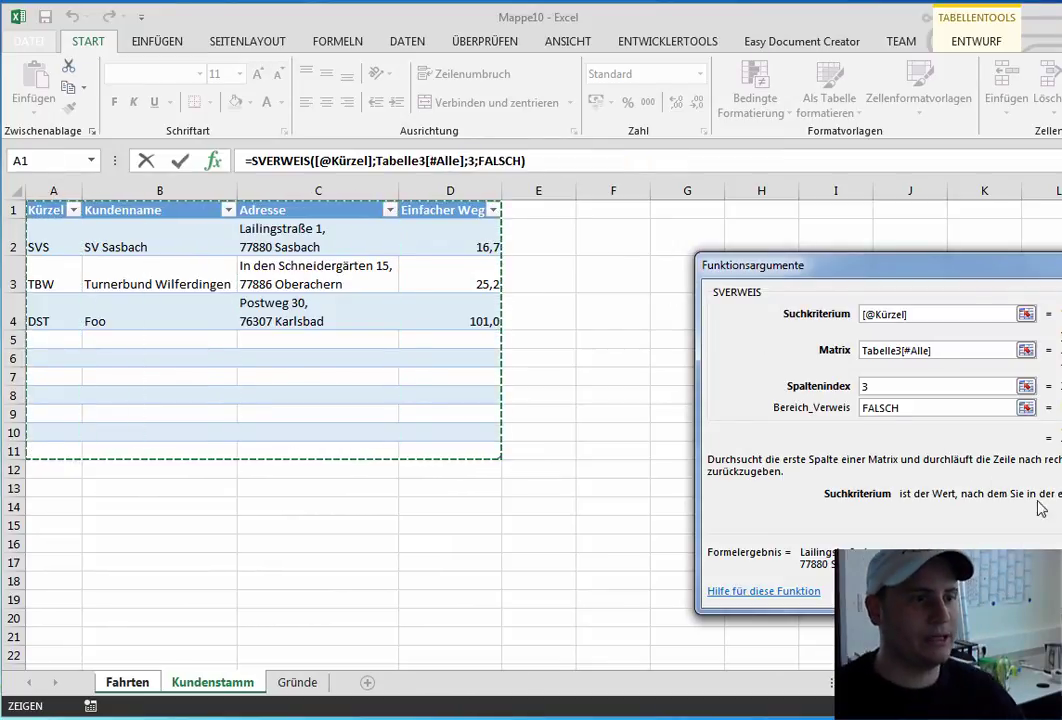
{"action": "key", "text": "Return"}
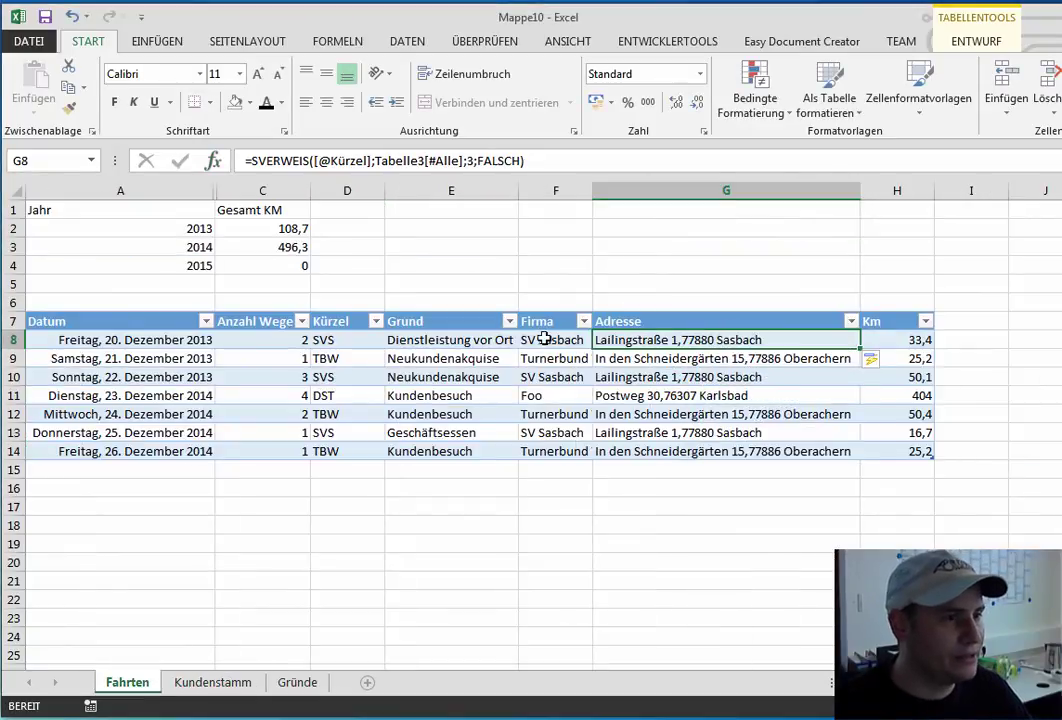
{"action": "left_click", "coordinate": [543, 340]}
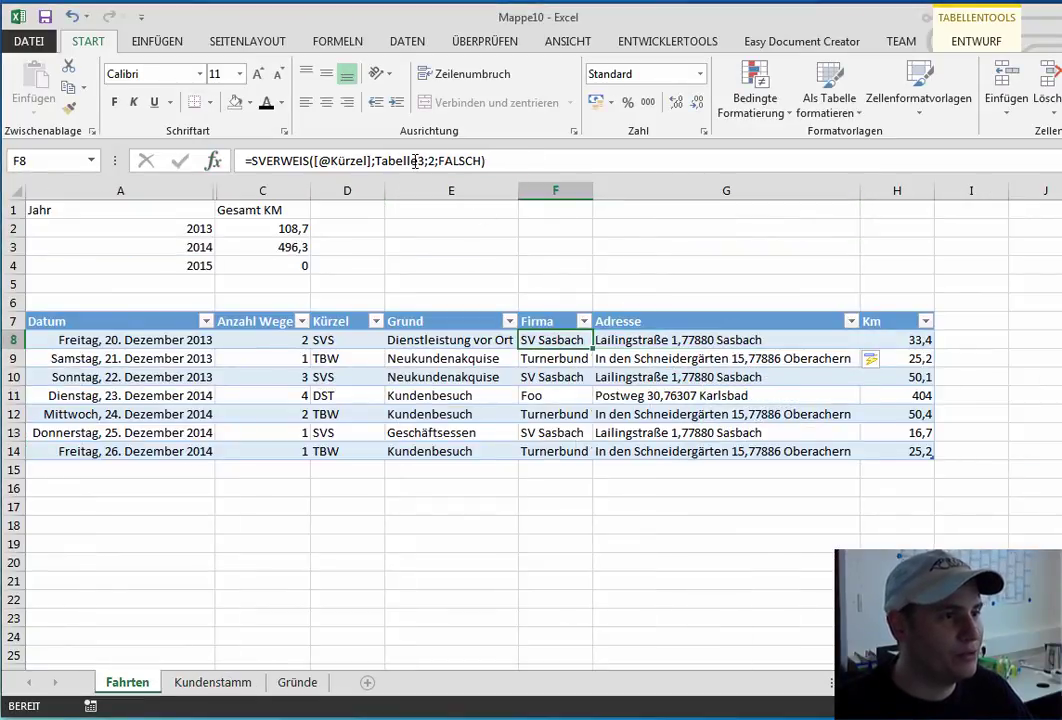
{"action": "left_click", "coordinate": [751, 340]}
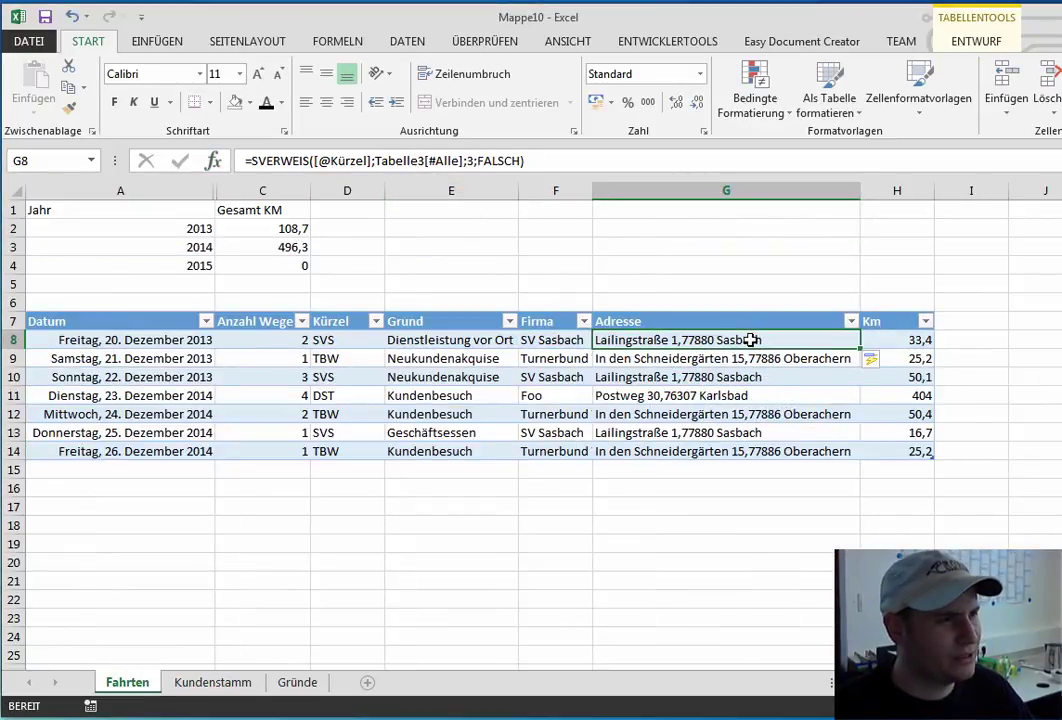
{"action": "left_click", "coordinate": [566, 340]}
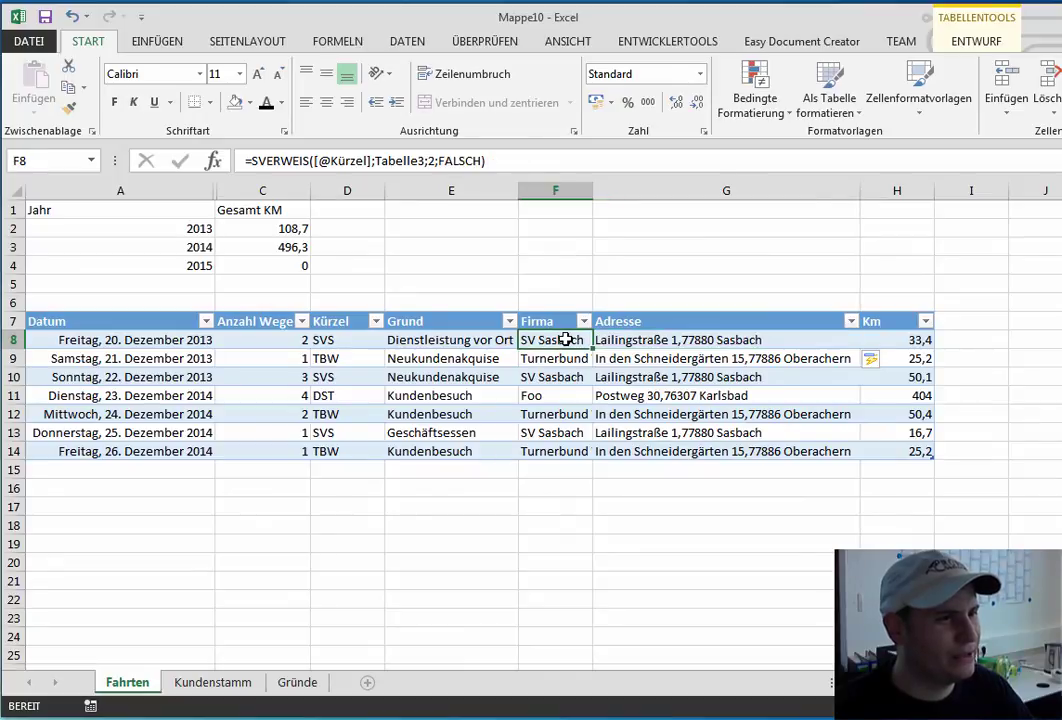
{"action": "left_click", "coordinate": [662, 340]}
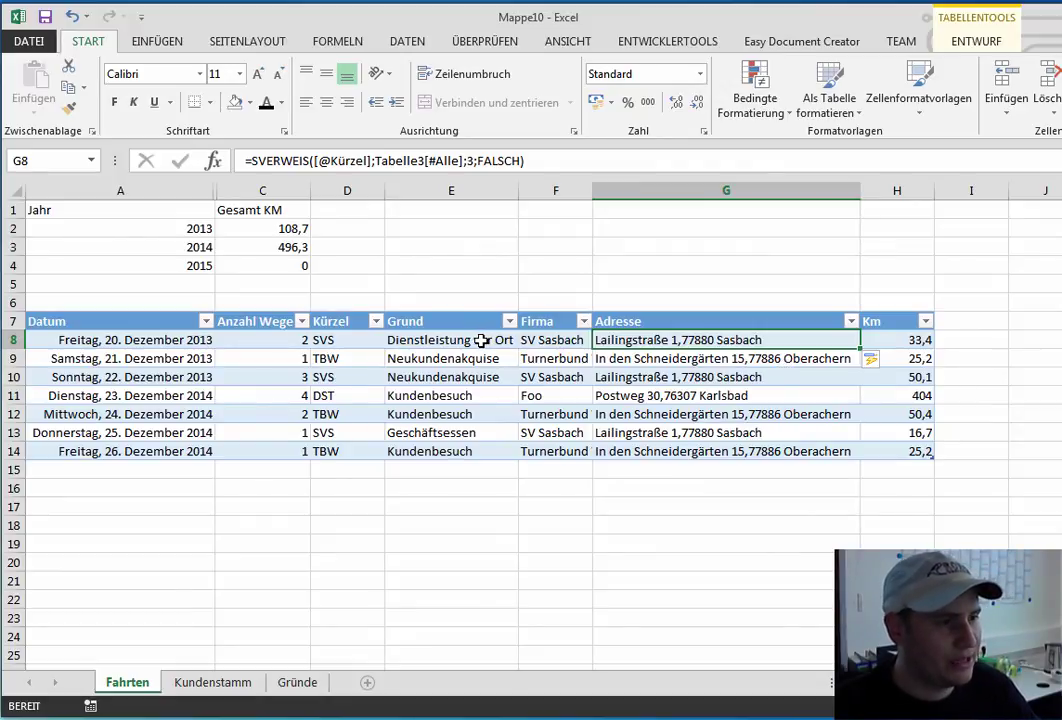
Hide column C holding Anzahl Wege.
{"action": "left_click", "coordinate": [262, 190]}
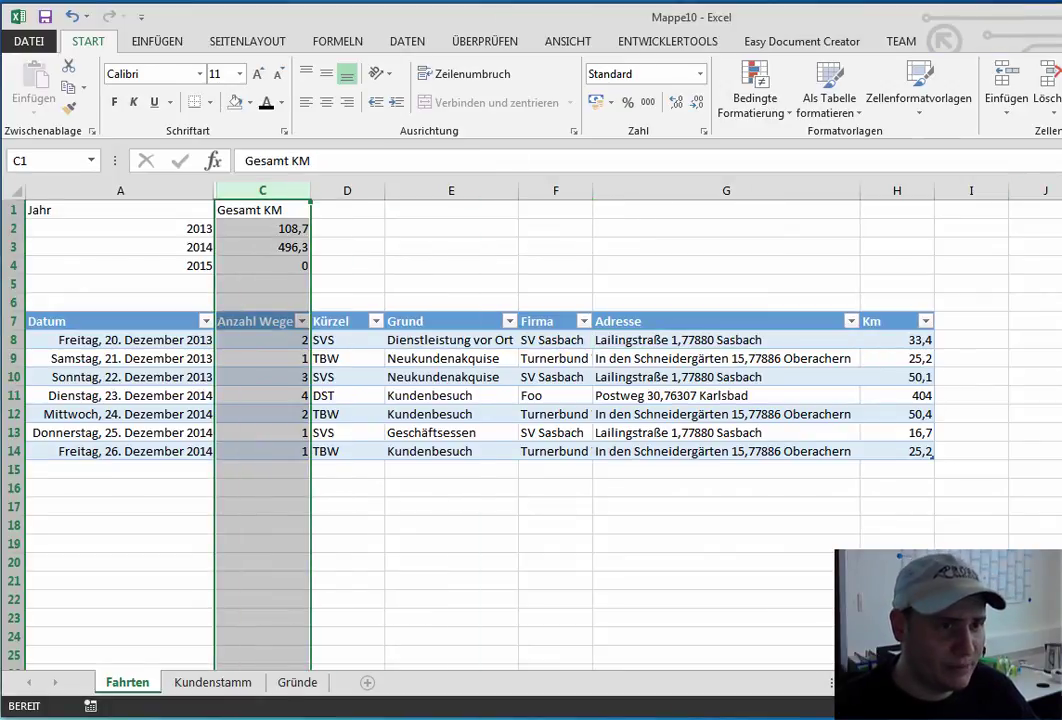
{"action": "mouse_move", "coordinate": [1060, 290]}
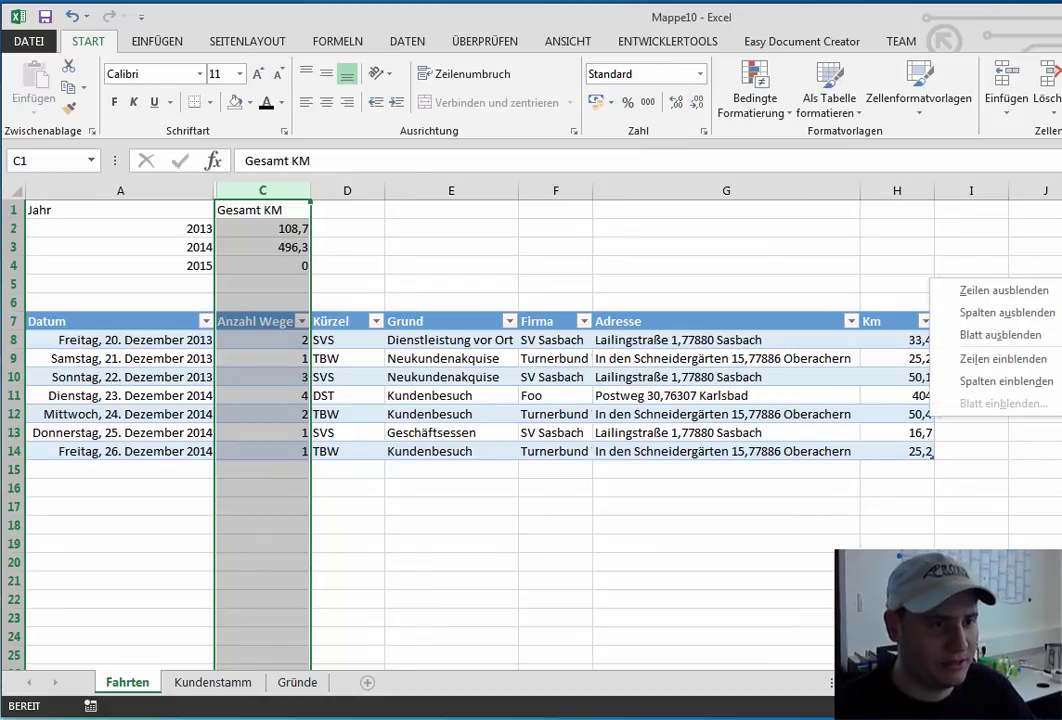
{"action": "left_click", "coordinate": [1044, 316]}
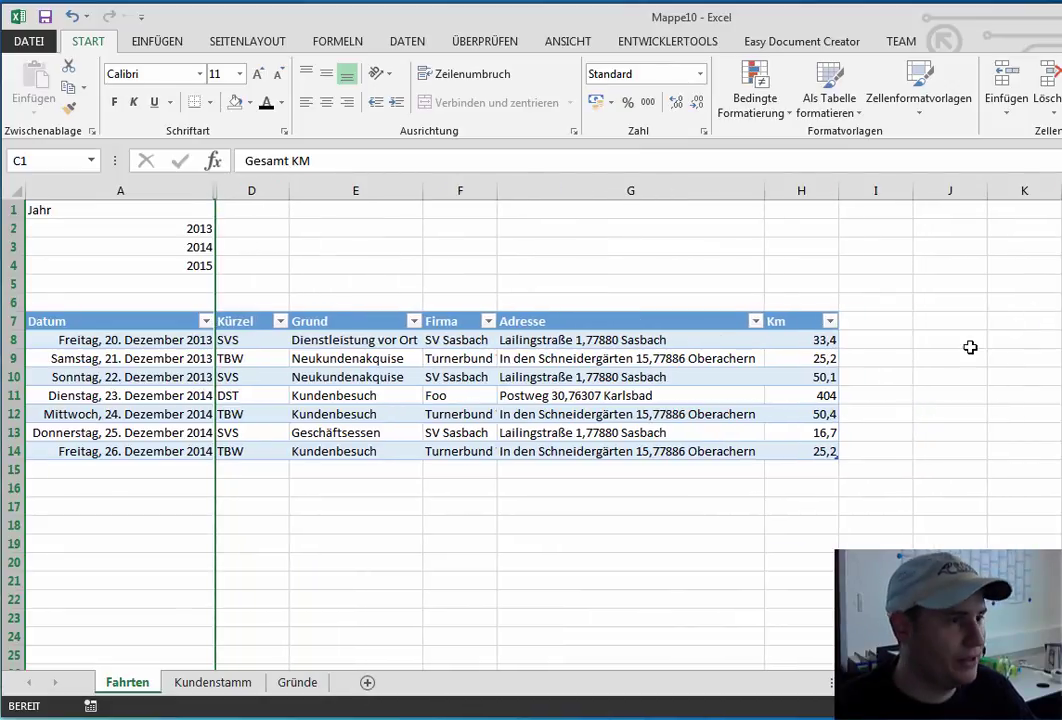
{"action": "left_click", "coordinate": [887, 430]}
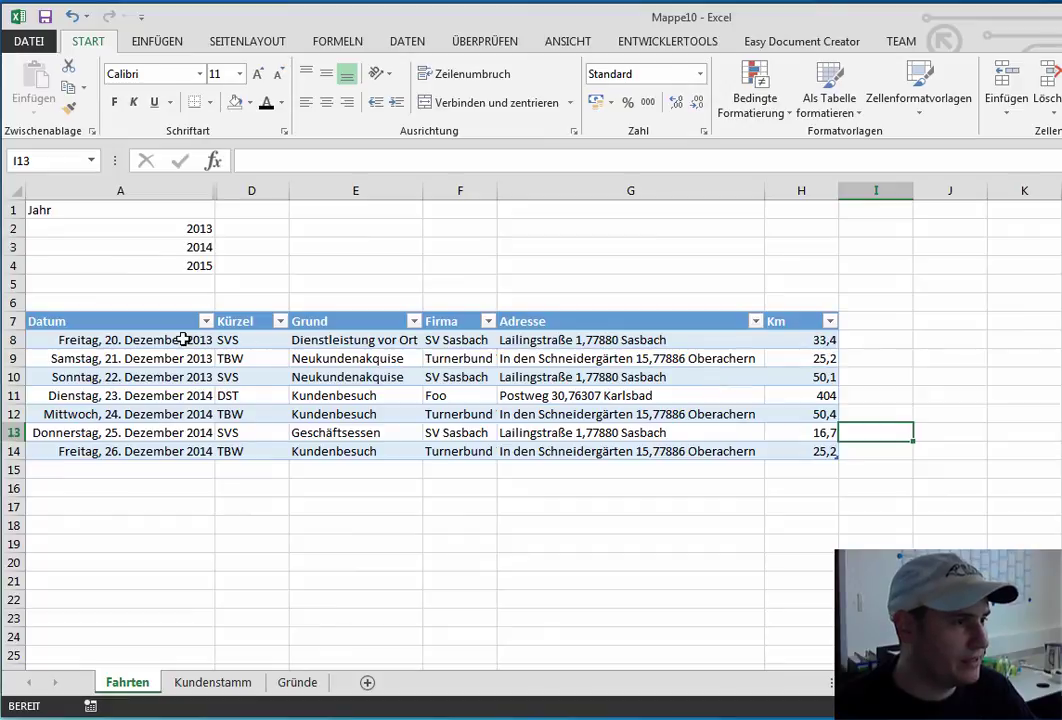
Hide the Kürzel column D, then select the trip table A7:H14.
{"action": "left_click", "coordinate": [178, 340]}
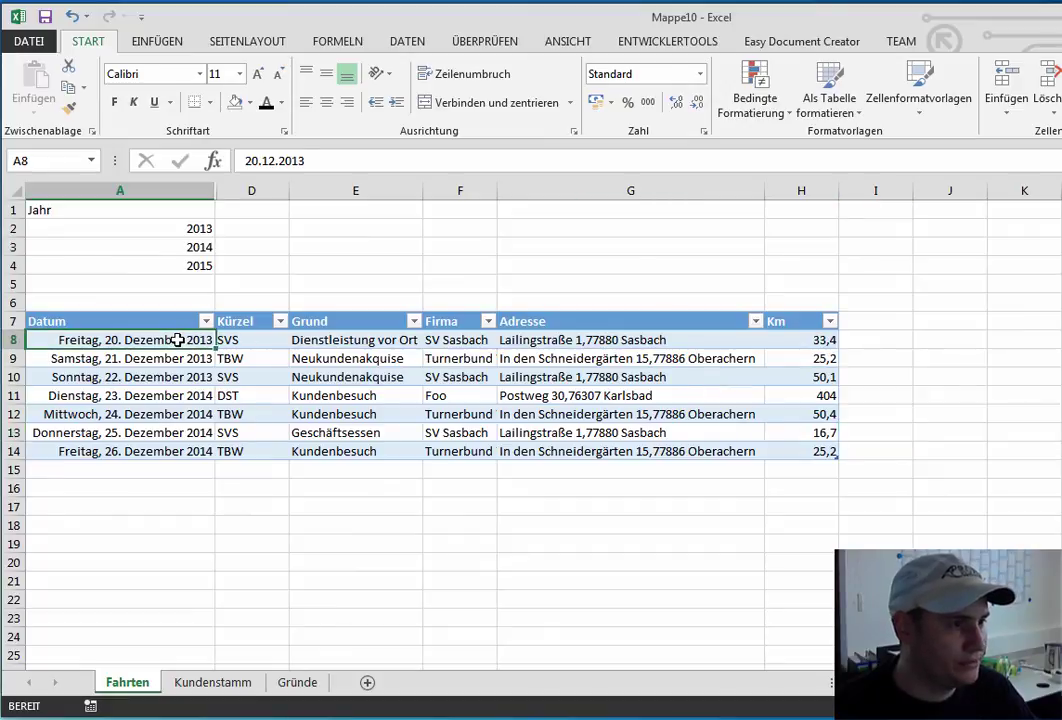
{"action": "left_click", "coordinate": [240, 190]}
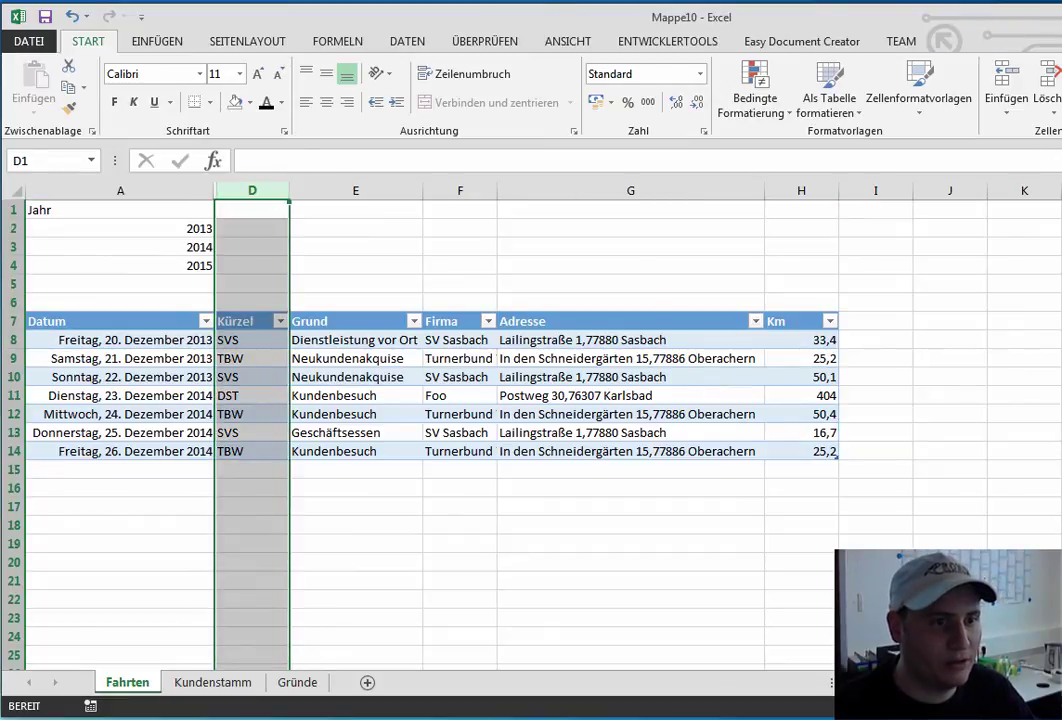
{"action": "mouse_move", "coordinate": [1061, 290]}
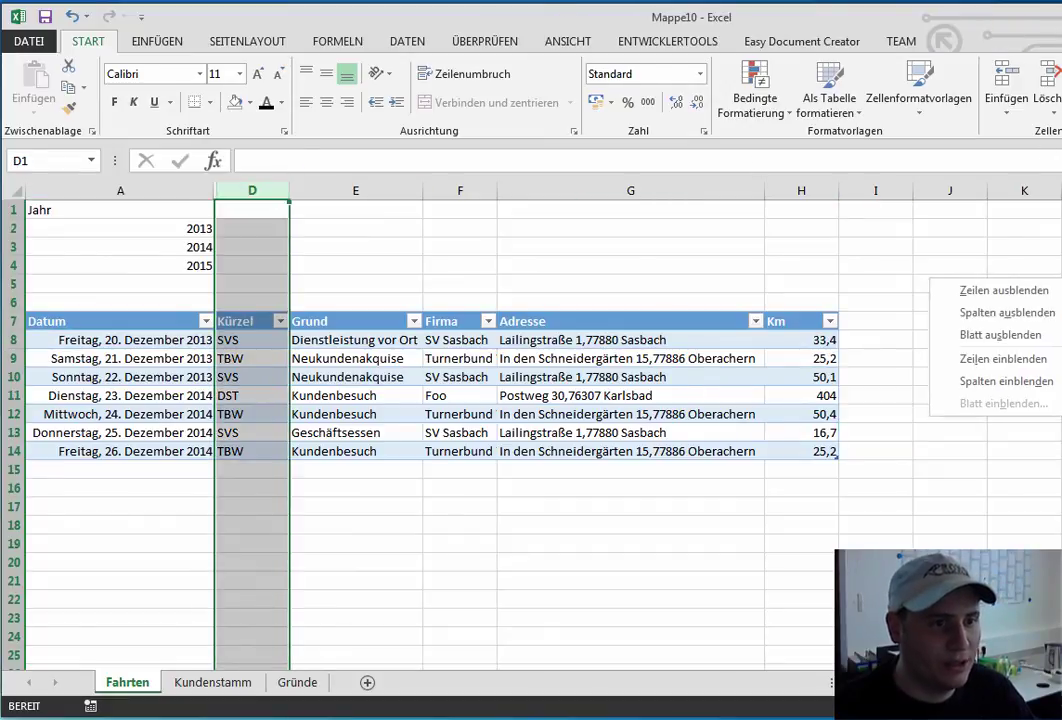
{"action": "left_click", "coordinate": [1022, 318]}
{"action": "left_click", "coordinate": [457, 433]}
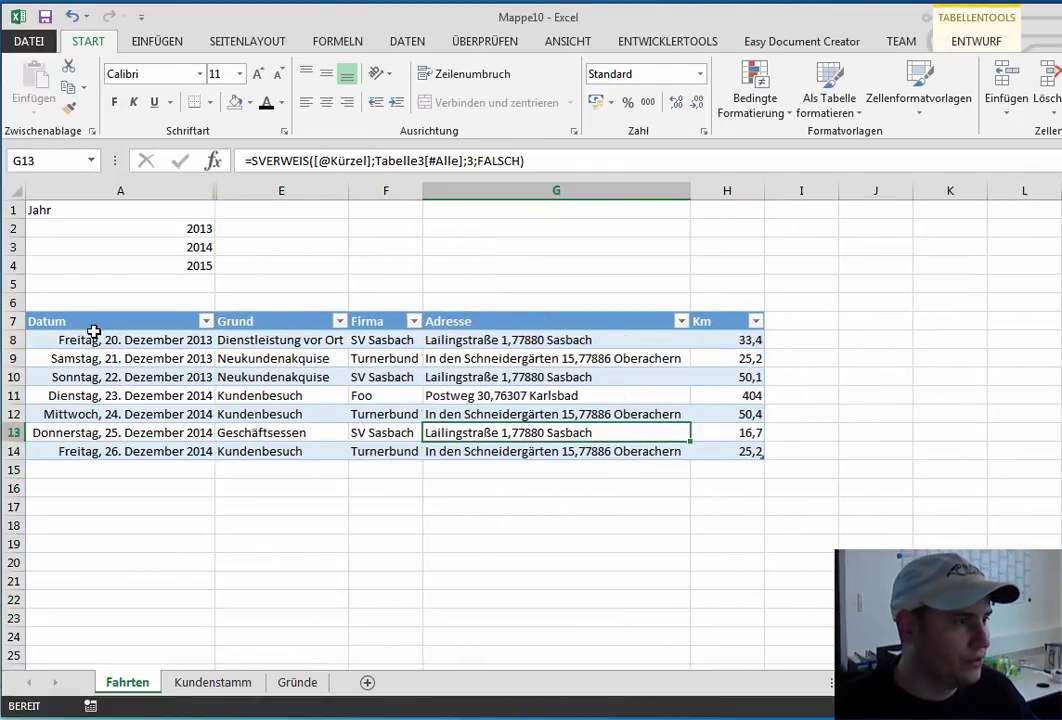
{"action": "left_click_drag", "start_coordinate": [93, 331], "coordinate": [752, 450]}
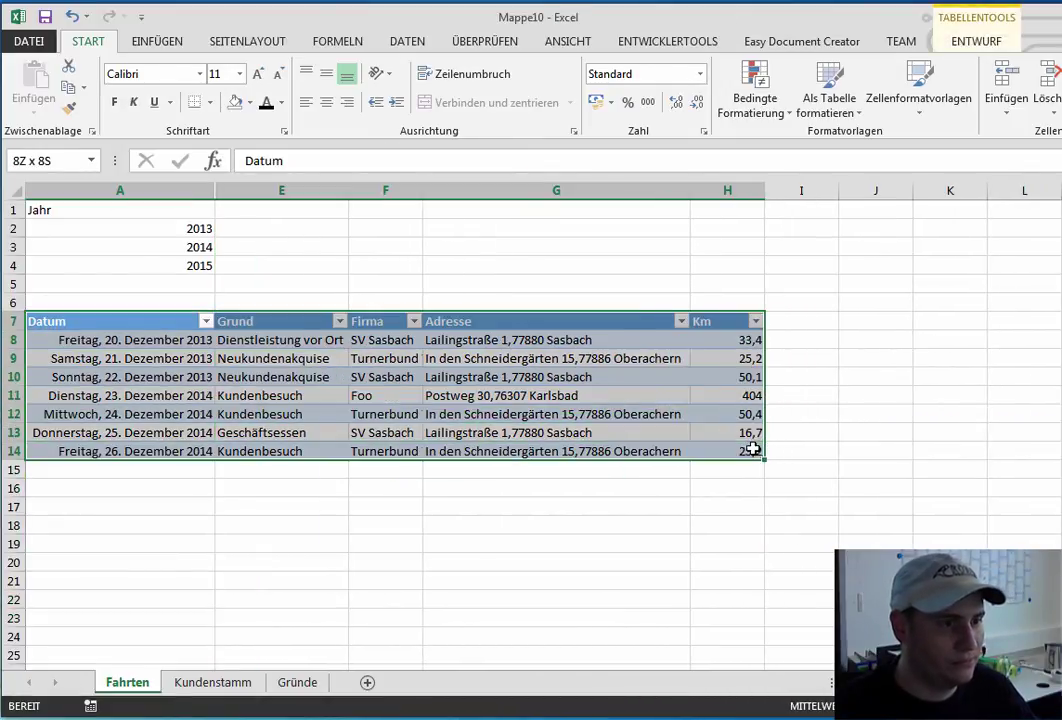
Switch printing from 'Aktive Blätter drucken' to 'Auswahl drucken', then return to the Fahrten sheet.
{"action": "key", "text": "ctrl+p"}
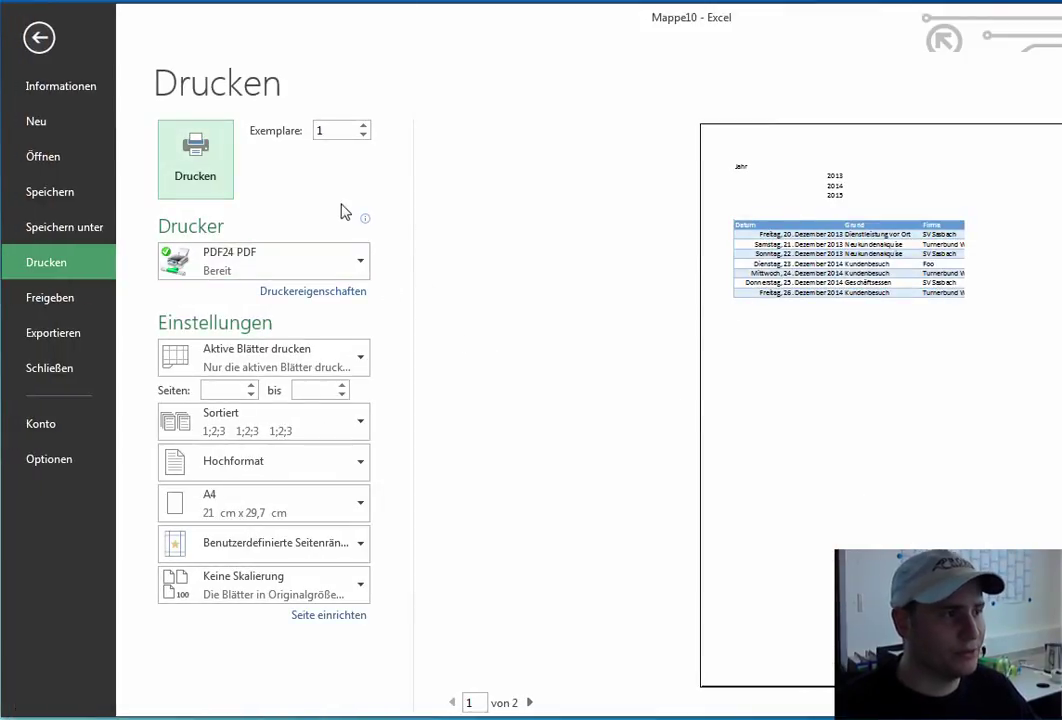
{"action": "left_click", "coordinate": [300, 357]}
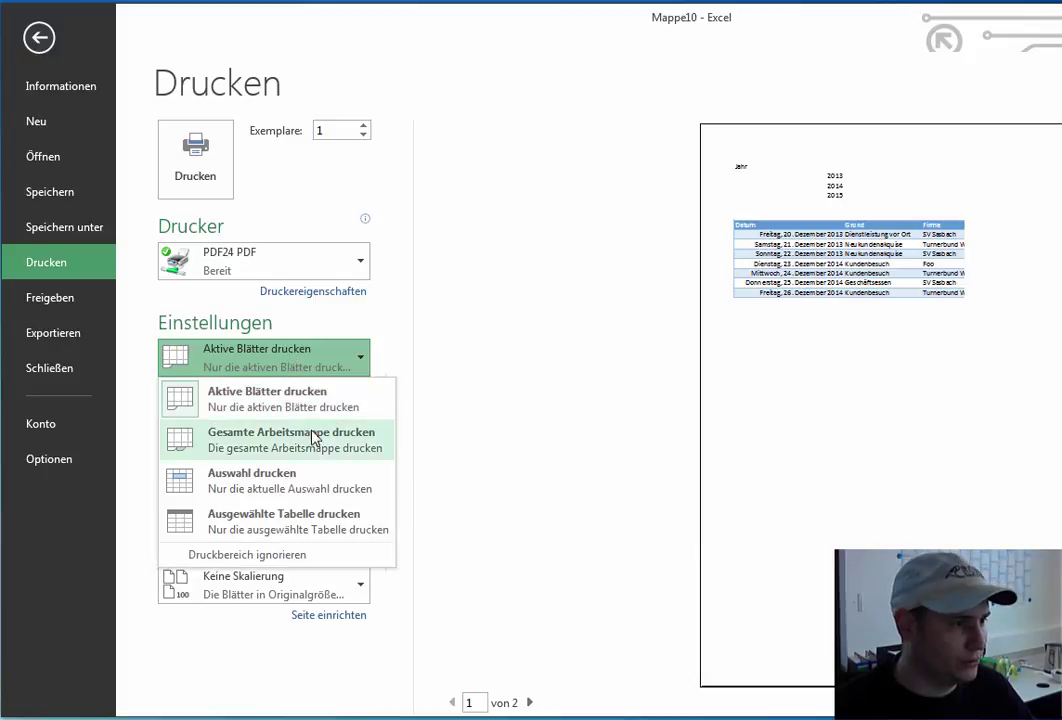
{"action": "left_click", "coordinate": [320, 490]}
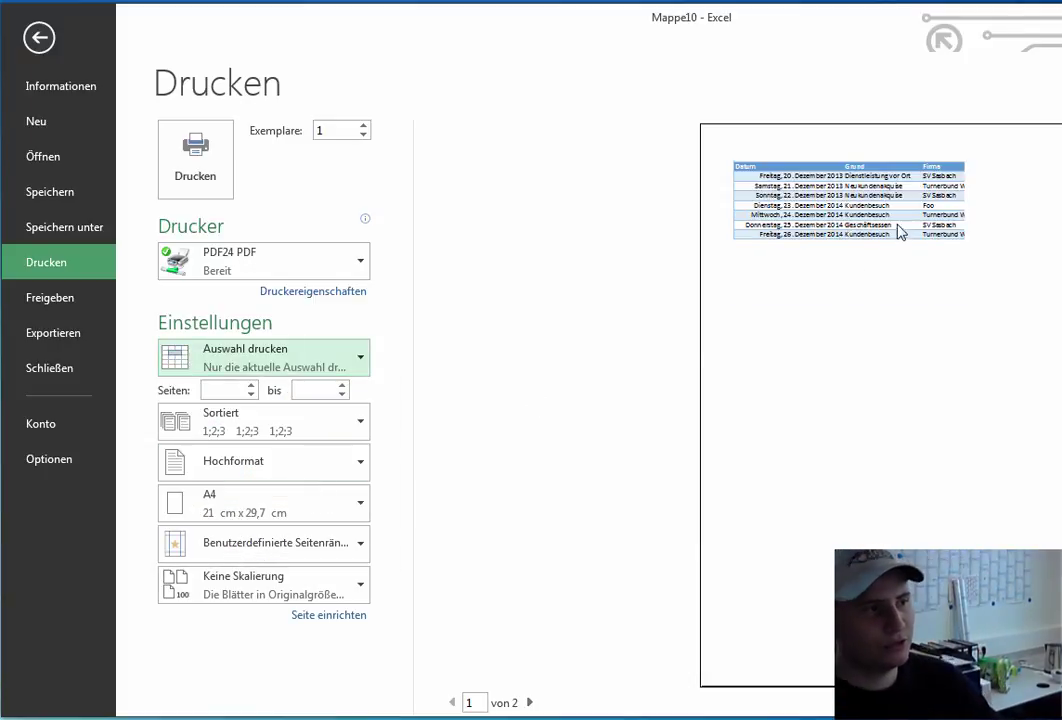
{"action": "key", "text": "Escape"}
{"action": "left_click", "coordinate": [664, 263]}
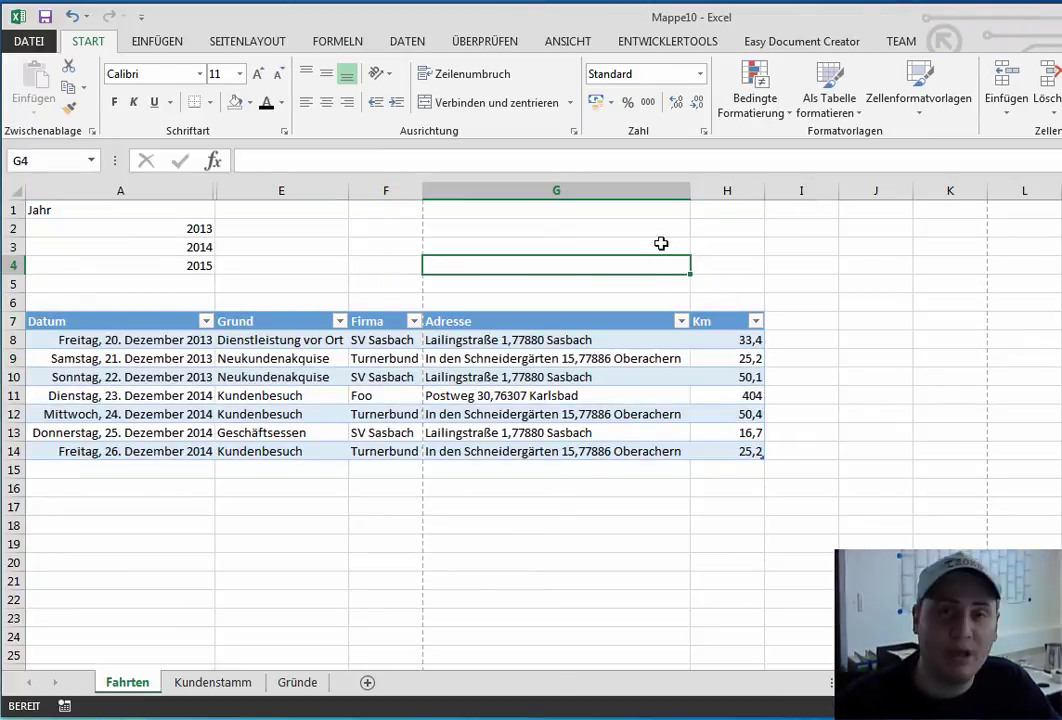
{"action": "left_click", "coordinate": [548, 320]}
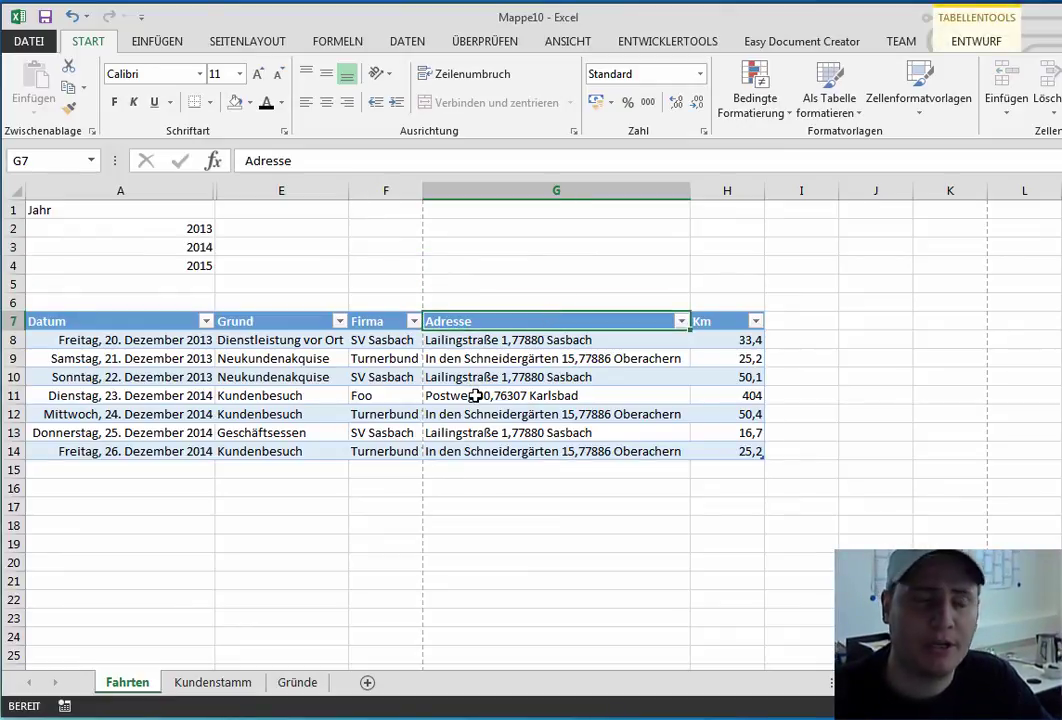